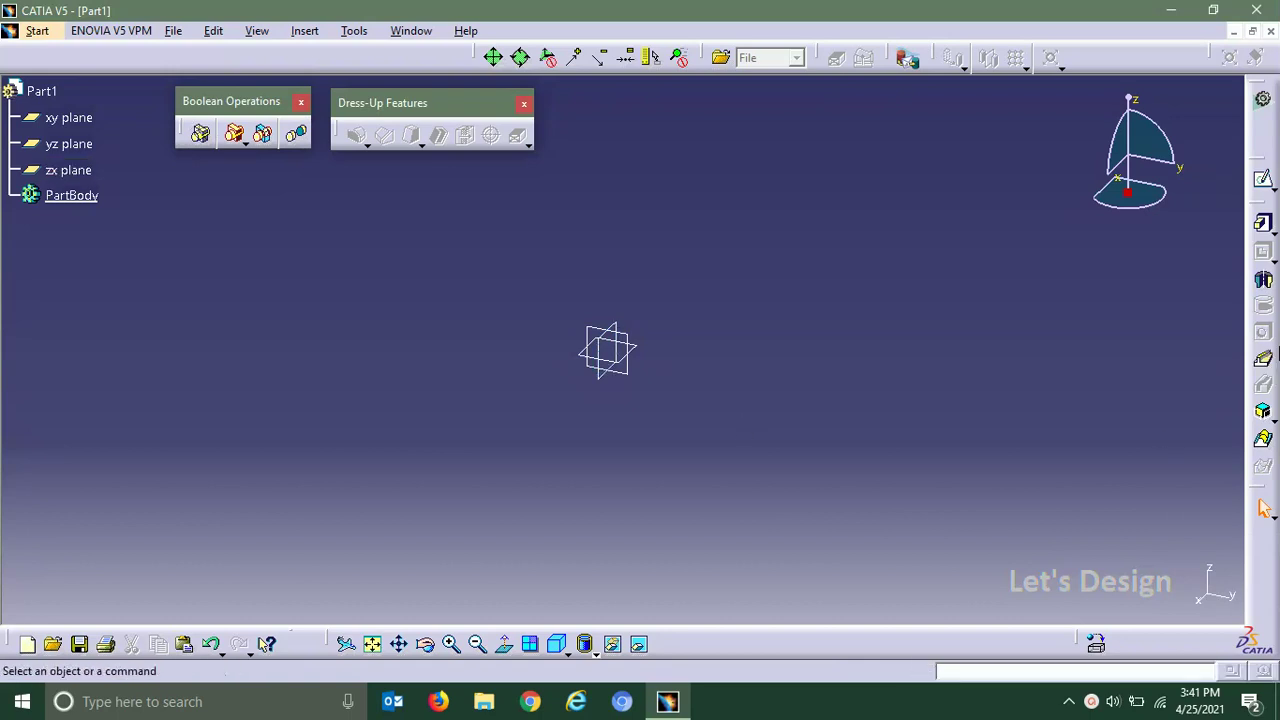
Sketch a rectangle on the xy plane with one corner at the origin, then leave the sketch
{"action": "left_click", "coordinate": [1264, 181]}
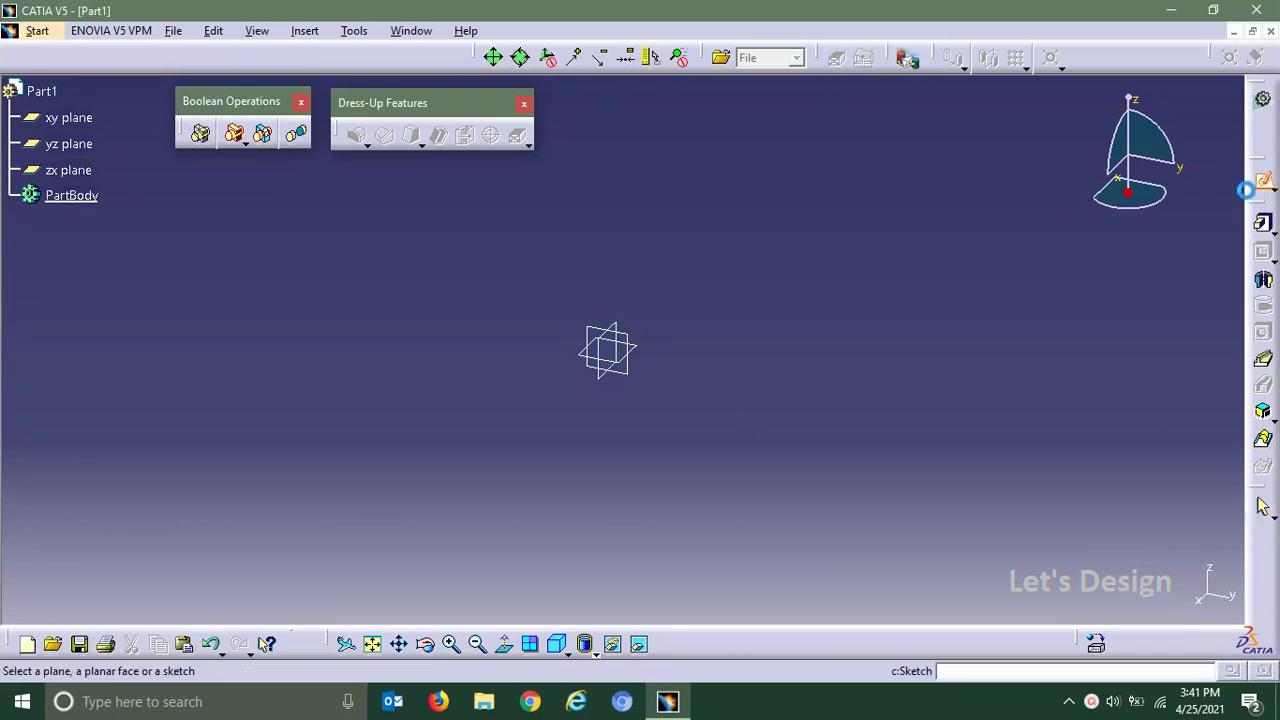
{"action": "left_click", "coordinate": [645, 355]}
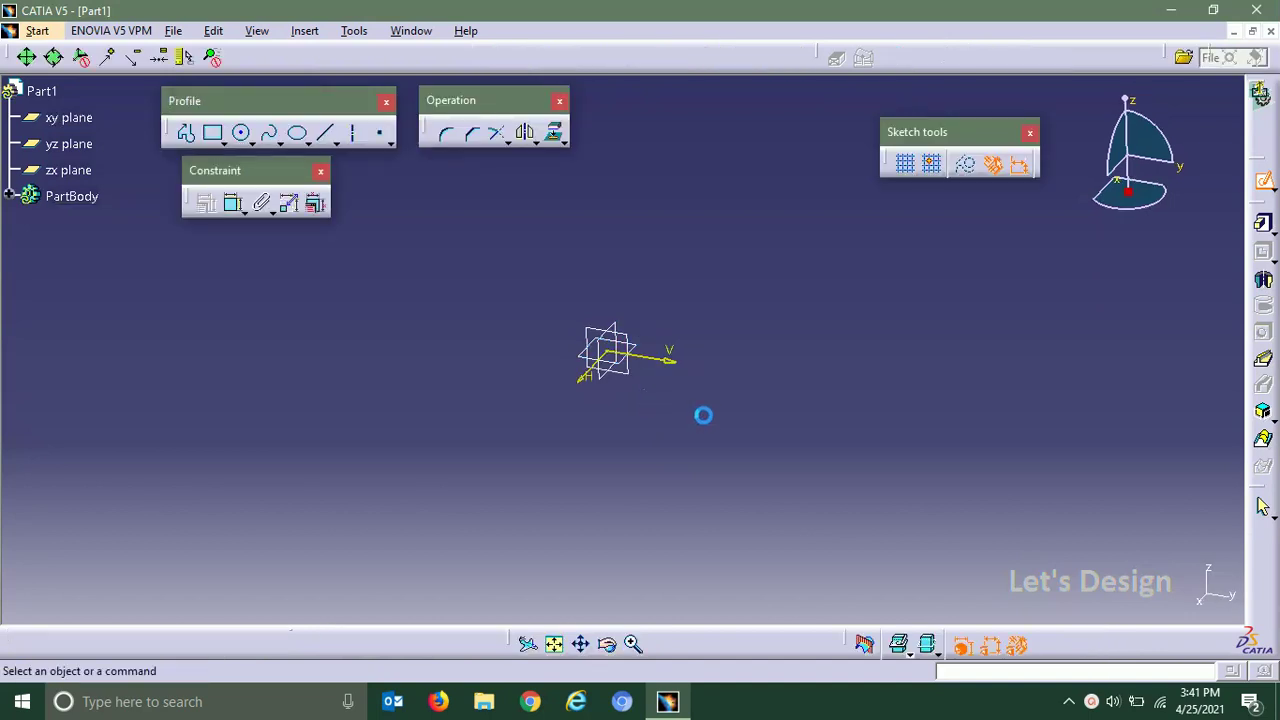
{"action": "middle_click_drag", "start_coordinate": [845, 336], "coordinate": [713, 373]}
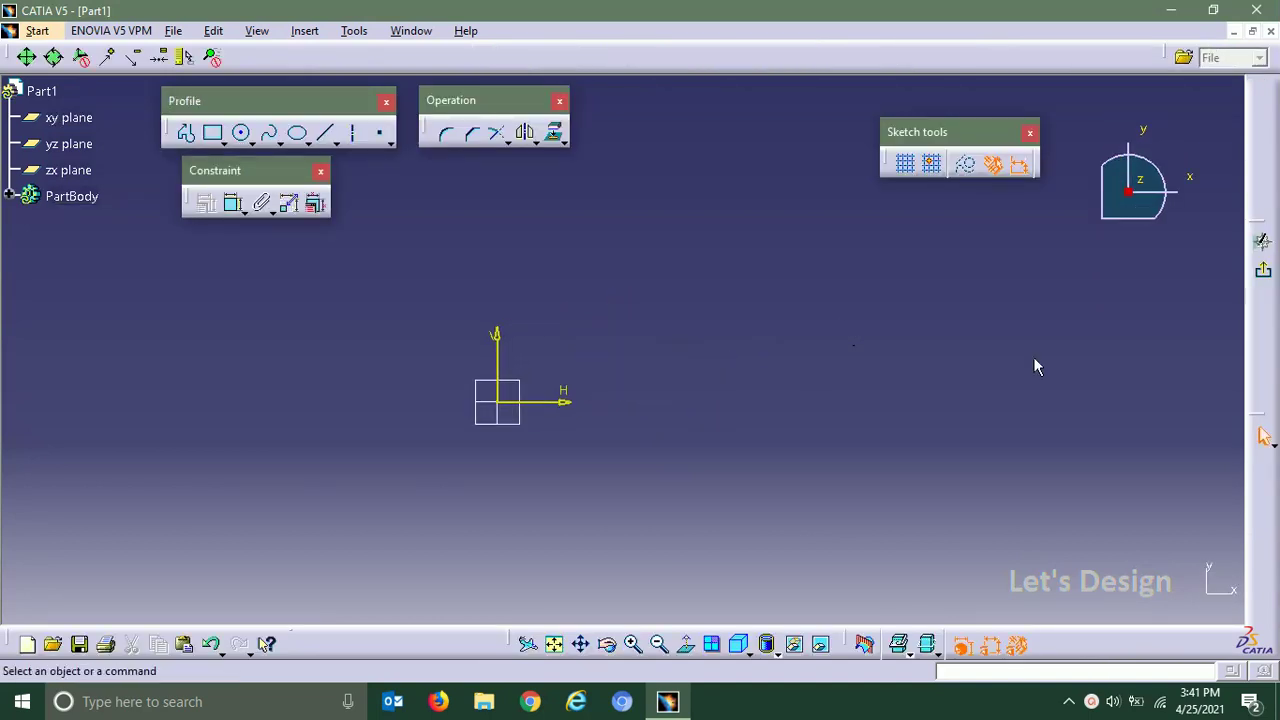
{"action": "left_click", "coordinate": [213, 133]}
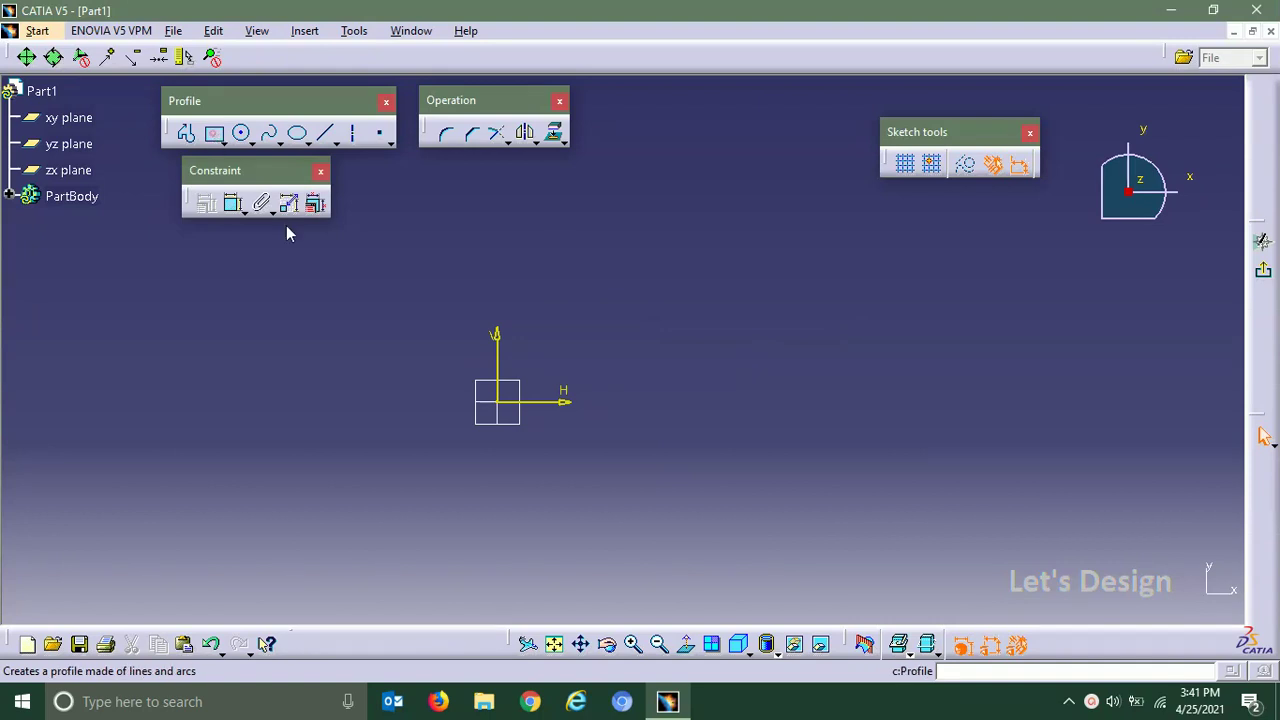
{"action": "mouse_move", "coordinate": [654, 289]}
{"action": "middle_mouse_down"}
{"action": "mouse_move", "coordinate": [654, 277]}
{"action": "mouse_move", "coordinate": [477, 386]}
{"action": "middle_mouse_up"}
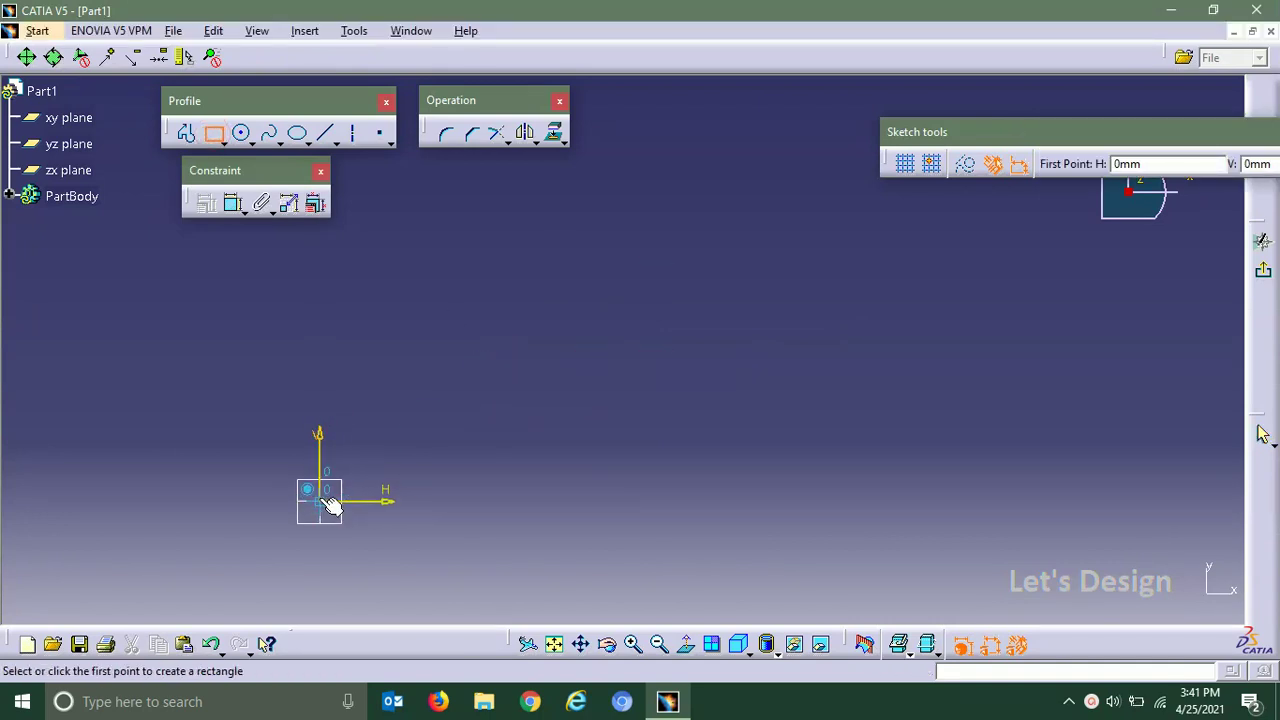
{"action": "left_click", "coordinate": [326, 503]}
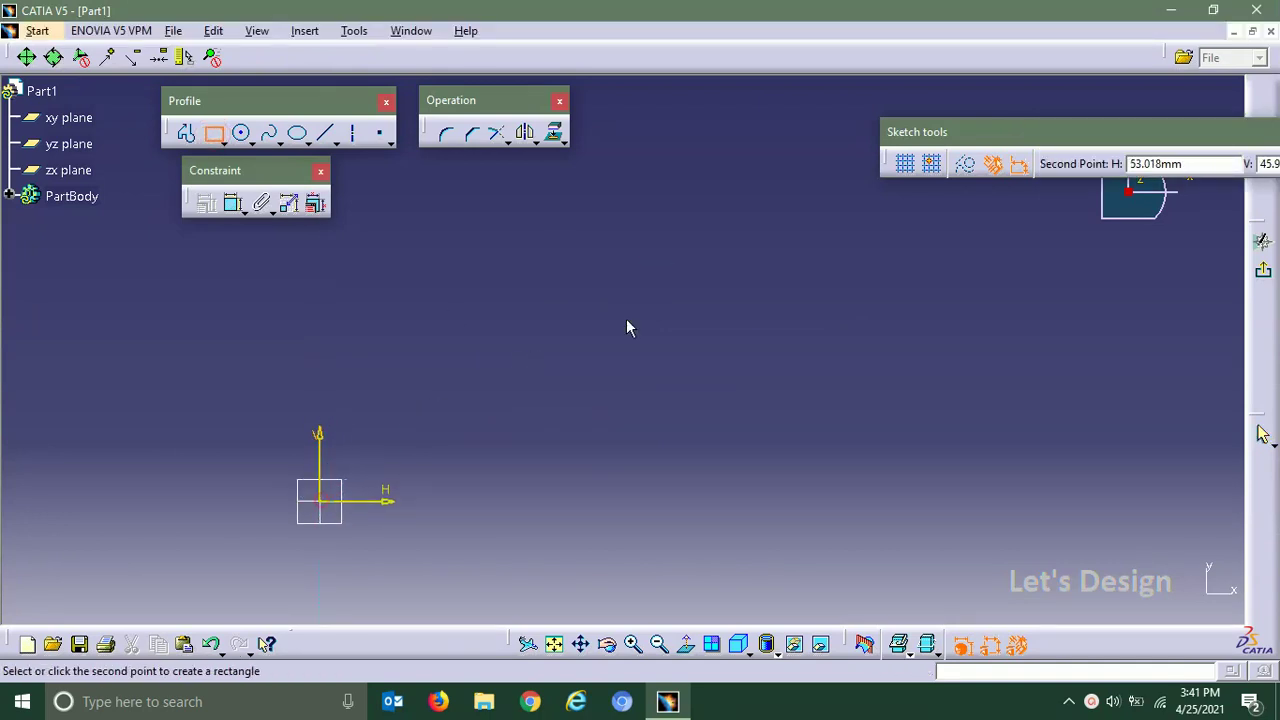
{"action": "left_click", "coordinate": [875, 229]}
{"action": "middle_click_drag", "start_coordinate": [651, 400], "coordinate": [747, 377]}
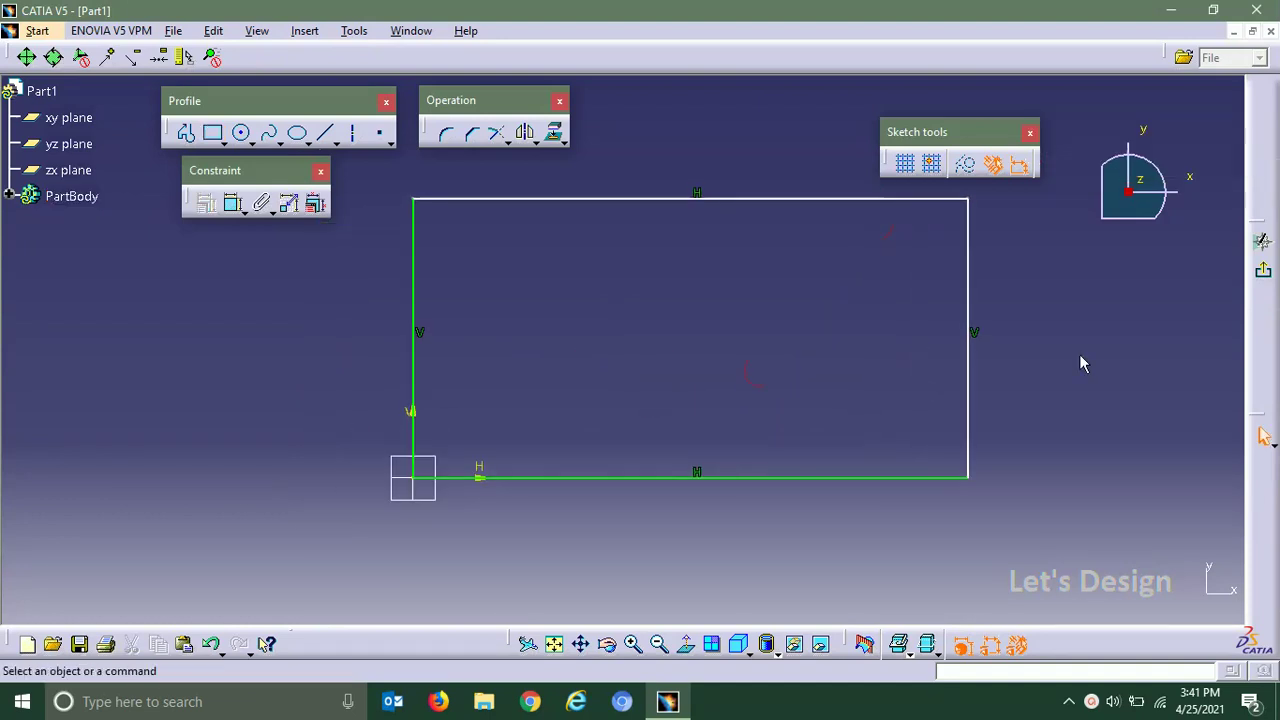
{"action": "left_click", "coordinate": [1264, 276]}
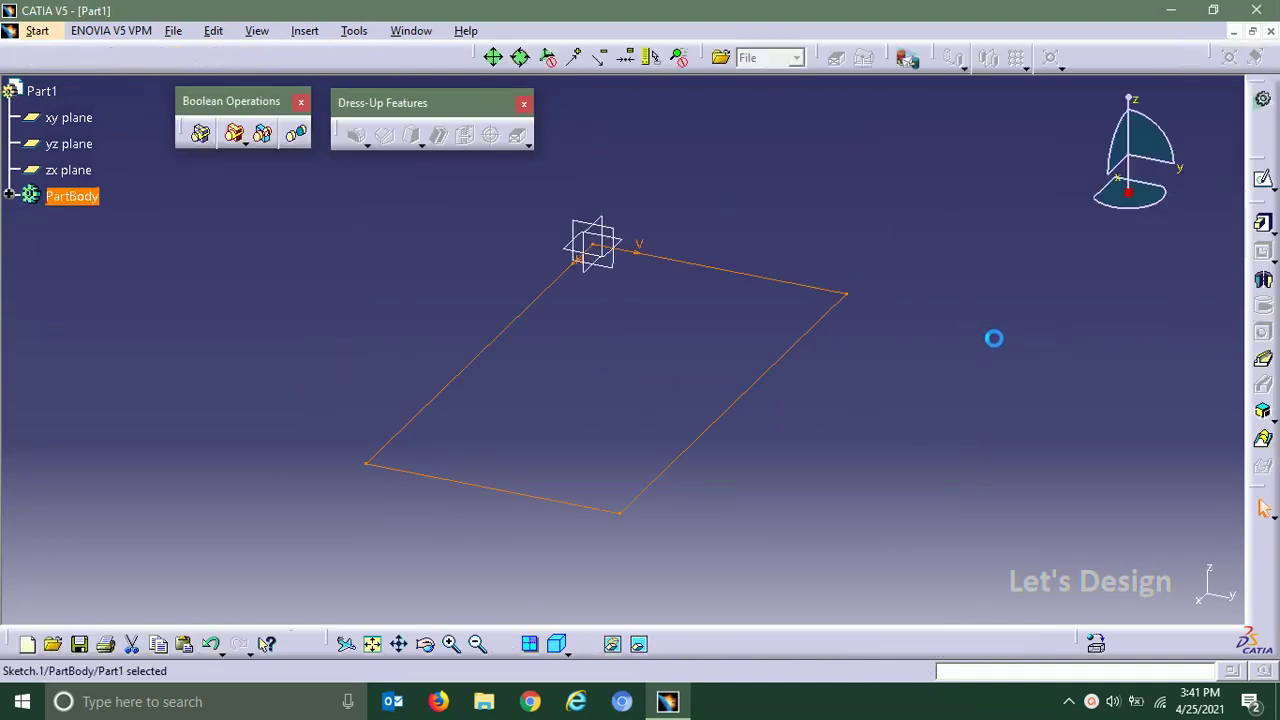
Pad the rectangle sketch with a length of 20 mm to form the base plate
{"action": "left_click", "coordinate": [726, 326]}
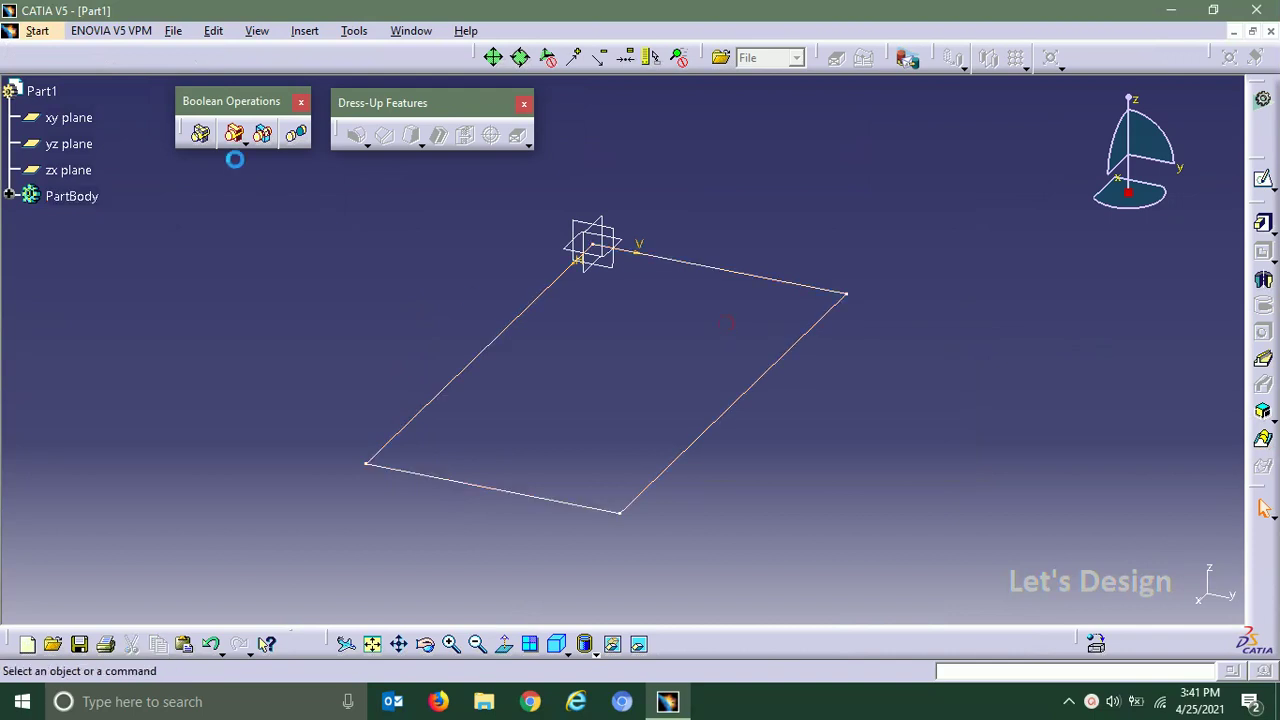
{"action": "left_click", "coordinate": [1264, 226]}
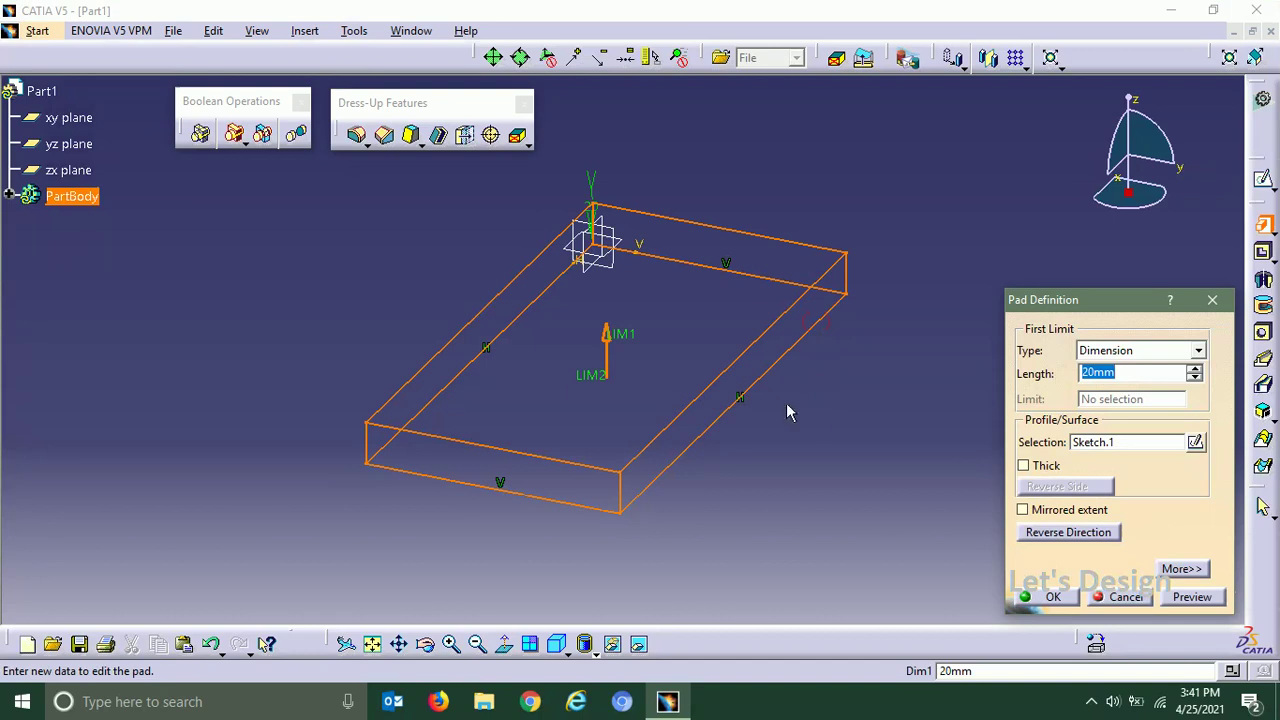
{"action": "left_click", "coordinate": [1054, 597]}
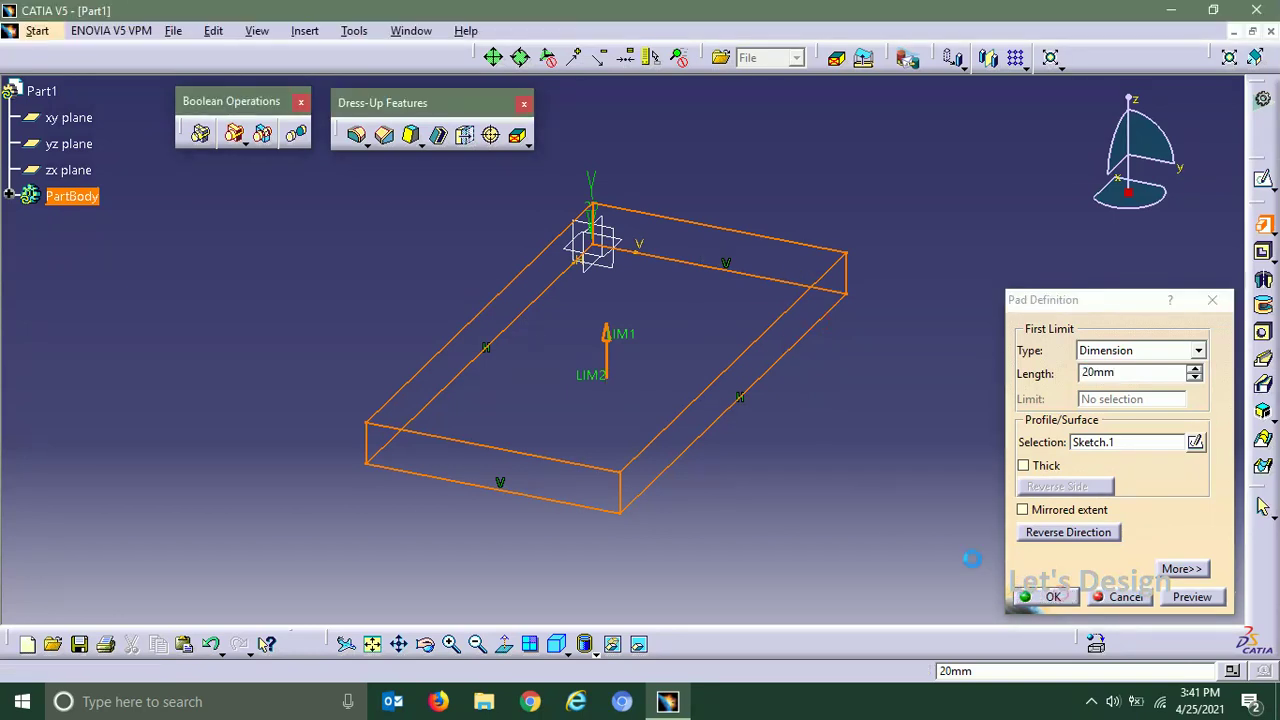
{"action": "middle_click_drag", "start_coordinate": [335, 376], "coordinate": [530, 394]}
{"action": "left_click", "coordinate": [598, 421]}
{"action": "middle_click_drag", "start_coordinate": [704, 376], "coordinate": [706, 340]}
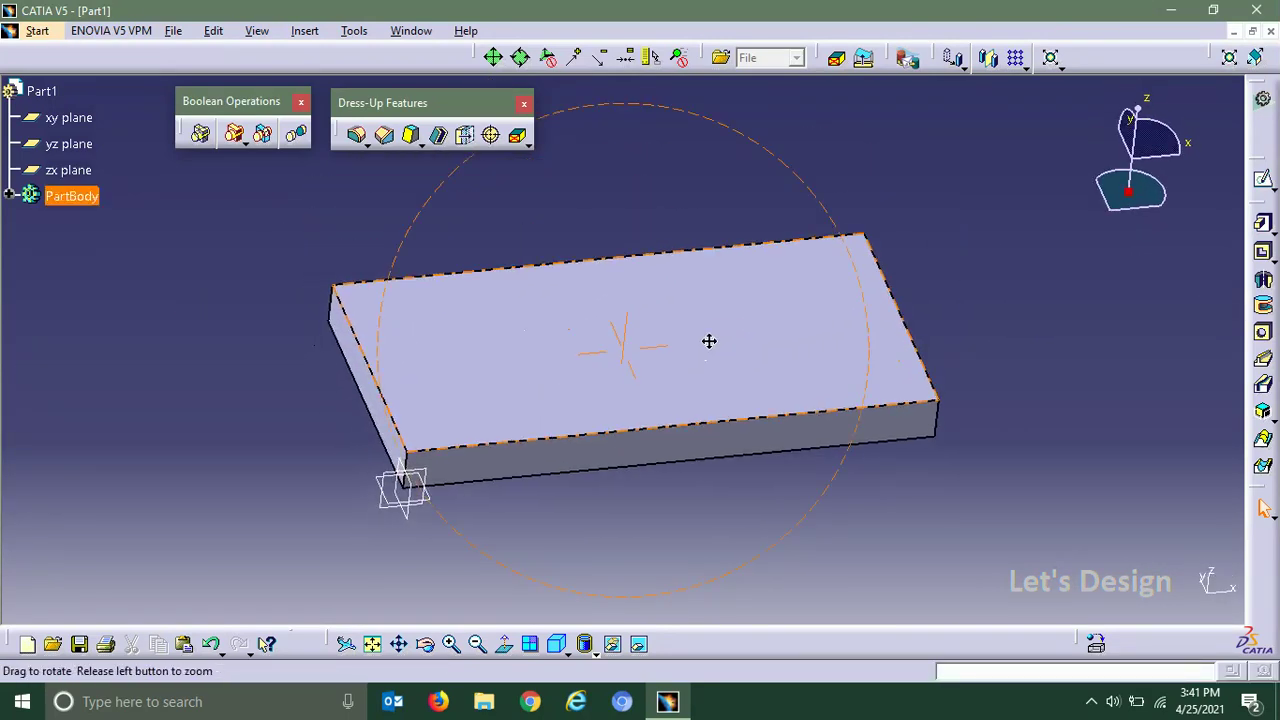
{"action": "left_click", "coordinate": [882, 268]}
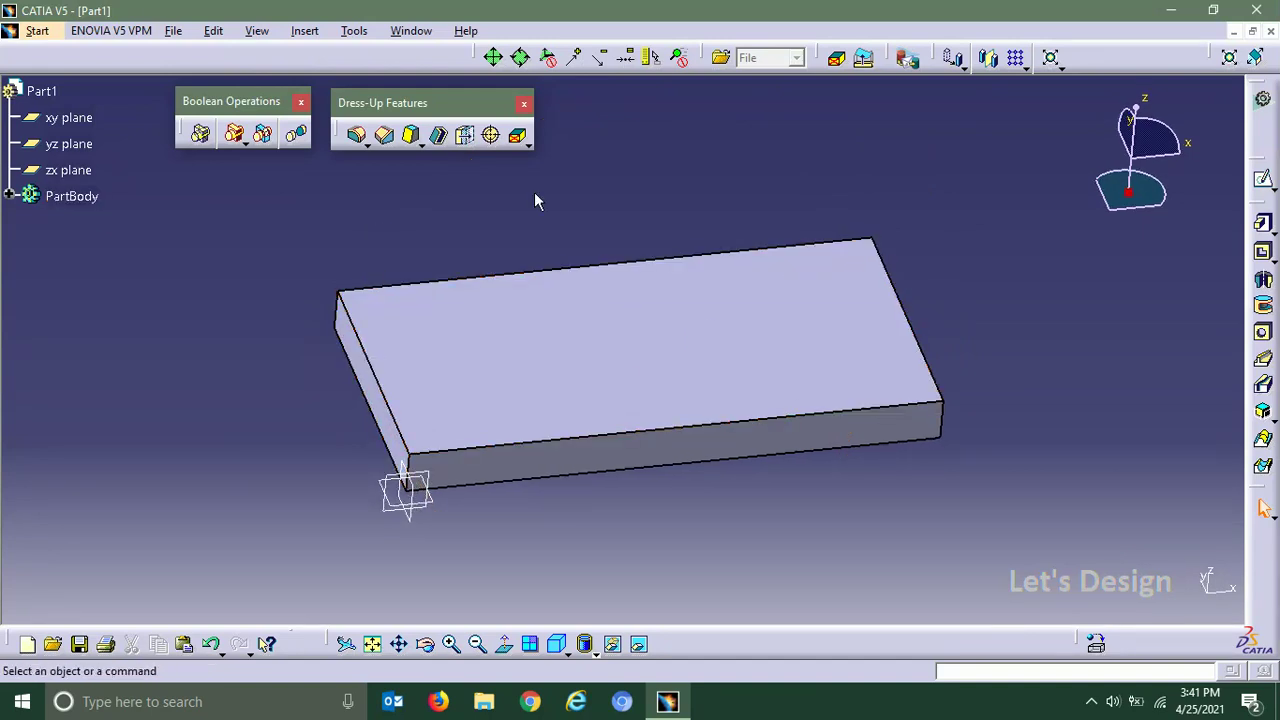
{"action": "left_click", "coordinate": [257, 31]}
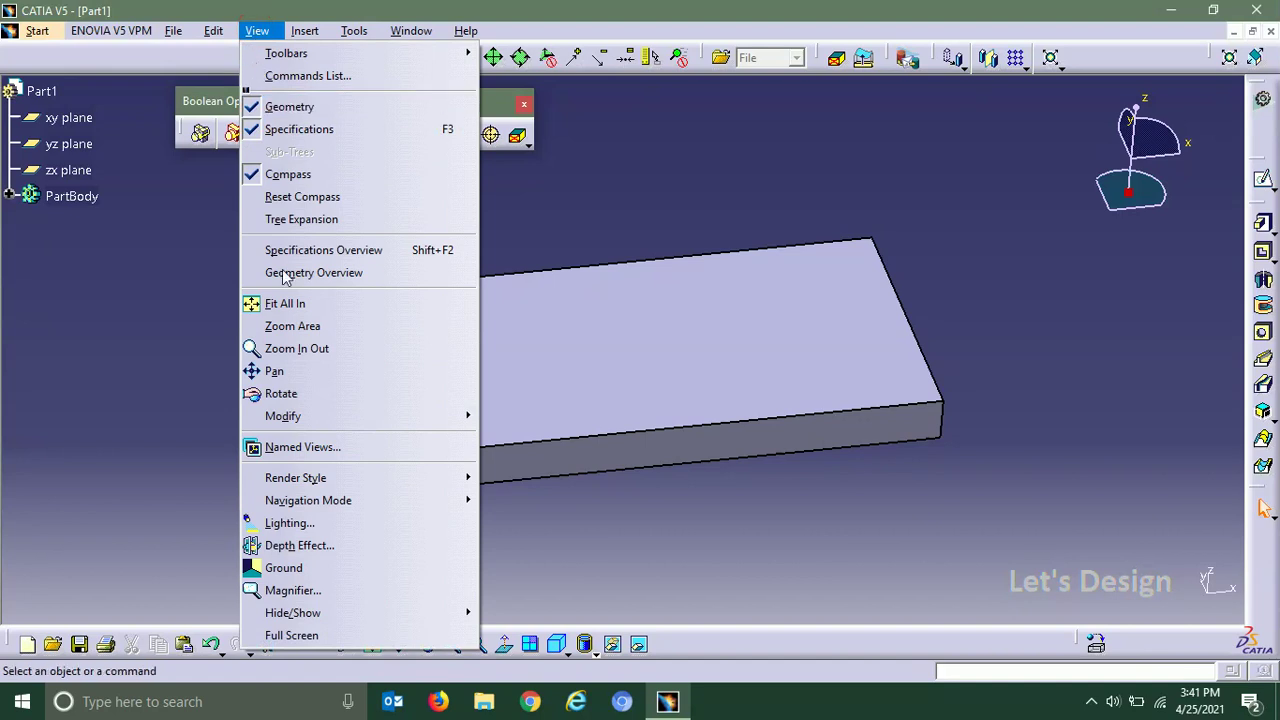
{"action": "mouse_move", "coordinate": [305, 478]}
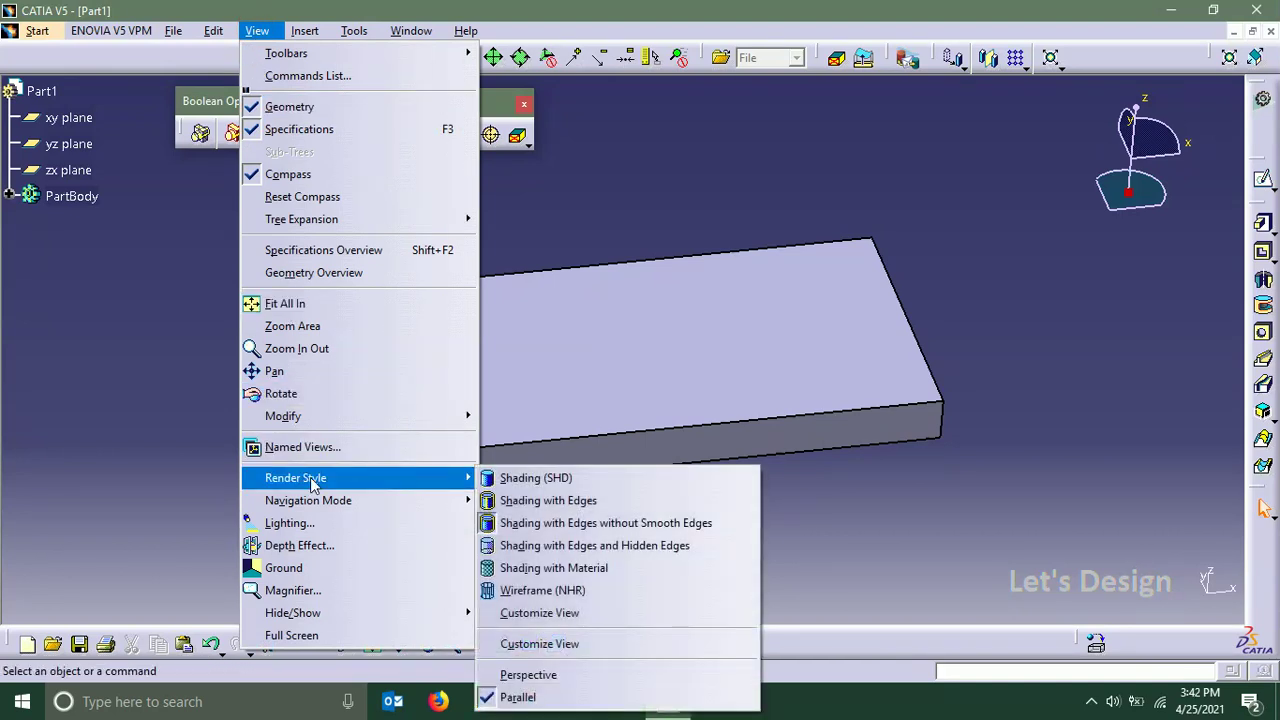
{"action": "middle_click_drag", "start_coordinate": [591, 213], "coordinate": [424, 268]}
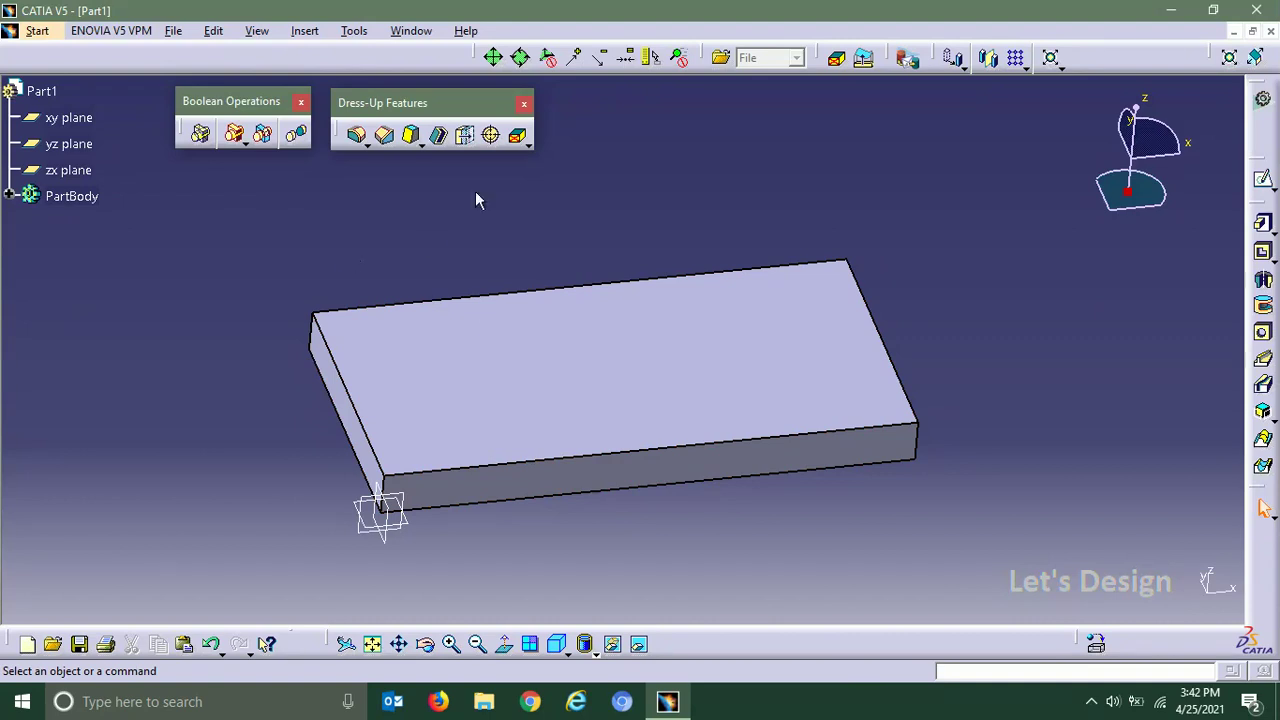
Insert two new empty bodies into the part
{"action": "left_click", "coordinate": [318, 33]}
{"action": "left_click", "coordinate": [324, 76]}
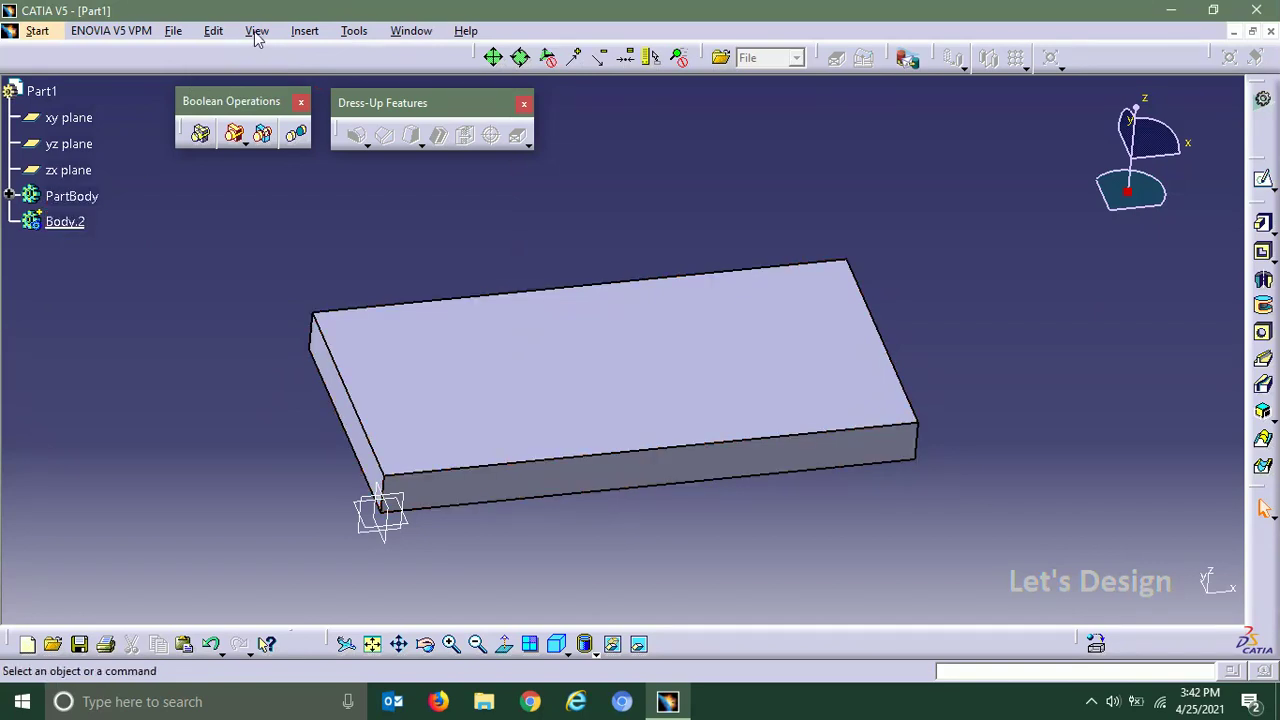
{"action": "left_click", "coordinate": [306, 33]}
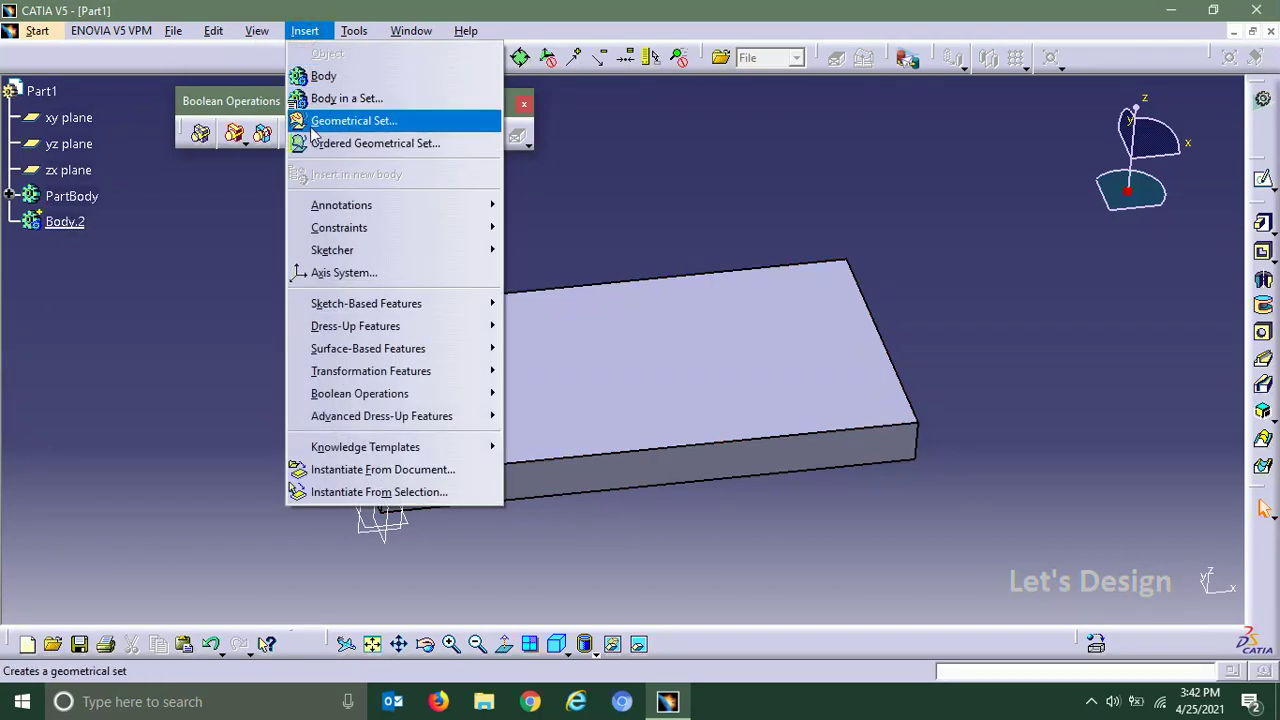
{"action": "left_click", "coordinate": [300, 76]}
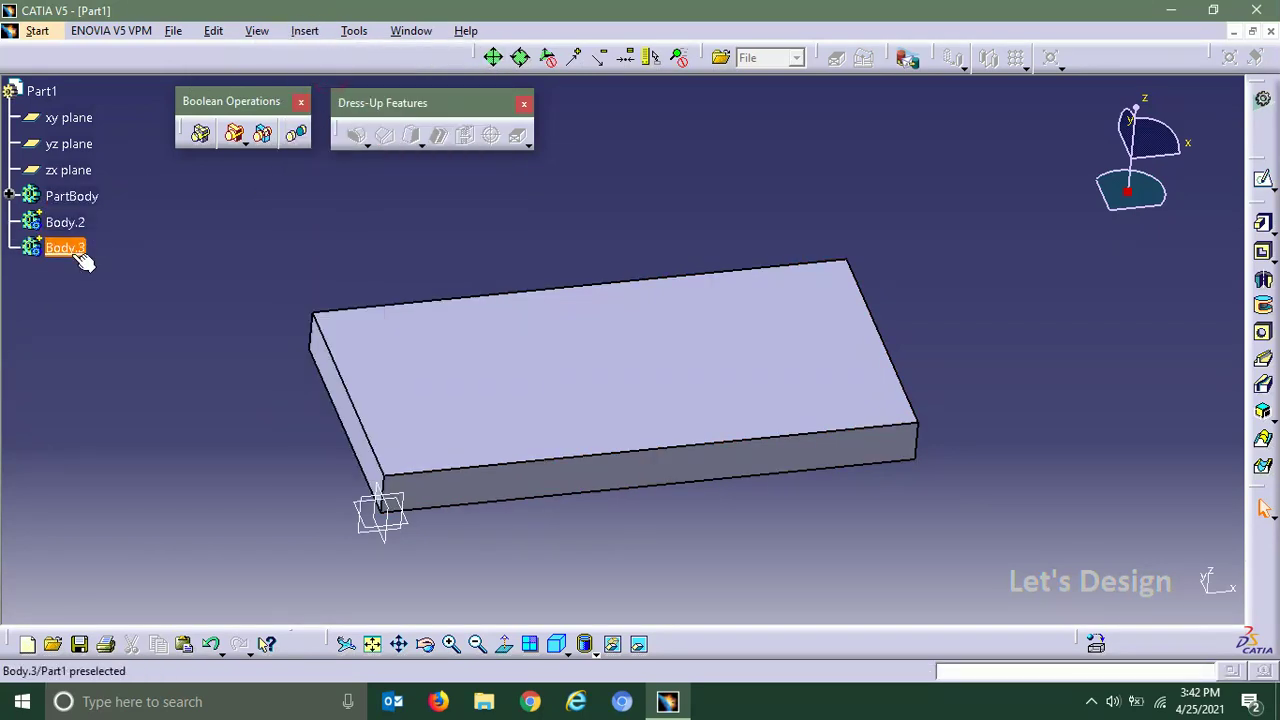
Define the first inserted body, Body.2, as the in-work object
{"action": "middle_click_drag", "start_coordinate": [352, 268], "coordinate": [343, 249]}
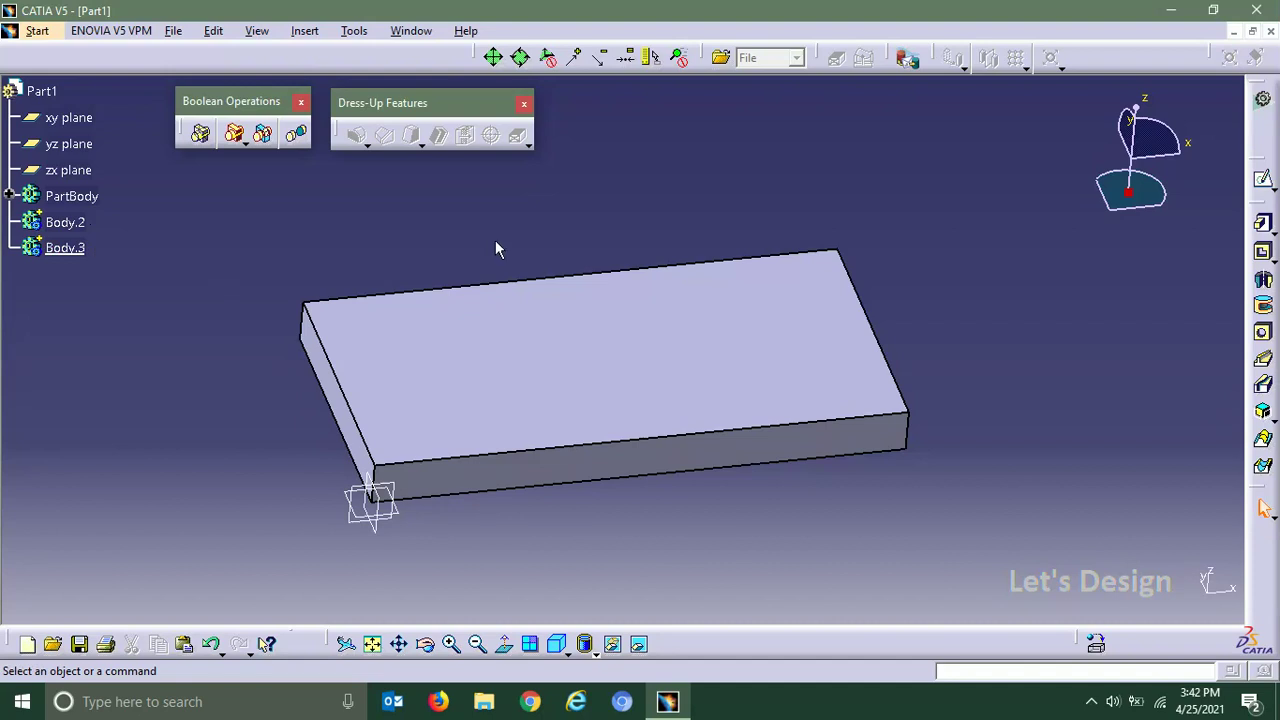
{"action": "middle_click_drag", "start_coordinate": [495, 249], "coordinate": [480, 294]}
{"action": "middle_click_drag", "start_coordinate": [587, 297], "coordinate": [539, 303]}
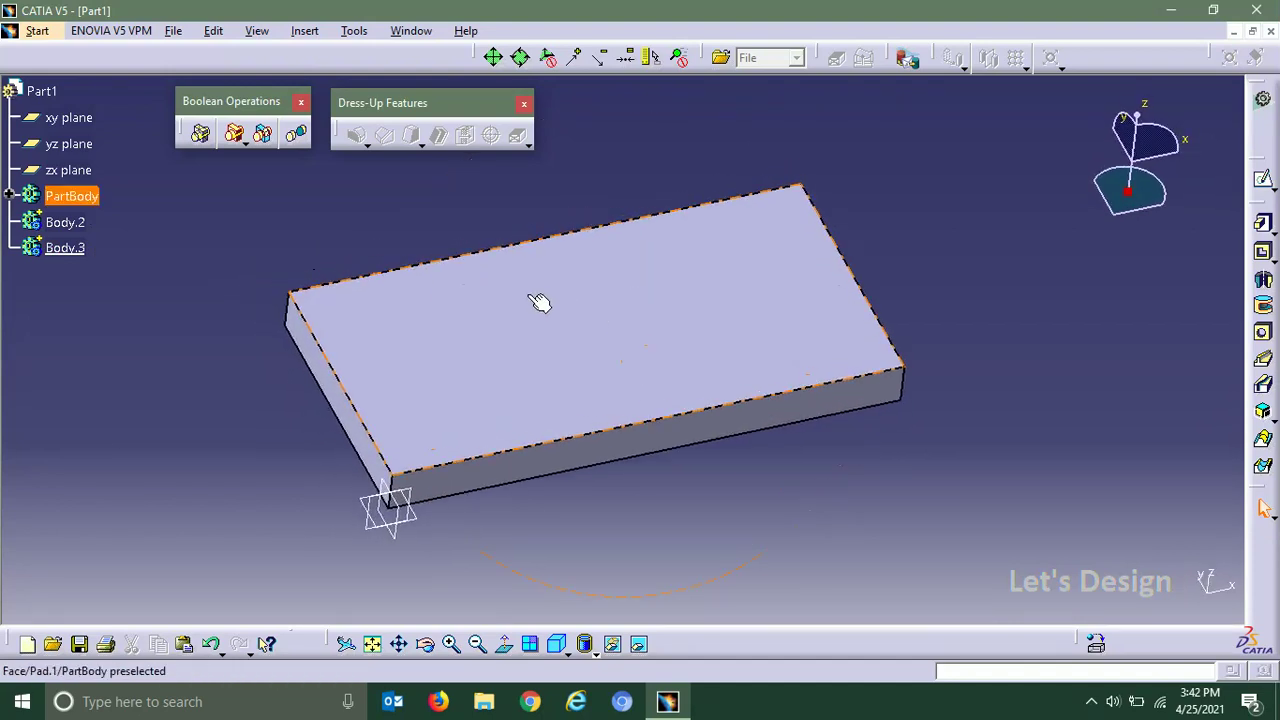
{"action": "middle_click_drag", "start_coordinate": [214, 243], "coordinate": [234, 249]}
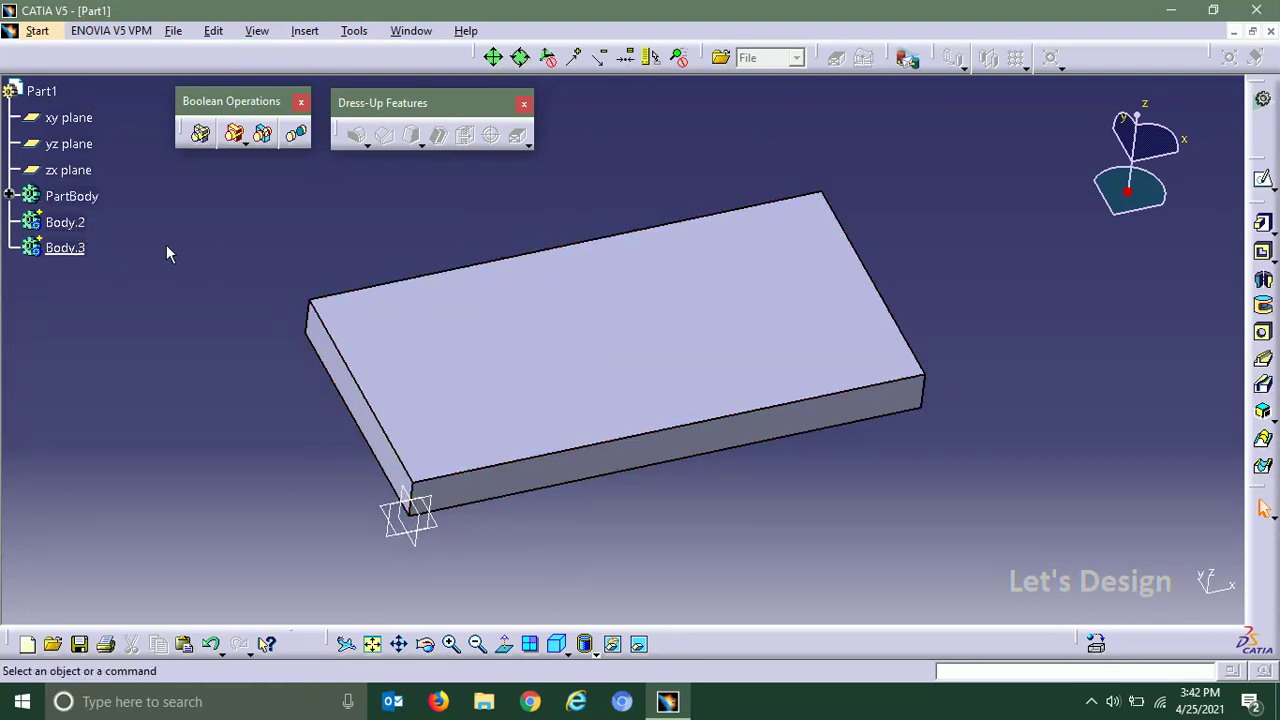
{"action": "right_click", "coordinate": [60, 229]}
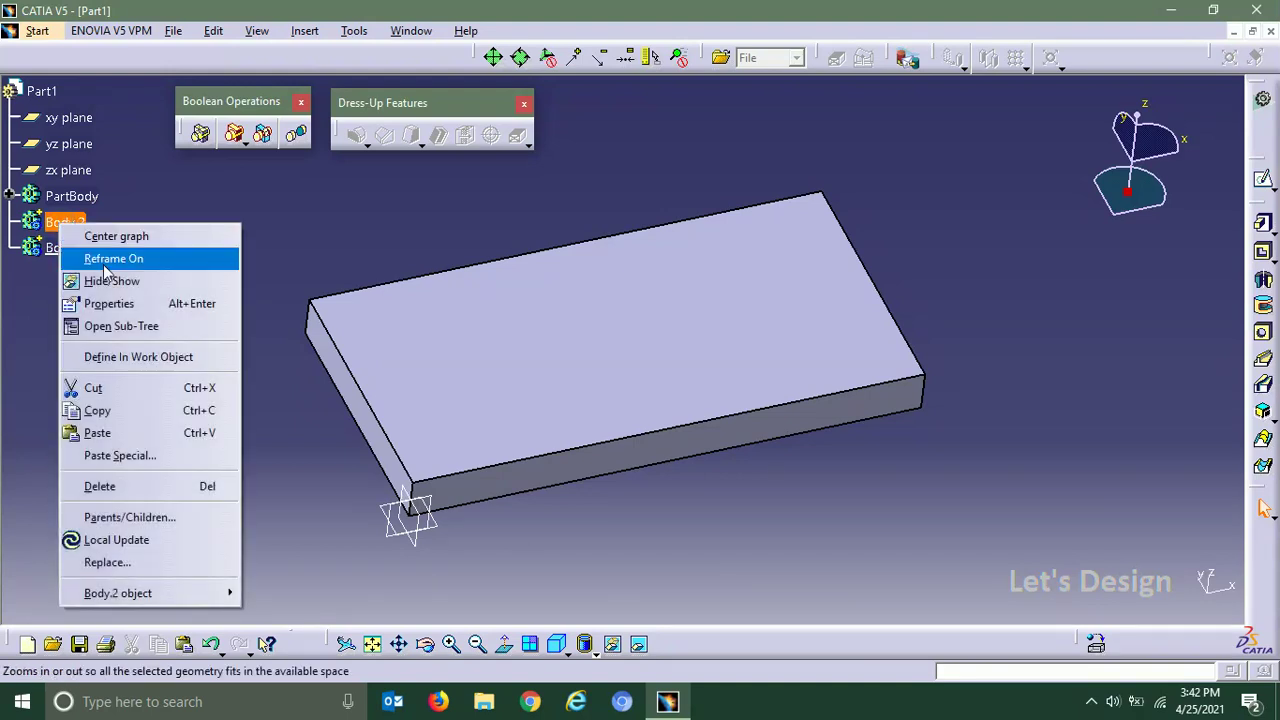
{"action": "left_click", "coordinate": [120, 358]}
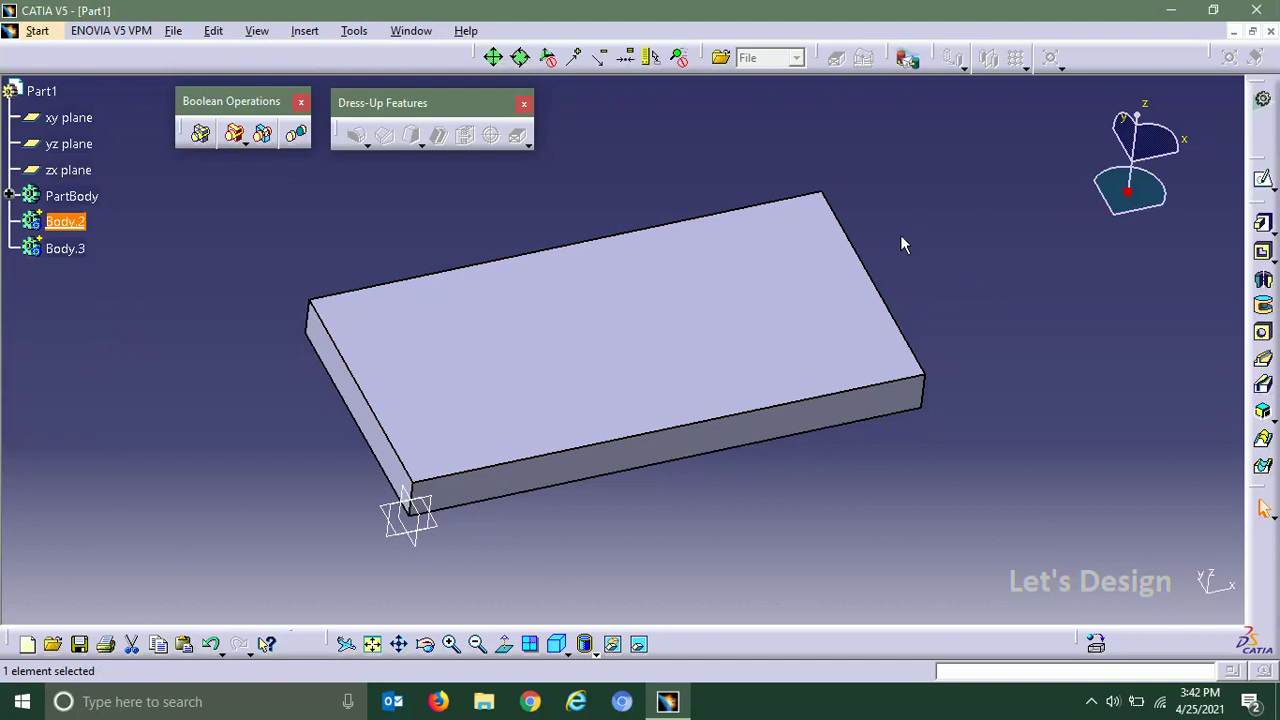
Sketch a smaller rectangle on the plate's top face, with its first corner about 24 mm horizontally and 100 mm vertically from the origin
{"action": "left_click", "coordinate": [1265, 183]}
{"action": "left_click", "coordinate": [429, 348]}
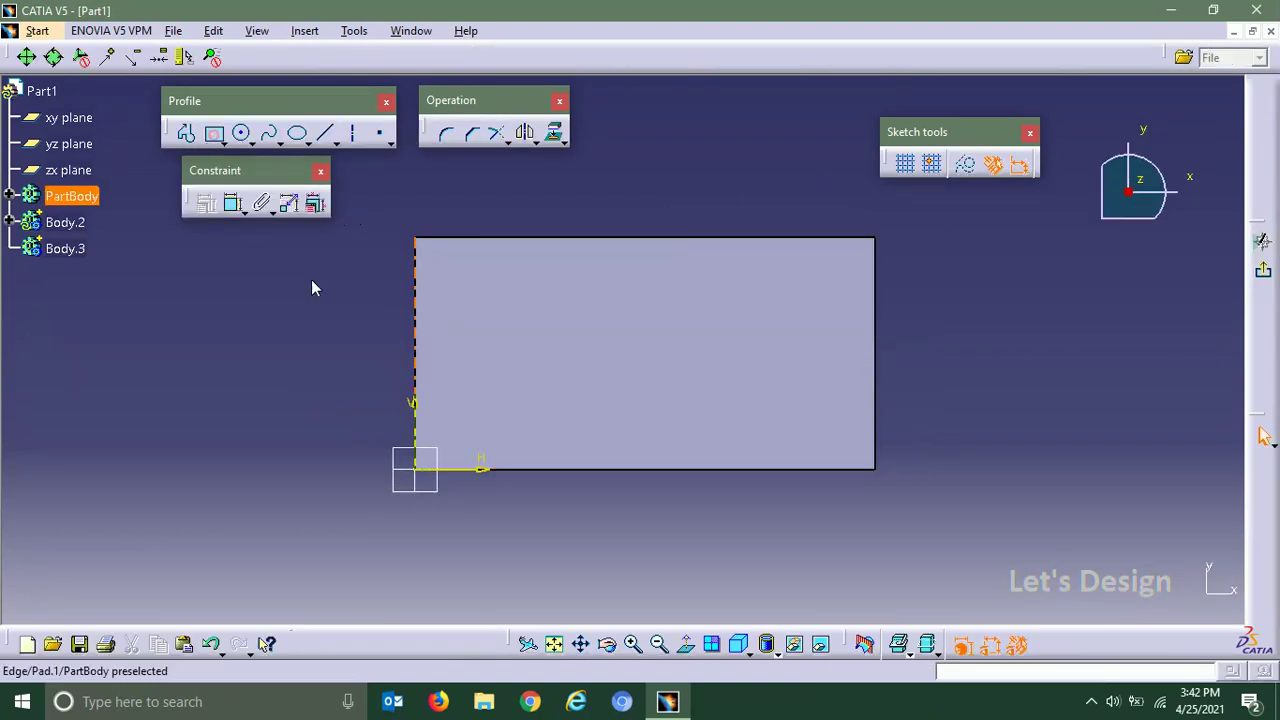
{"action": "left_click", "coordinate": [460, 280]}
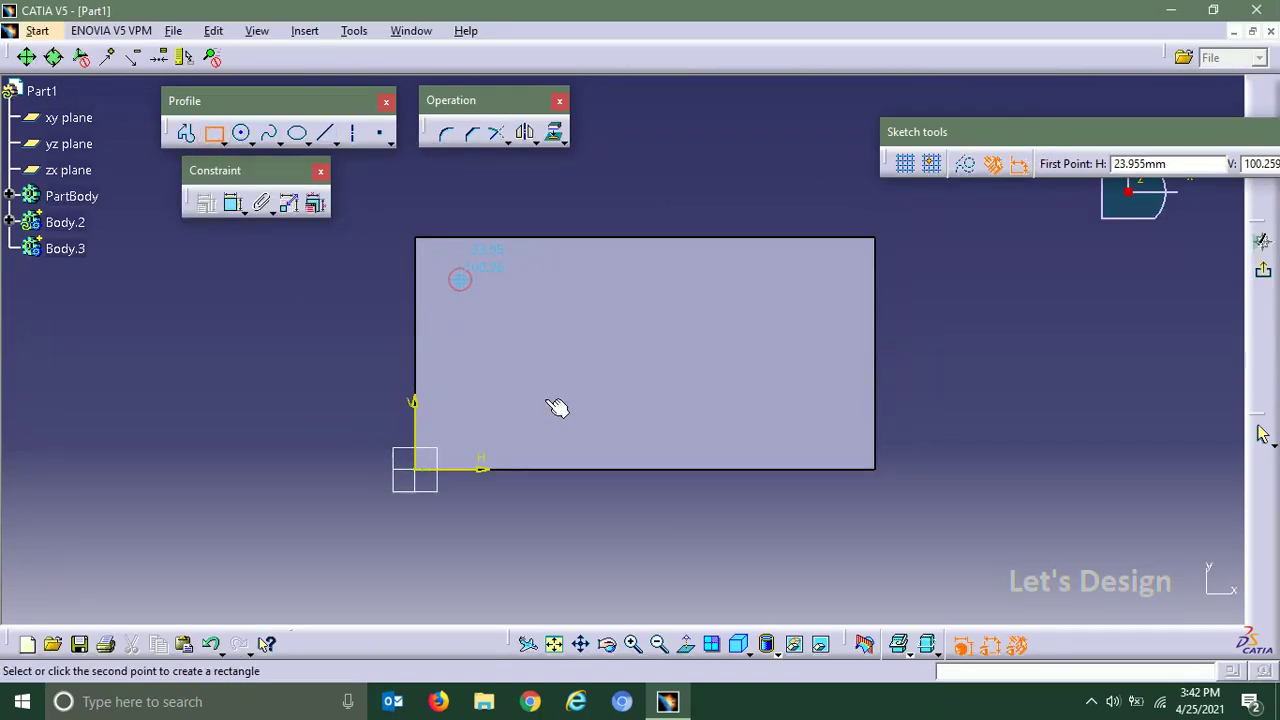
{"action": "left_click", "coordinate": [543, 415]}
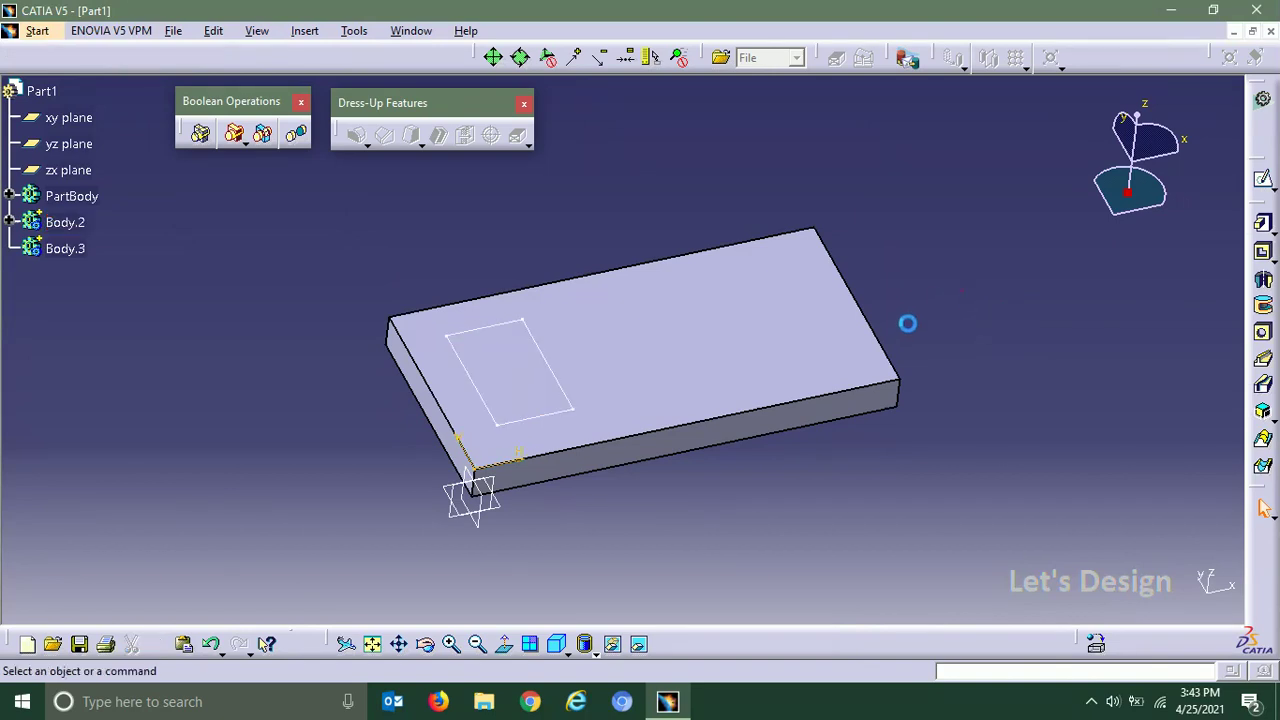
Pad the smaller rectangle 32 mm above the plate and extend its second limit down past the plate's underside
{"action": "middle_click_drag", "start_coordinate": [908, 323], "coordinate": [594, 212]}
{"action": "left_click", "coordinate": [1263, 226]}
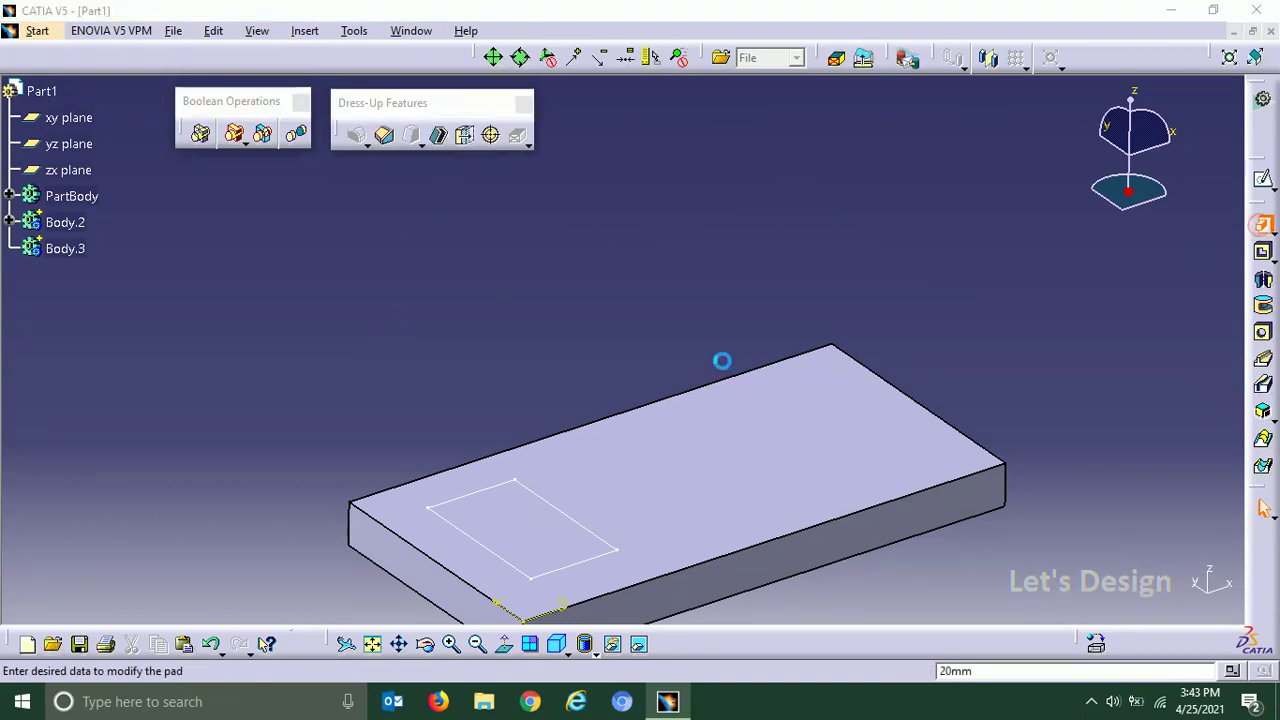
{"action": "middle_click_drag", "start_coordinate": [721, 307], "coordinate": [723, 223]}
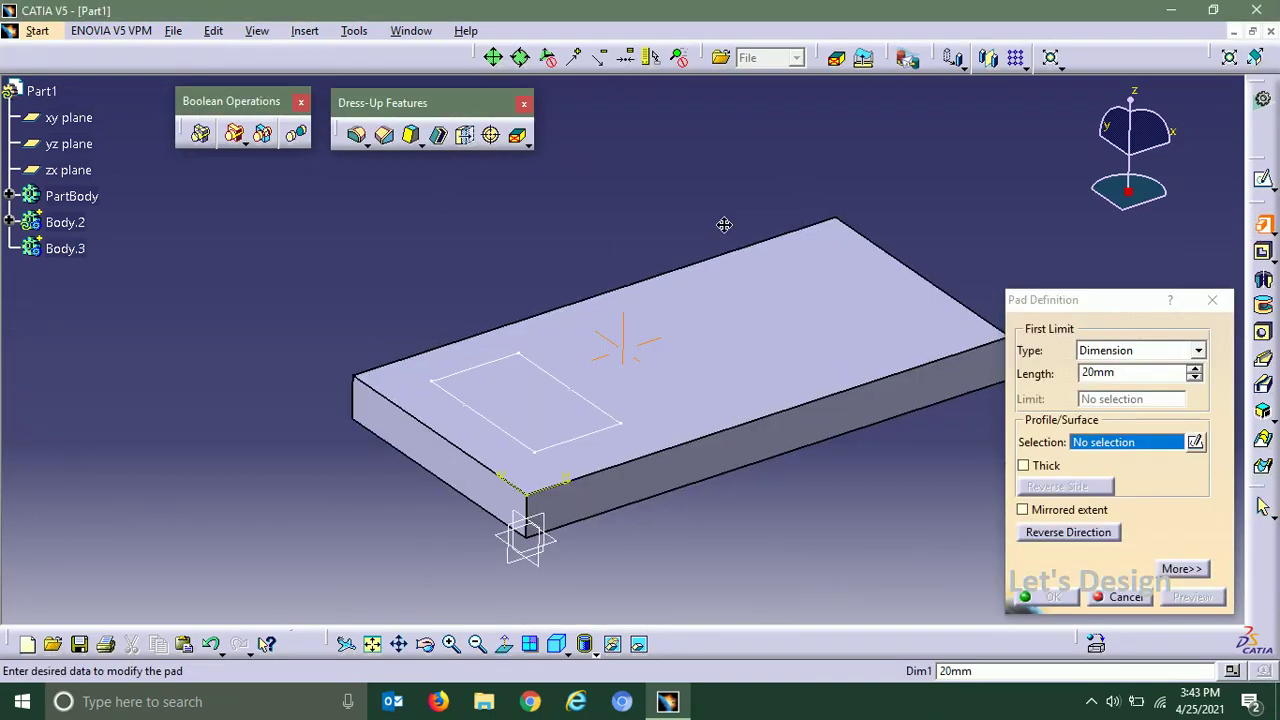
{"action": "left_click", "coordinate": [563, 380]}
{"action": "mouse_move", "coordinate": [726, 503]}
{"action": "middle_mouse_down"}
{"action": "mouse_move", "coordinate": [691, 466]}
{"action": "mouse_move", "coordinate": [757, 473]}
{"action": "mouse_move", "coordinate": [623, 400]}
{"action": "mouse_move", "coordinate": [701, 404]}
{"action": "mouse_move", "coordinate": [703, 447]}
{"action": "middle_mouse_up"}
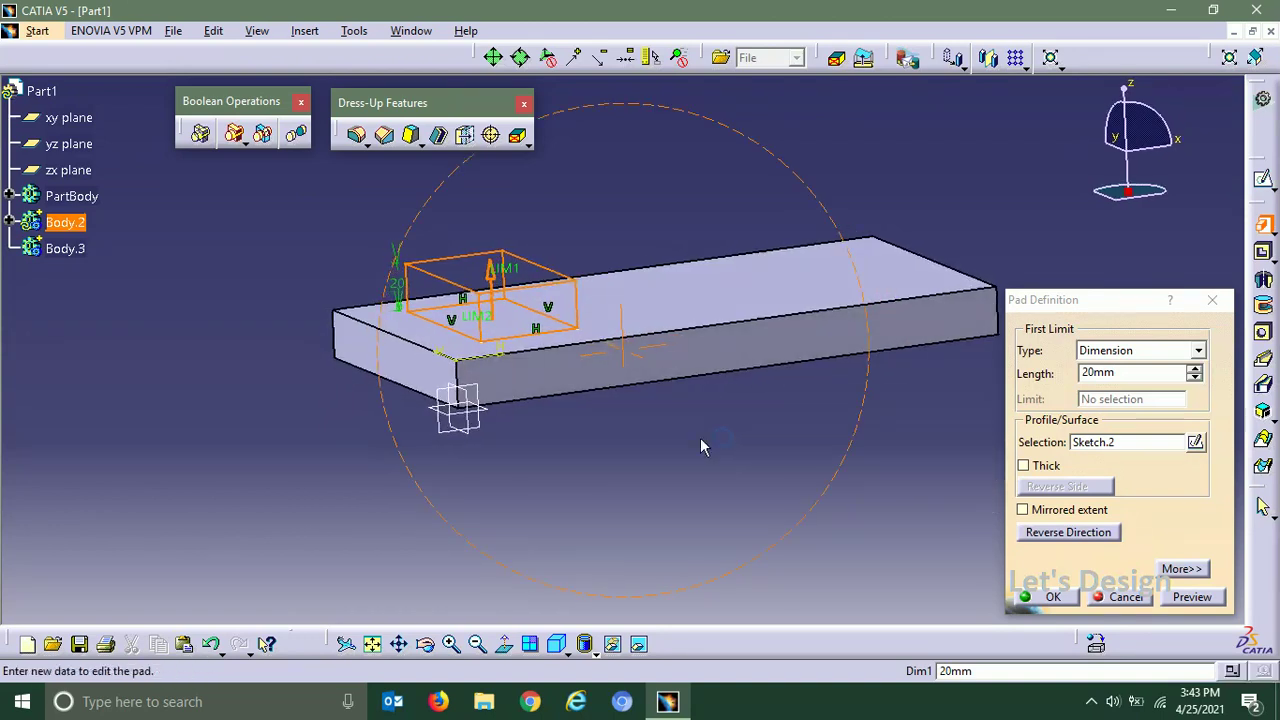
{"action": "left_click_drag", "start_coordinate": [486, 329], "coordinate": [490, 440]}
{"action": "middle_click_drag", "start_coordinate": [651, 428], "coordinate": [575, 303]}
{"action": "left_click_drag", "start_coordinate": [575, 303], "coordinate": [573, 272]}
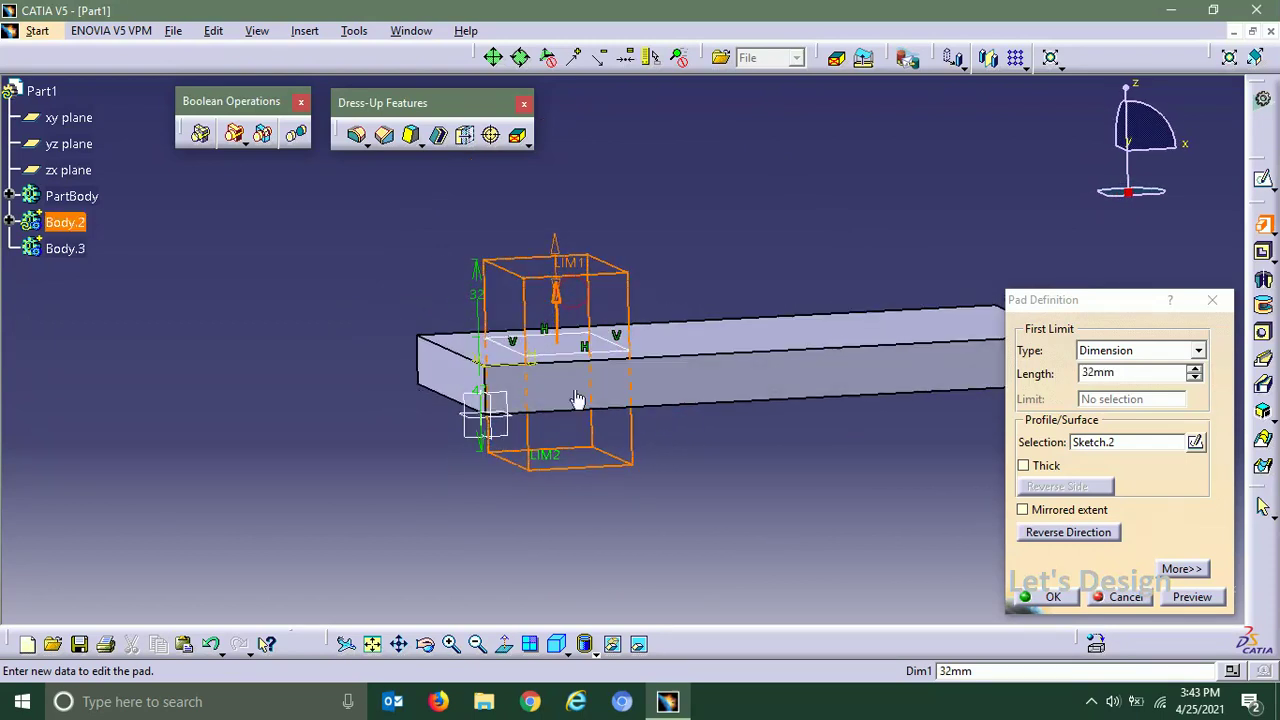
{"action": "left_click", "coordinate": [1050, 598]}
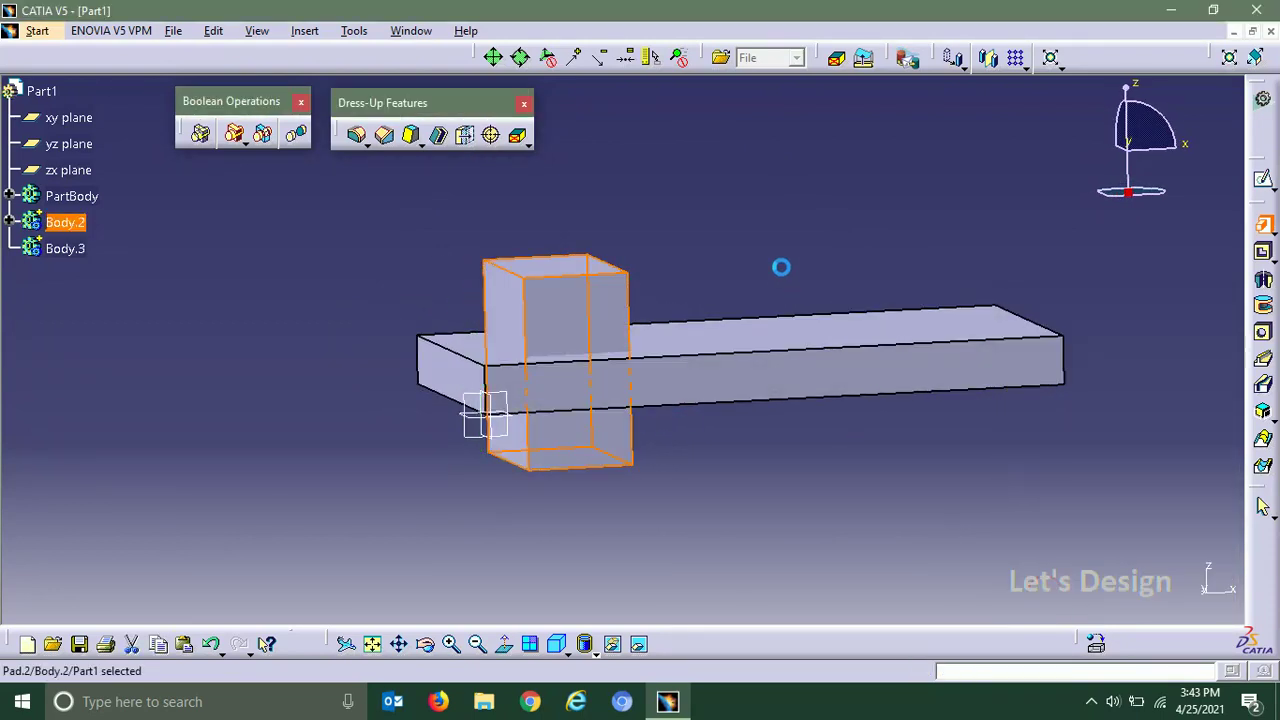
{"action": "middle_click_drag", "start_coordinate": [612, 207], "coordinate": [506, 331]}
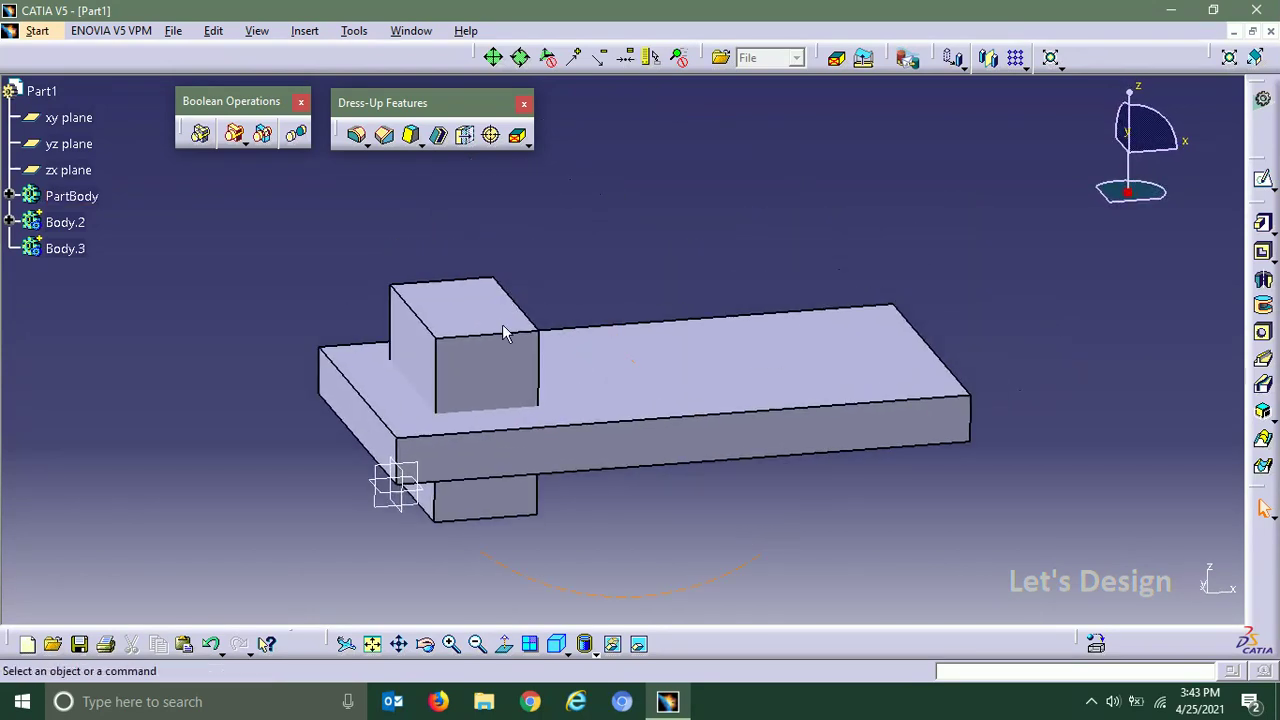
Change the fill colour of Body.2 to light red
{"action": "right_click", "coordinate": [66, 222]}
{"action": "left_click", "coordinate": [128, 305]}
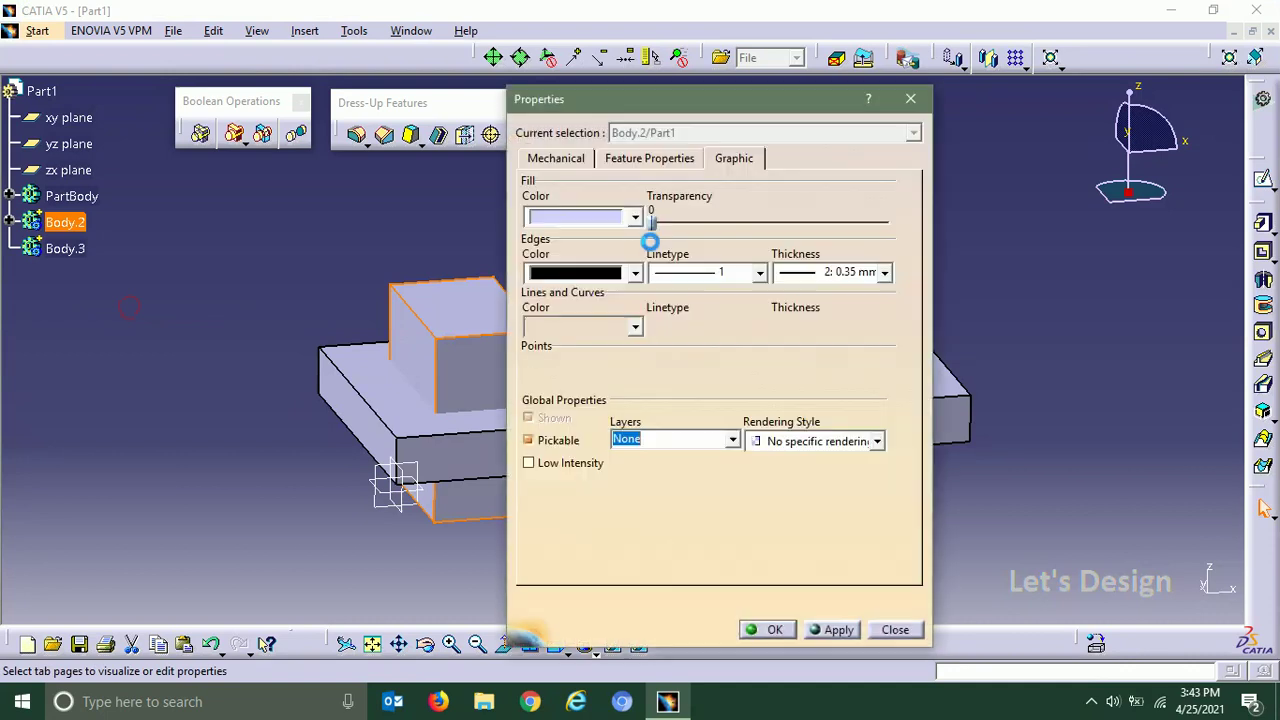
{"action": "left_click", "coordinate": [634, 217]}
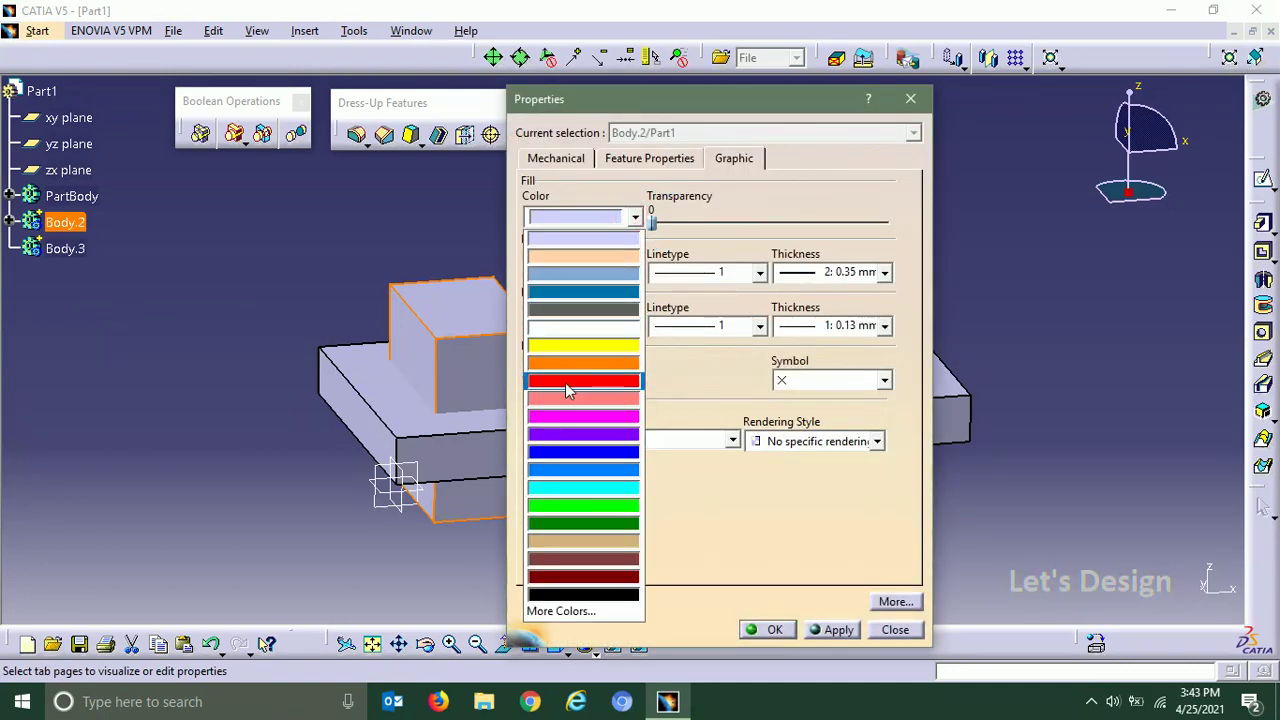
{"action": "left_click", "coordinate": [594, 400]}
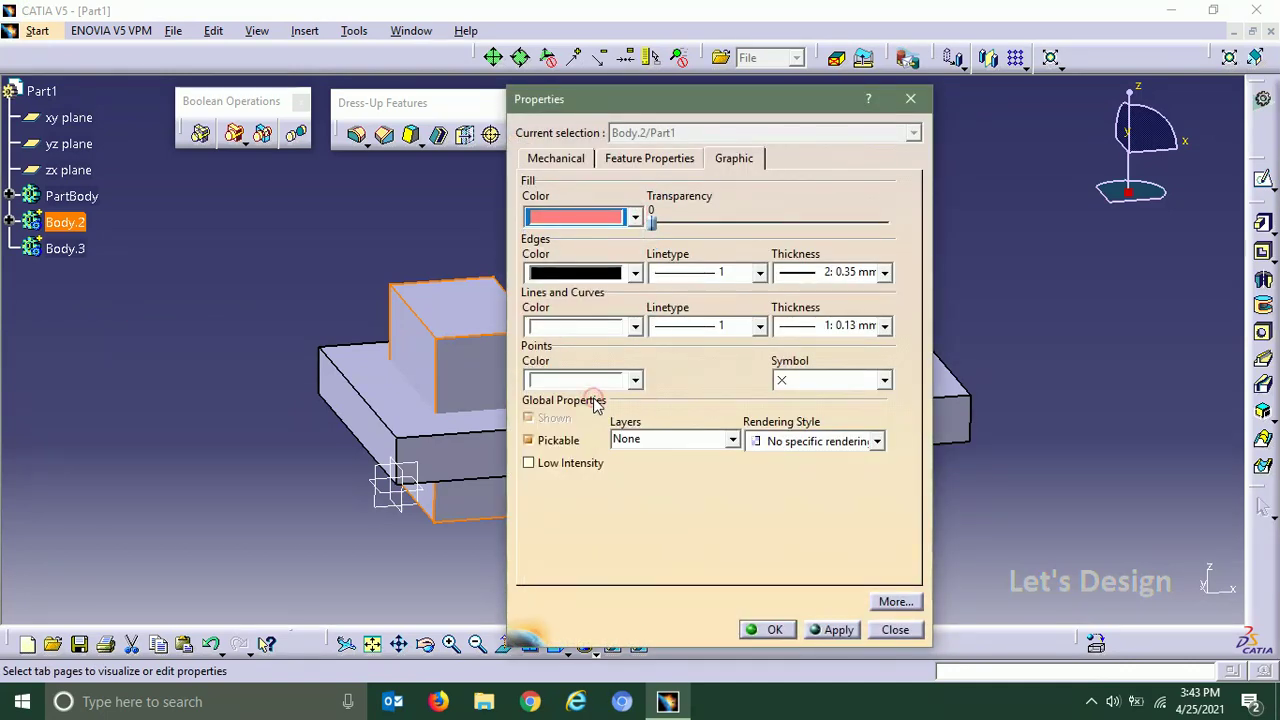
{"action": "left_click", "coordinate": [775, 630]}
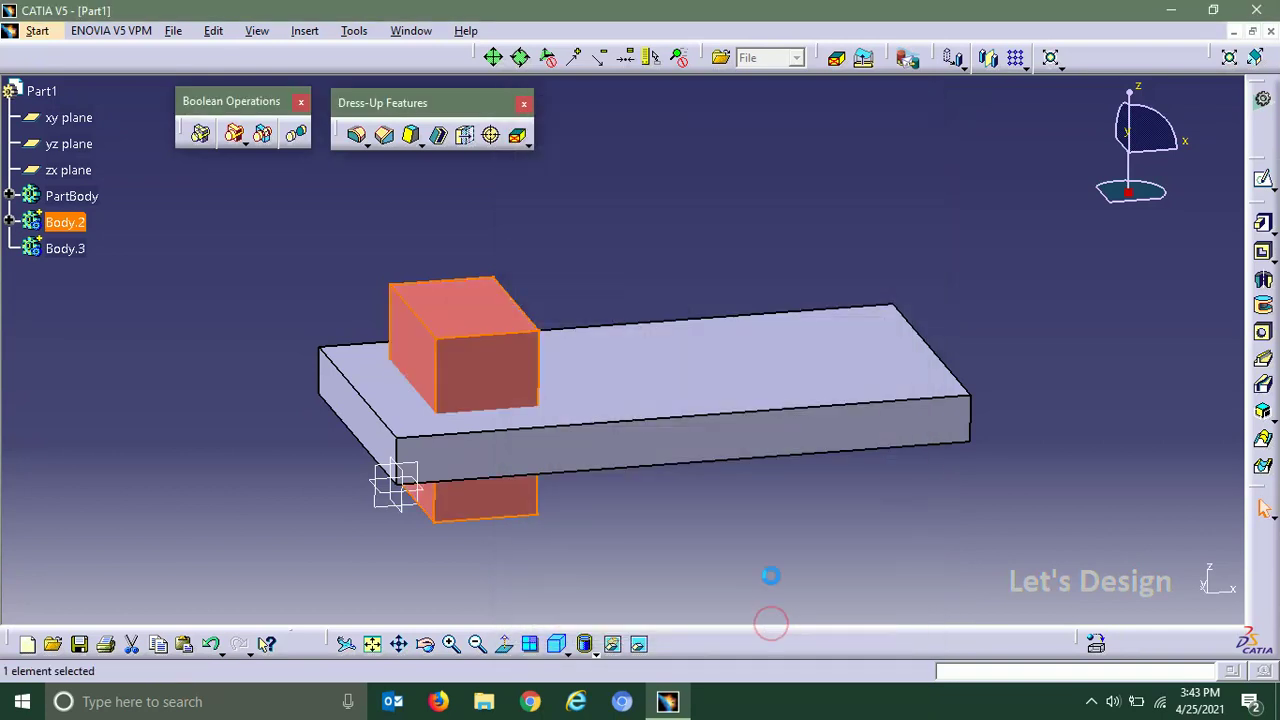
{"action": "middle_click_drag", "start_coordinate": [675, 264], "coordinate": [649, 246]}
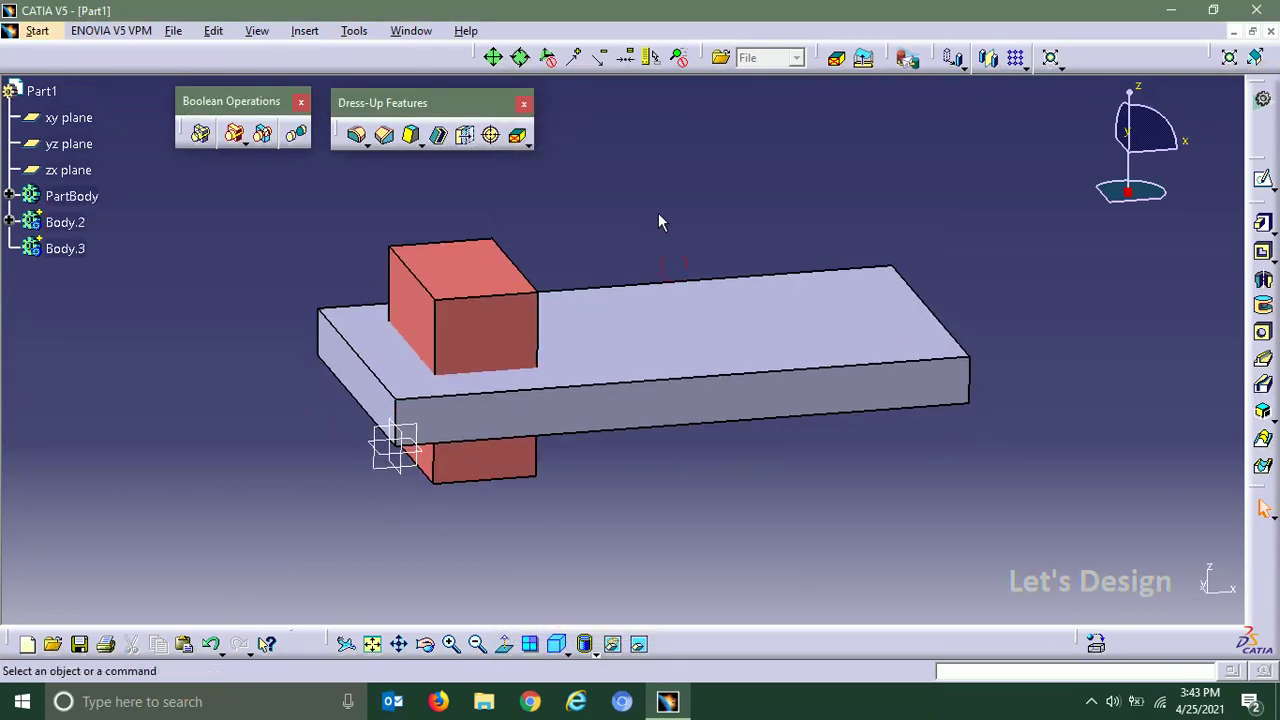
{"action": "middle_click_drag", "start_coordinate": [615, 323], "coordinate": [623, 337]}
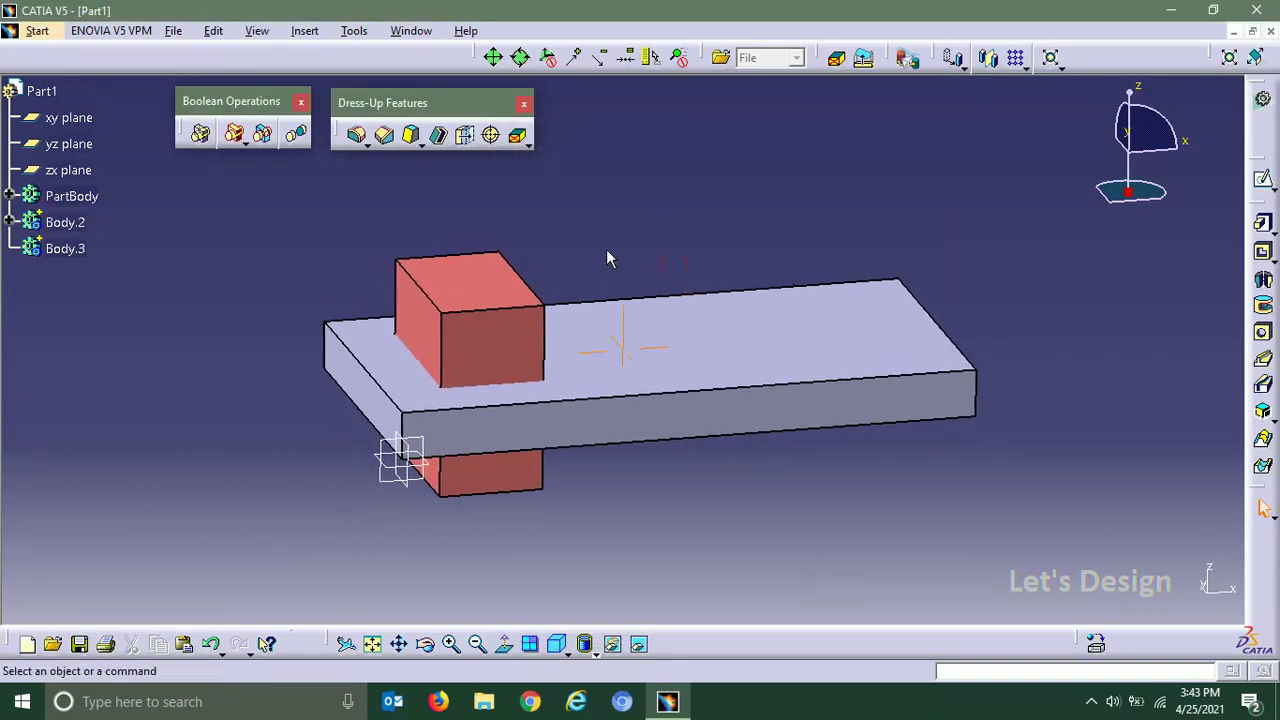
Make Body.3 the in-work object and sketch a rectangle on the plate's top face, first corner about 157 mm by 99 mm from the origin
{"action": "right_click", "coordinate": [75, 253]}
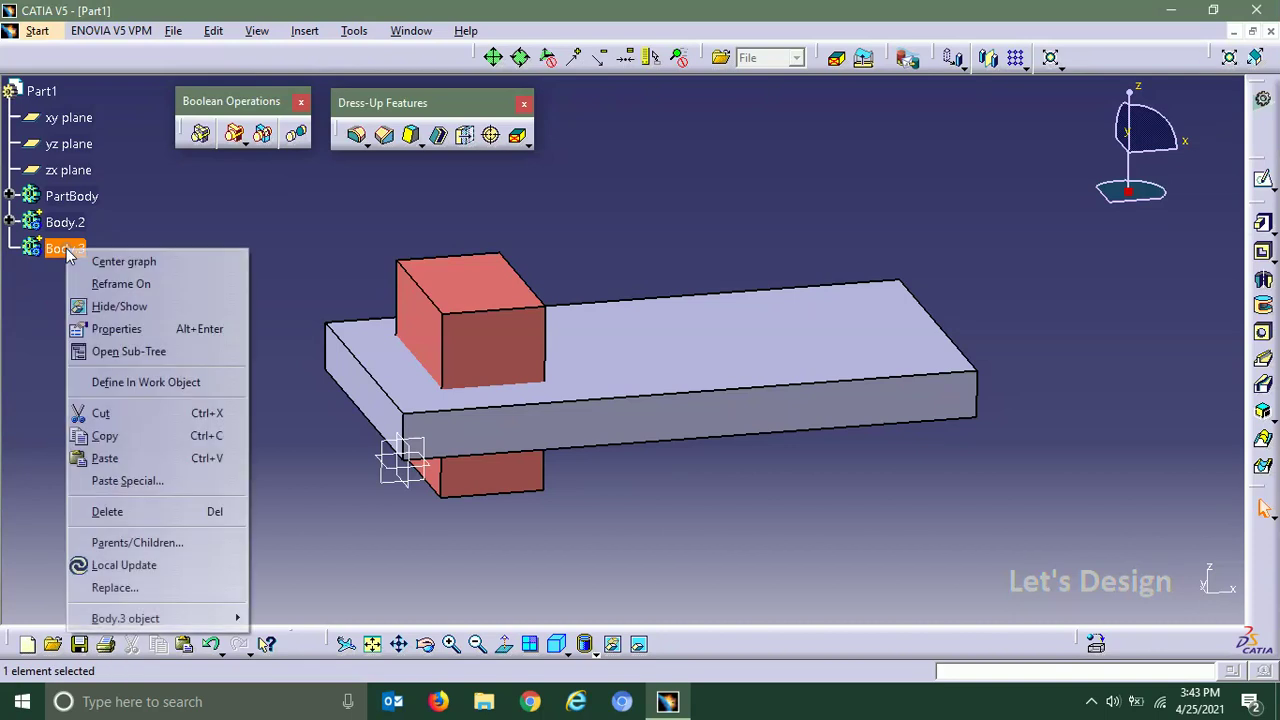
{"action": "left_click", "coordinate": [126, 385]}
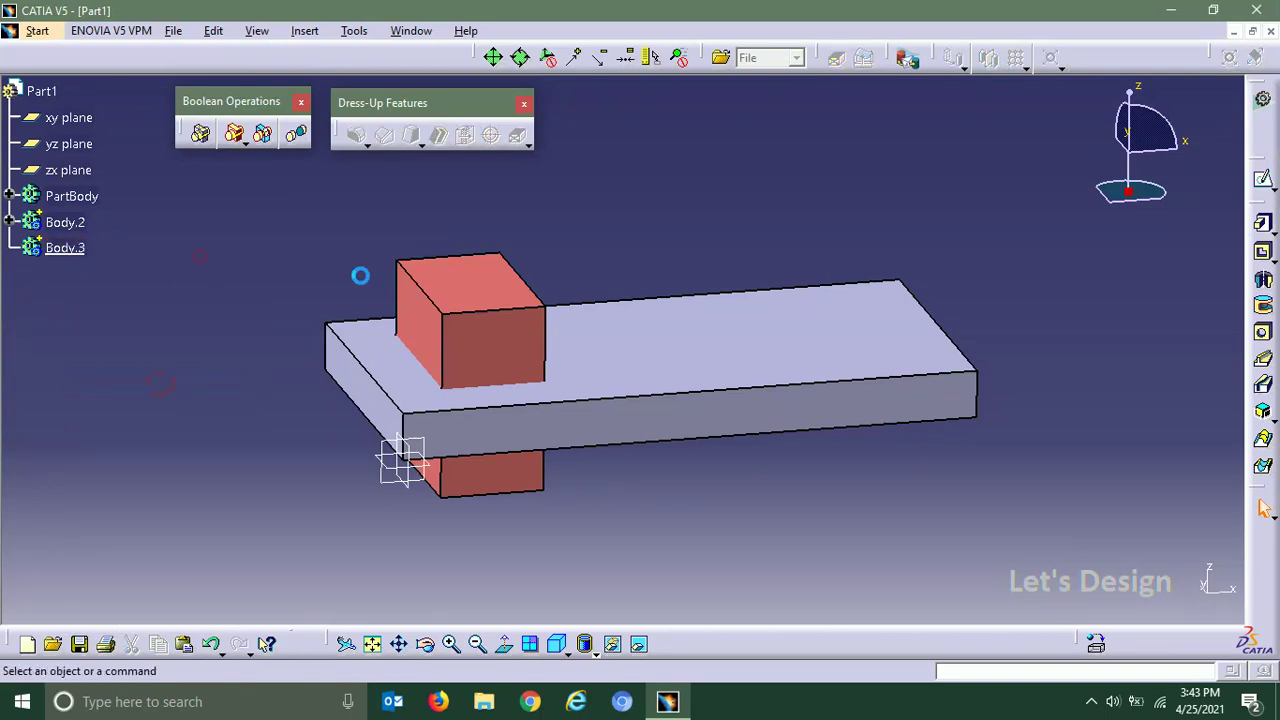
{"action": "left_click", "coordinate": [1263, 179]}
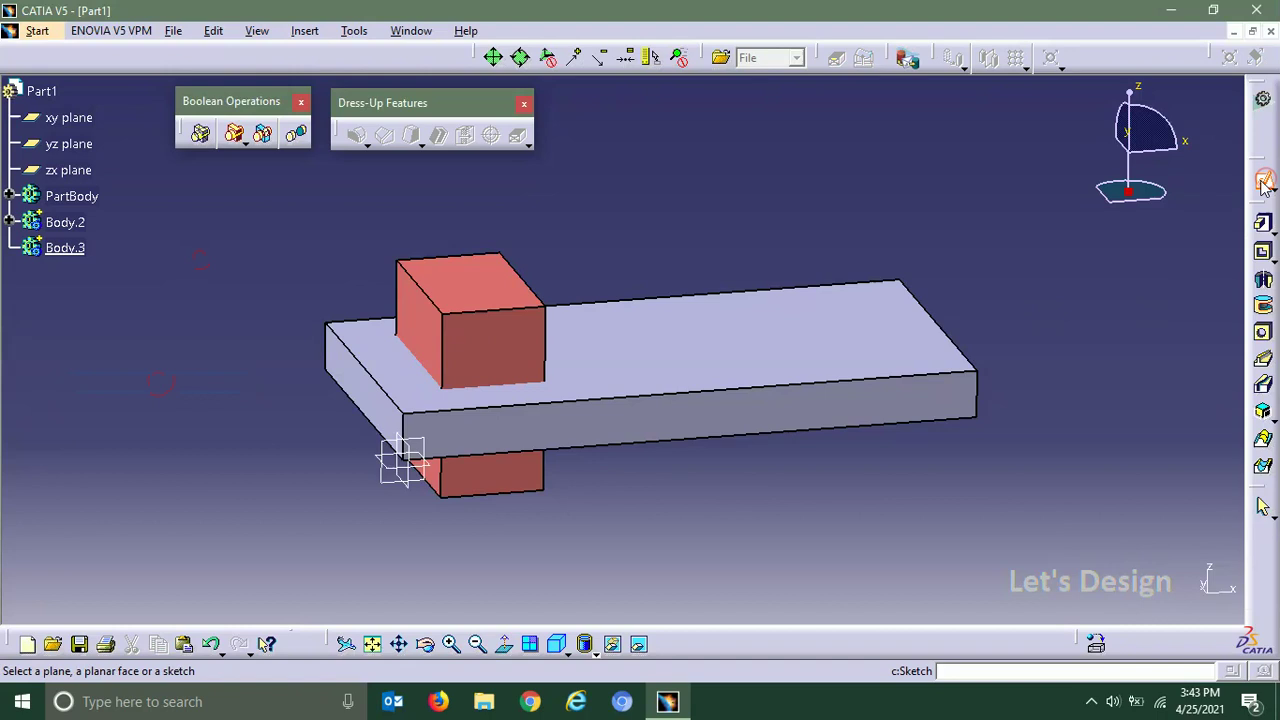
{"action": "left_click", "coordinate": [838, 342]}
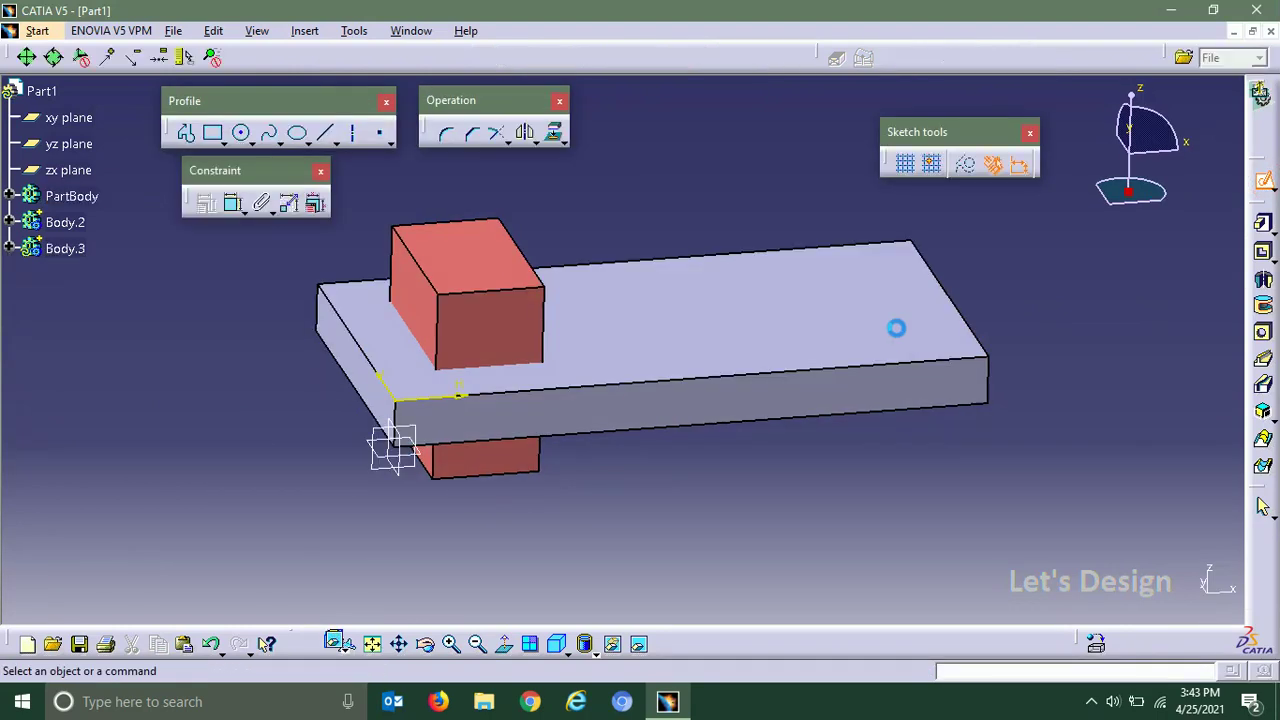
{"action": "left_click", "coordinate": [213, 133]}
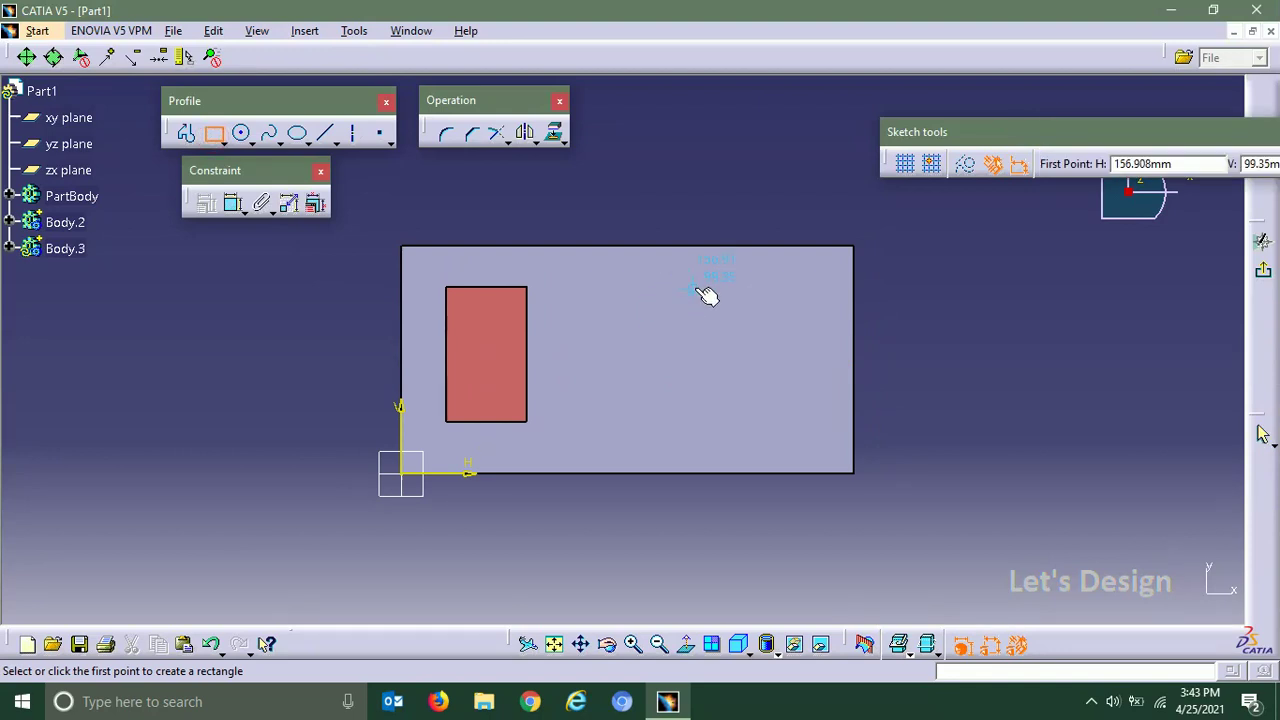
{"action": "left_click", "coordinate": [693, 290]}
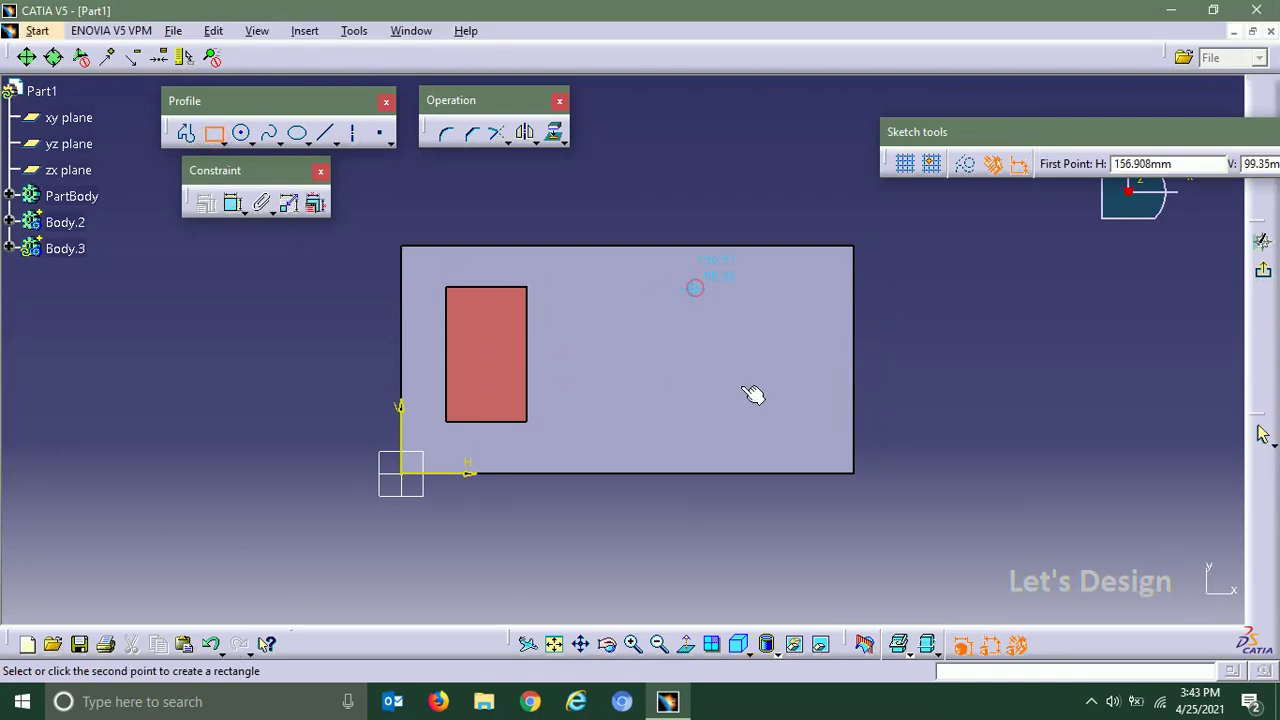
{"action": "left_click", "coordinate": [797, 426]}
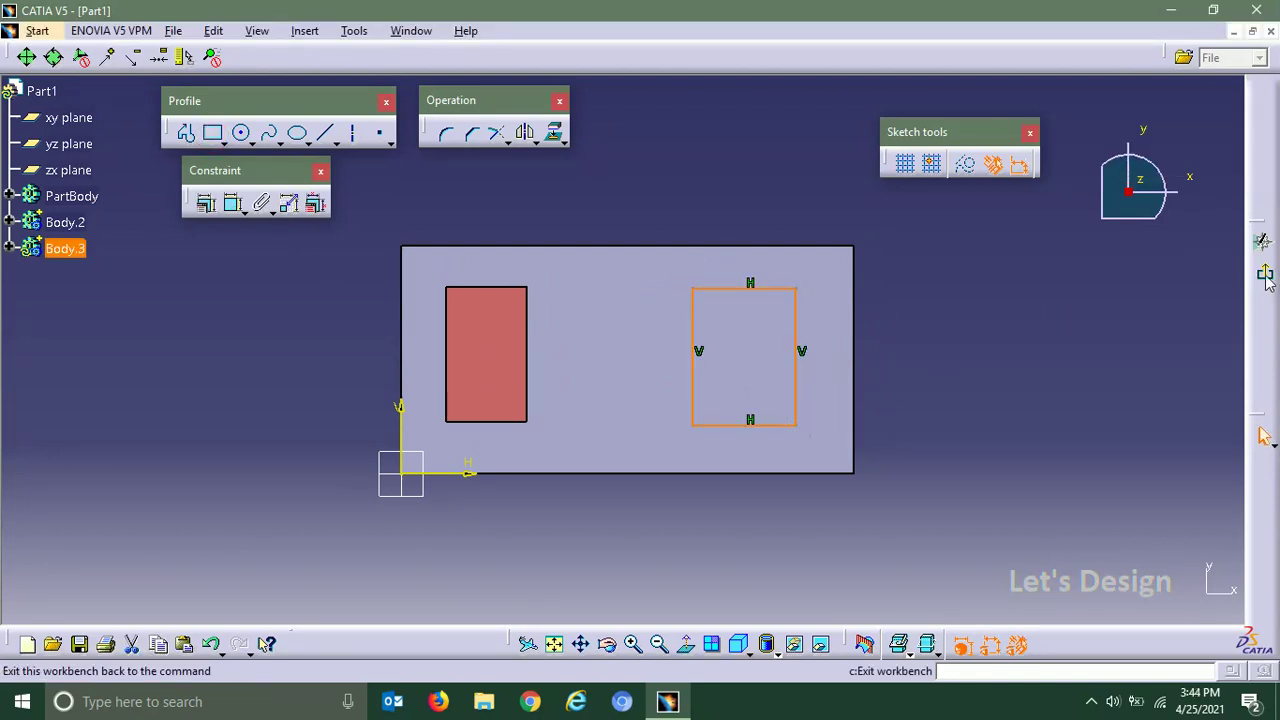
{"action": "key", "text": "Return"}
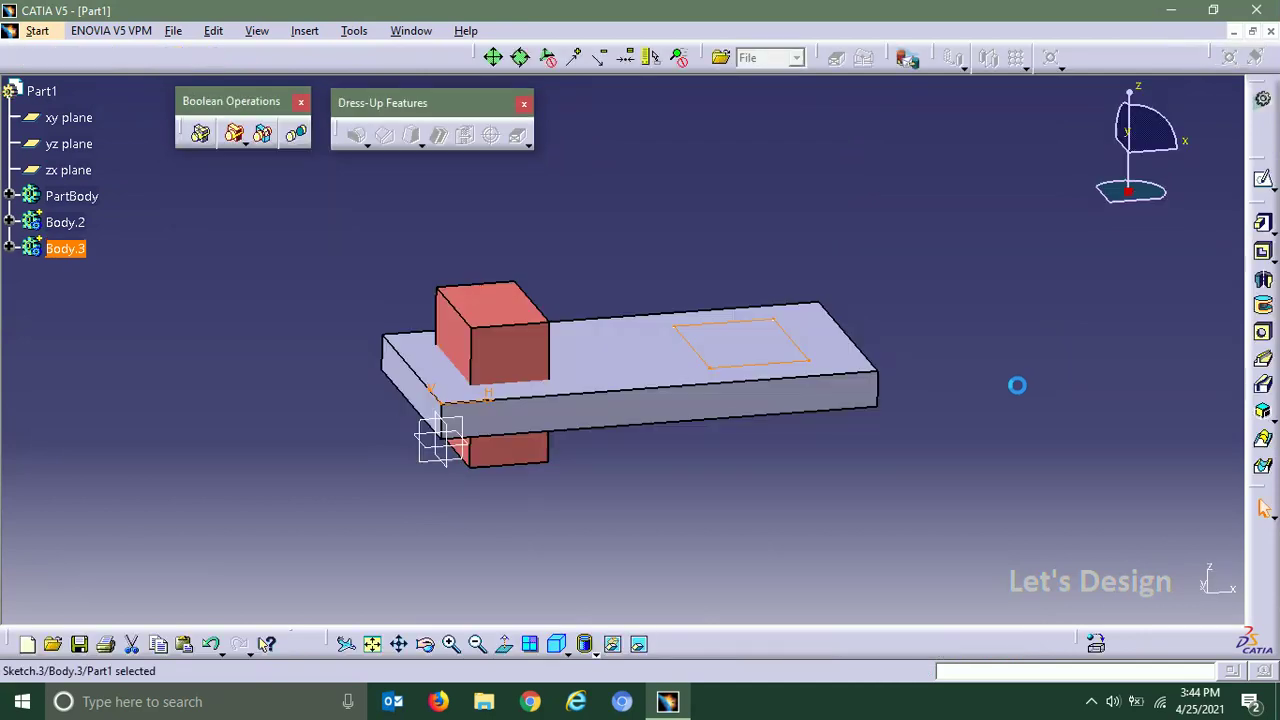
Pad the Body.3 rectangle 38 mm above the plate and extend its second limit down past the plate's underside
{"action": "mouse_move", "coordinate": [590, 282]}
{"action": "middle_mouse_down"}
{"action": "mouse_move", "coordinate": [586, 306]}
{"action": "mouse_move", "coordinate": [586, 277]}
{"action": "middle_mouse_up"}
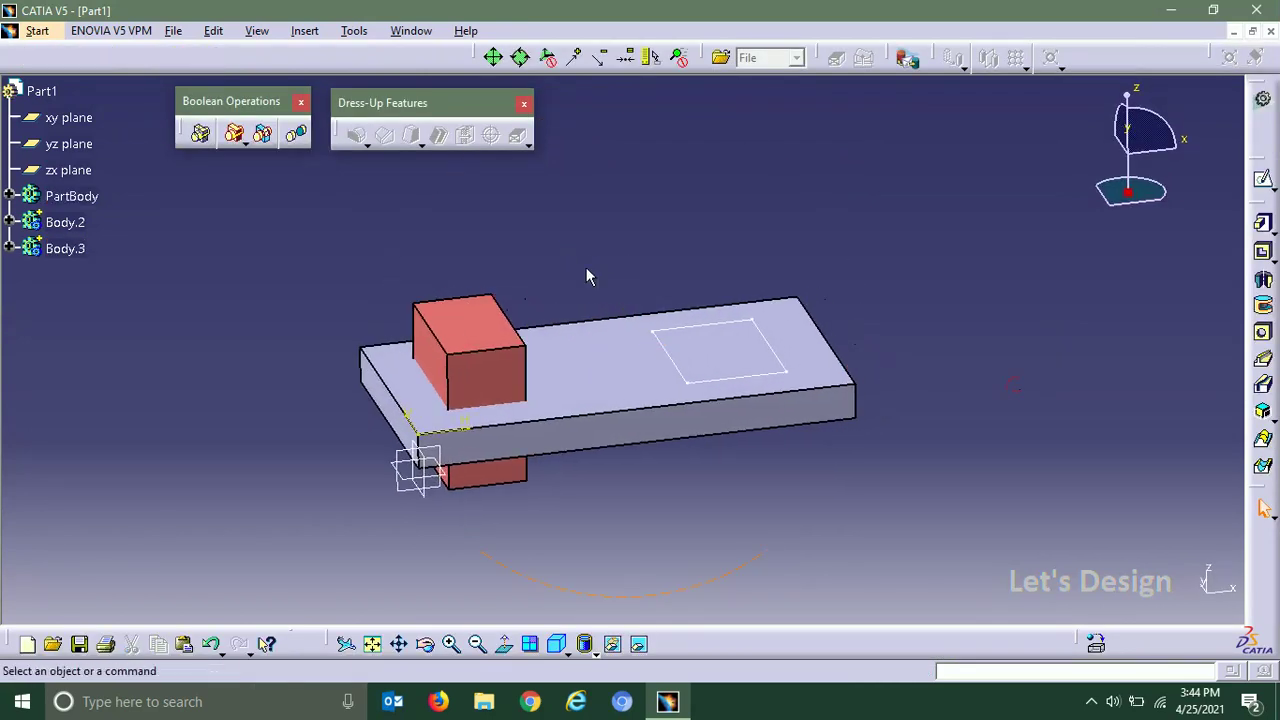
{"action": "left_click", "coordinate": [1264, 227]}
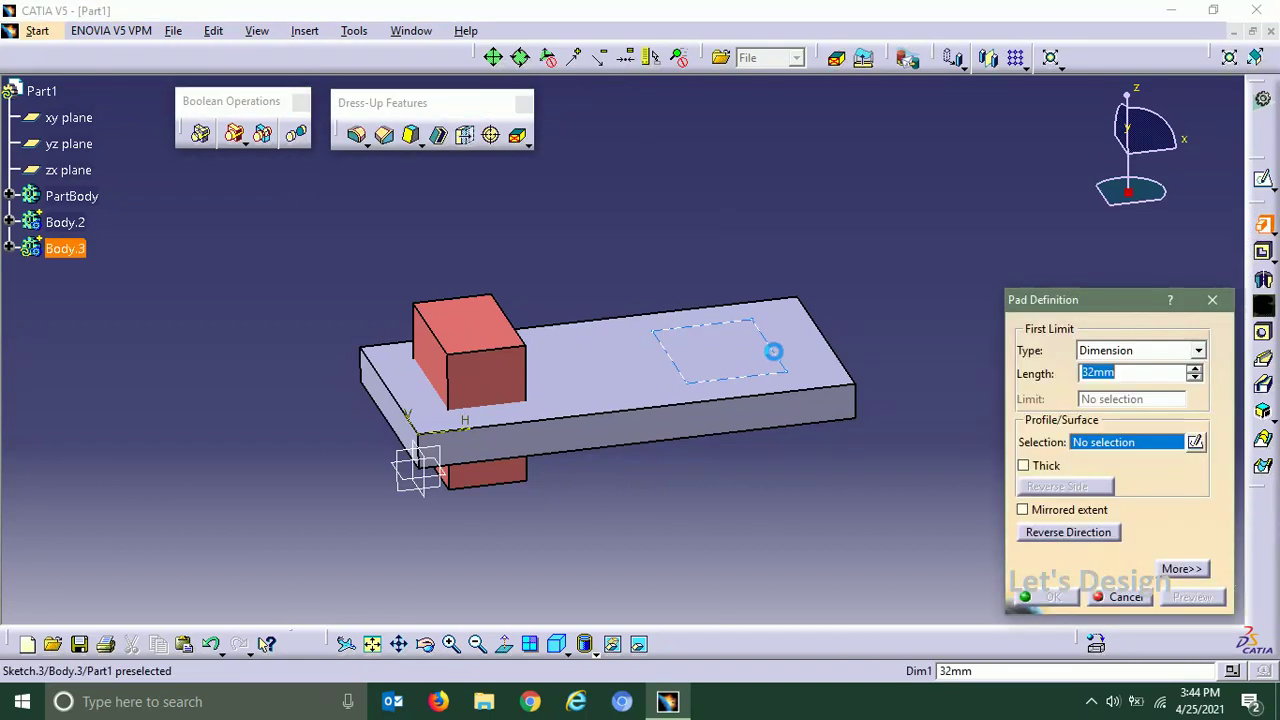
{"action": "left_click", "coordinate": [780, 353]}
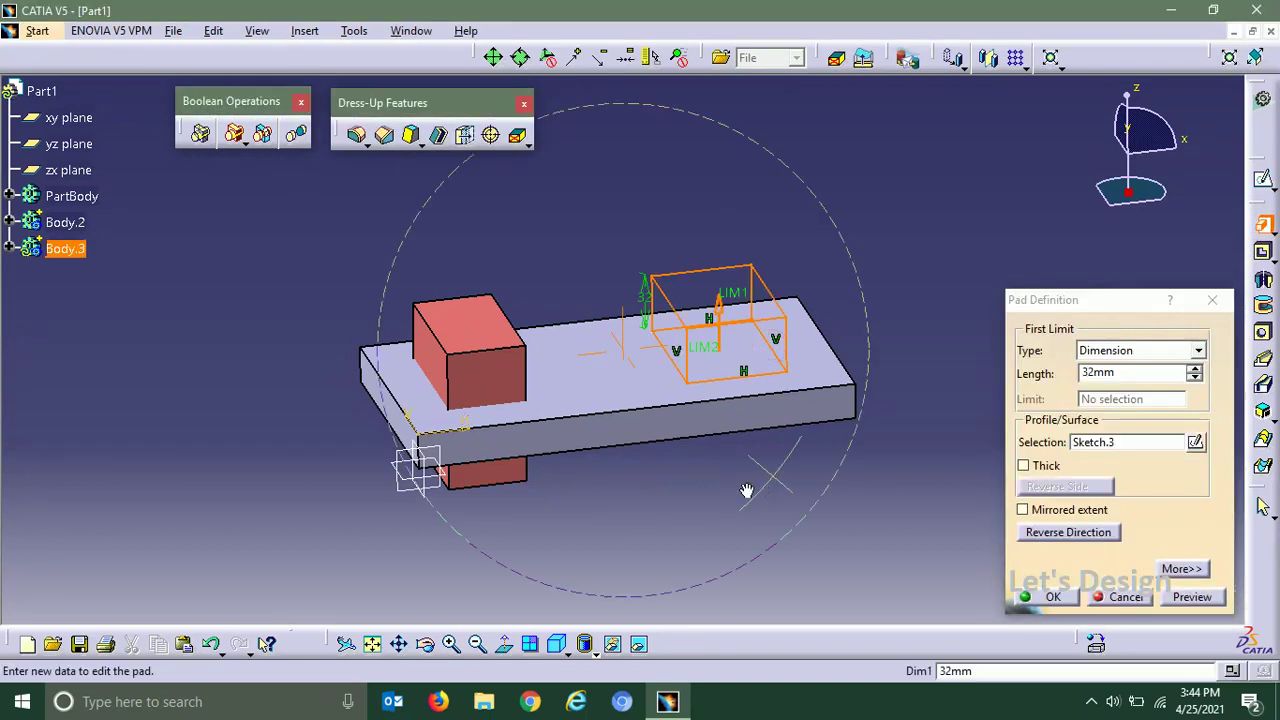
{"action": "middle_click_drag", "start_coordinate": [738, 472], "coordinate": [743, 389]}
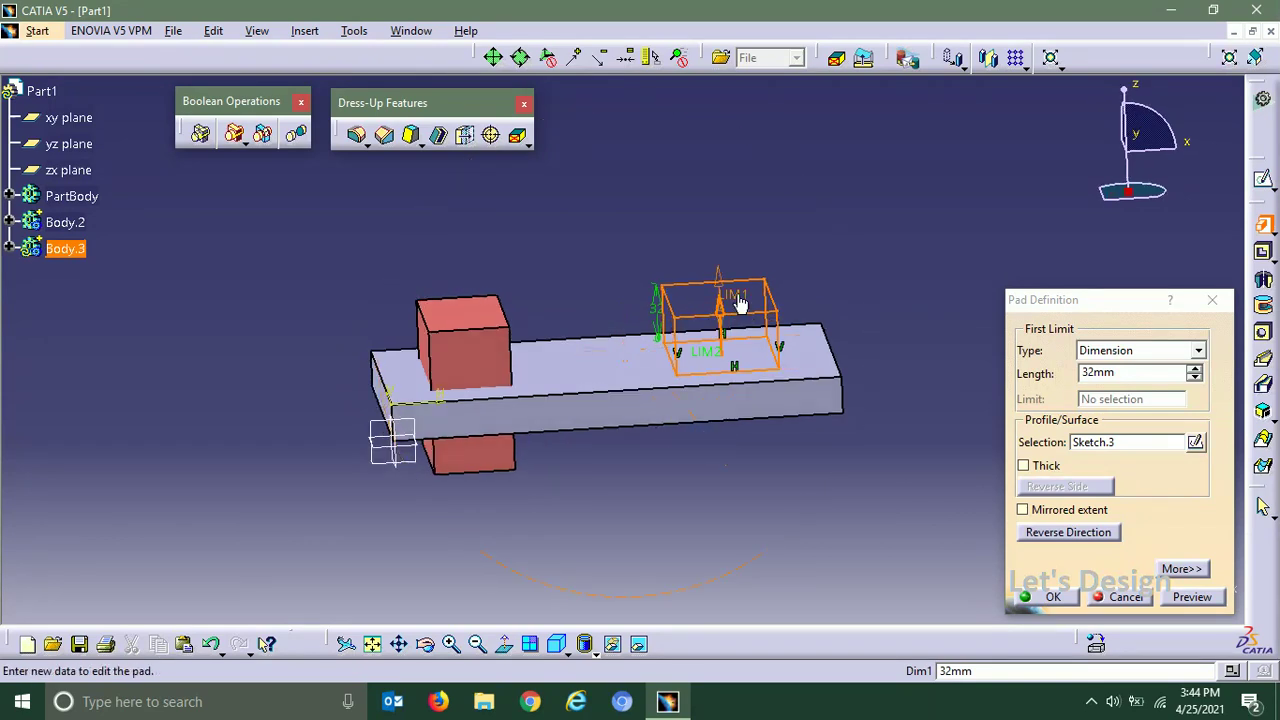
{"action": "left_click_drag", "start_coordinate": [738, 303], "coordinate": [734, 291]}
{"action": "left_click_drag", "start_coordinate": [708, 362], "coordinate": [722, 460]}
{"action": "middle_click_drag", "start_coordinate": [851, 467], "coordinate": [814, 429]}
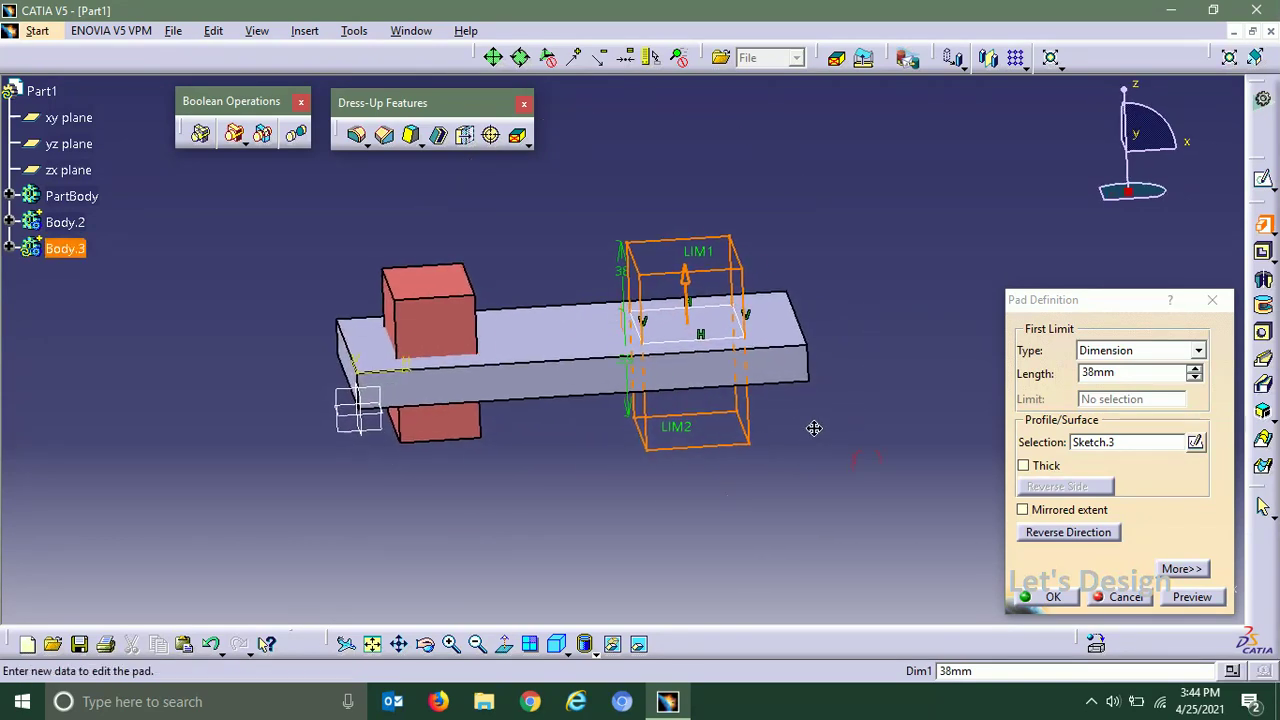
{"action": "mouse_move", "coordinate": [700, 480]}
{"action": "middle_mouse_down"}
{"action": "mouse_move", "coordinate": [671, 491]}
{"action": "mouse_move", "coordinate": [711, 477]}
{"action": "middle_mouse_up"}
{"action": "middle_click_drag", "start_coordinate": [634, 476], "coordinate": [465, 360]}
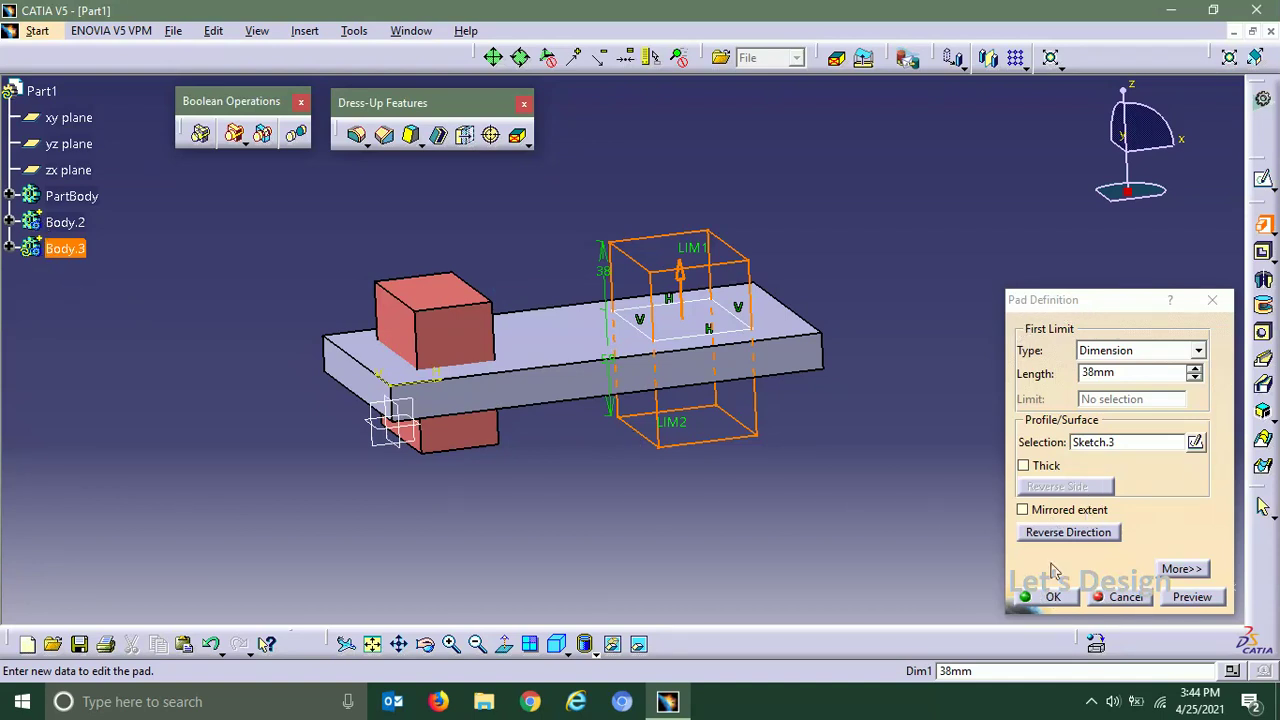
{"action": "left_click", "coordinate": [1046, 598]}
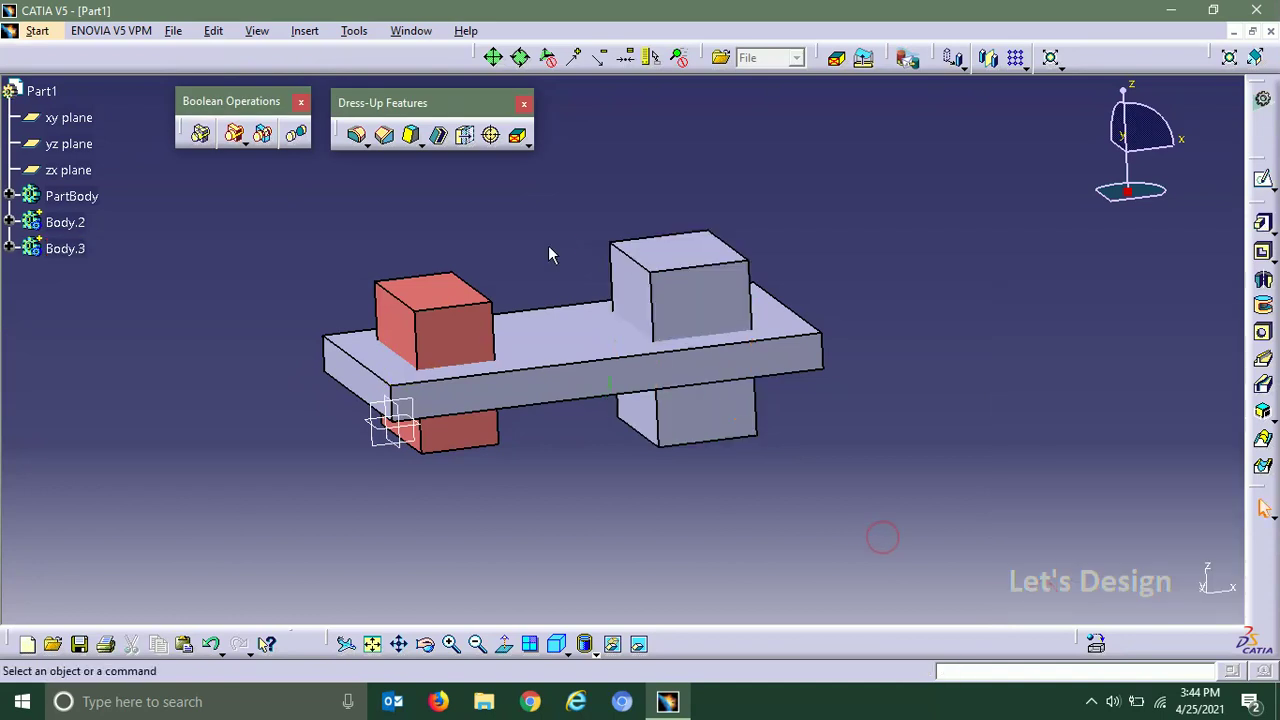
Undo the pad in Body.3, keeping its rectangle sketch on the plate
{"action": "left_click", "coordinate": [60, 248]}
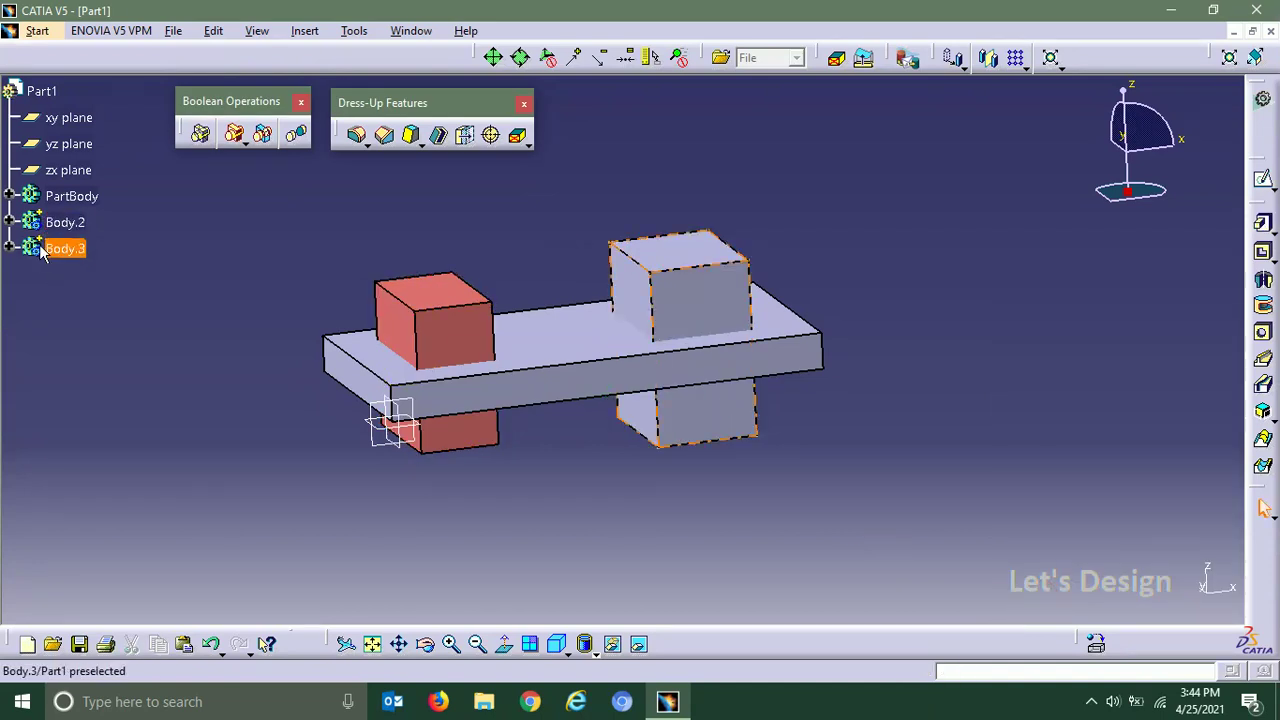
{"action": "left_click", "coordinate": [160, 251]}
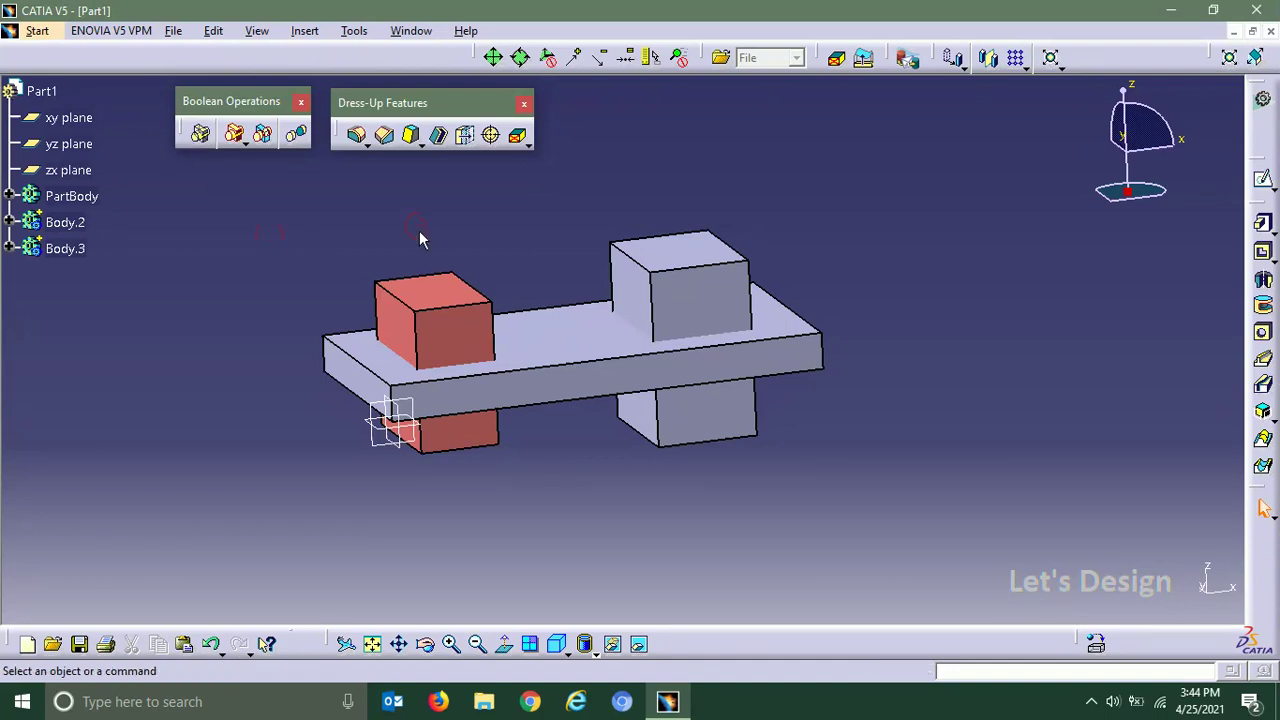
{"action": "middle_click_drag", "start_coordinate": [502, 226], "coordinate": [538, 245]}
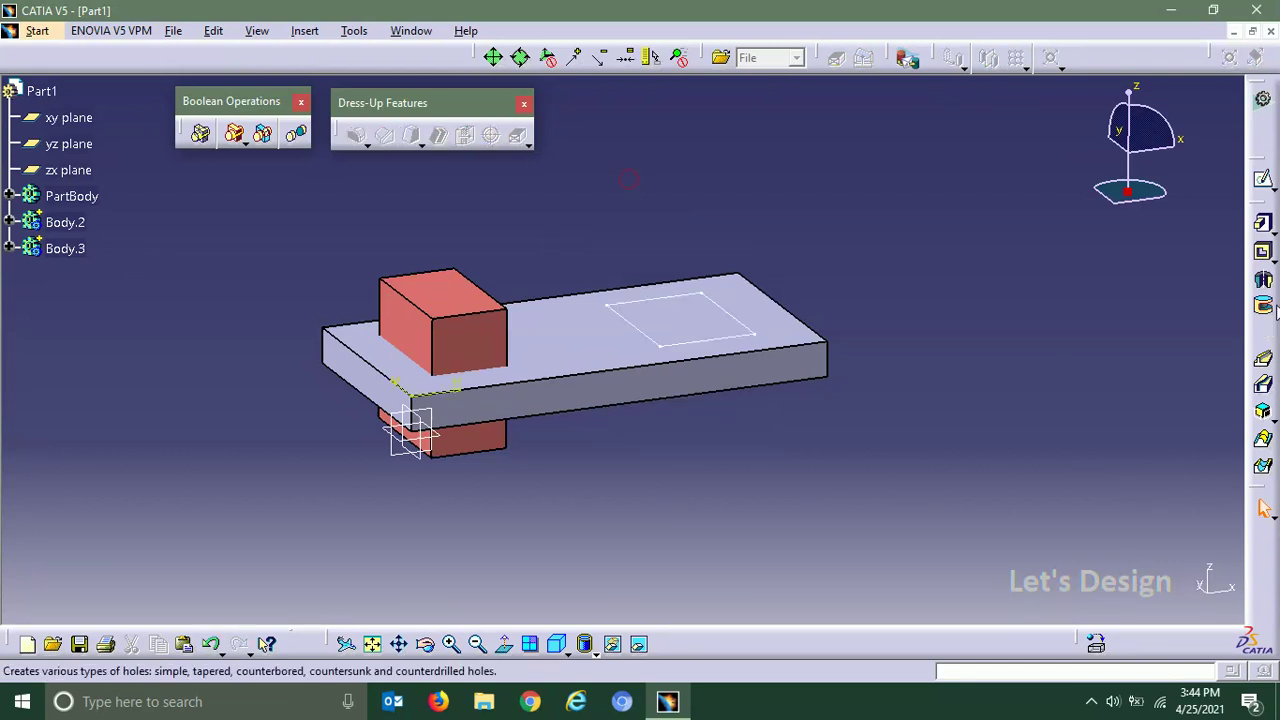
Pocket the Body.3 rectangle to a depth of 51 mm and extend its second limit about 43 mm above the plate's top face
{"action": "left_click", "coordinate": [1263, 256]}
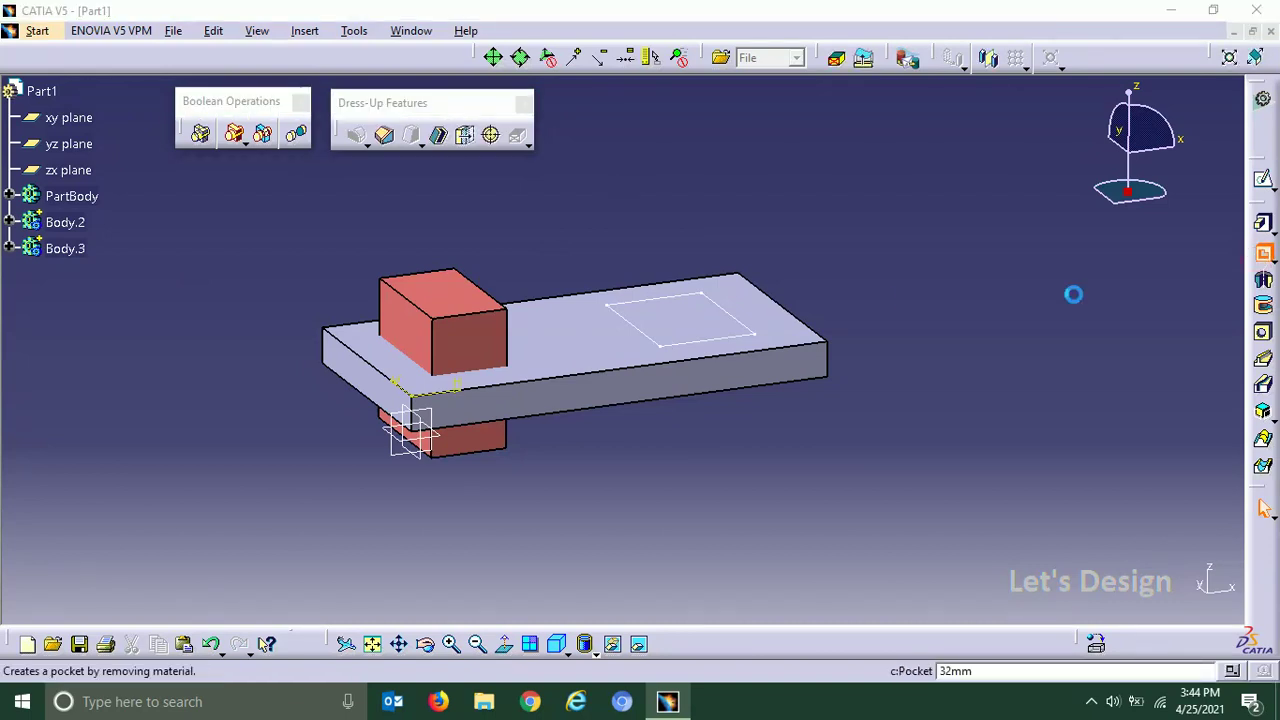
{"action": "left_click", "coordinate": [746, 325]}
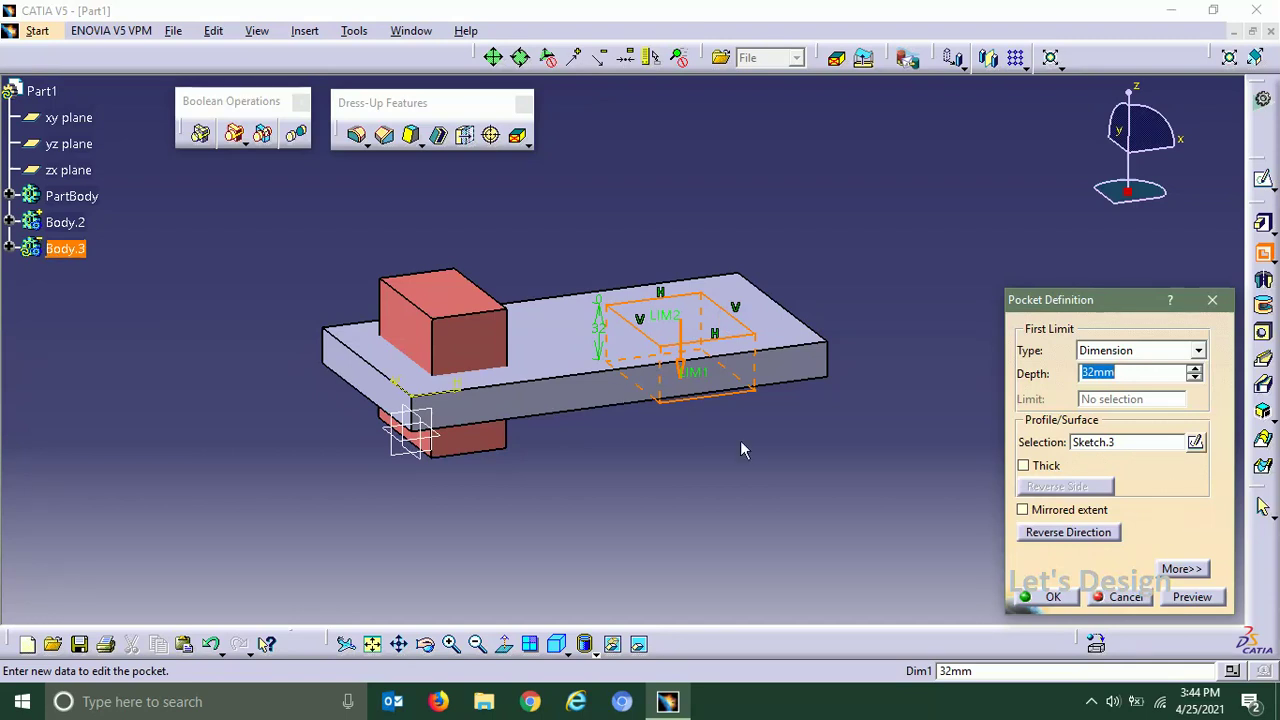
{"action": "middle_click_drag", "start_coordinate": [741, 450], "coordinate": [697, 402]}
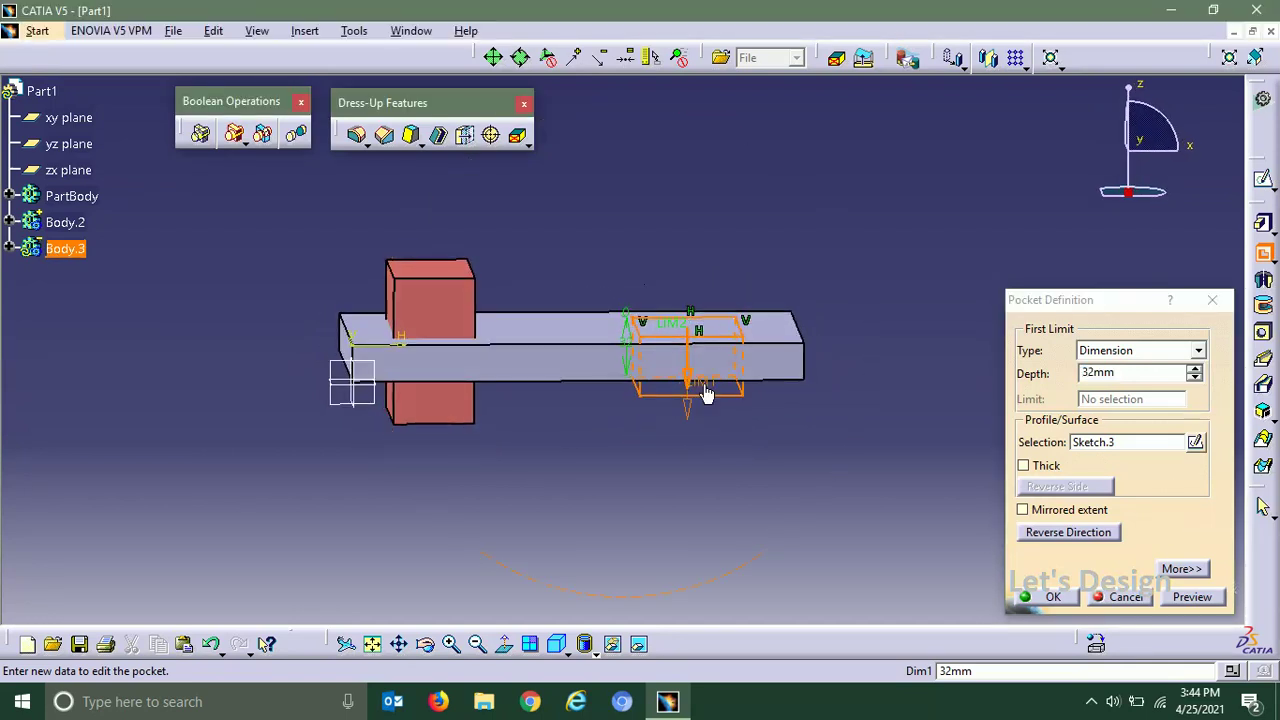
{"action": "left_click_drag", "start_coordinate": [705, 393], "coordinate": [705, 430]}
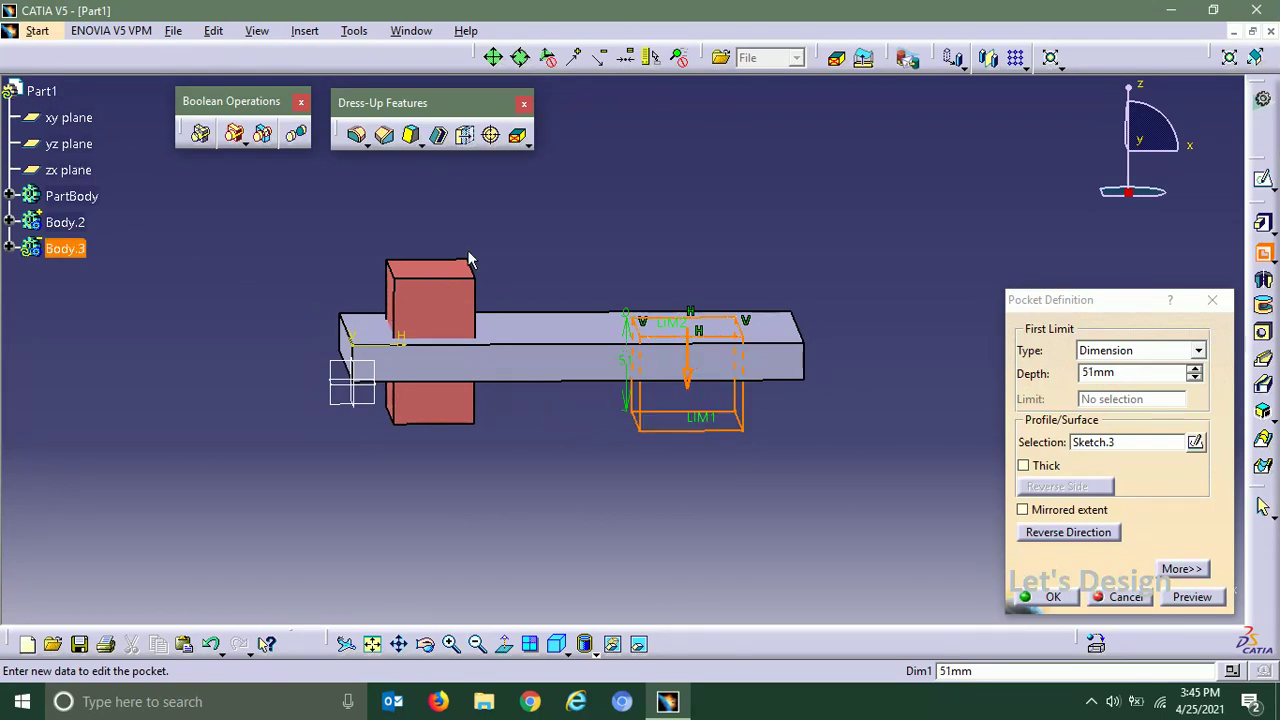
{"action": "middle_click_drag", "start_coordinate": [470, 260], "coordinate": [751, 320]}
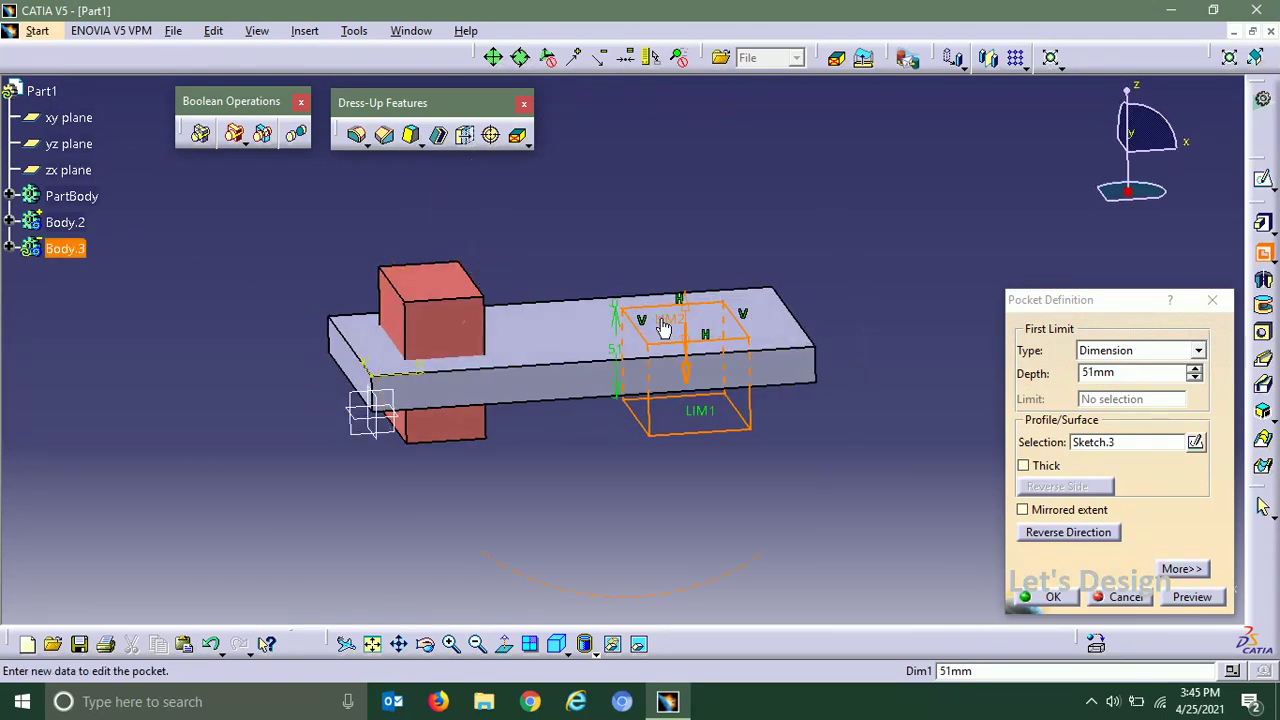
{"action": "left_click_drag", "start_coordinate": [663, 328], "coordinate": [663, 240]}
{"action": "middle_click_drag", "start_coordinate": [592, 478], "coordinate": [592, 433]}
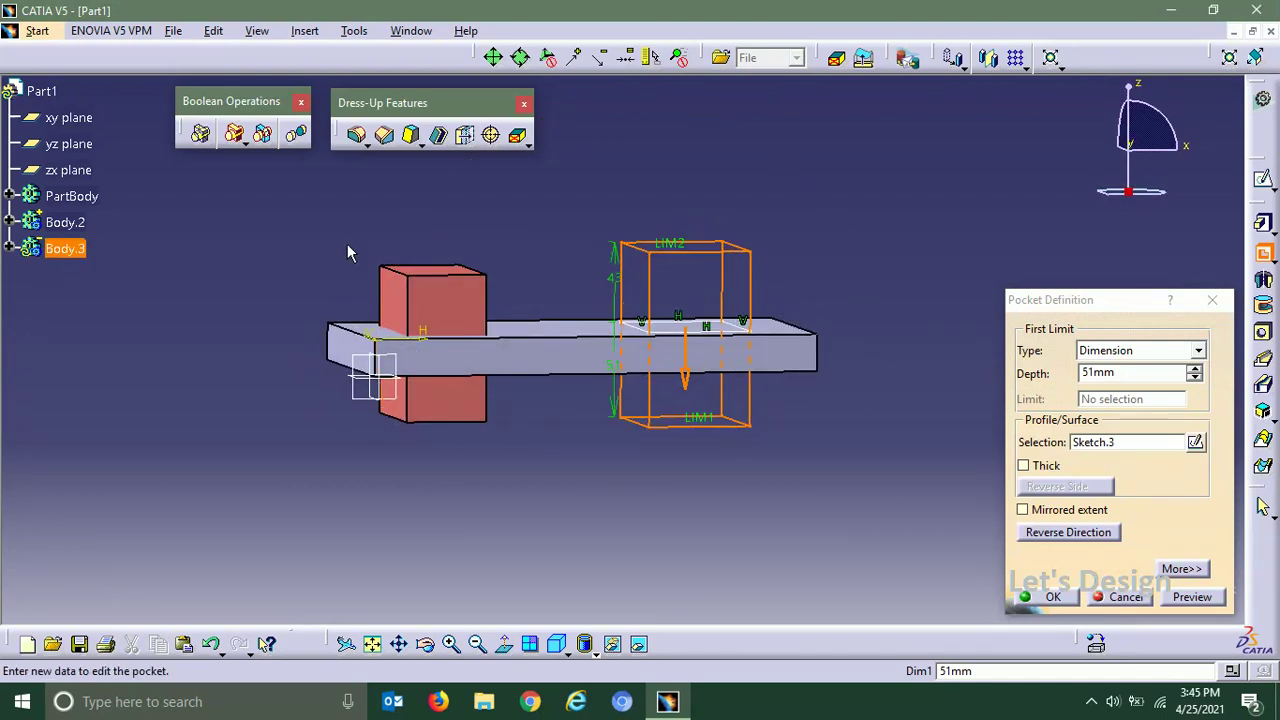
{"action": "middle_click_drag", "start_coordinate": [347, 253], "coordinate": [366, 268]}
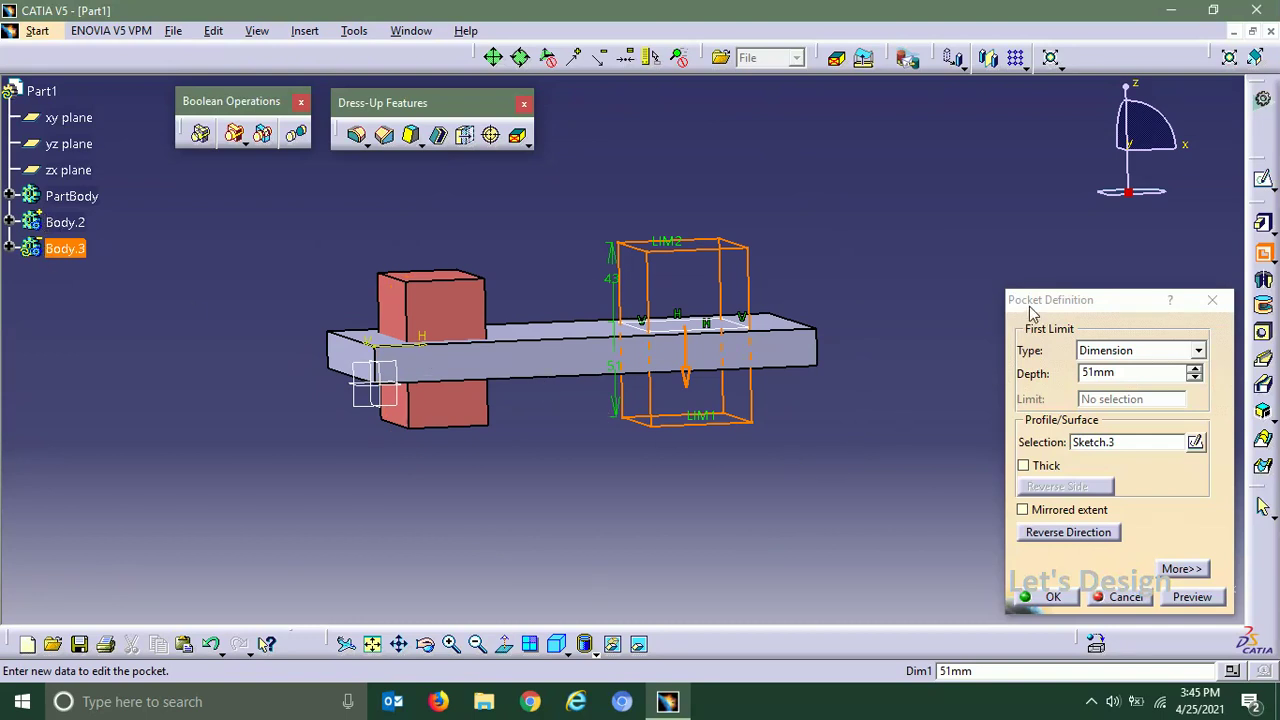
{"action": "left_click", "coordinate": [1055, 597]}
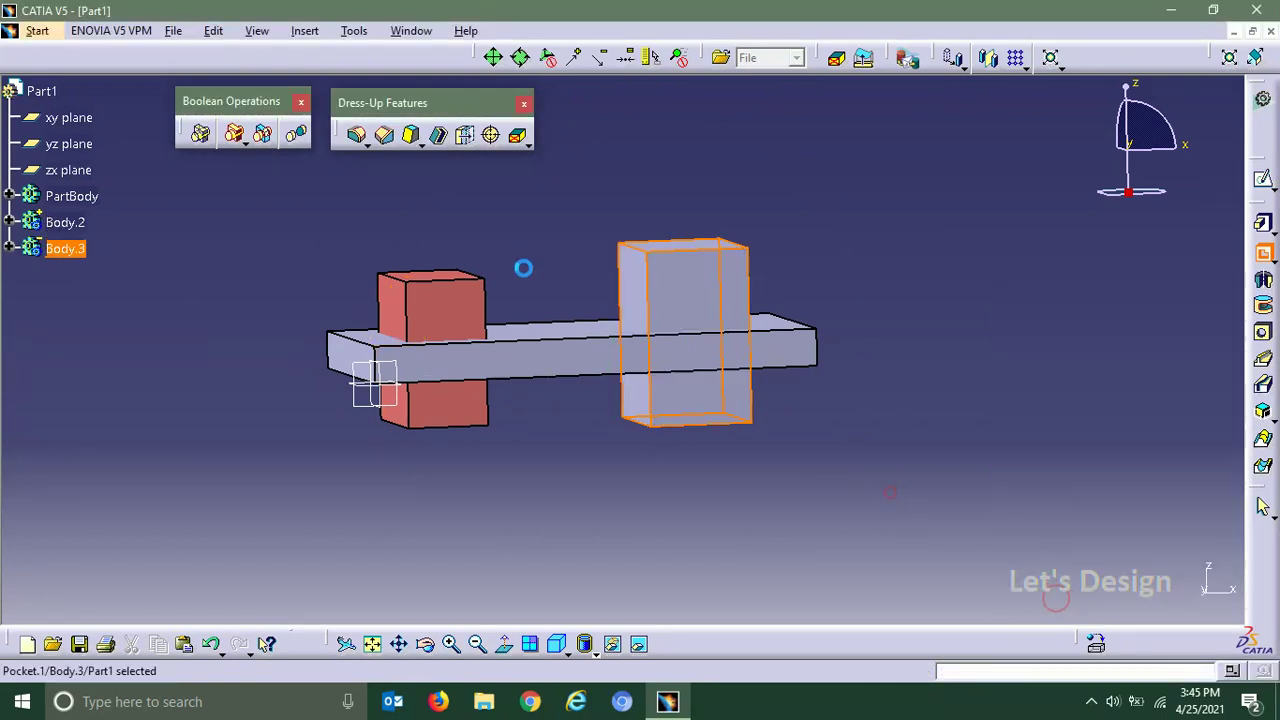
{"action": "middle_click_drag", "start_coordinate": [529, 229], "coordinate": [543, 286]}
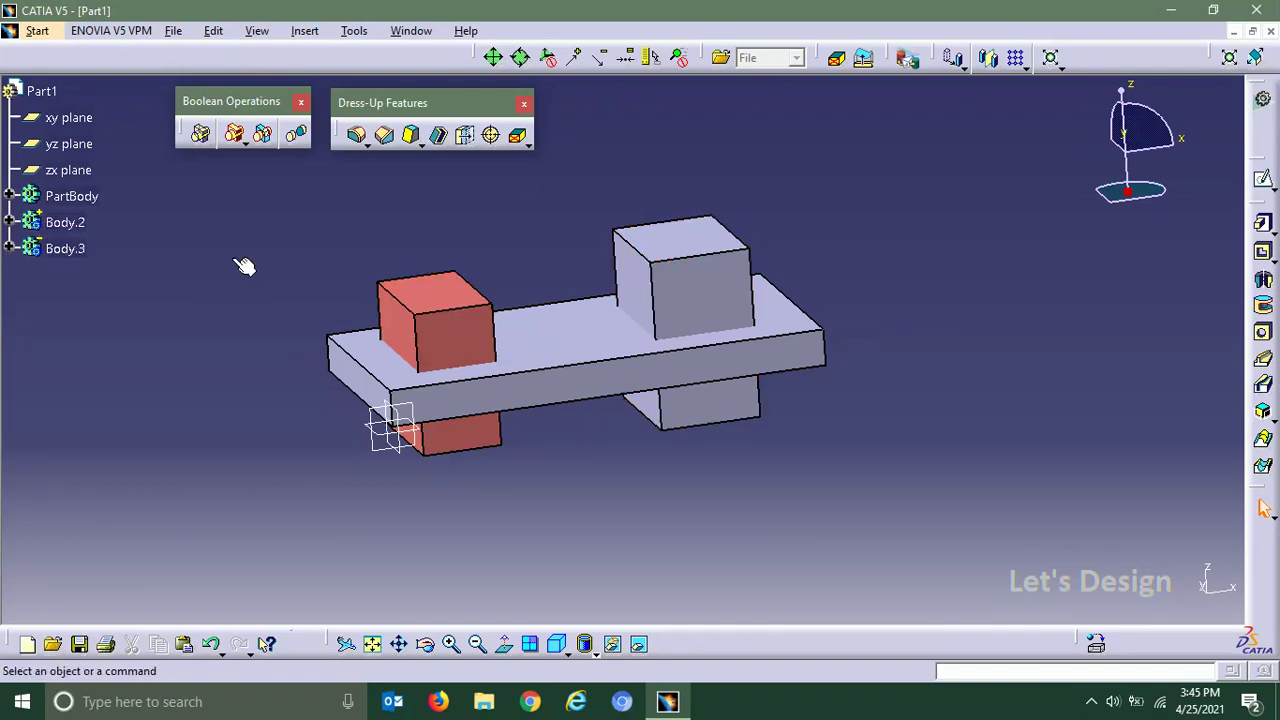
Set the fill colour of Body.3 to bright green in its graphic properties
{"action": "right_click", "coordinate": [80, 249]}
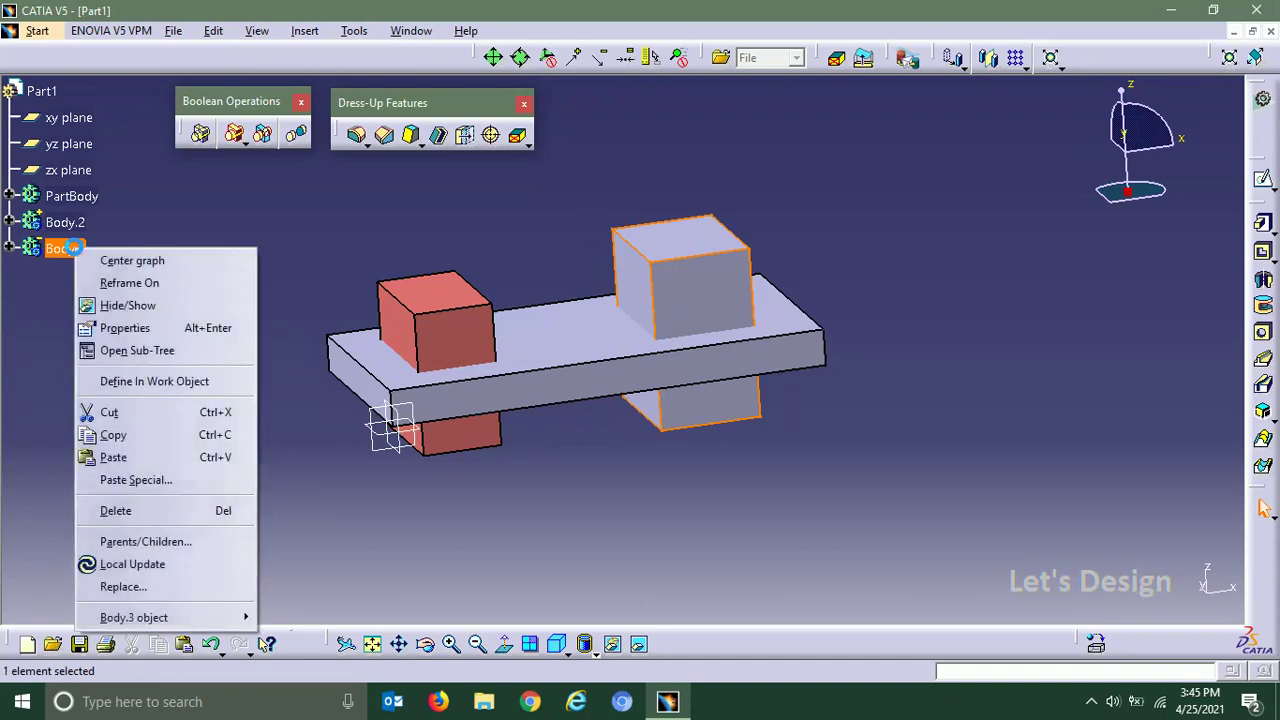
{"action": "left_click", "coordinate": [140, 327]}
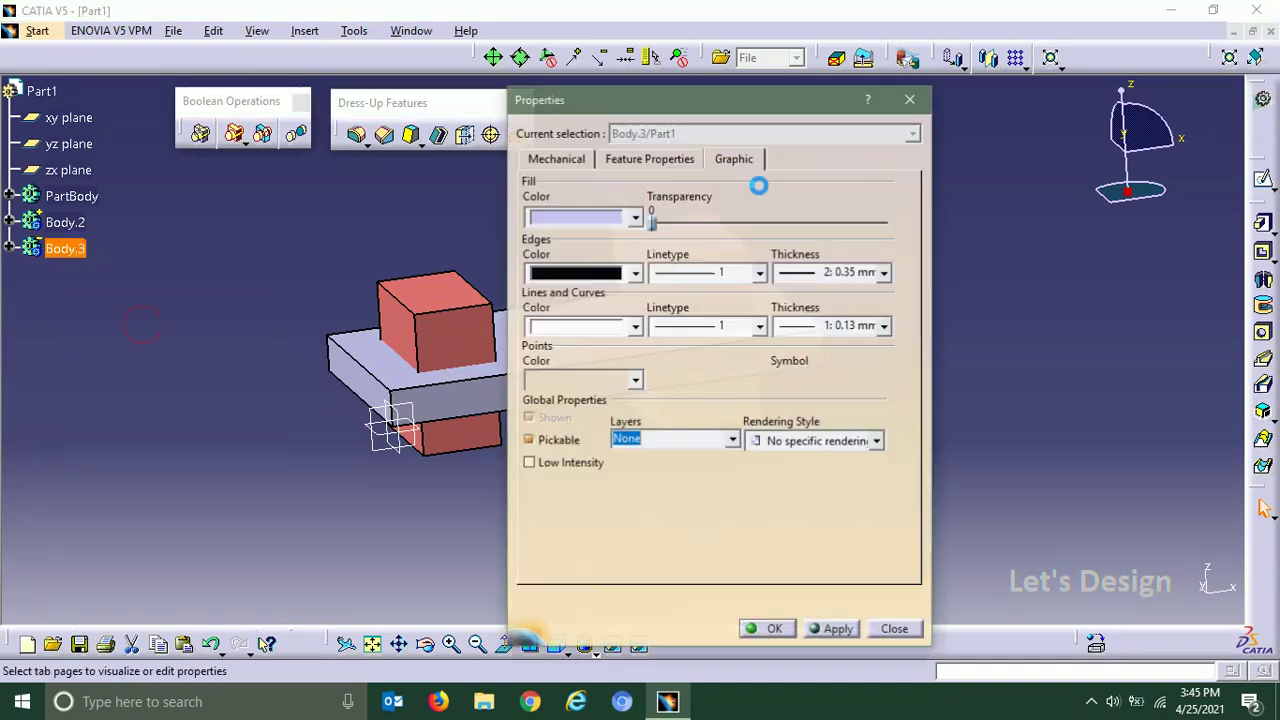
{"action": "left_click", "coordinate": [607, 221]}
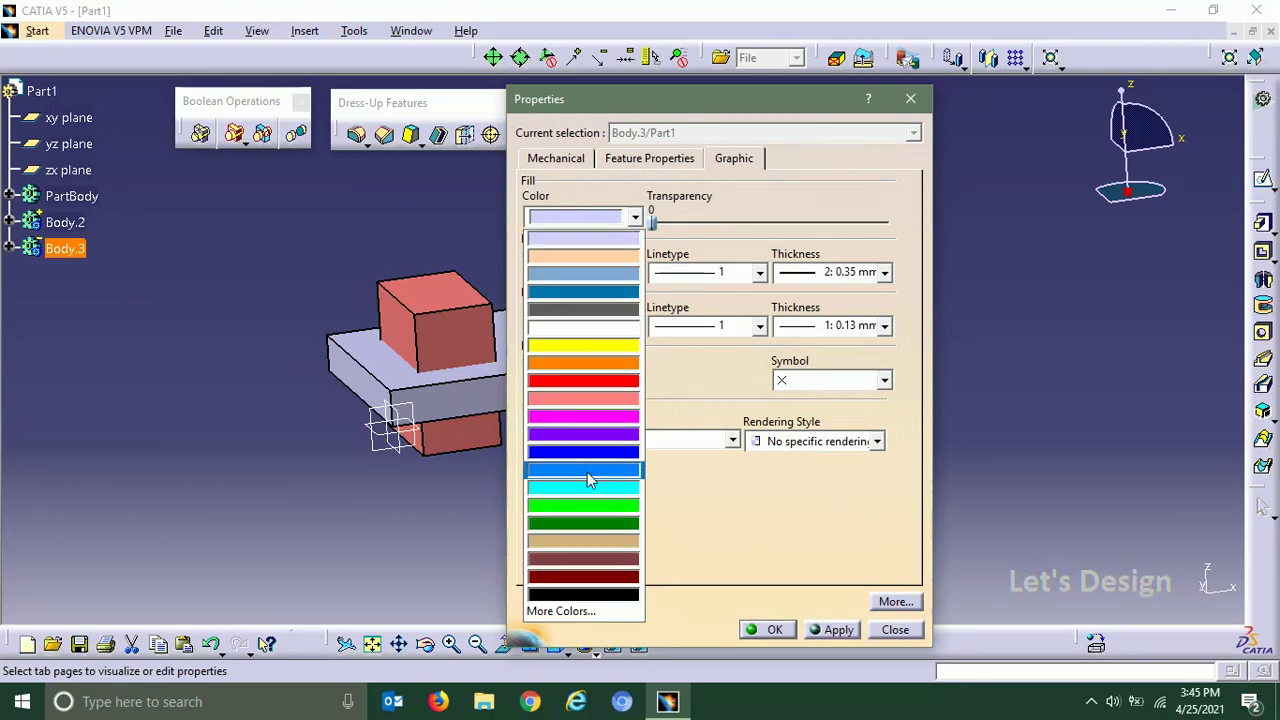
{"action": "left_click", "coordinate": [607, 511]}
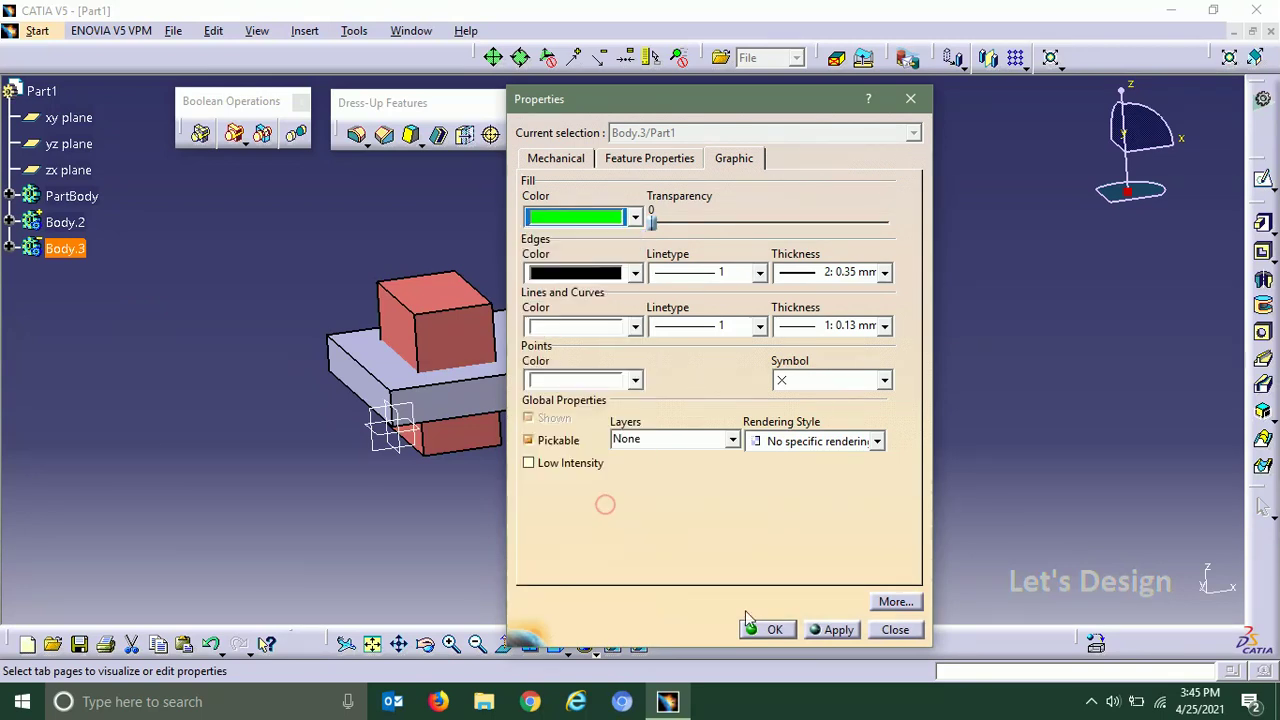
{"action": "left_click", "coordinate": [767, 629]}
{"action": "left_click", "coordinate": [830, 494]}
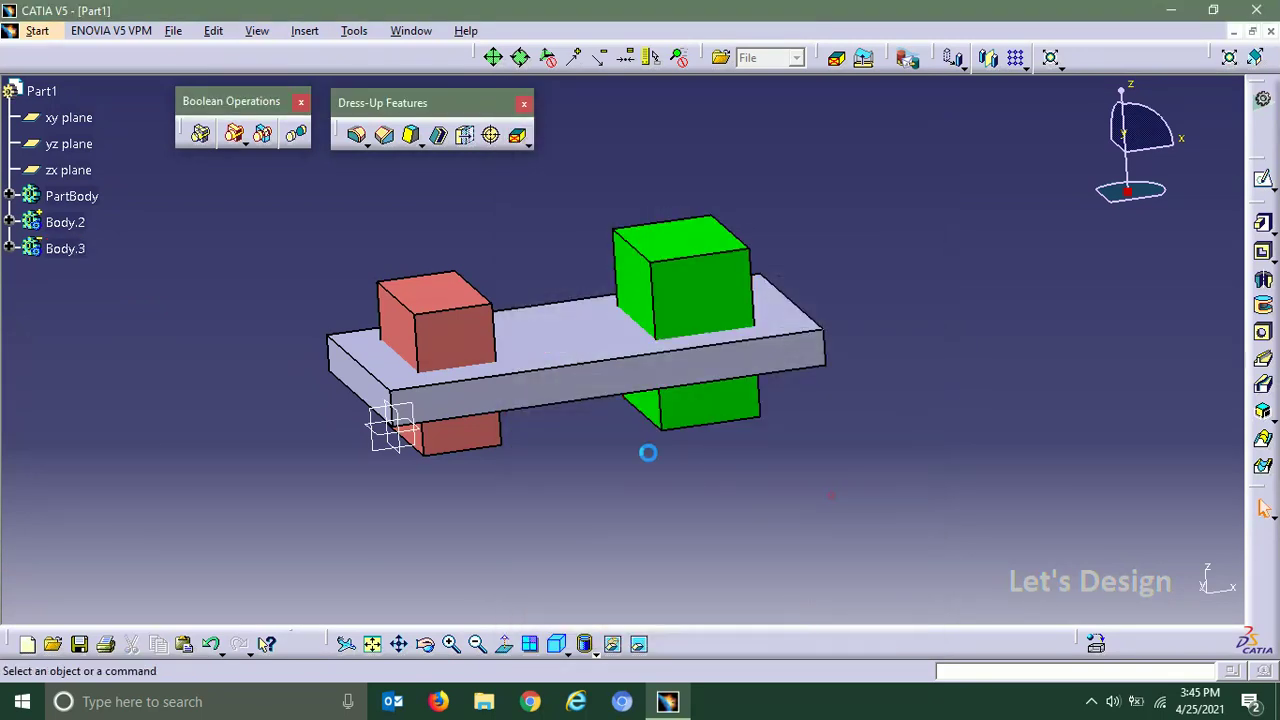
Assemble Body.2 to PartBody with the Assemble Boolean operation
{"action": "mouse_move", "coordinate": [648, 451]}
{"action": "middle_mouse_down"}
{"action": "mouse_move", "coordinate": [674, 449]}
{"action": "mouse_move", "coordinate": [680, 463]}
{"action": "mouse_move", "coordinate": [662, 445]}
{"action": "middle_mouse_up"}
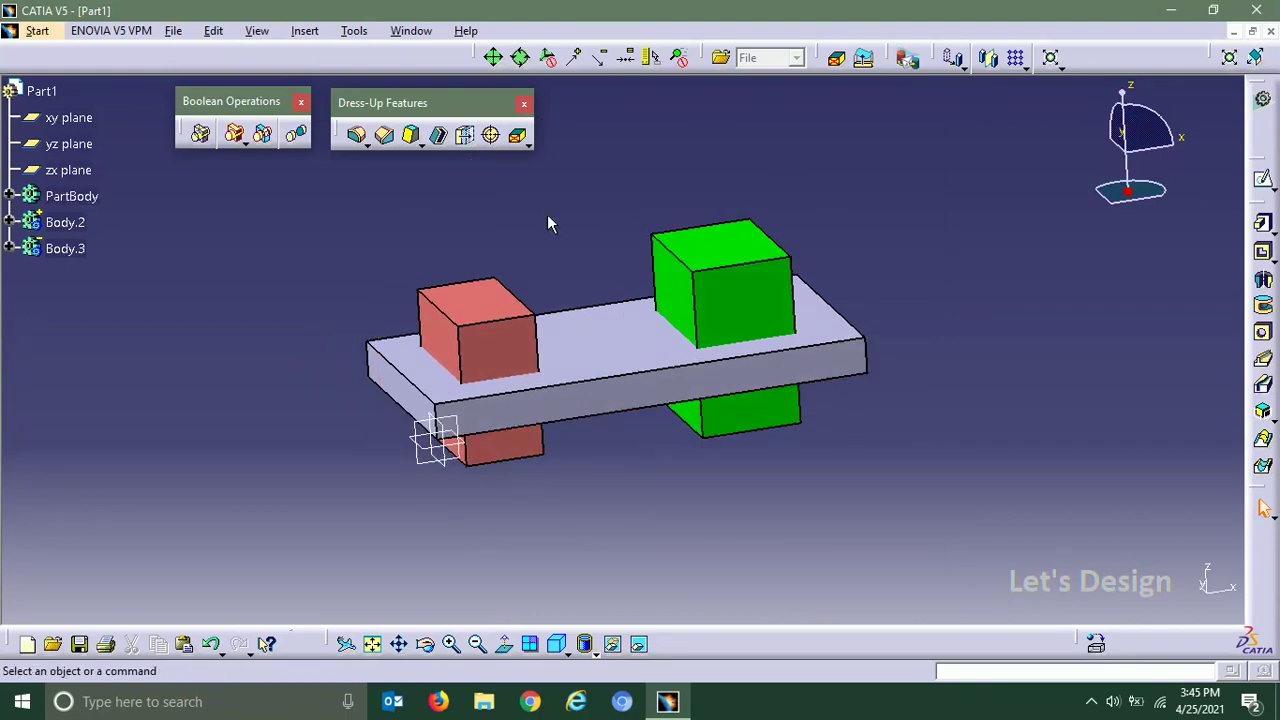
{"action": "middle_click_drag", "start_coordinate": [548, 224], "coordinate": [509, 280]}
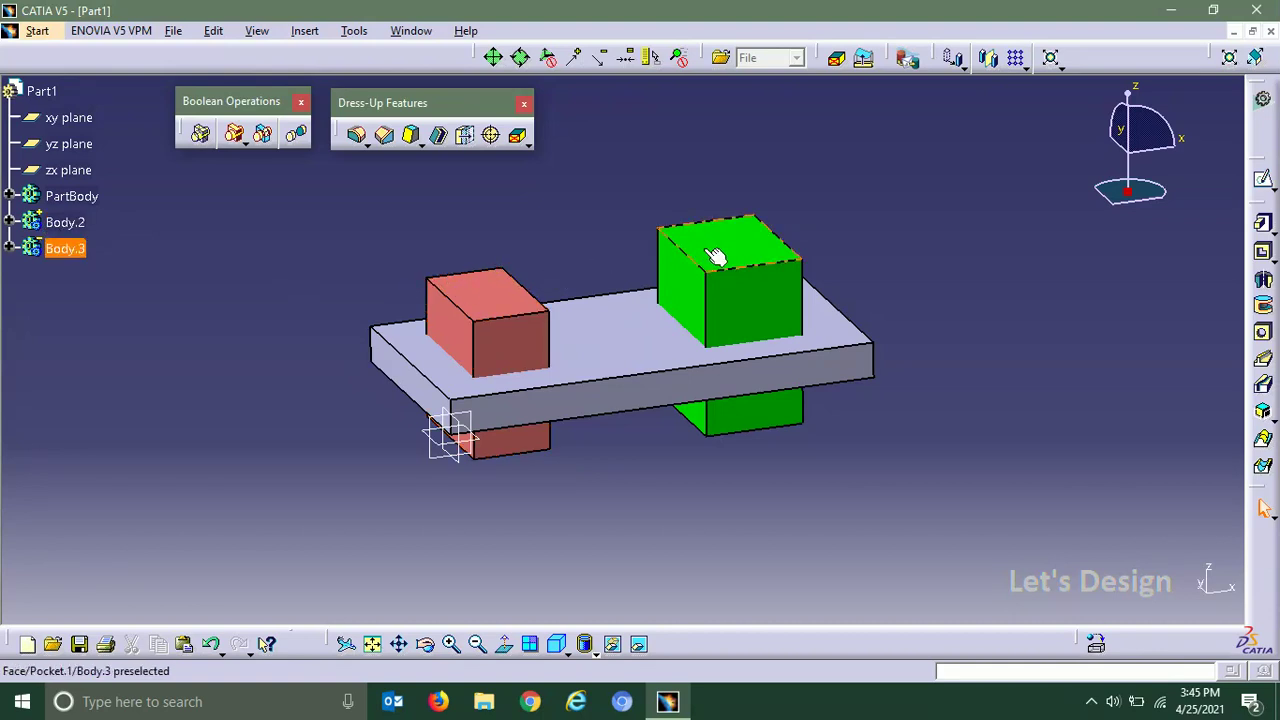
{"action": "middle_click_drag", "start_coordinate": [597, 234], "coordinate": [567, 250]}
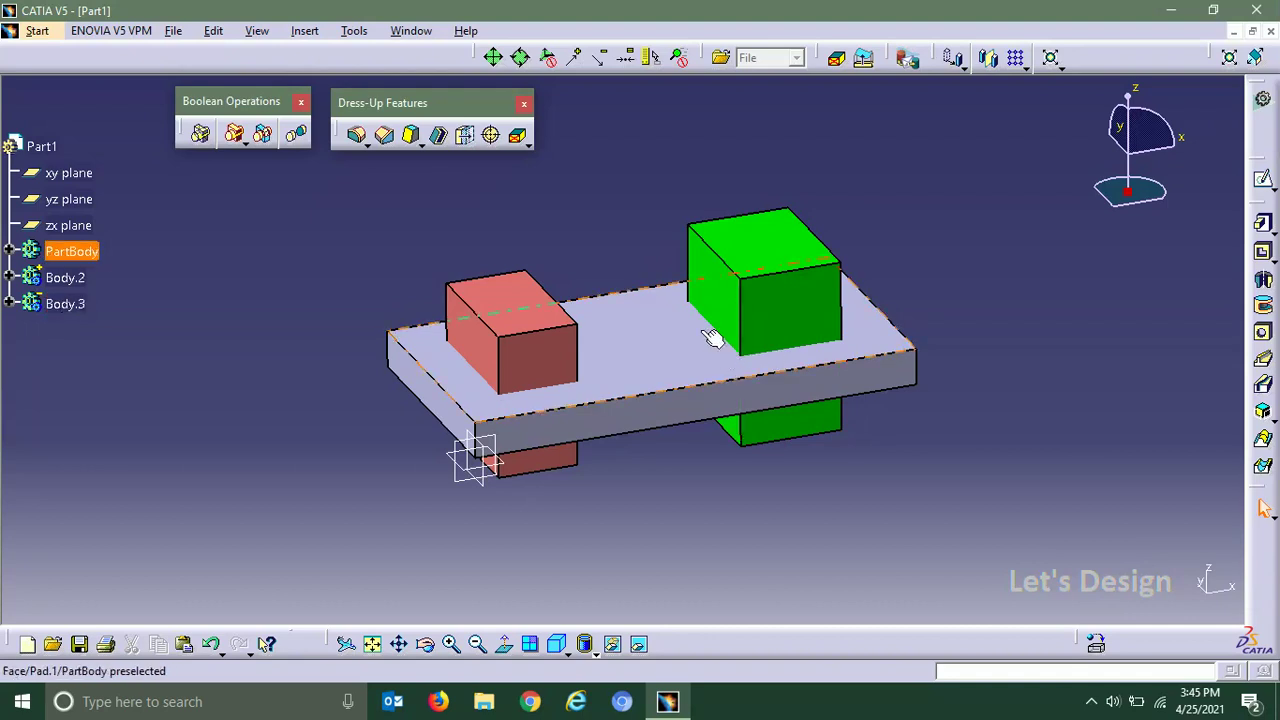
{"action": "middle_click_drag", "start_coordinate": [714, 385], "coordinate": [686, 449]}
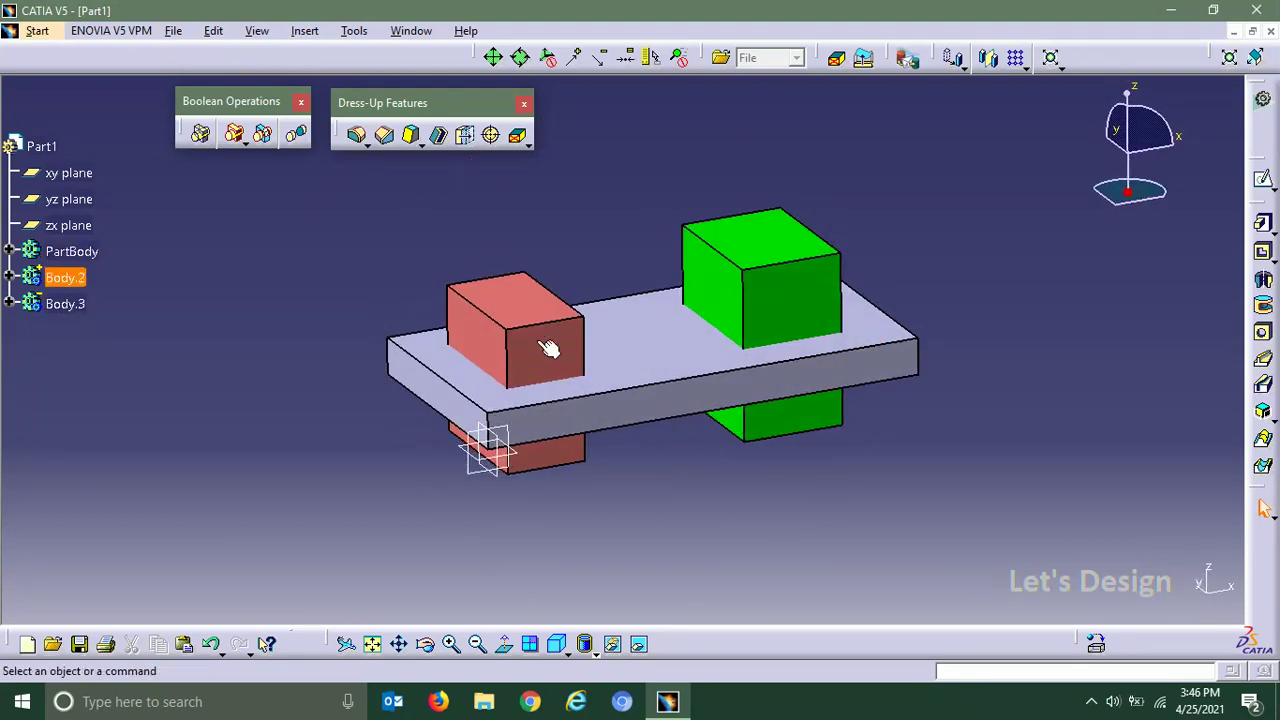
{"action": "mouse_move", "coordinate": [537, 214]}
{"action": "middle_mouse_down"}
{"action": "mouse_move", "coordinate": [534, 203]}
{"action": "mouse_move", "coordinate": [537, 213]}
{"action": "middle_mouse_up"}
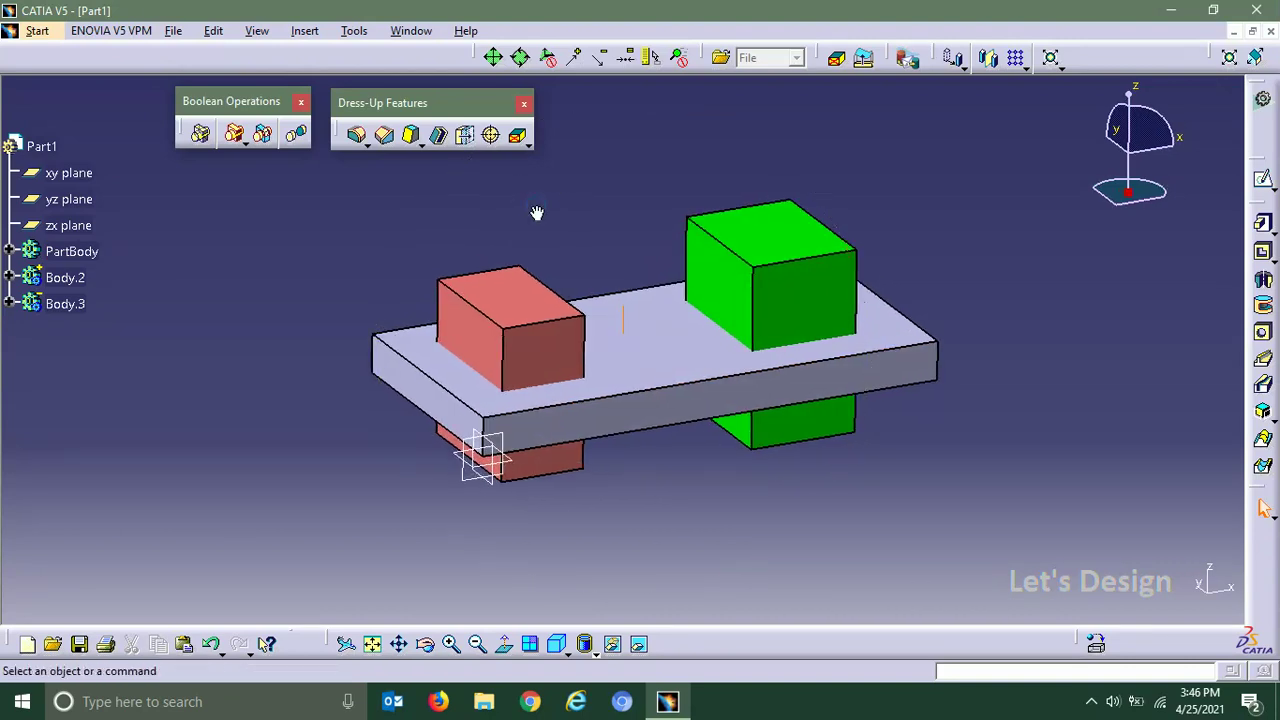
{"action": "left_click", "coordinate": [202, 139]}
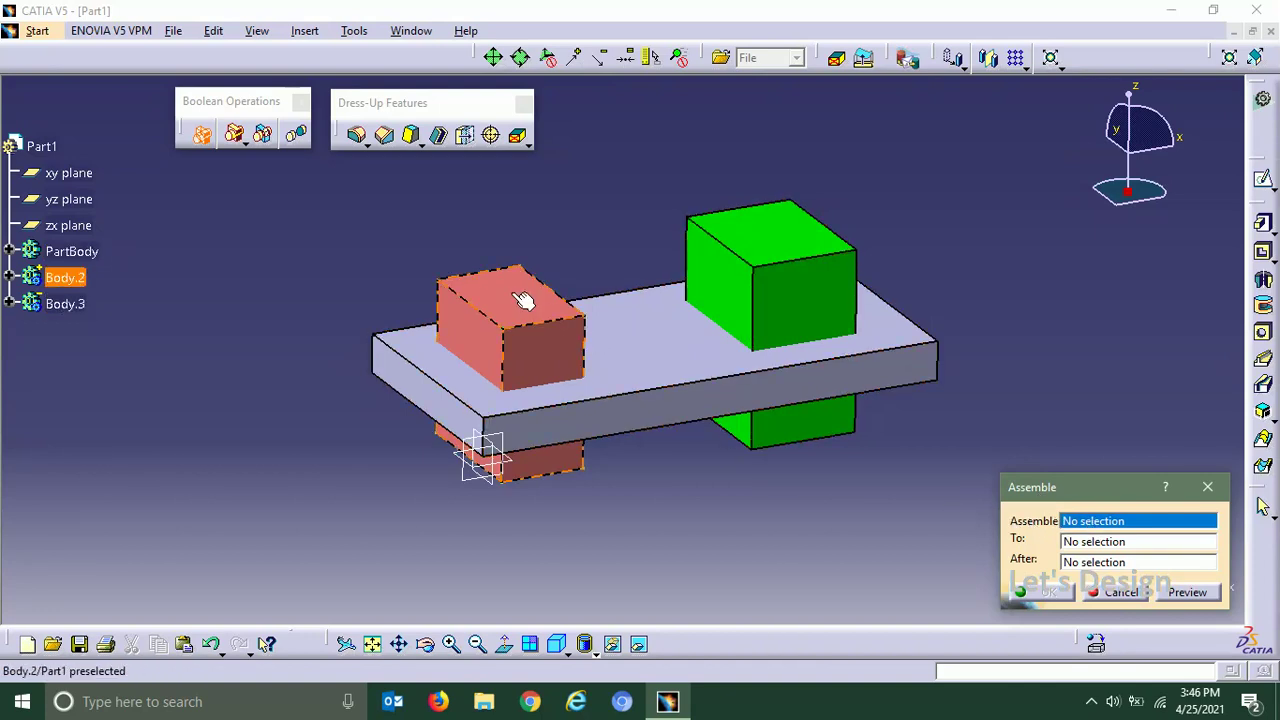
{"action": "left_click", "coordinate": [84, 284]}
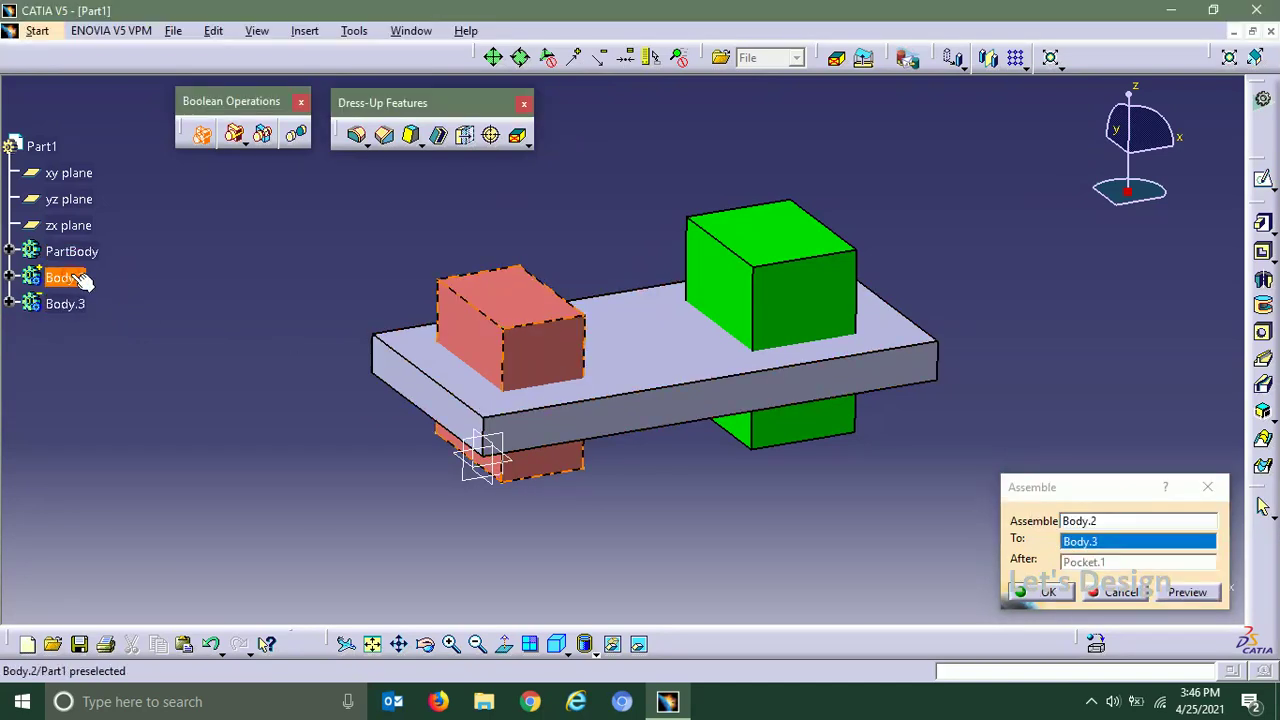
{"action": "left_click", "coordinate": [663, 377]}
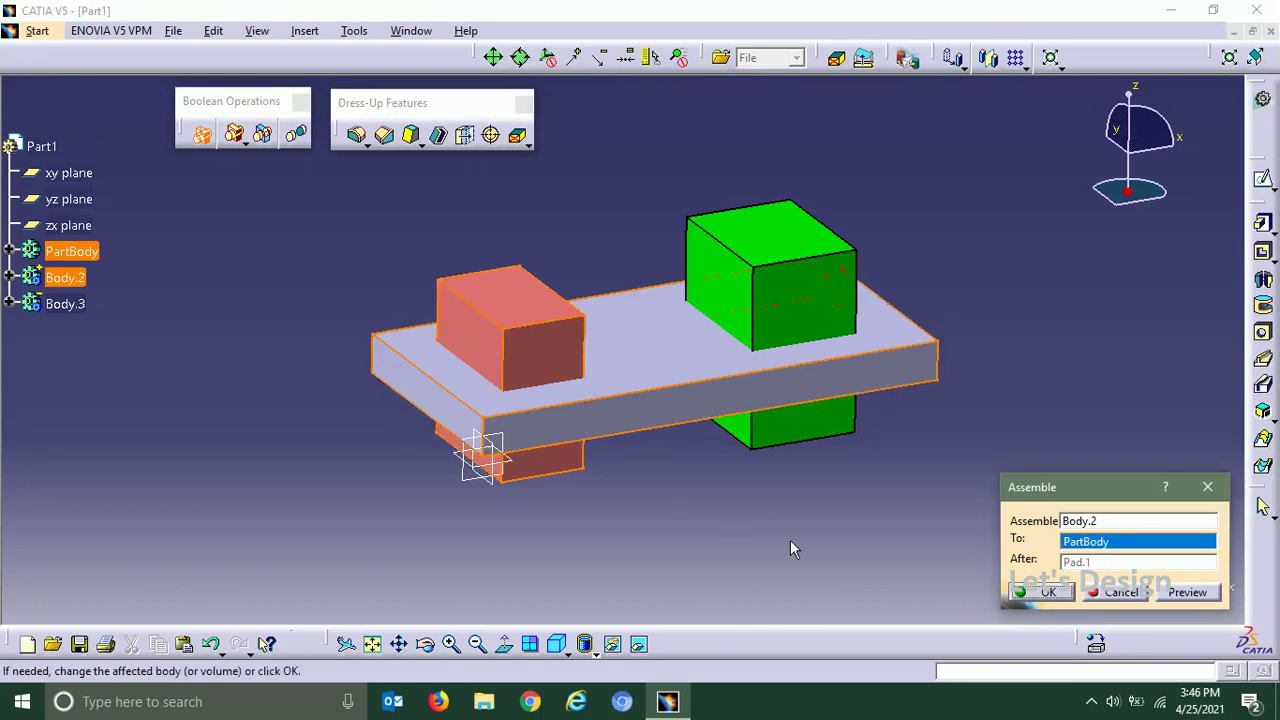
{"action": "left_click", "coordinate": [1045, 592]}
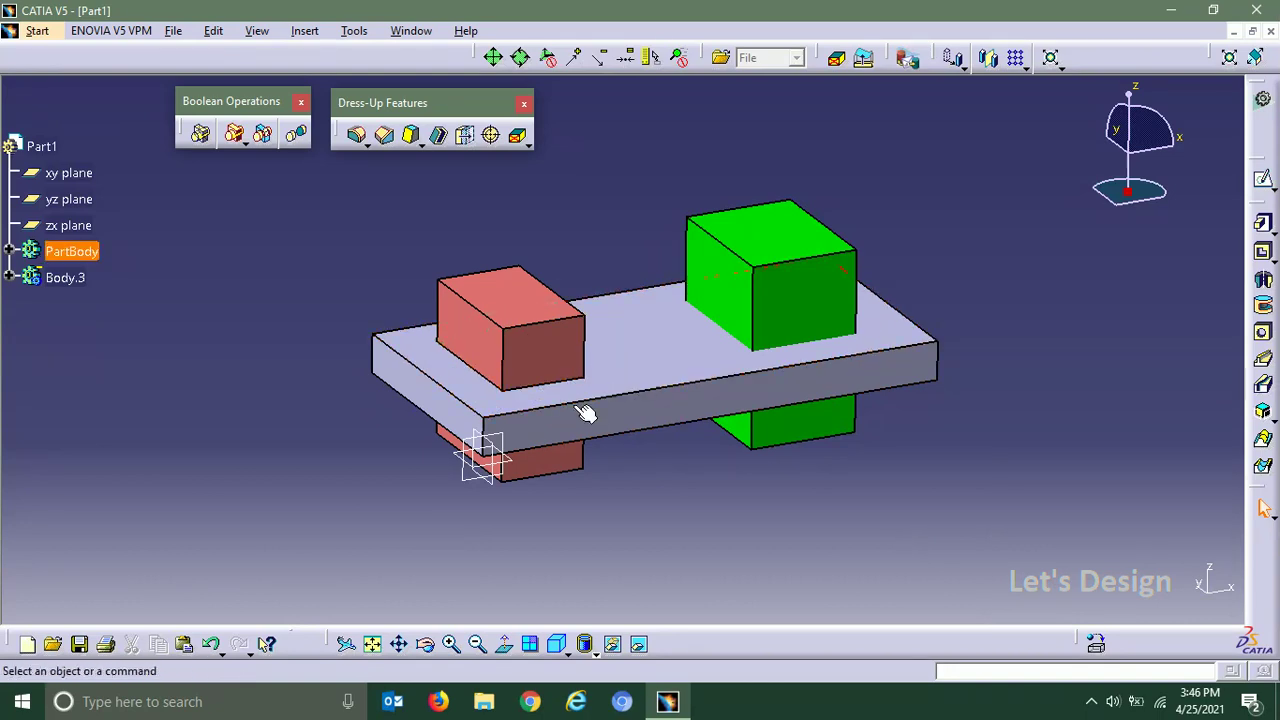
Expand PartBody in the specification tree and assemble Body.3 to PartBody
{"action": "mouse_move", "coordinate": [671, 512]}
{"action": "middle_mouse_down"}
{"action": "mouse_move", "coordinate": [659, 303]}
{"action": "mouse_move", "coordinate": [663, 517]}
{"action": "middle_mouse_up"}
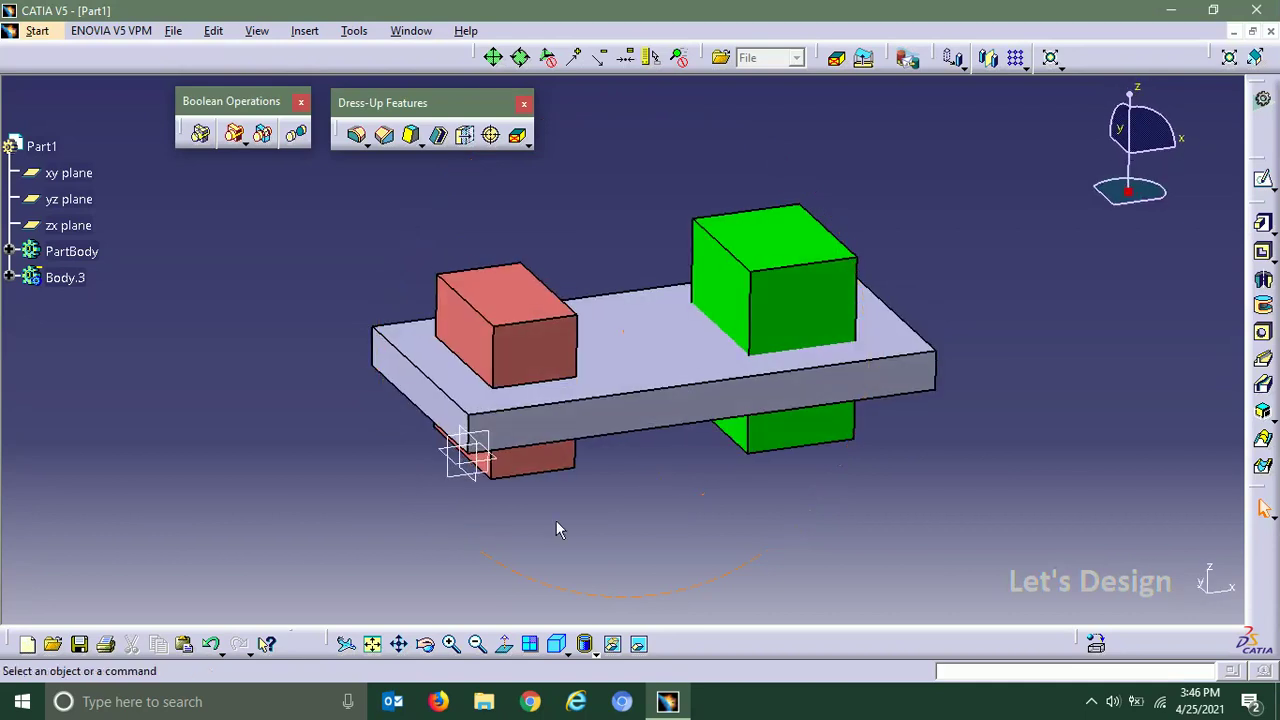
{"action": "middle_click_drag", "start_coordinate": [350, 455], "coordinate": [370, 472]}
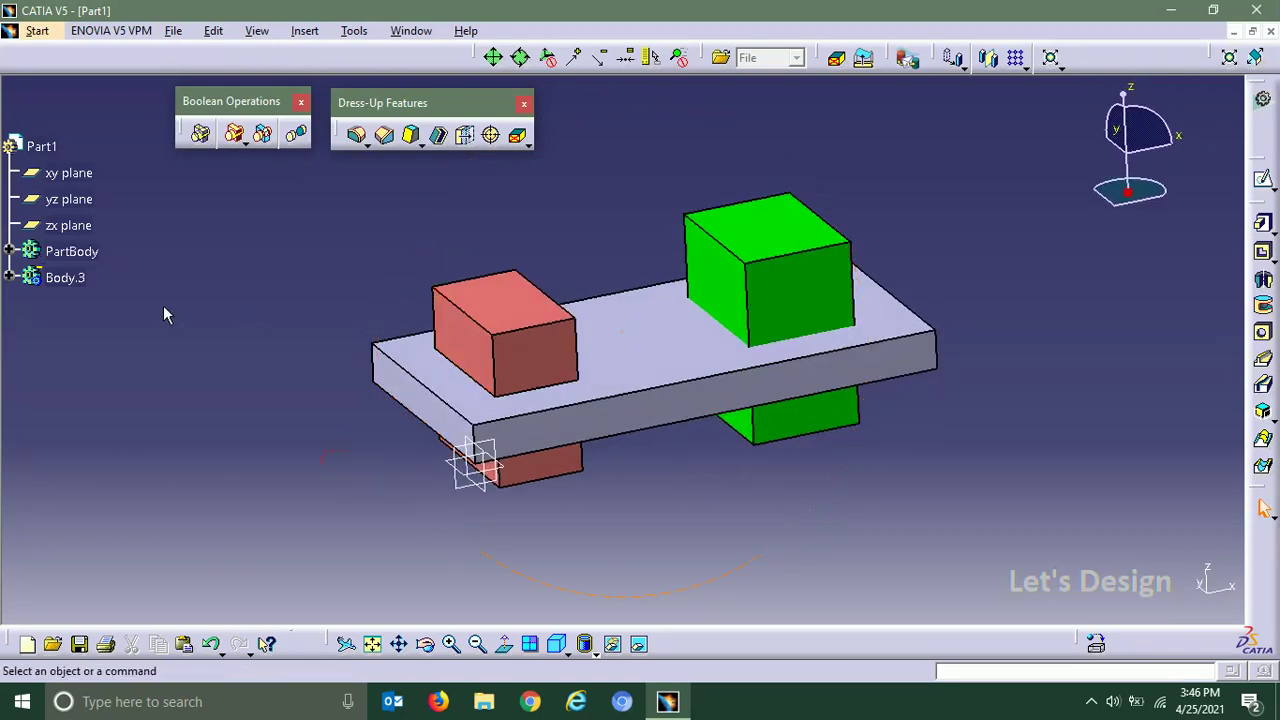
{"action": "left_click", "coordinate": [8, 251]}
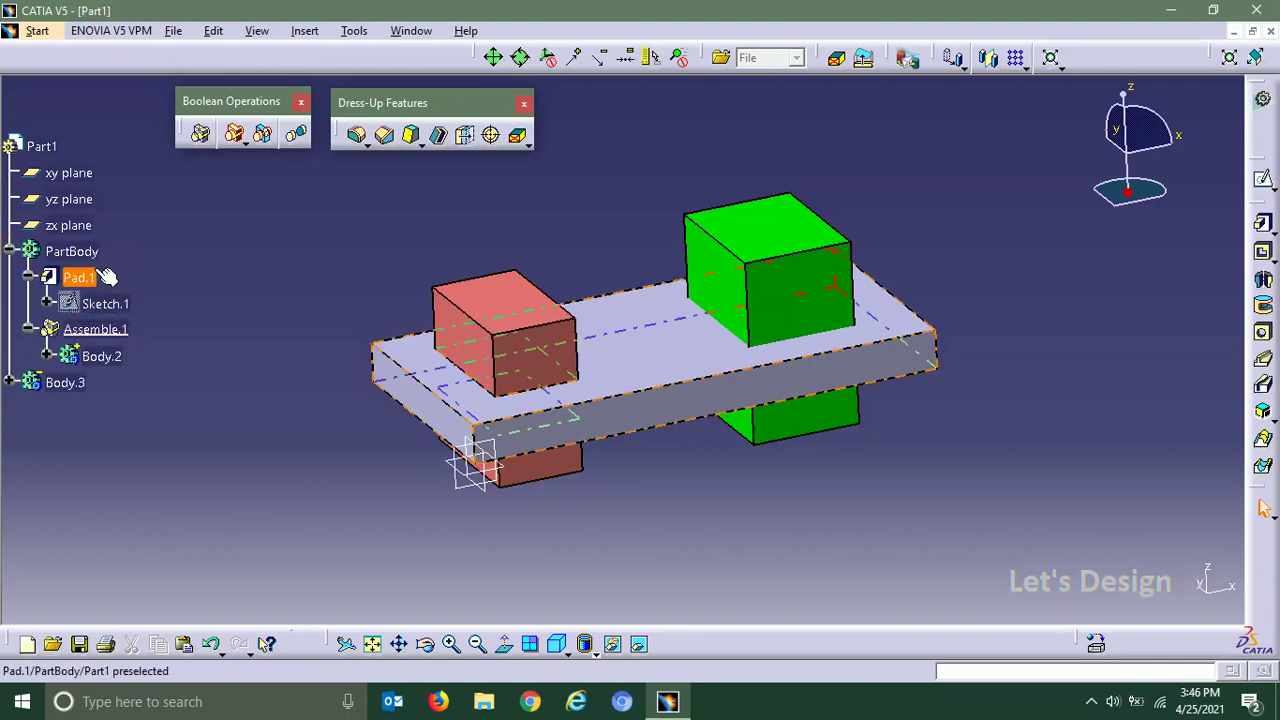
{"action": "left_click", "coordinate": [95, 329]}
{"action": "left_click", "coordinate": [92, 303]}
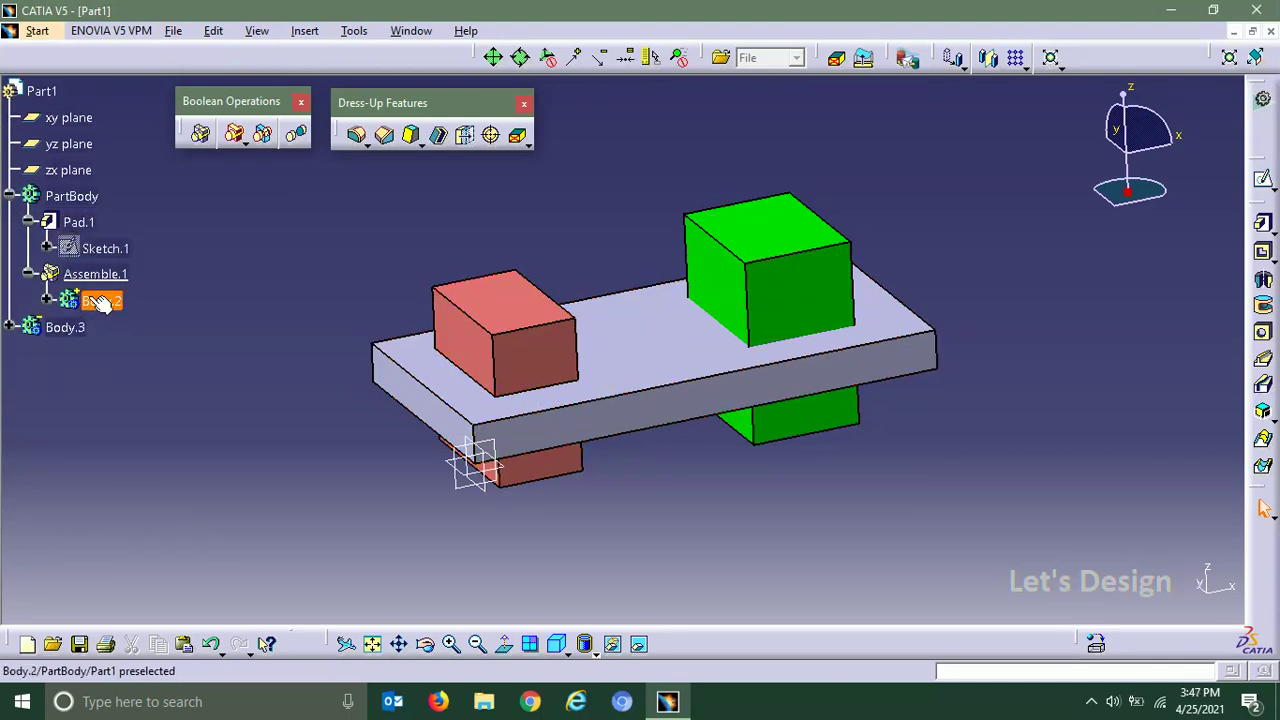
{"action": "left_click", "coordinate": [203, 136]}
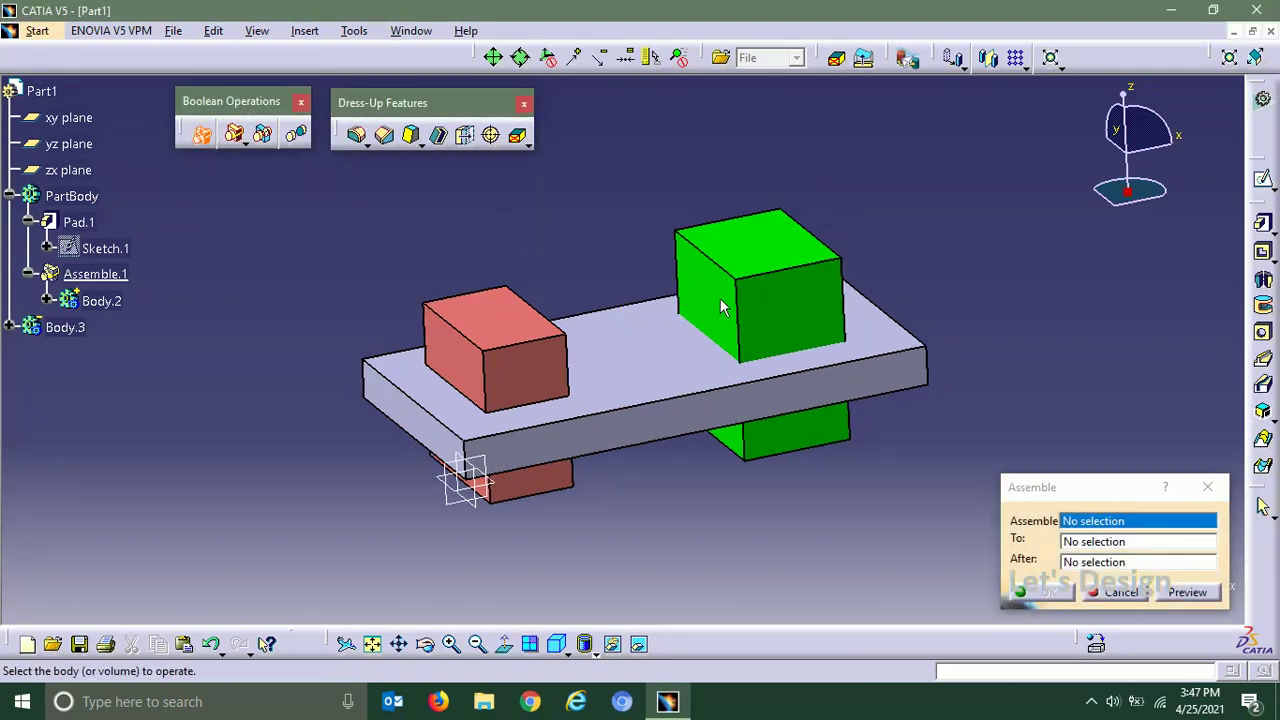
{"action": "left_click", "coordinate": [781, 299]}
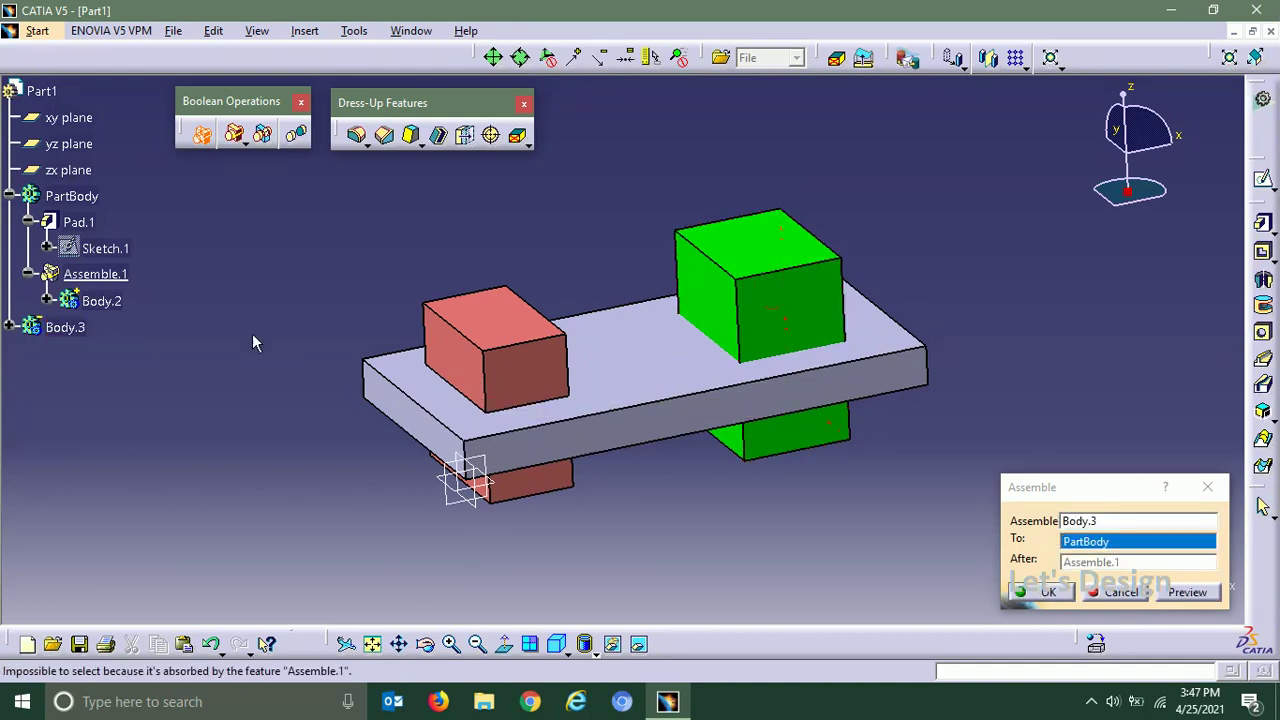
{"action": "key", "text": "Return"}
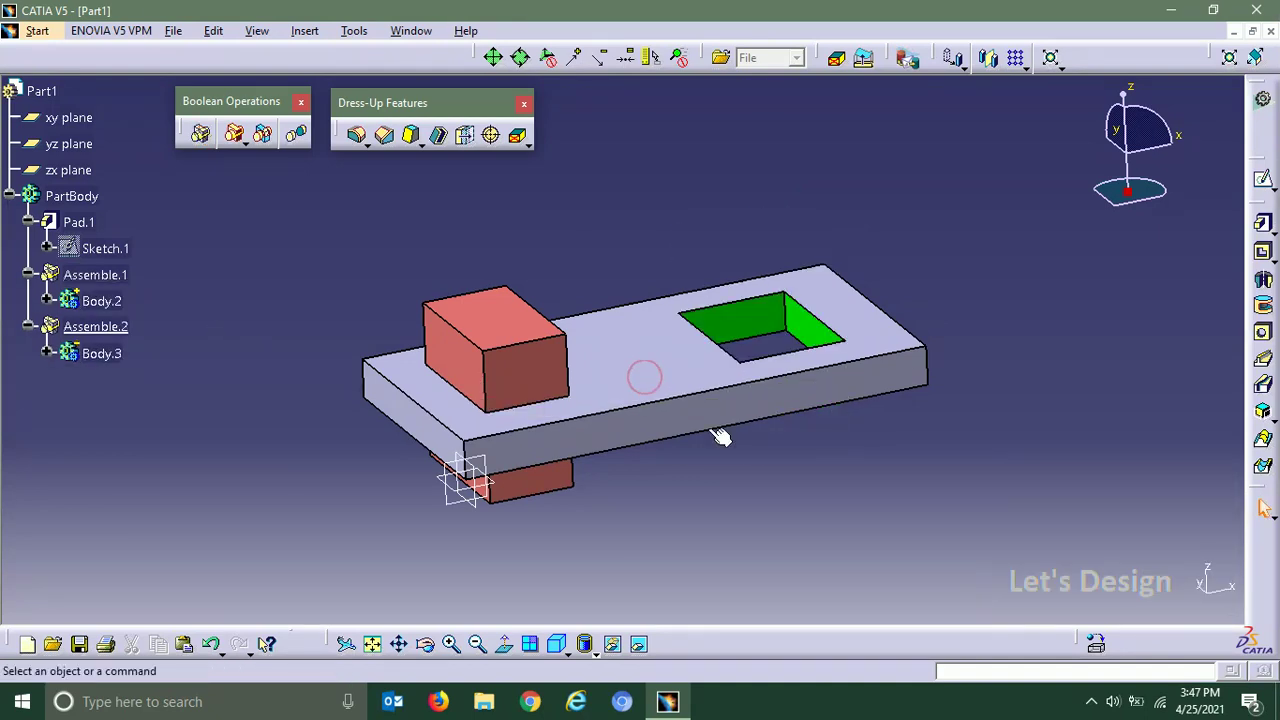
Examine the assembled part and undo both Assemble operations on Body.2 and Body.3
{"action": "middle_click_drag", "start_coordinate": [764, 200], "coordinate": [752, 248]}
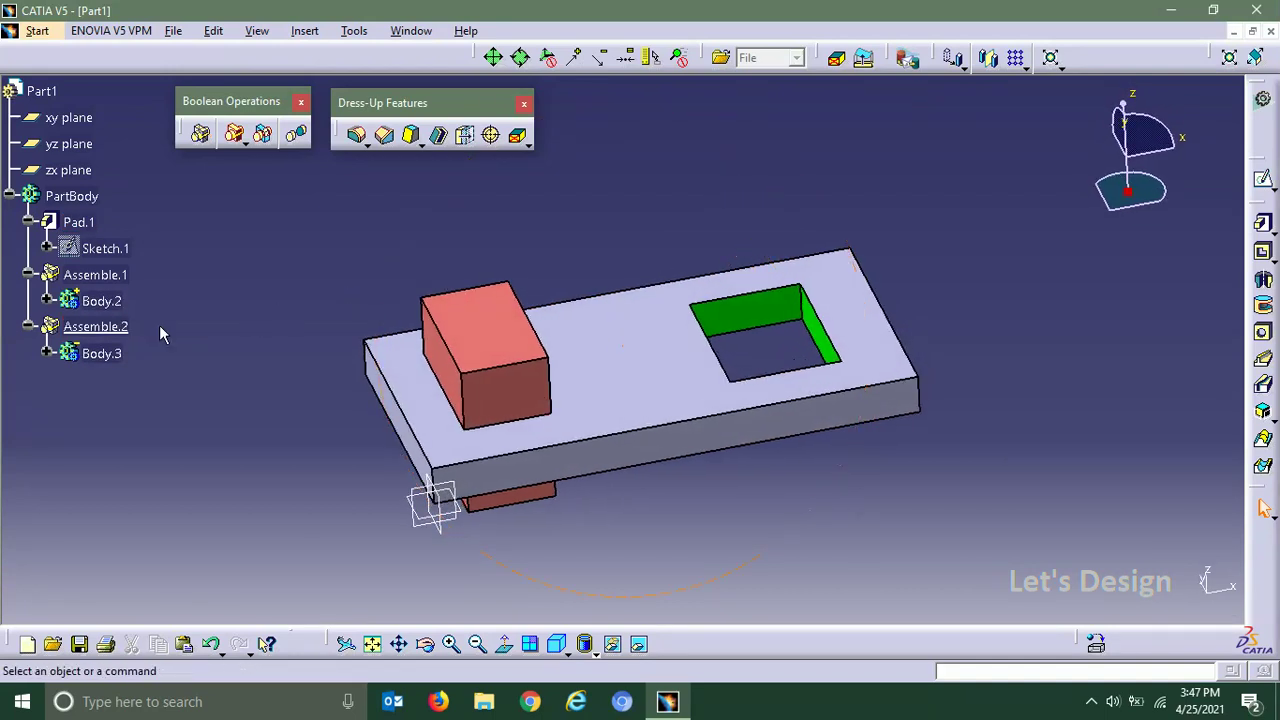
{"action": "left_click", "coordinate": [100, 353]}
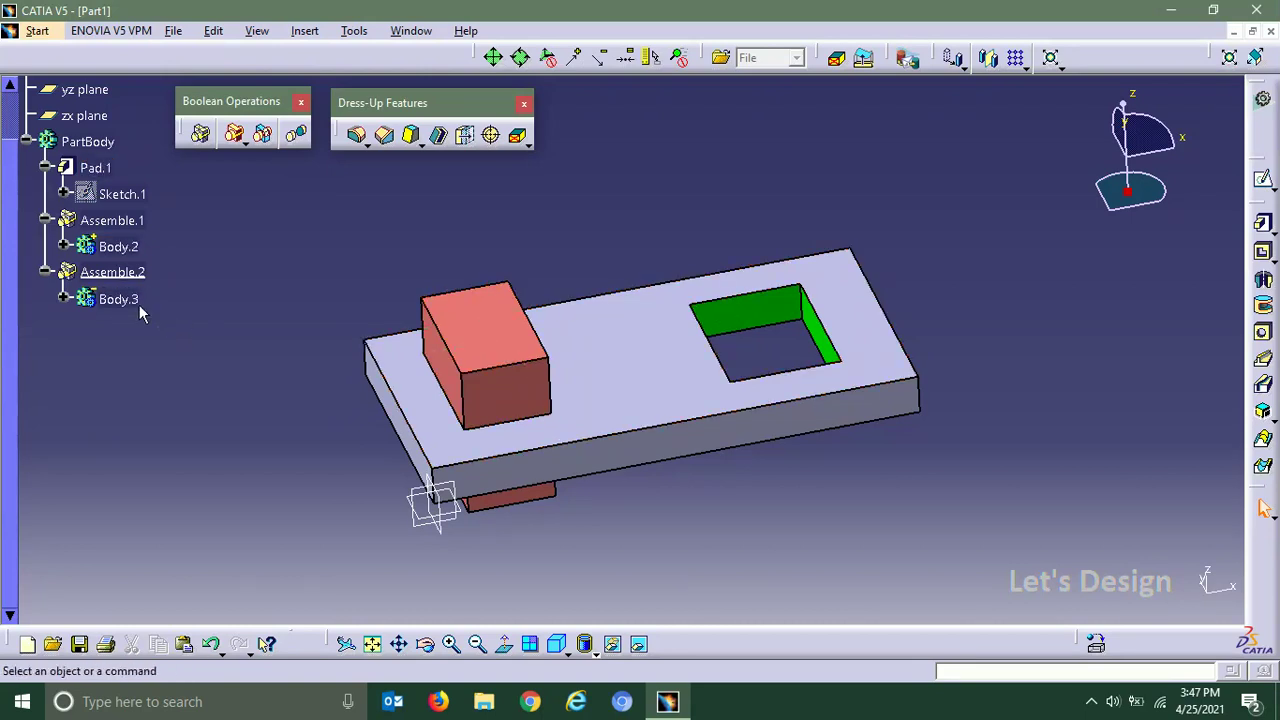
{"action": "left_click", "coordinate": [457, 253]}
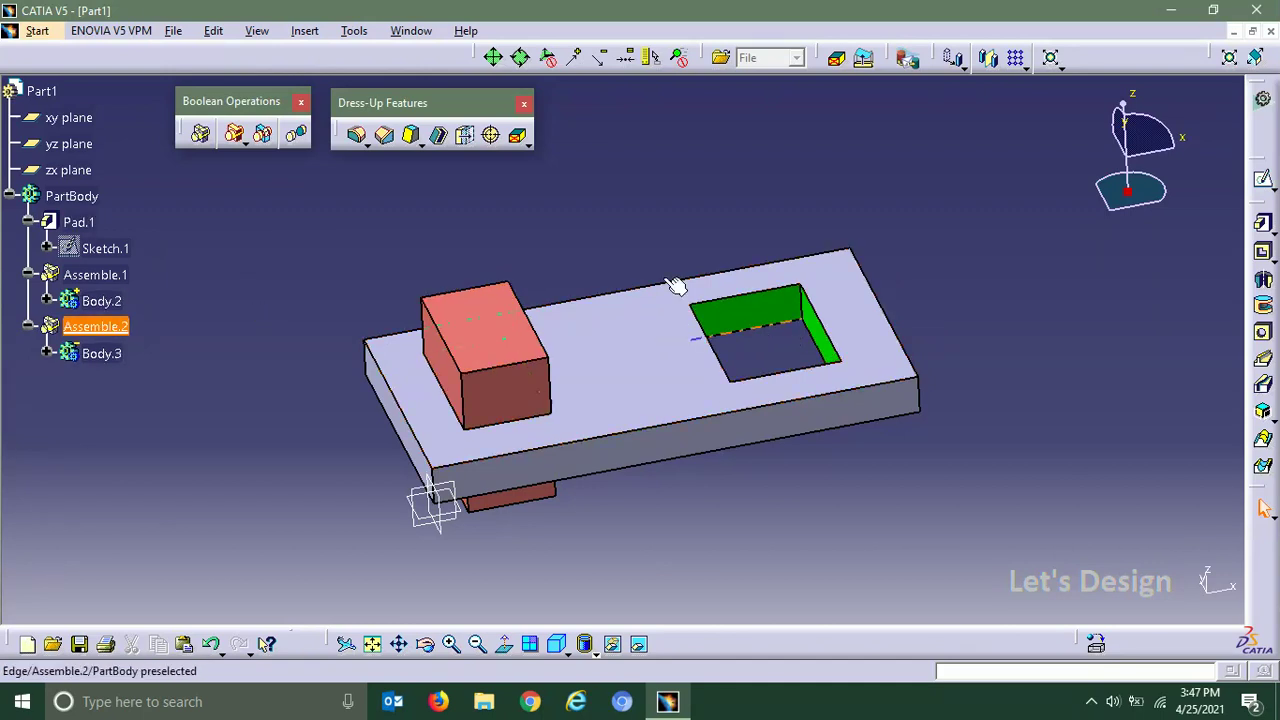
{"action": "middle_click_drag", "start_coordinate": [654, 272], "coordinate": [519, 234]}
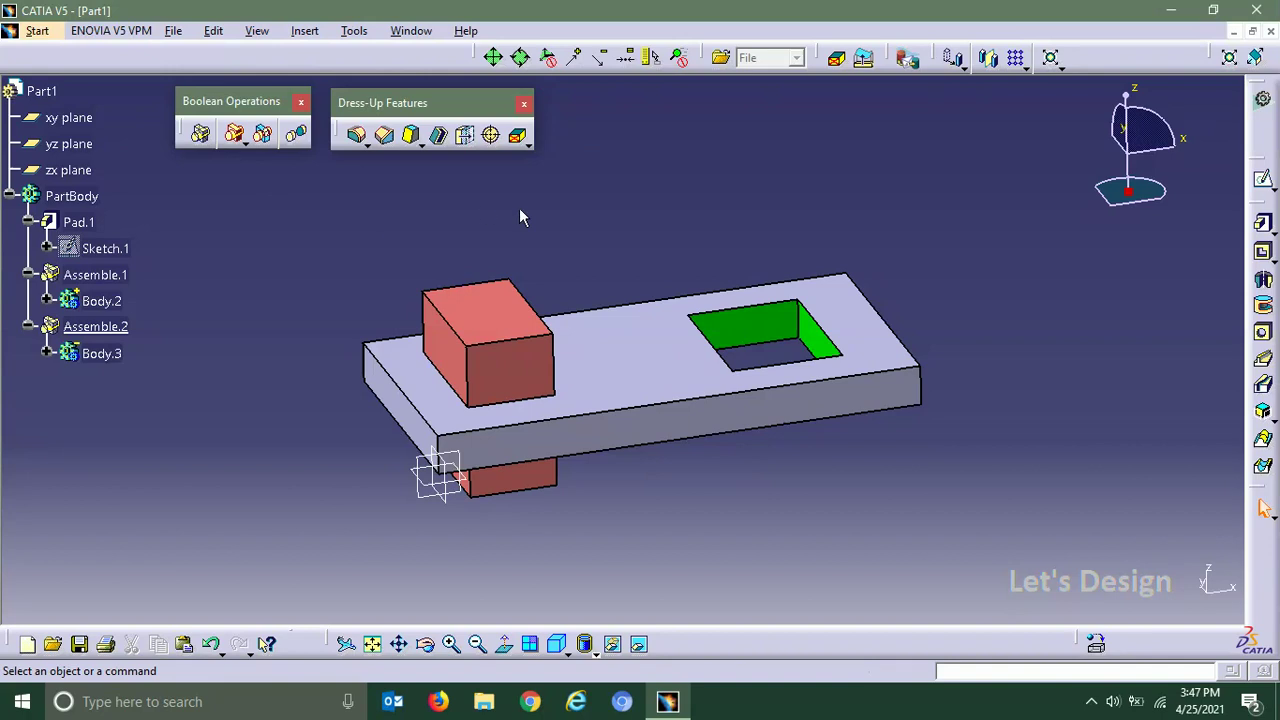
{"action": "key", "text": "ctrl+z"}
{"action": "key", "text": "ctrl+z"}
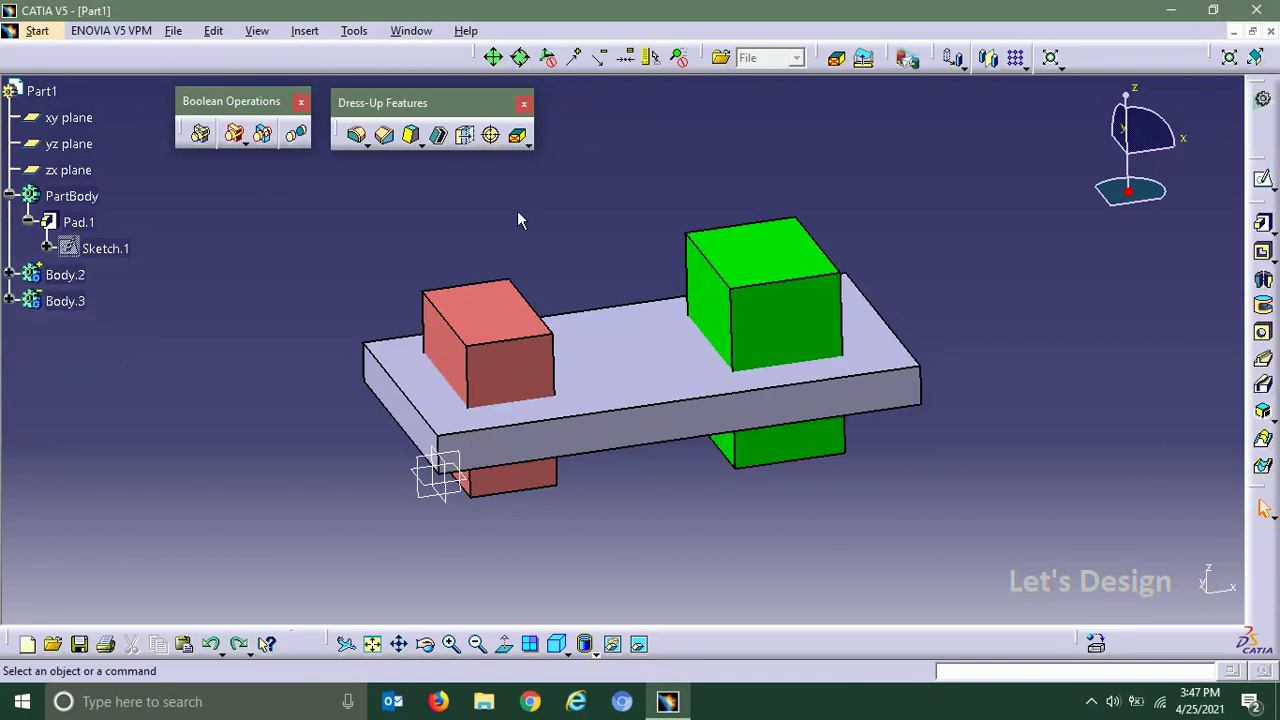
Detach the Boolean Operations commands grouped with Add so they stay displayed in the workspace
{"action": "middle_click_drag", "start_coordinate": [603, 474], "coordinate": [609, 257]}
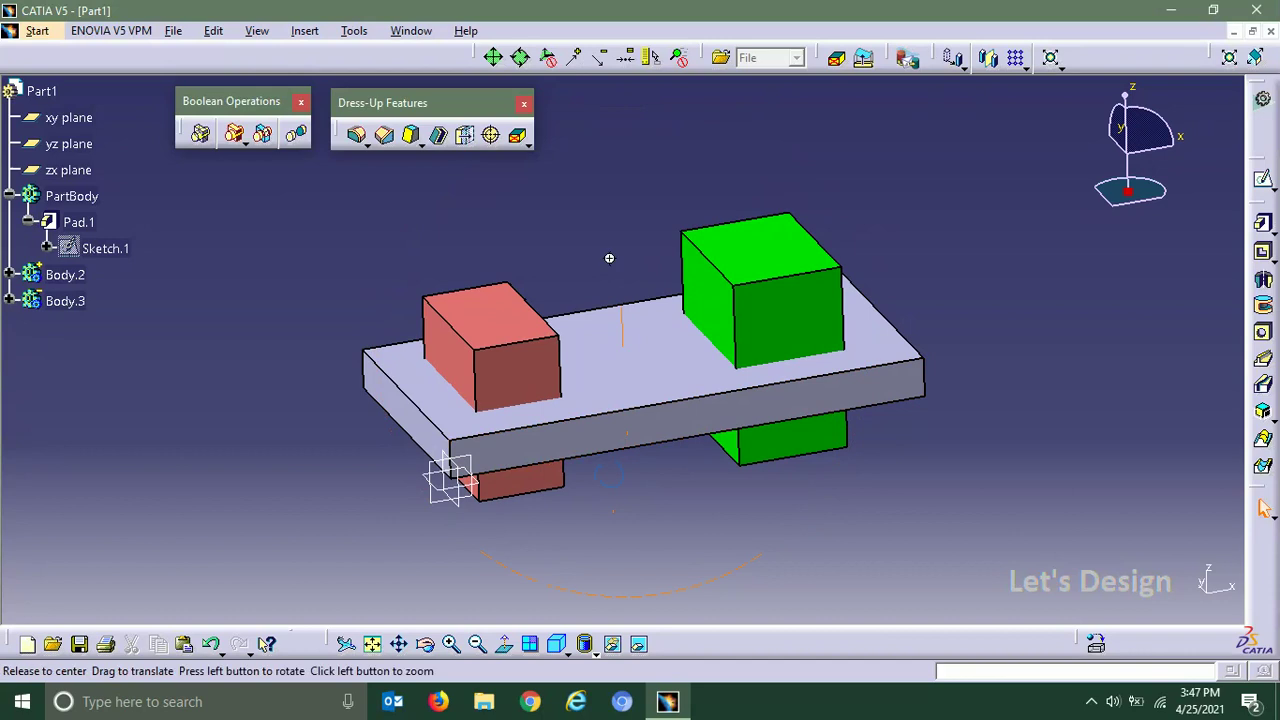
{"action": "left_click", "coordinate": [243, 144]}
{"action": "left_click_drag", "start_coordinate": [251, 162], "coordinate": [190, 209]}
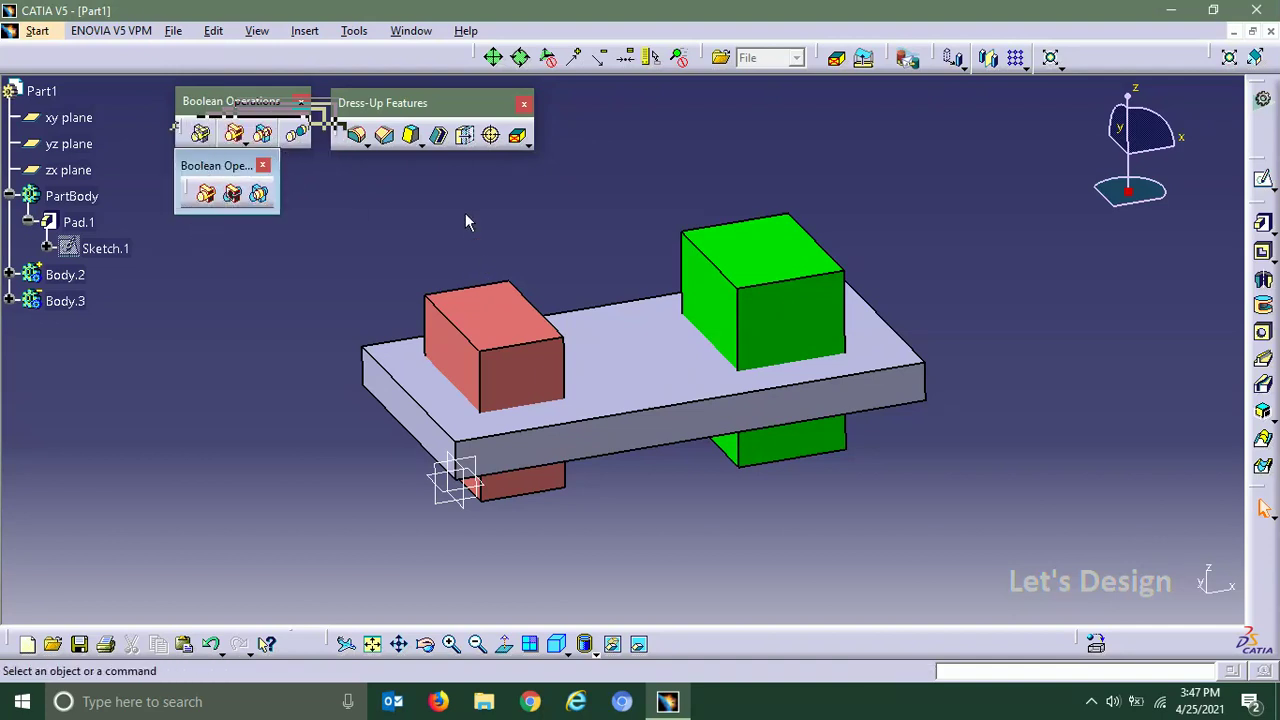
{"action": "key", "text": "Escape"}
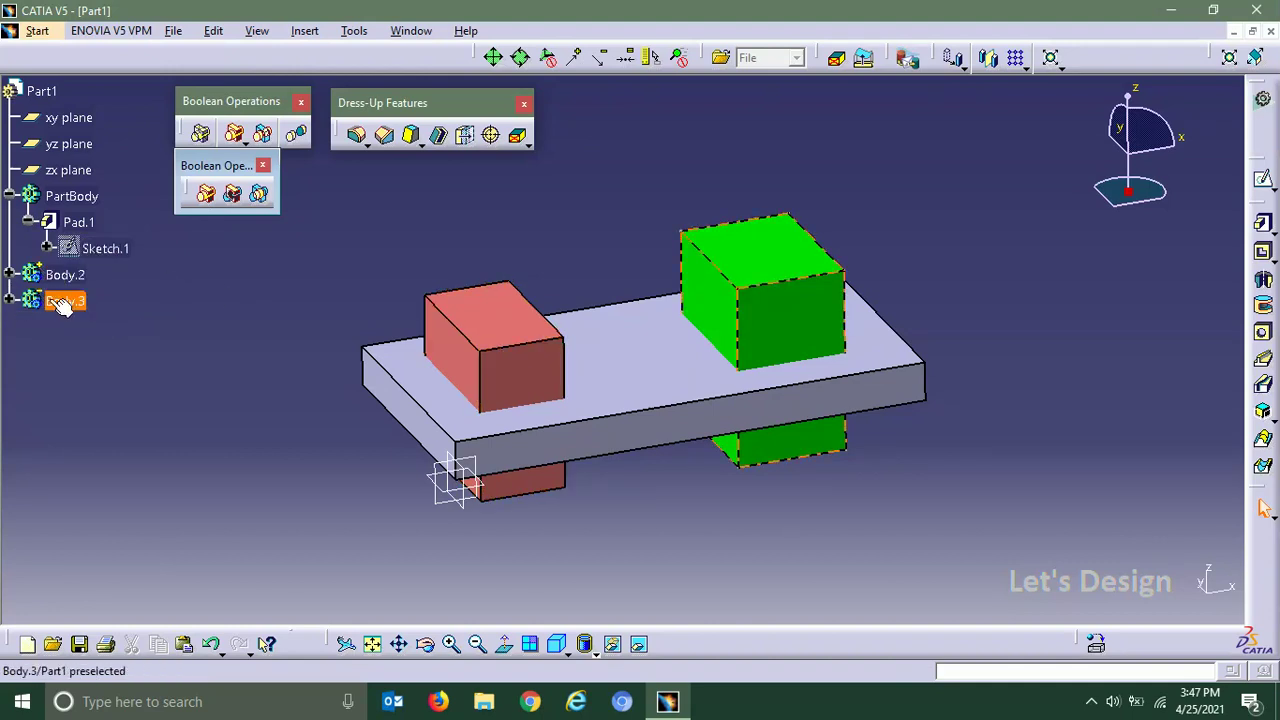
Add Body.2 to PartBody with the Add Boolean operation
{"action": "left_click", "coordinate": [210, 195]}
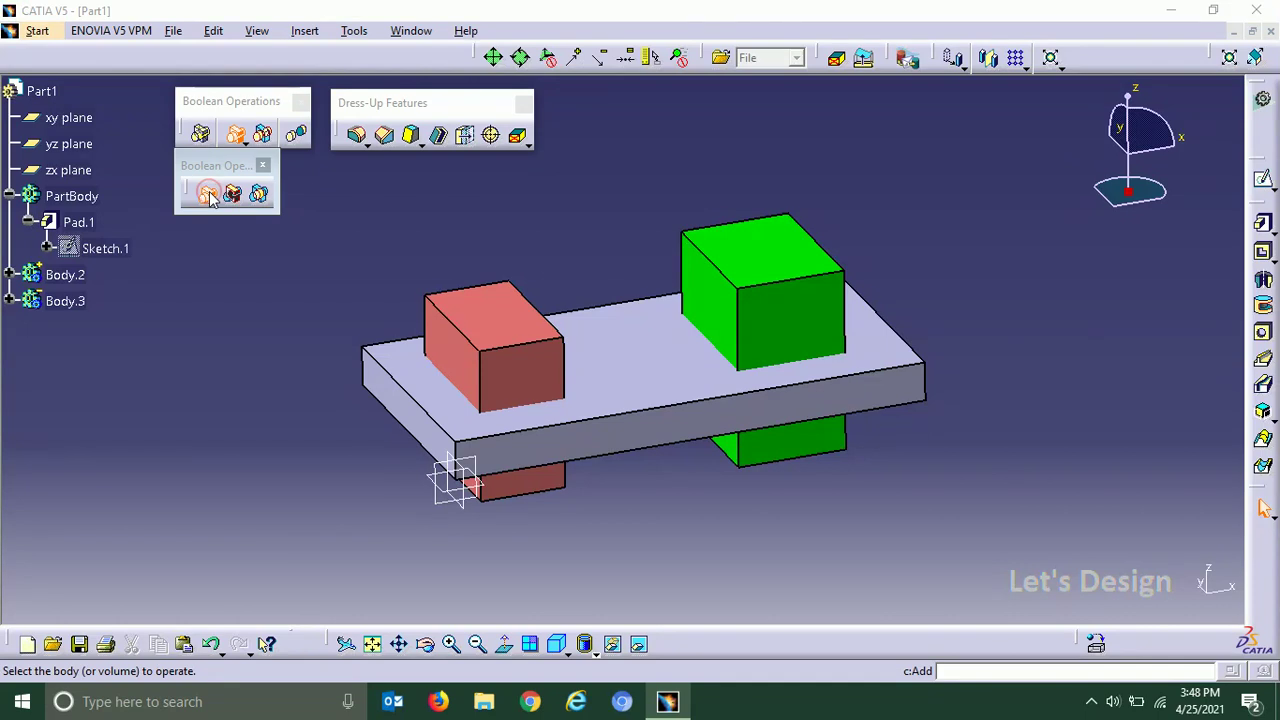
{"action": "left_click", "coordinate": [77, 283]}
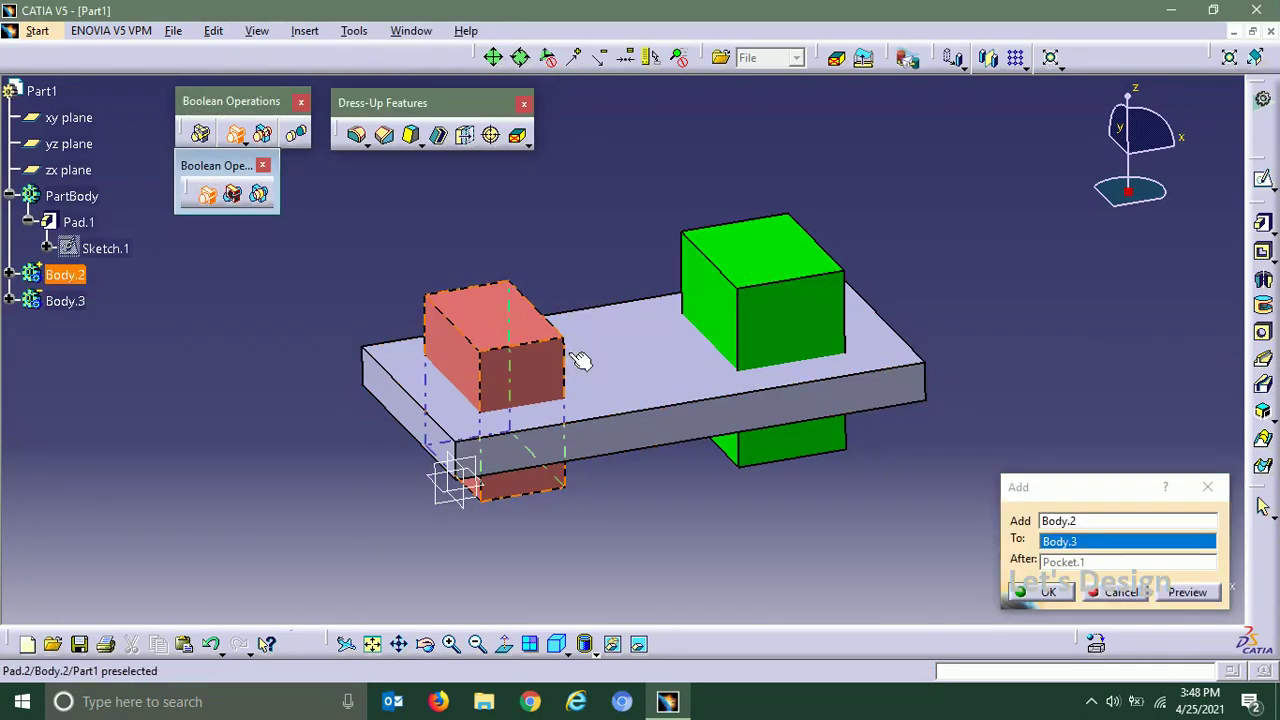
{"action": "left_click", "coordinate": [633, 361]}
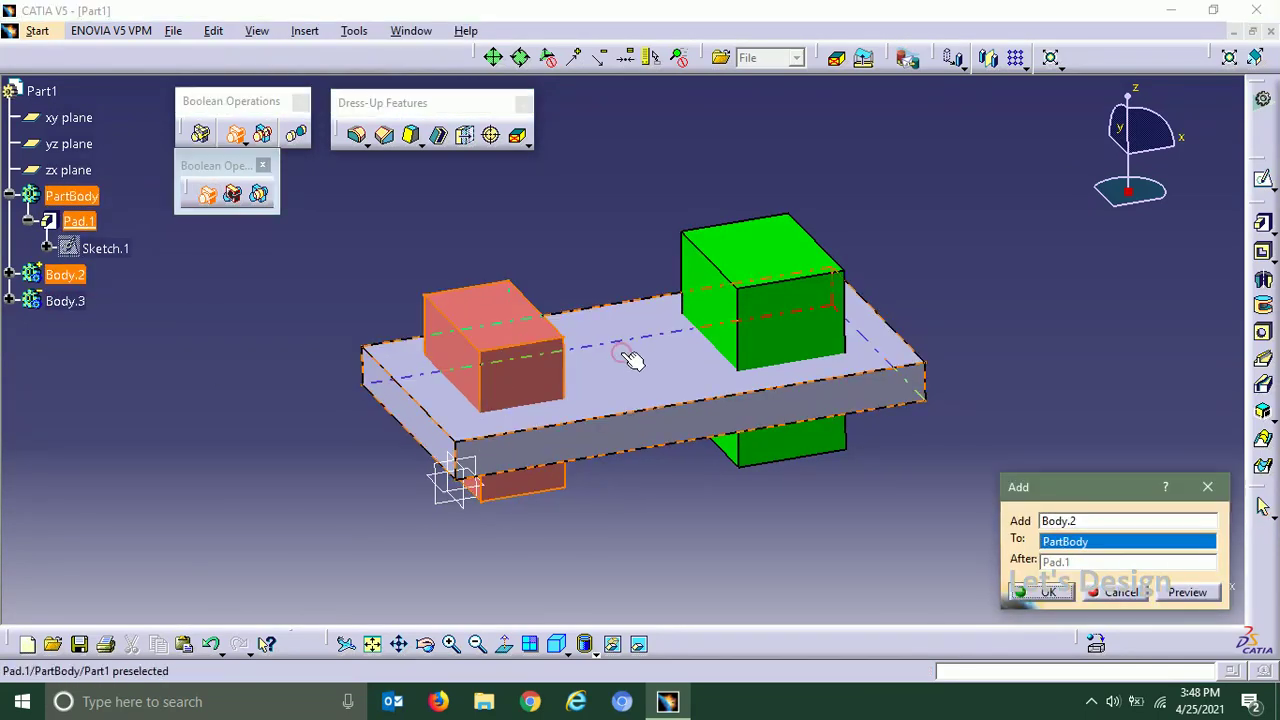
{"action": "left_click", "coordinate": [1050, 592]}
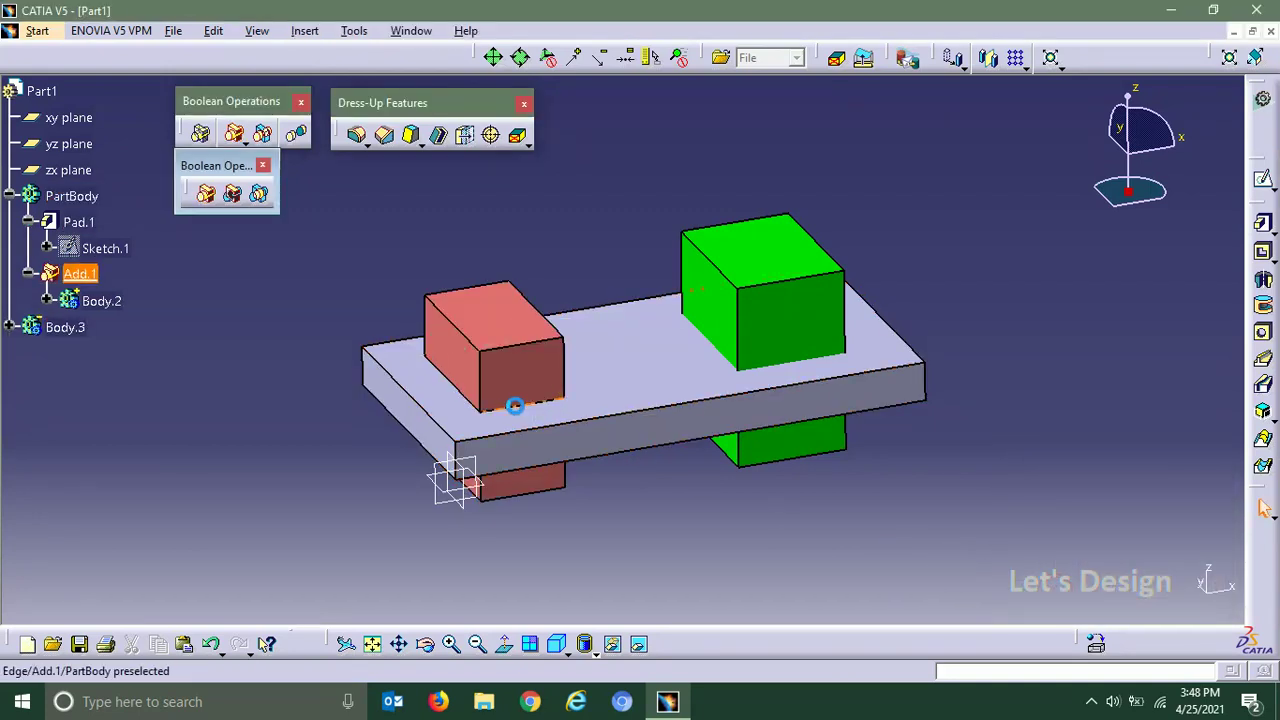
Add Body.3 to PartBody with the Add Boolean operation
{"action": "left_click", "coordinate": [207, 195]}
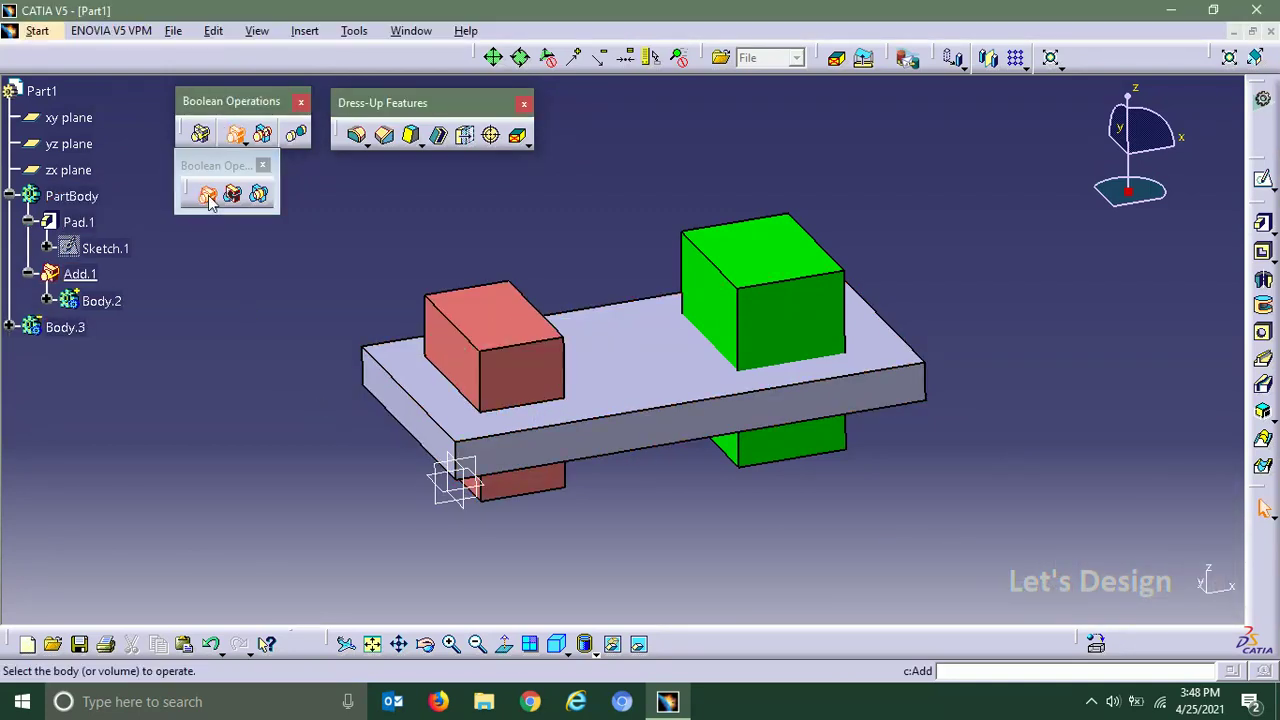
{"action": "left_click", "coordinate": [75, 327]}
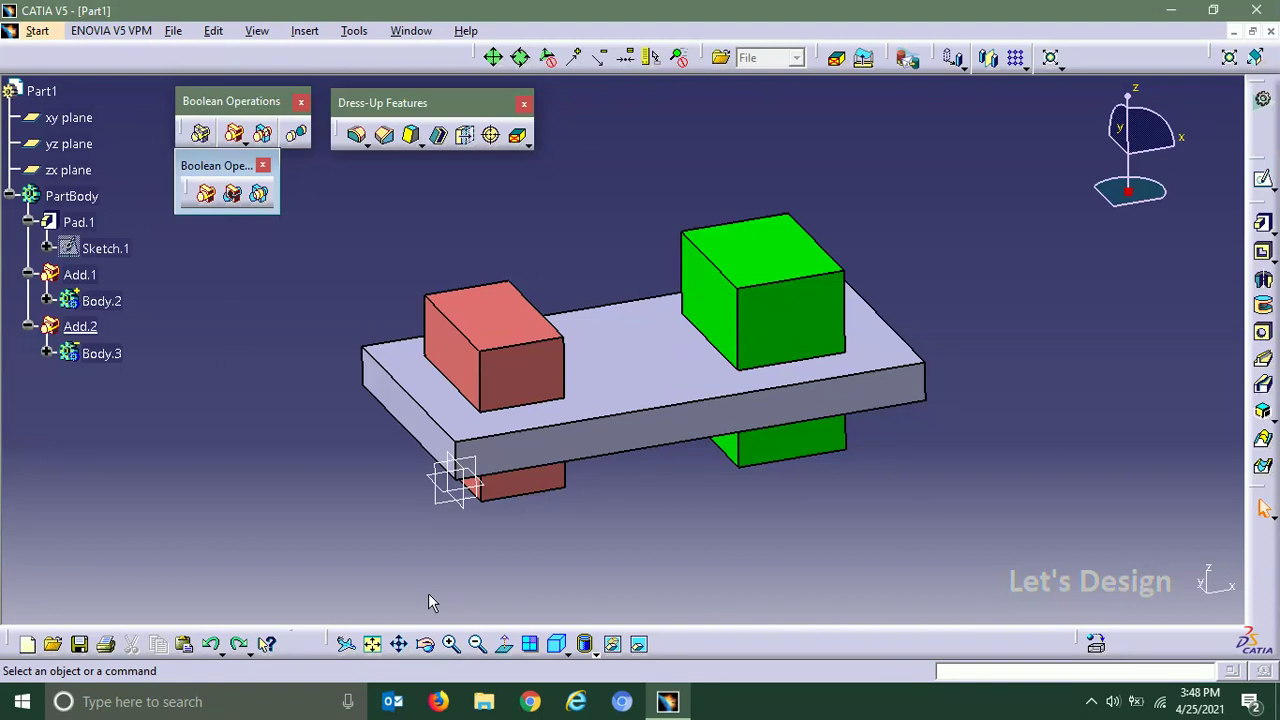
Undo the Add operations on Body.3 and Body.2
{"action": "key", "text": "ctrl+z"}
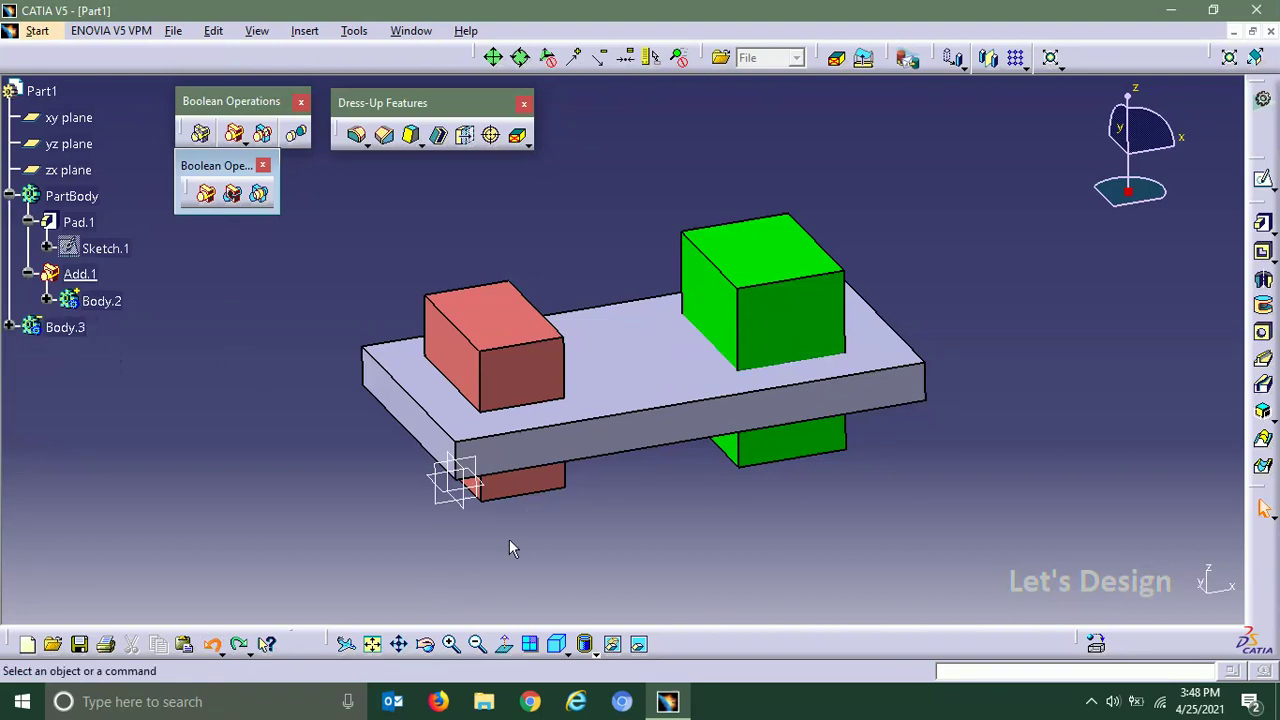
{"action": "key", "text": "ctrl+z"}
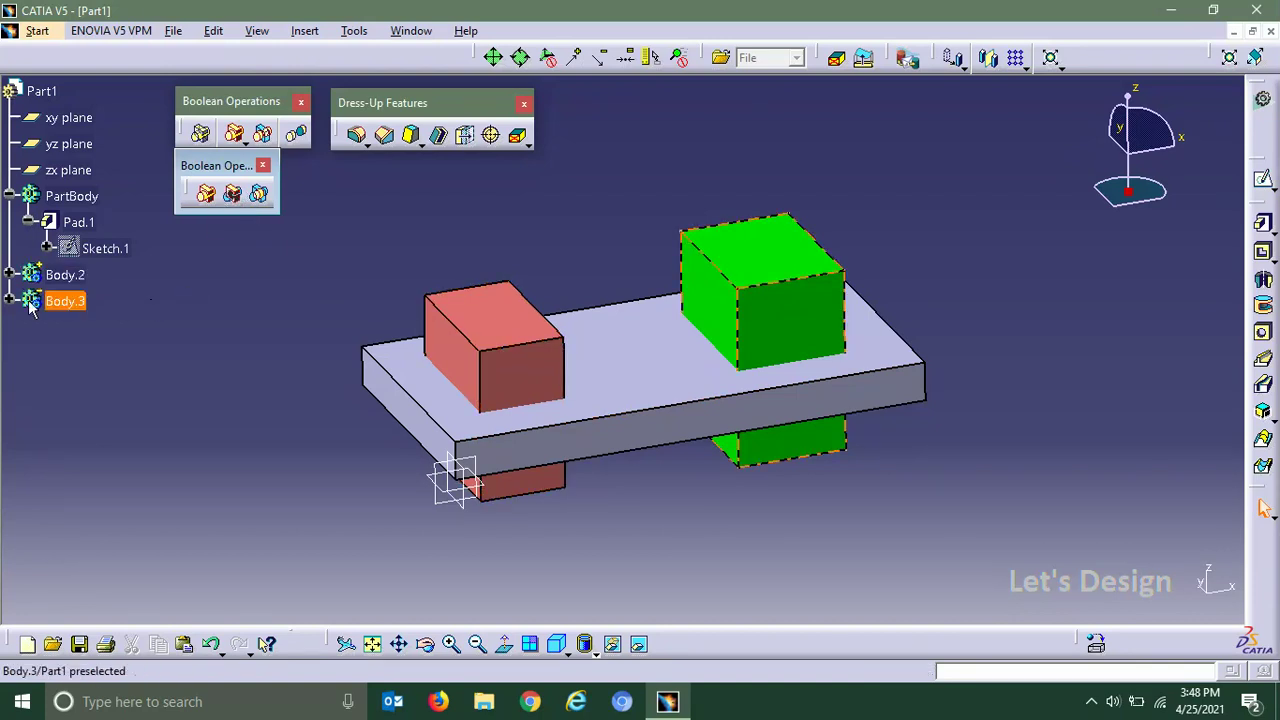
Subtract Body.2 from PartBody with the Remove Boolean operation
{"action": "left_click", "coordinate": [233, 194]}
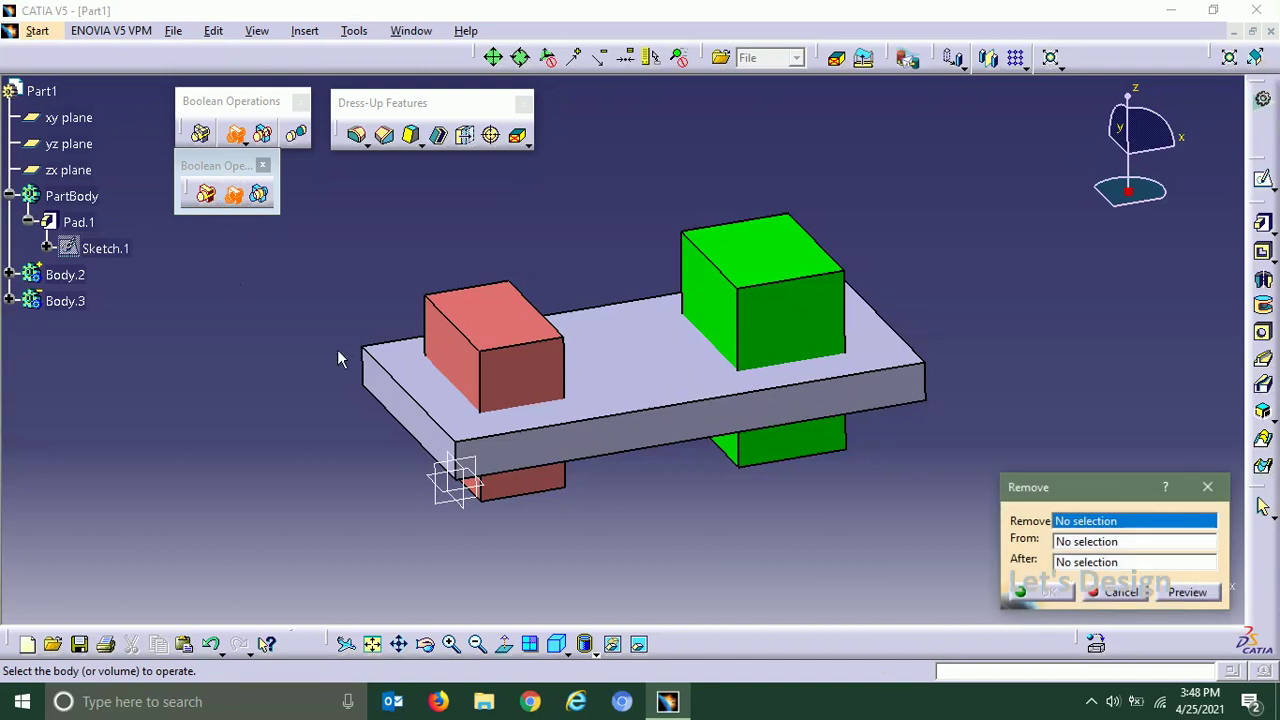
{"action": "left_click", "coordinate": [65, 275]}
{"action": "left_click", "coordinate": [617, 366]}
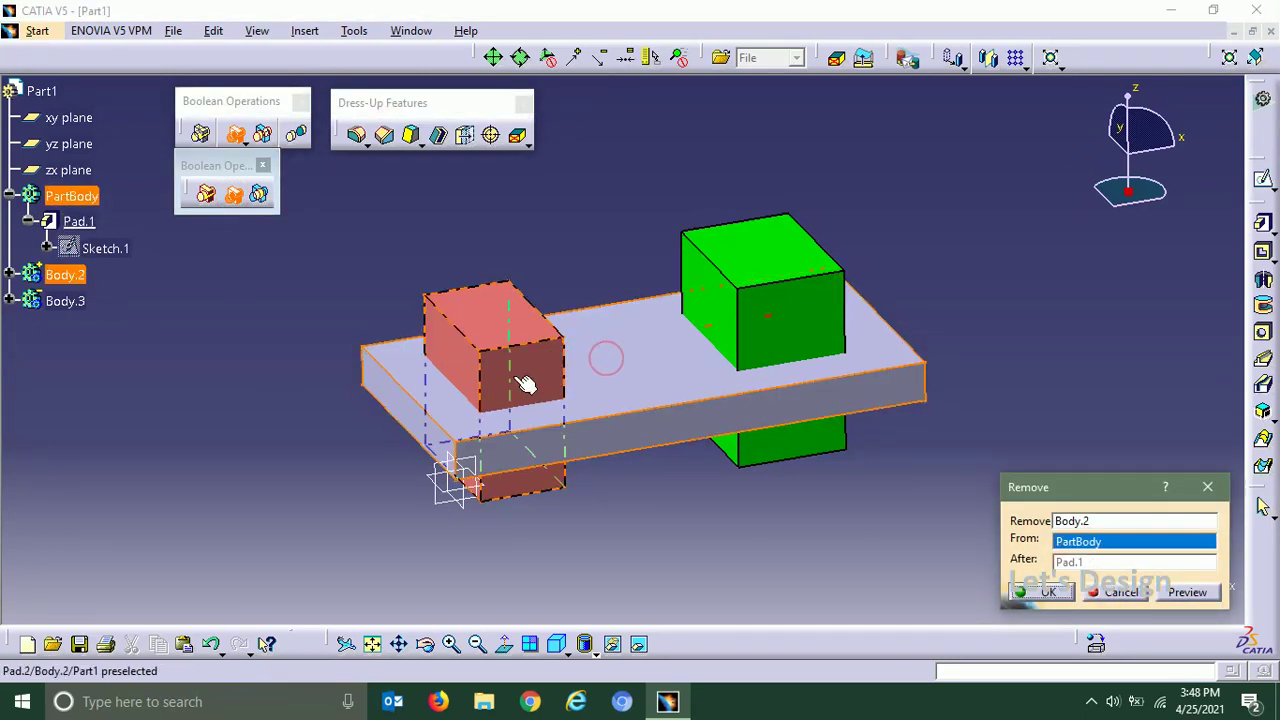
{"action": "left_click", "coordinate": [1048, 592]}
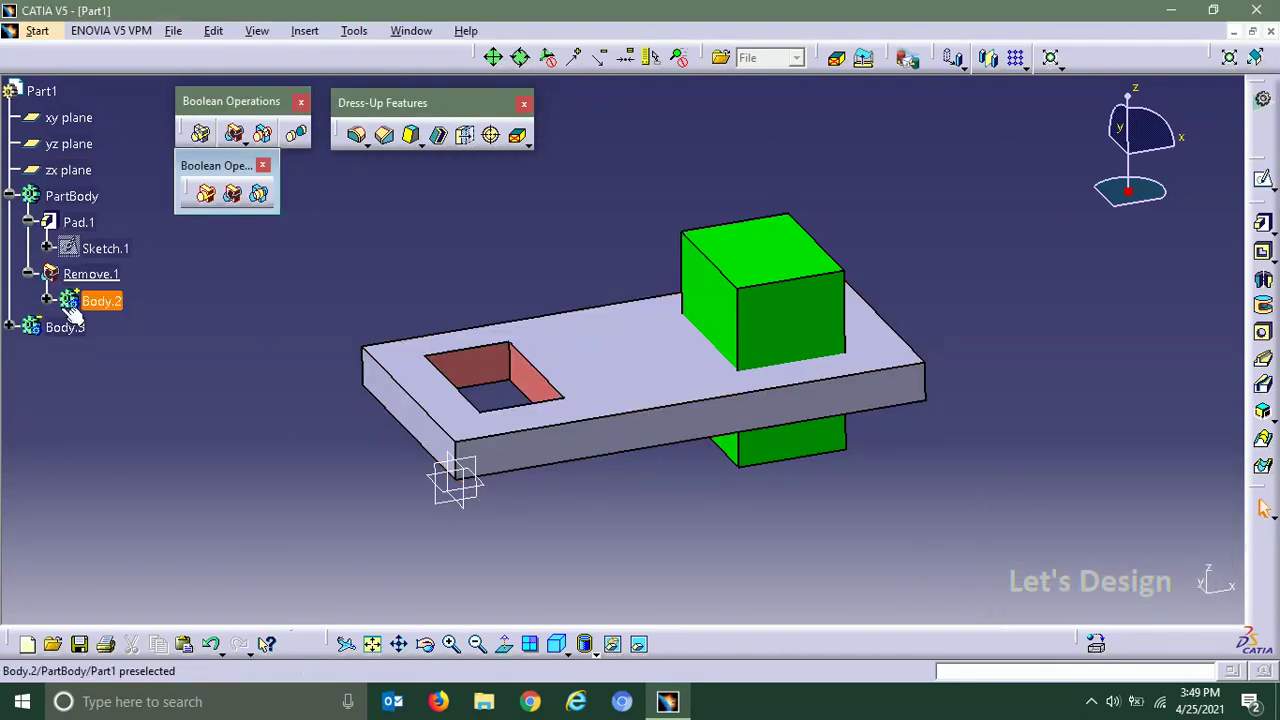
Subtract Body.3 from PartBody with the Remove Boolean operation and inspect the plate
{"action": "left_click", "coordinate": [236, 197]}
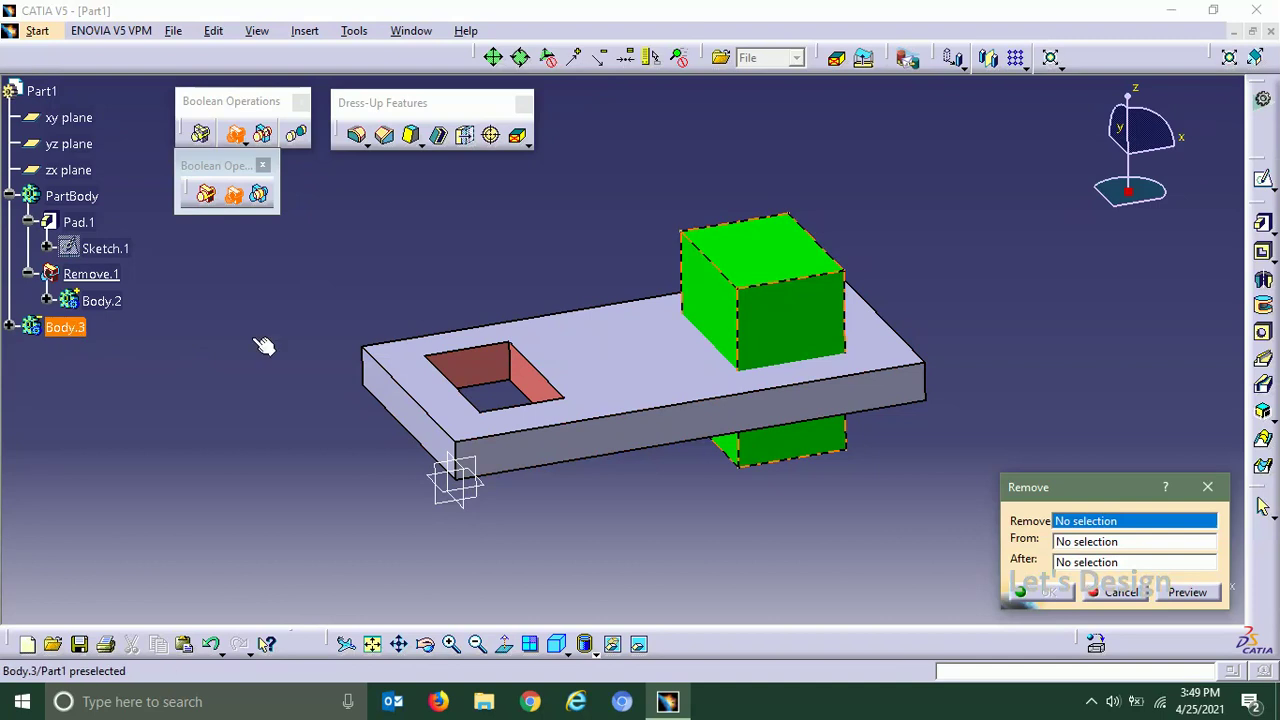
{"action": "left_click", "coordinate": [65, 327]}
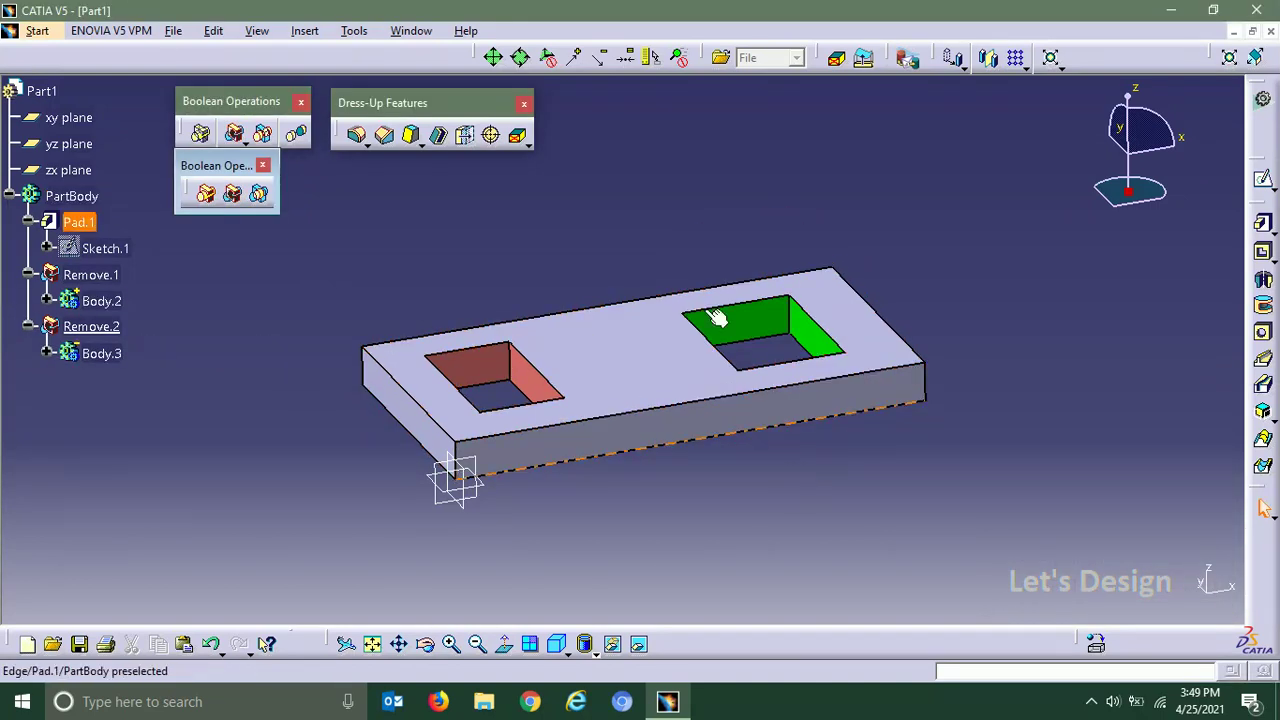
{"action": "middle_click_drag", "start_coordinate": [717, 317], "coordinate": [678, 297]}
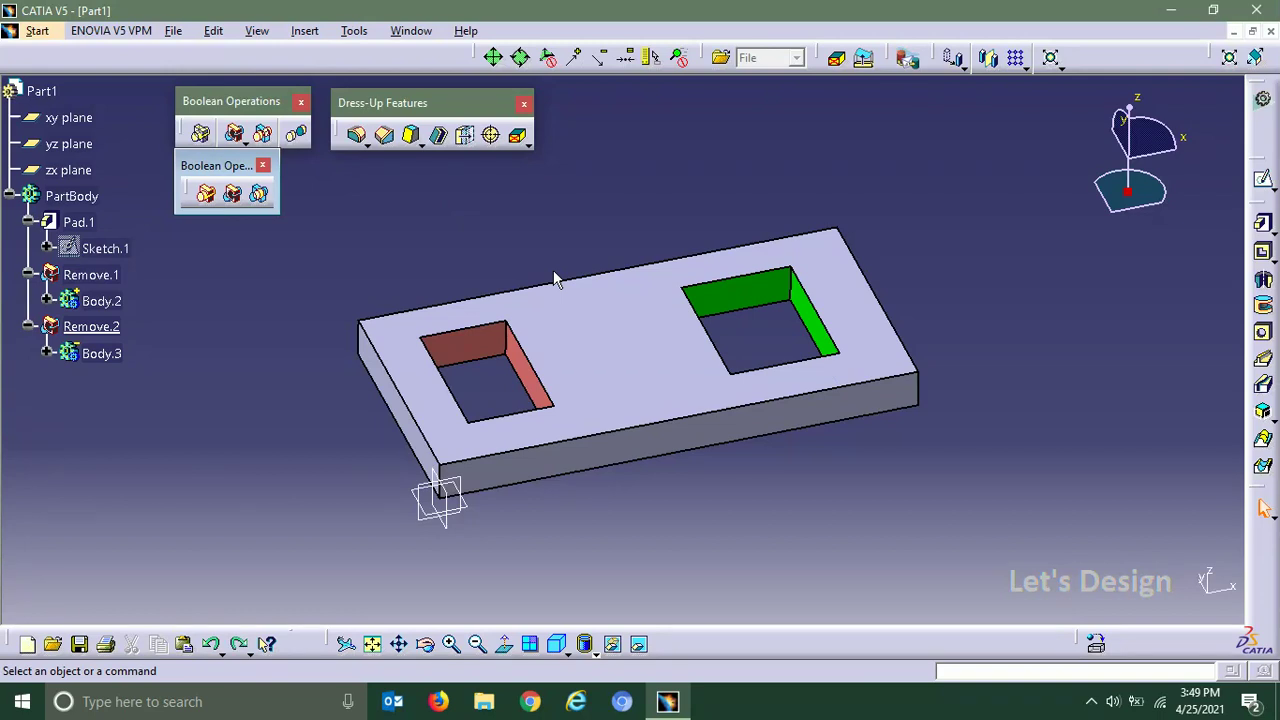
Undo both Remove operations on Body.2 and Body.3
{"action": "key", "text": "ctrl+z"}
{"action": "key", "text": "ctrl+z"}
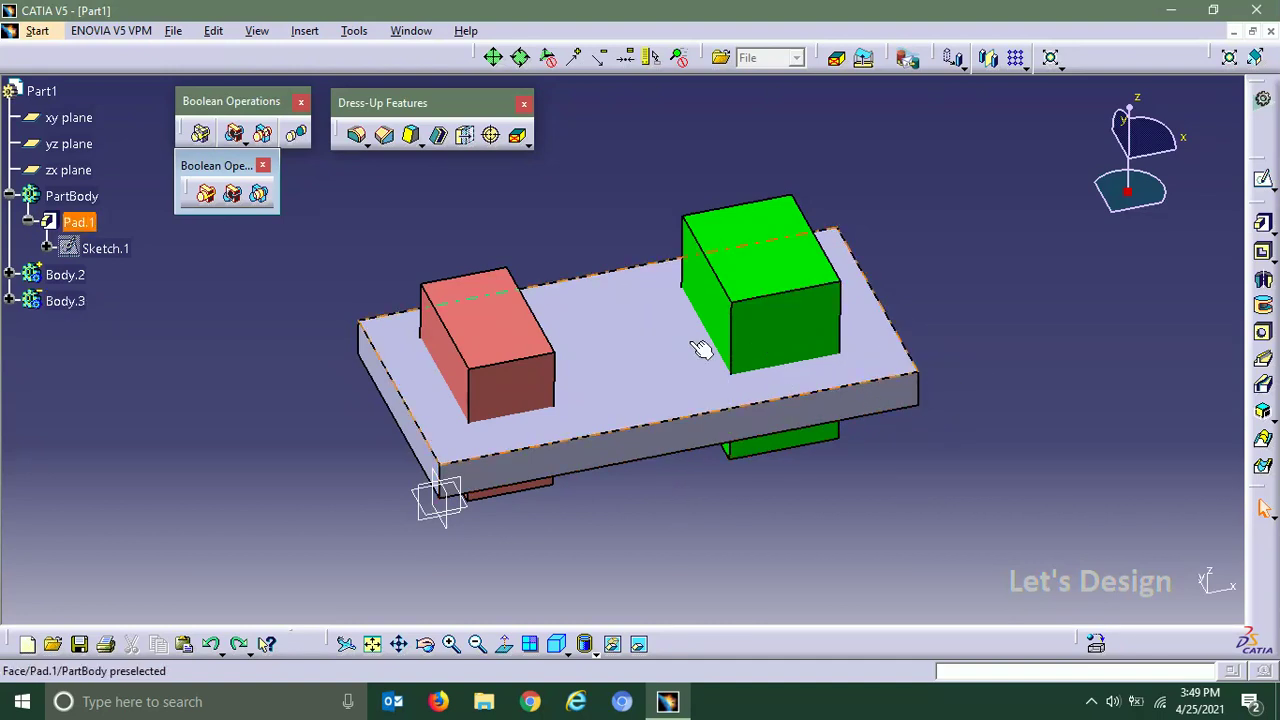
{"action": "middle_click_drag", "start_coordinate": [616, 227], "coordinate": [602, 237]}
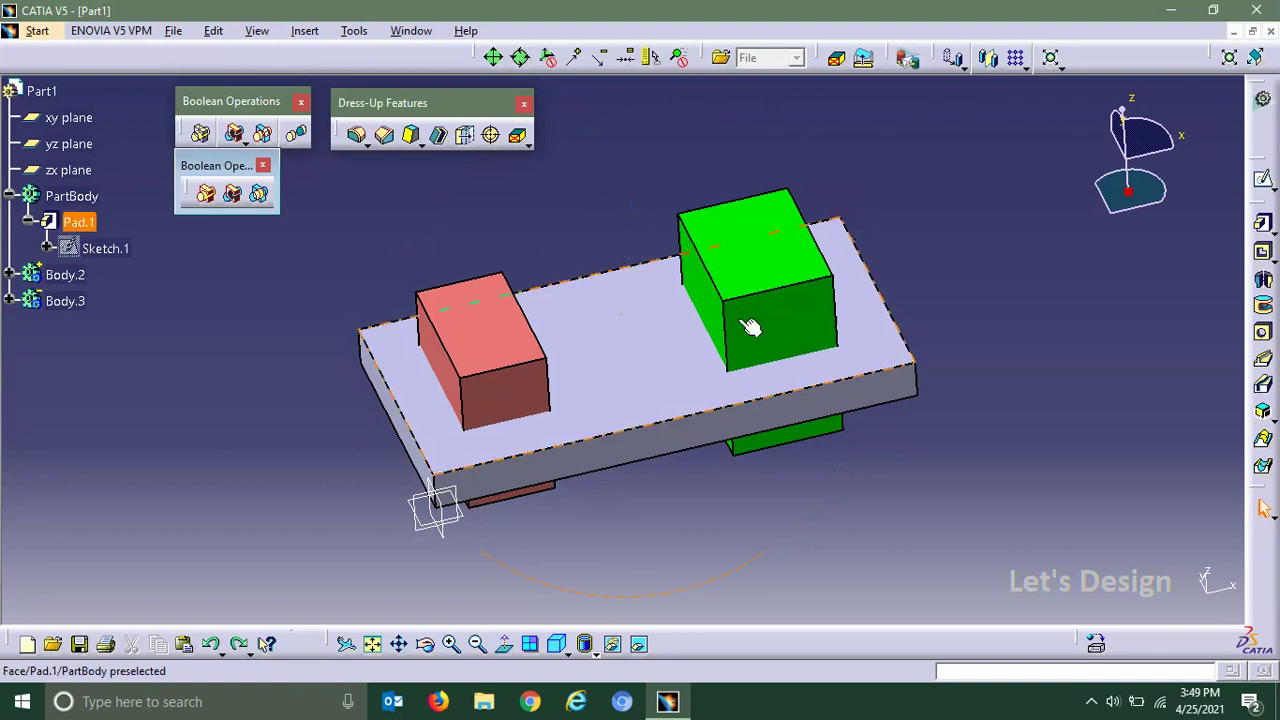
{"action": "middle_click_drag", "start_coordinate": [818, 362], "coordinate": [651, 326]}
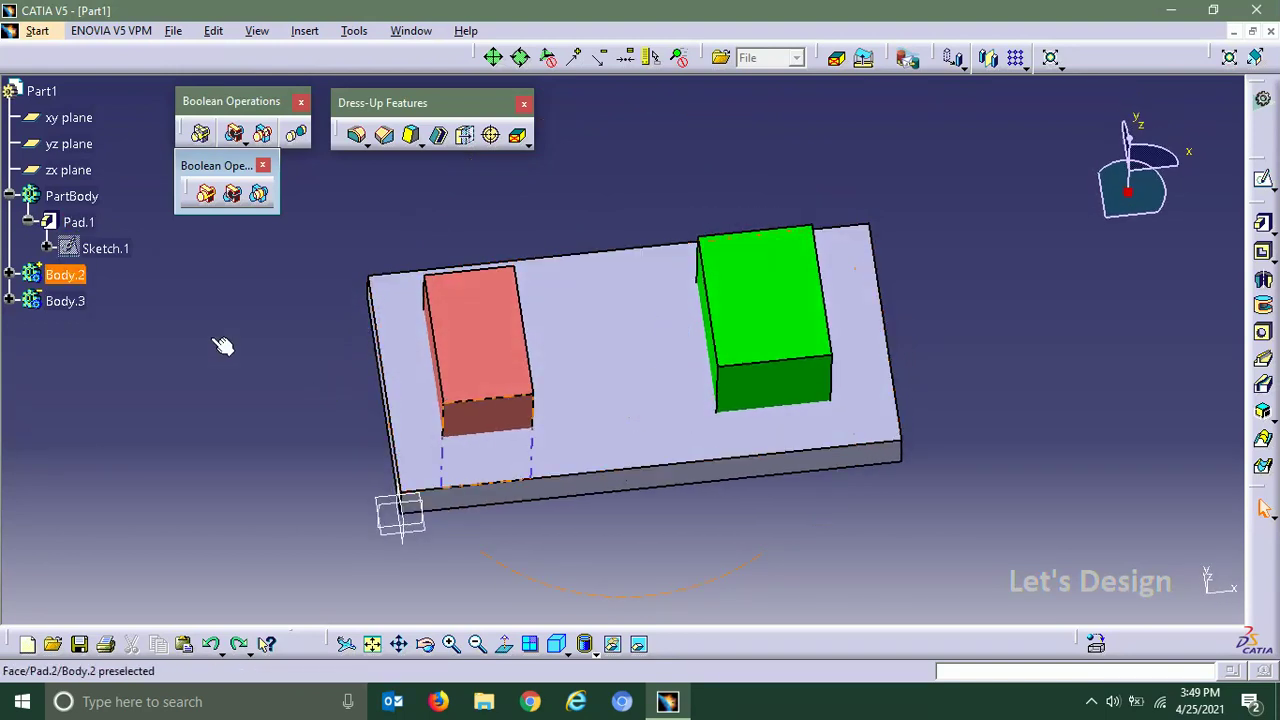
Insert a new body into the part and define it as the in-work object
{"action": "left_click", "coordinate": [305, 31]}
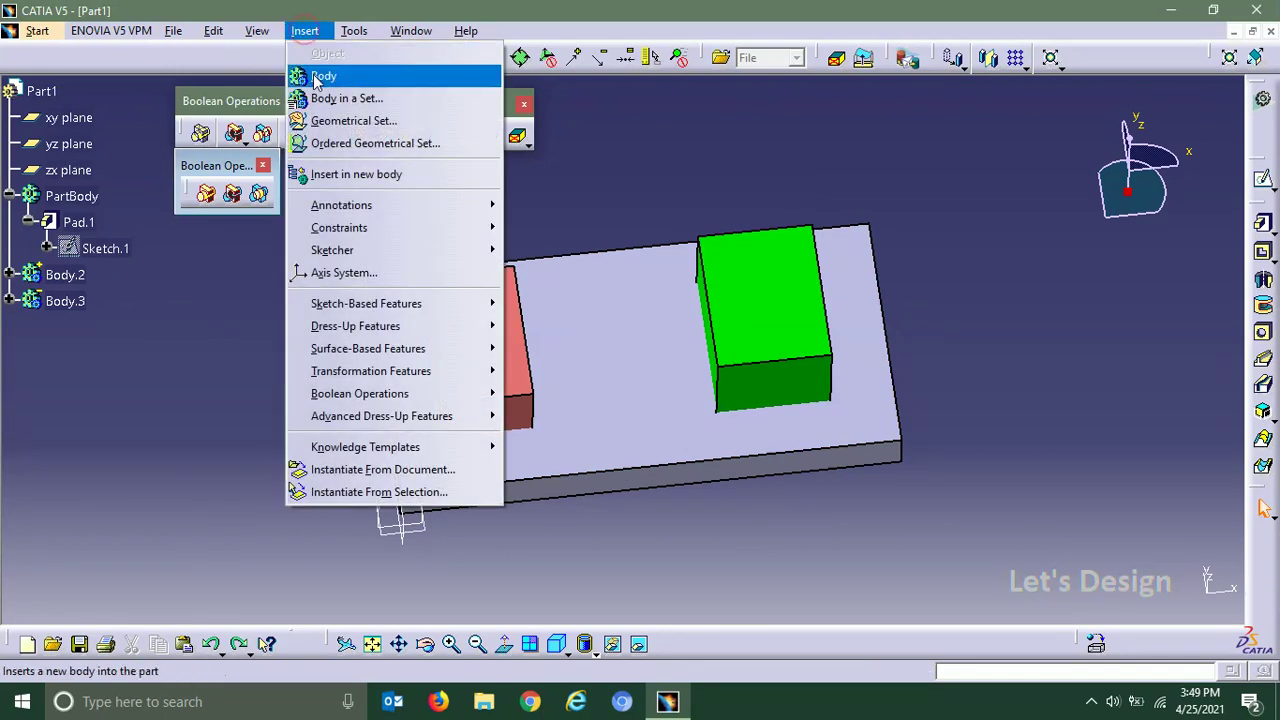
{"action": "left_click", "coordinate": [315, 75]}
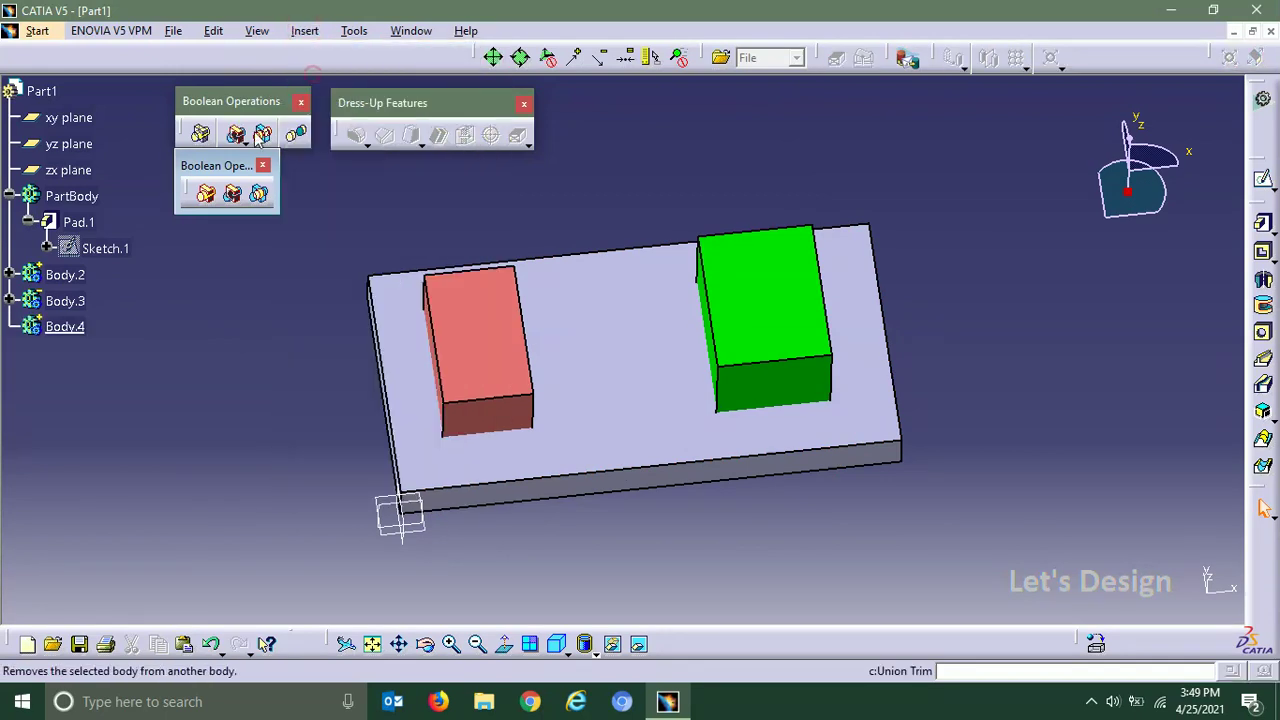
{"action": "right_click", "coordinate": [80, 331]}
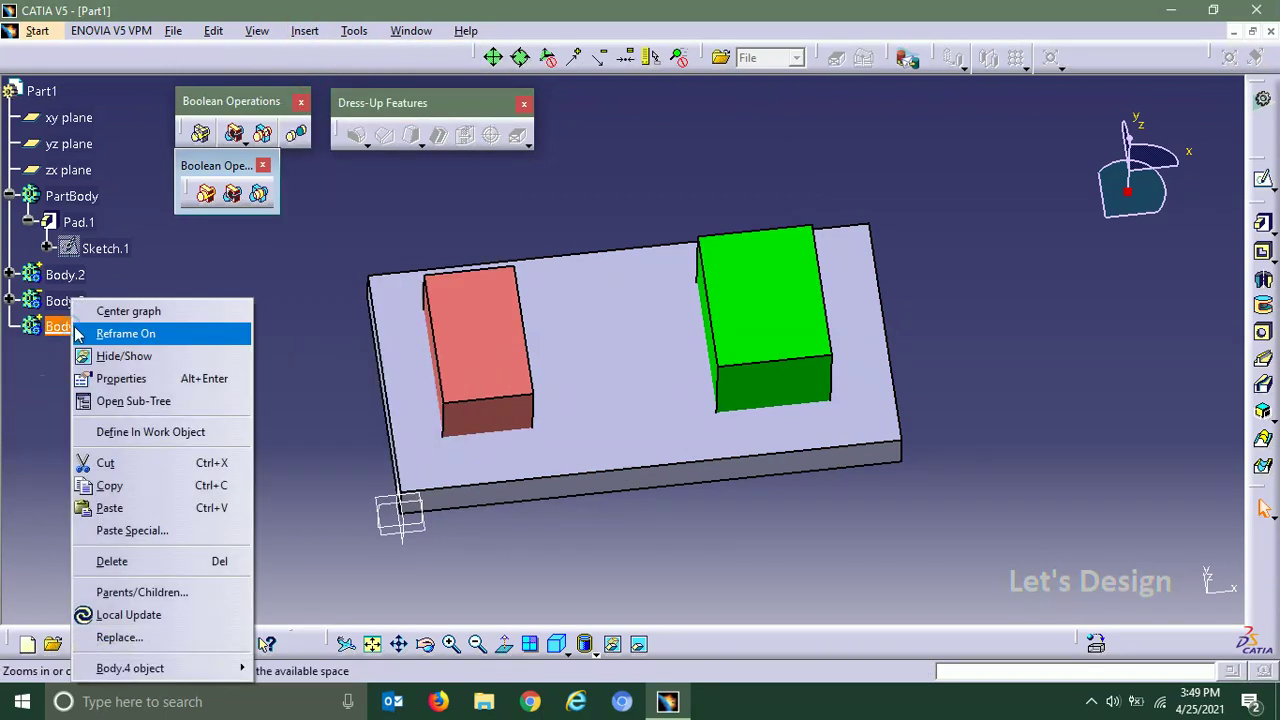
{"action": "left_click", "coordinate": [125, 432]}
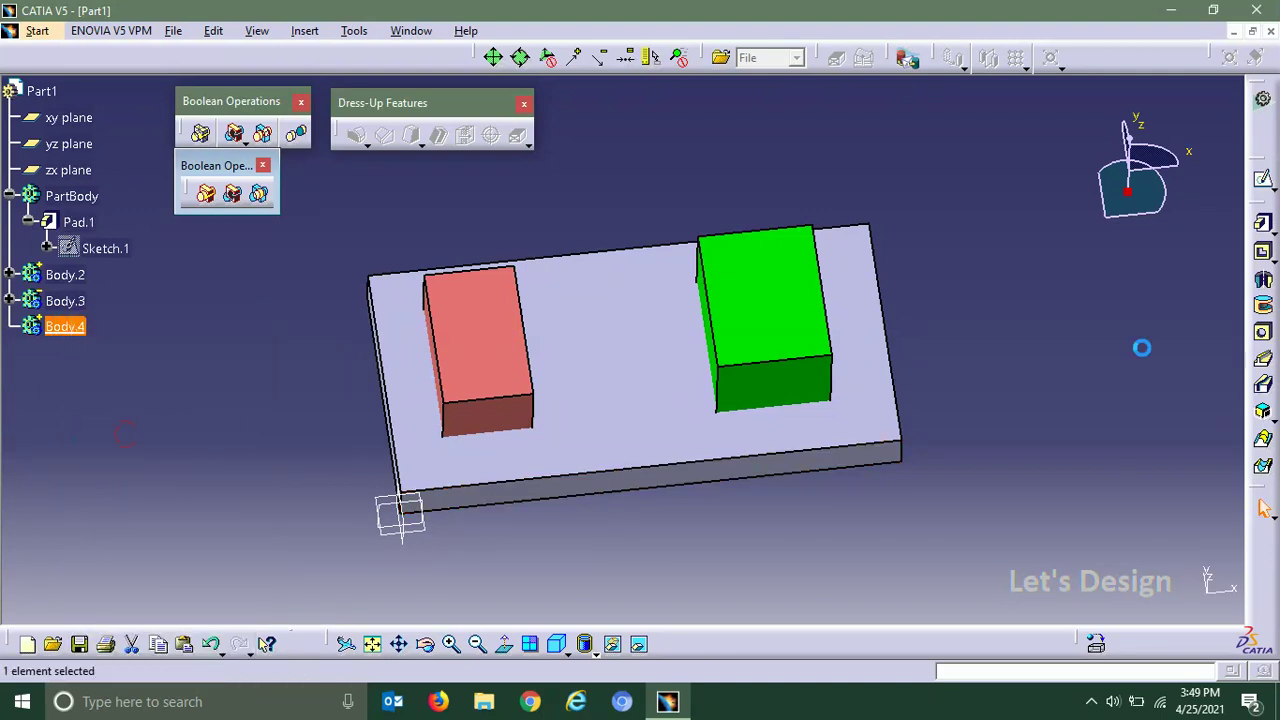
Sketch a circle on the plate's top face, overlapping the front corner nearest the green block, and exit the sketch
{"action": "left_click", "coordinate": [1263, 180]}
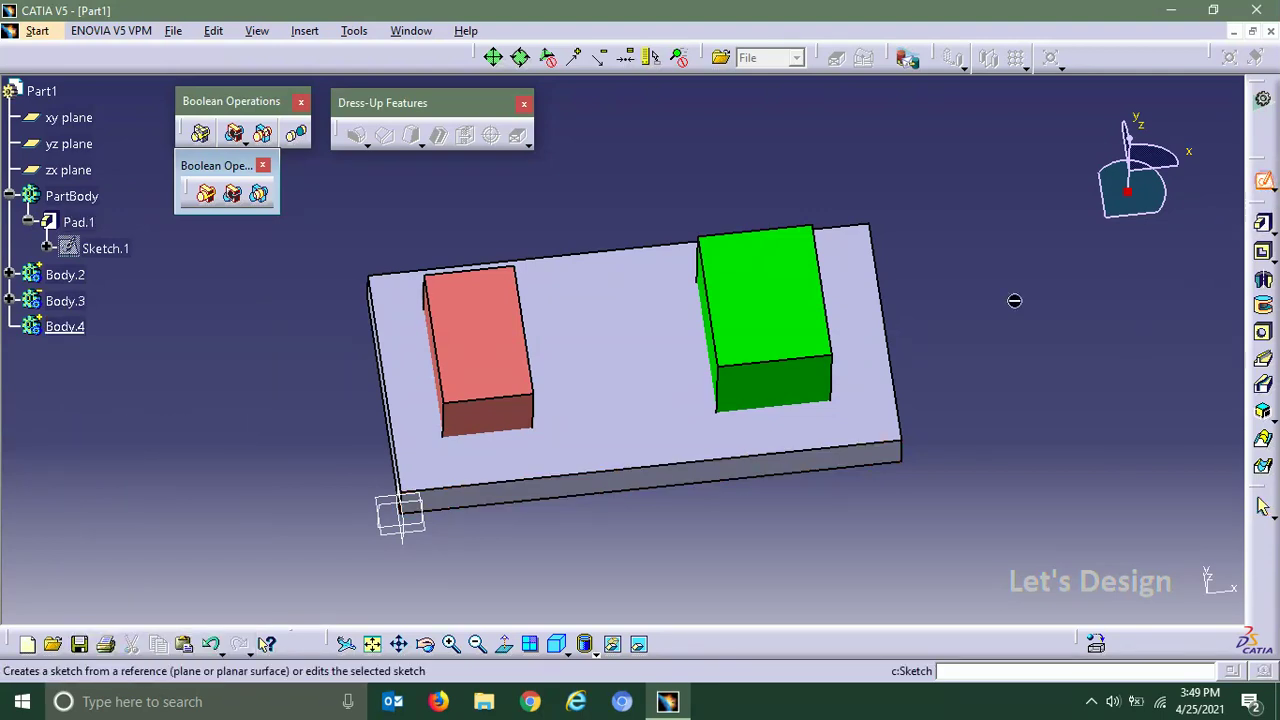
{"action": "left_click", "coordinate": [647, 420]}
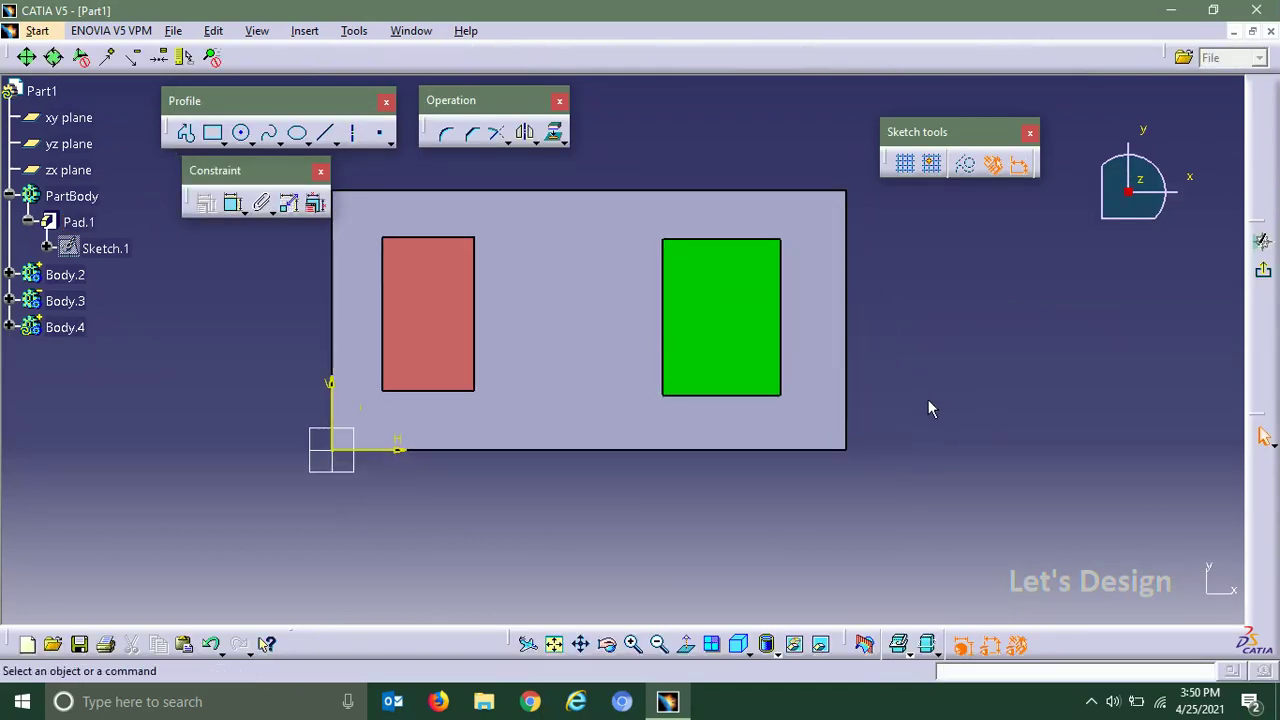
{"action": "left_click", "coordinate": [241, 133]}
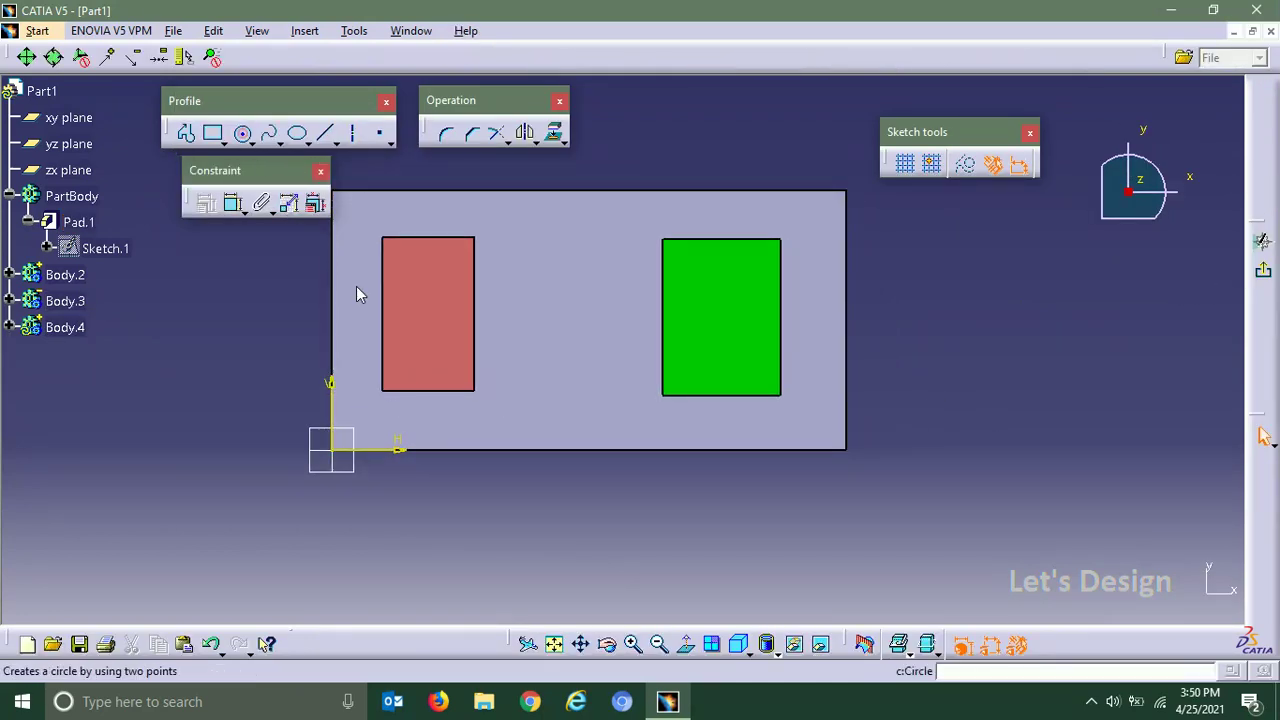
{"action": "left_click", "coordinate": [867, 466]}
{"action": "left_click", "coordinate": [872, 556]}
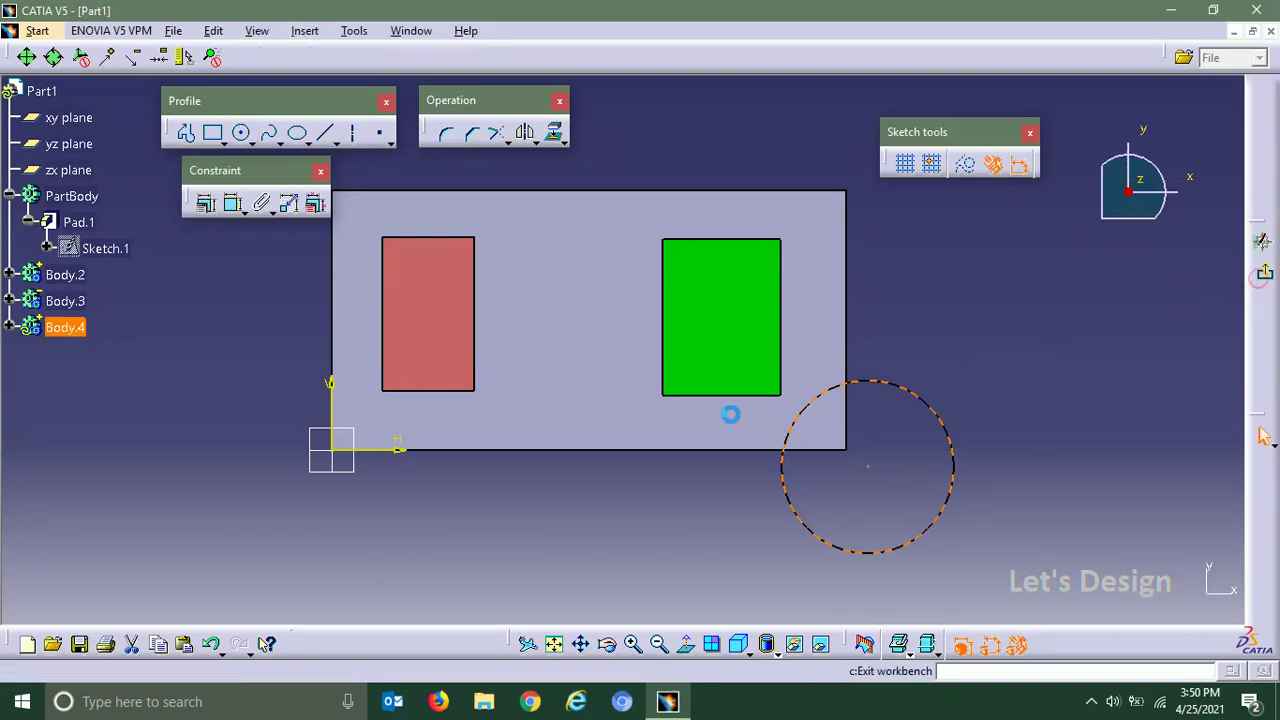
{"action": "left_click", "coordinate": [1263, 270]}
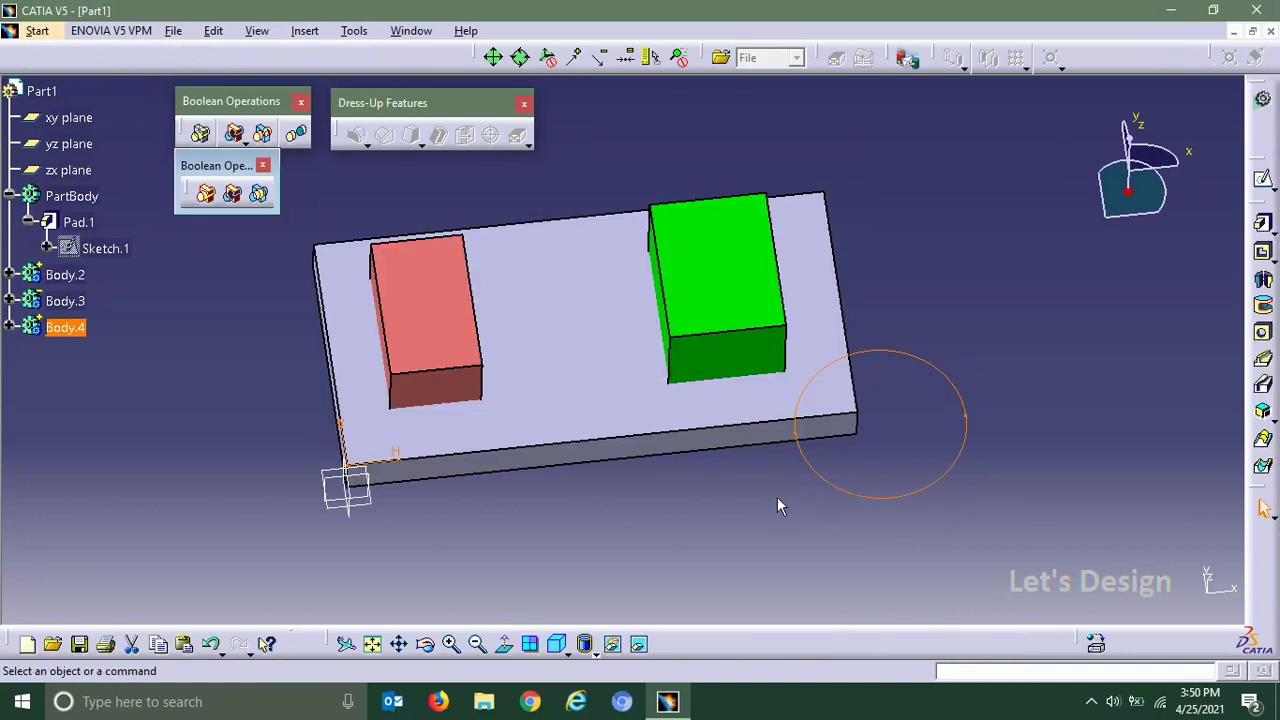
Pad the circle sketch in both directions, with a first limit of 24 mm and a second limit of 35 mm
{"action": "mouse_move", "coordinate": [777, 497]}
{"action": "middle_mouse_down"}
{"action": "mouse_move", "coordinate": [757, 491]}
{"action": "mouse_move", "coordinate": [797, 352]}
{"action": "mouse_move", "coordinate": [820, 349]}
{"action": "mouse_move", "coordinate": [729, 517]}
{"action": "mouse_move", "coordinate": [669, 543]}
{"action": "mouse_move", "coordinate": [663, 375]}
{"action": "mouse_move", "coordinate": [643, 320]}
{"action": "middle_mouse_up"}
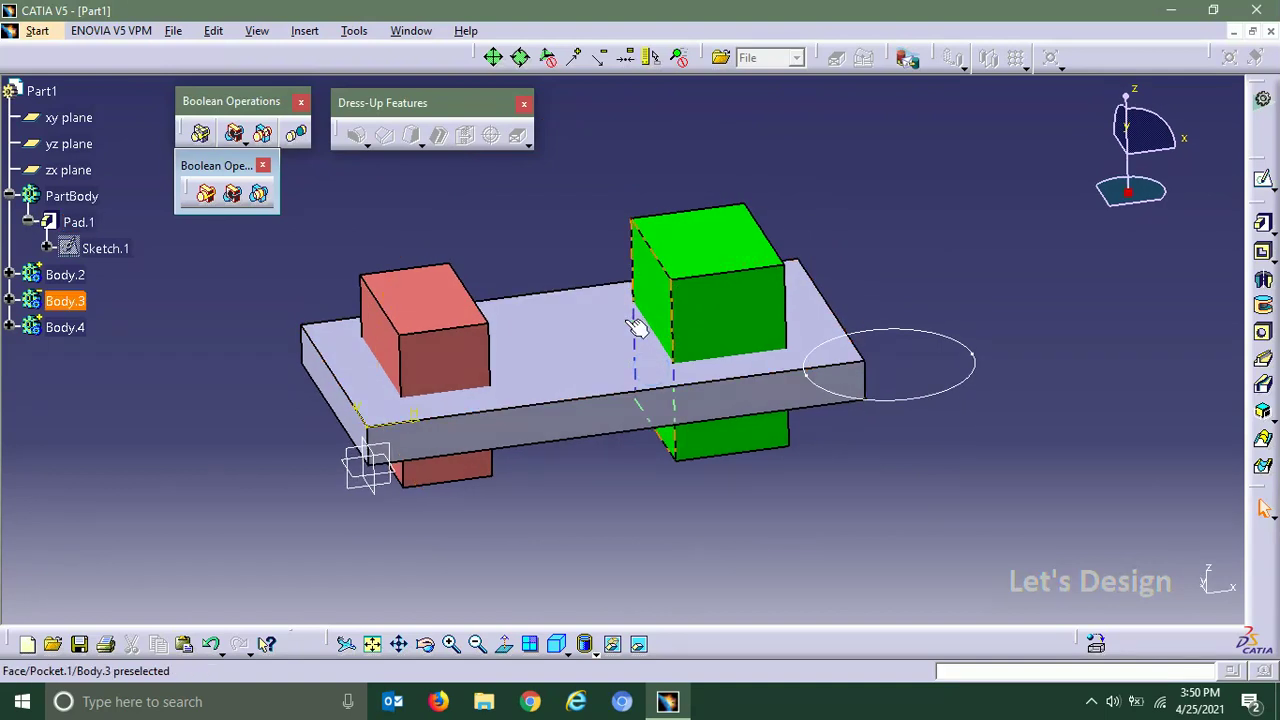
{"action": "left_click", "coordinate": [1263, 223]}
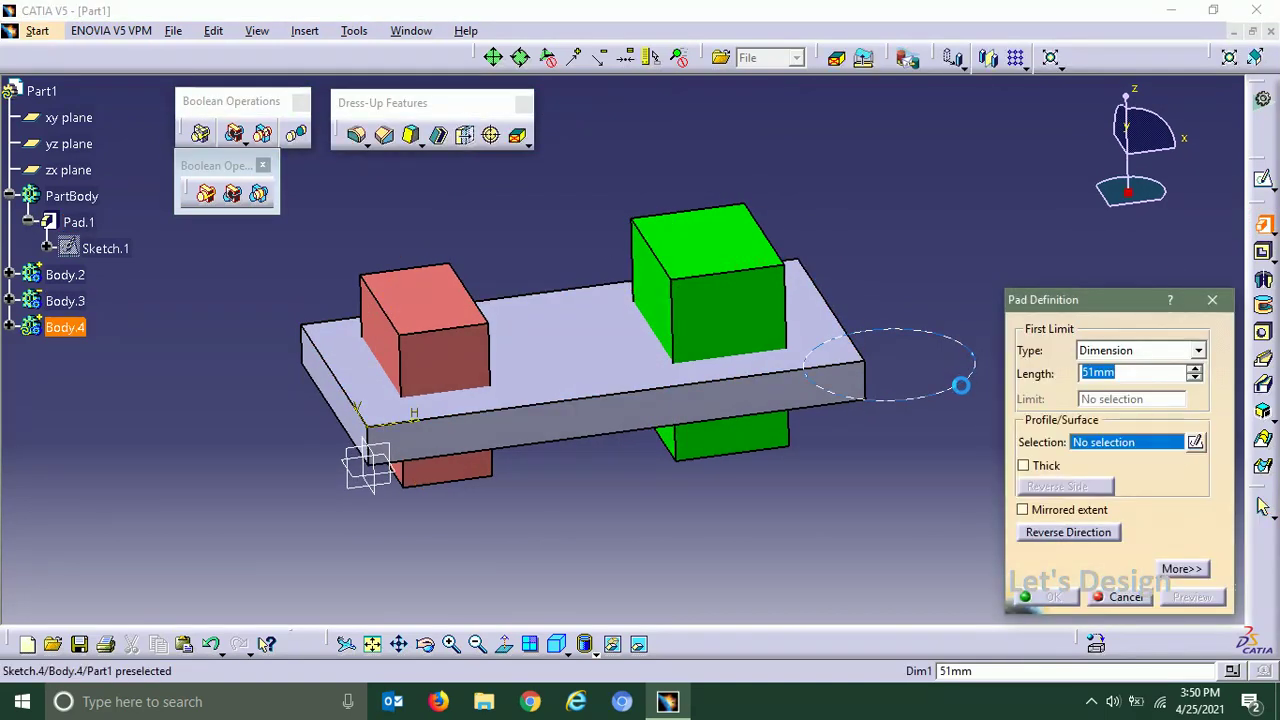
{"action": "left_click", "coordinate": [960, 385]}
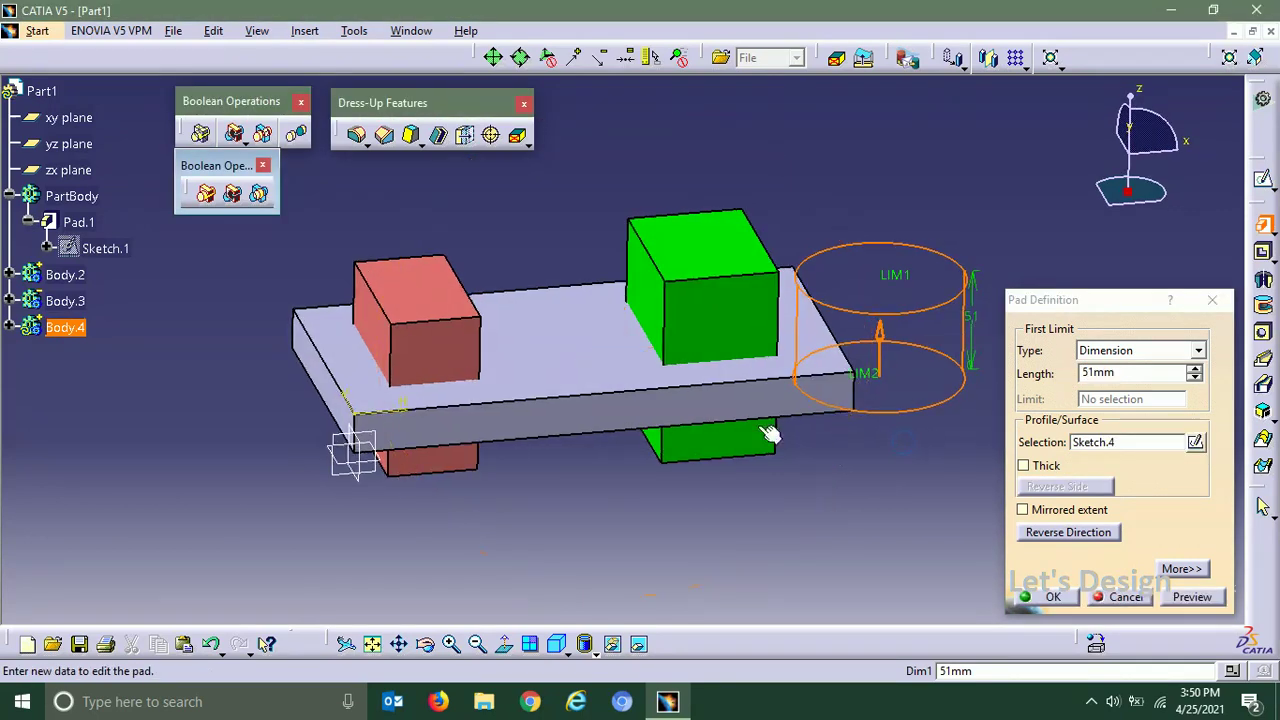
{"action": "middle_click_drag", "start_coordinate": [767, 432], "coordinate": [829, 300]}
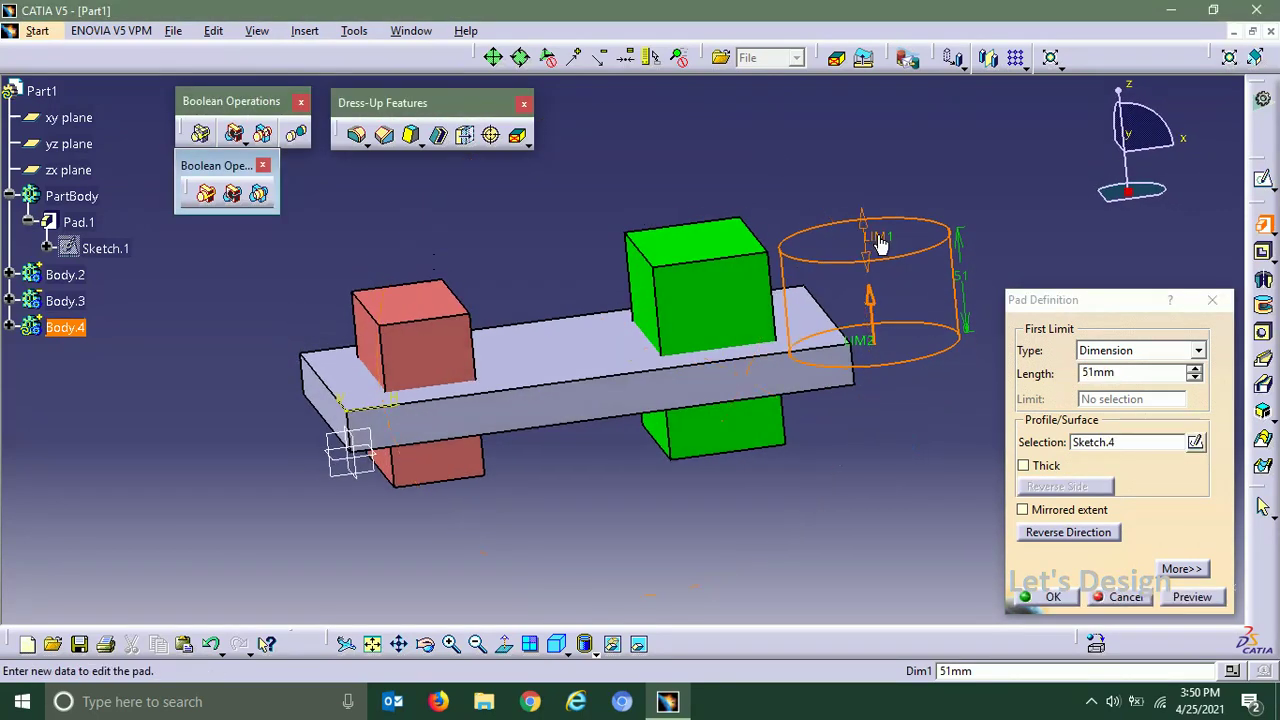
{"action": "left_click_drag", "start_coordinate": [880, 245], "coordinate": [868, 272]}
{"action": "middle_click_drag", "start_coordinate": [771, 400], "coordinate": [755, 365]}
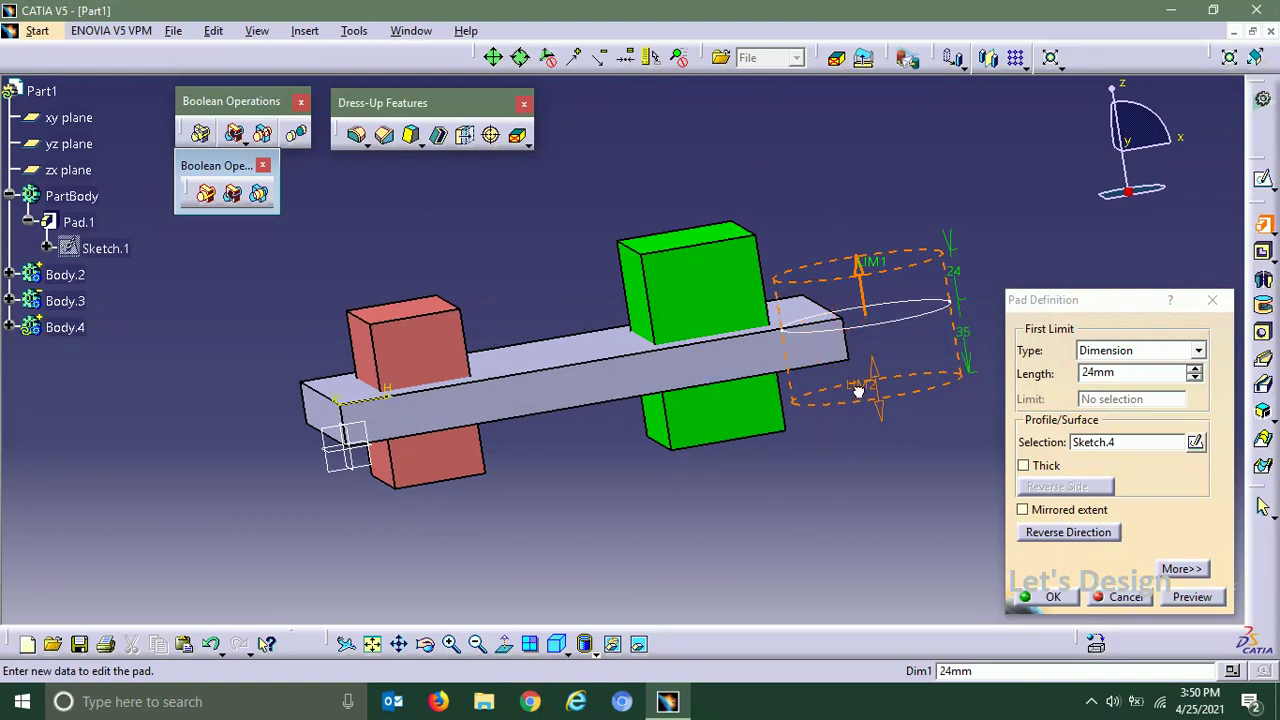
{"action": "middle_click_drag", "start_coordinate": [680, 335], "coordinate": [776, 352]}
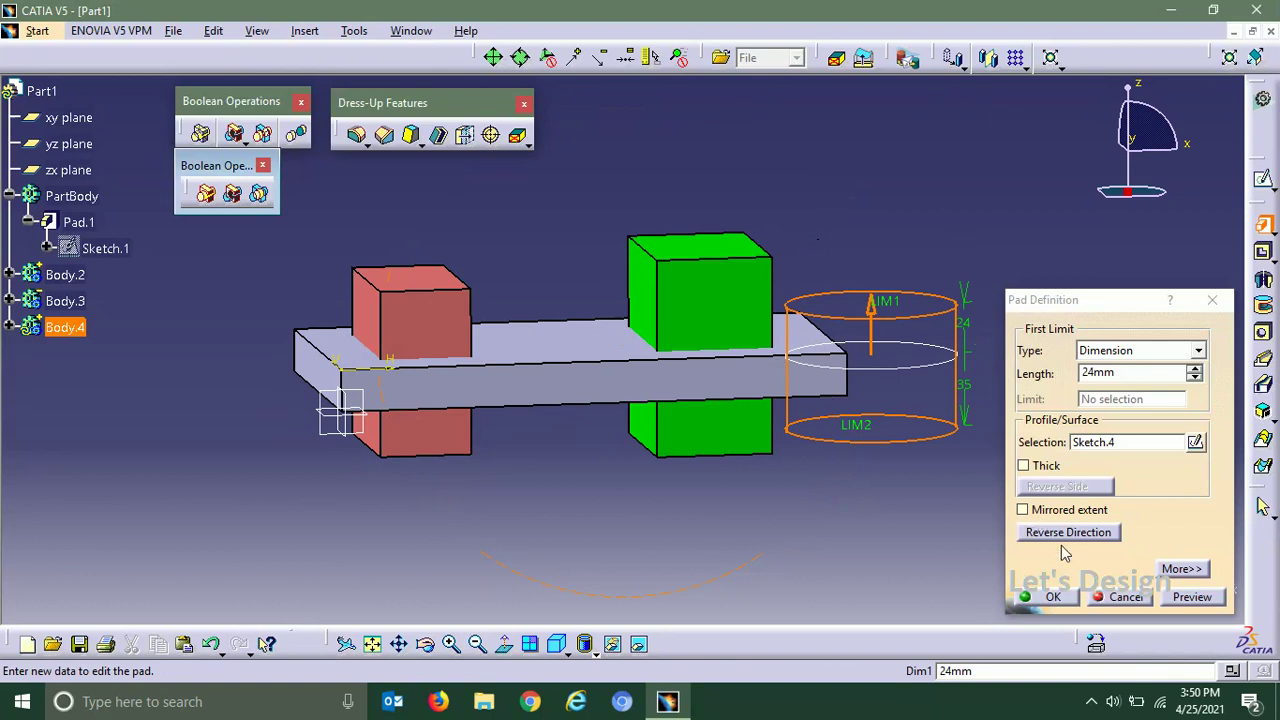
{"action": "left_click", "coordinate": [1053, 597]}
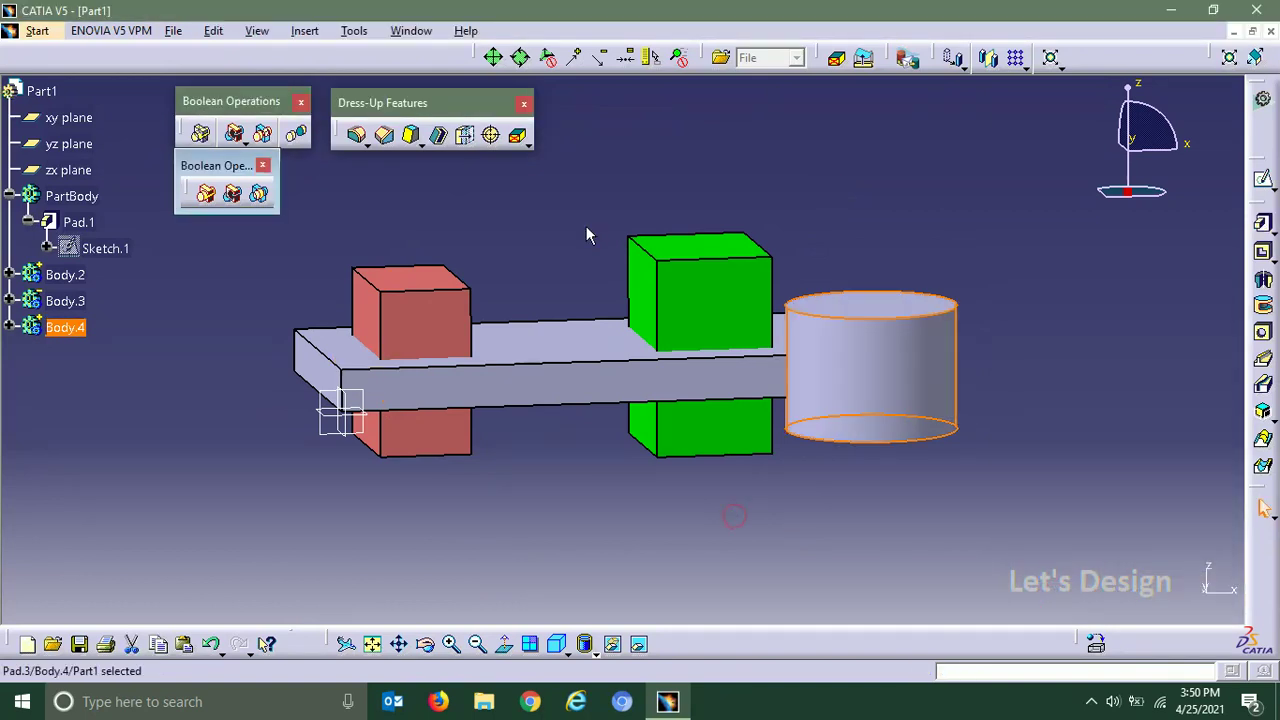
Set the fill color of Body.4, the new cylinder, to blue
{"action": "middle_click_drag", "start_coordinate": [579, 219], "coordinate": [629, 343]}
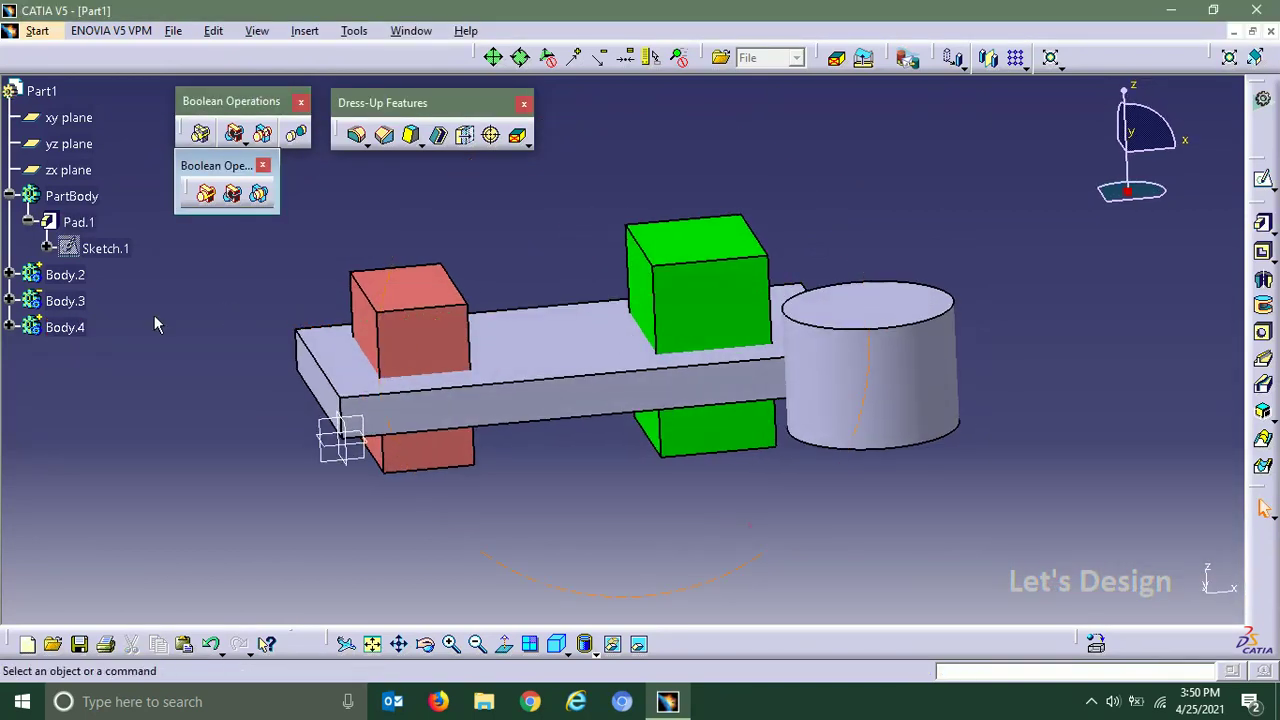
{"action": "right_click", "coordinate": [80, 335]}
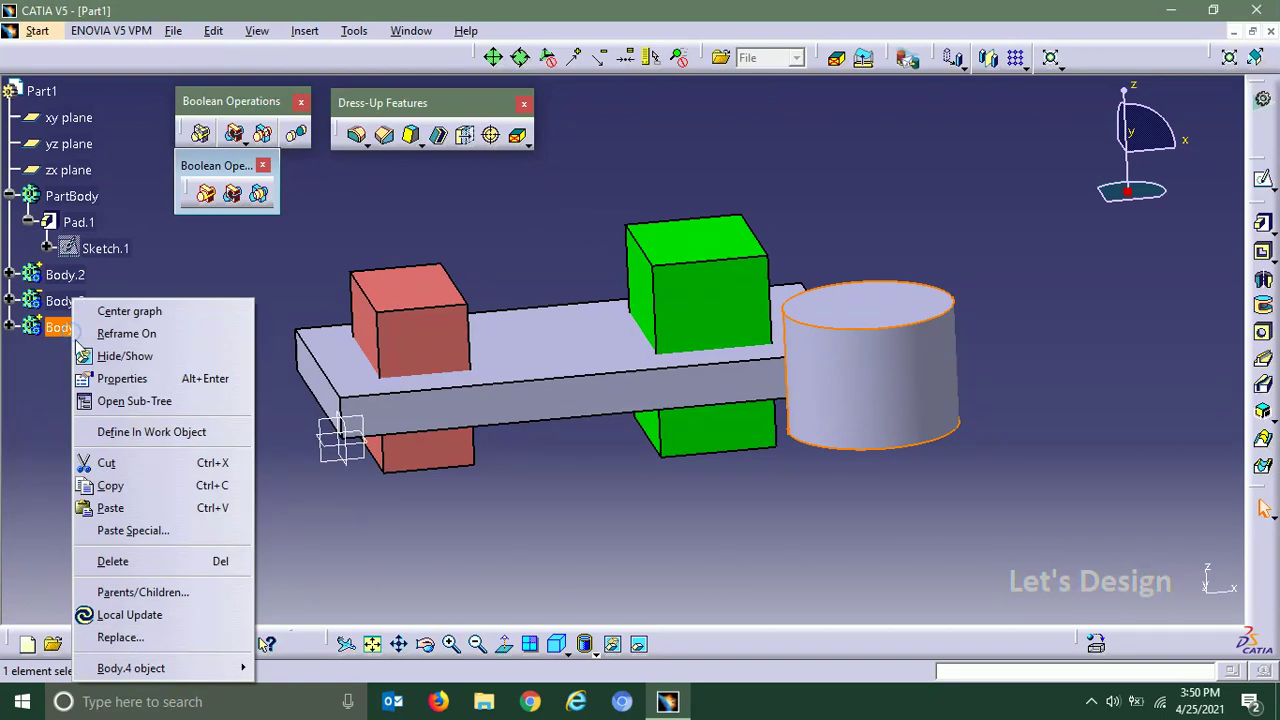
{"action": "left_click", "coordinate": [155, 378]}
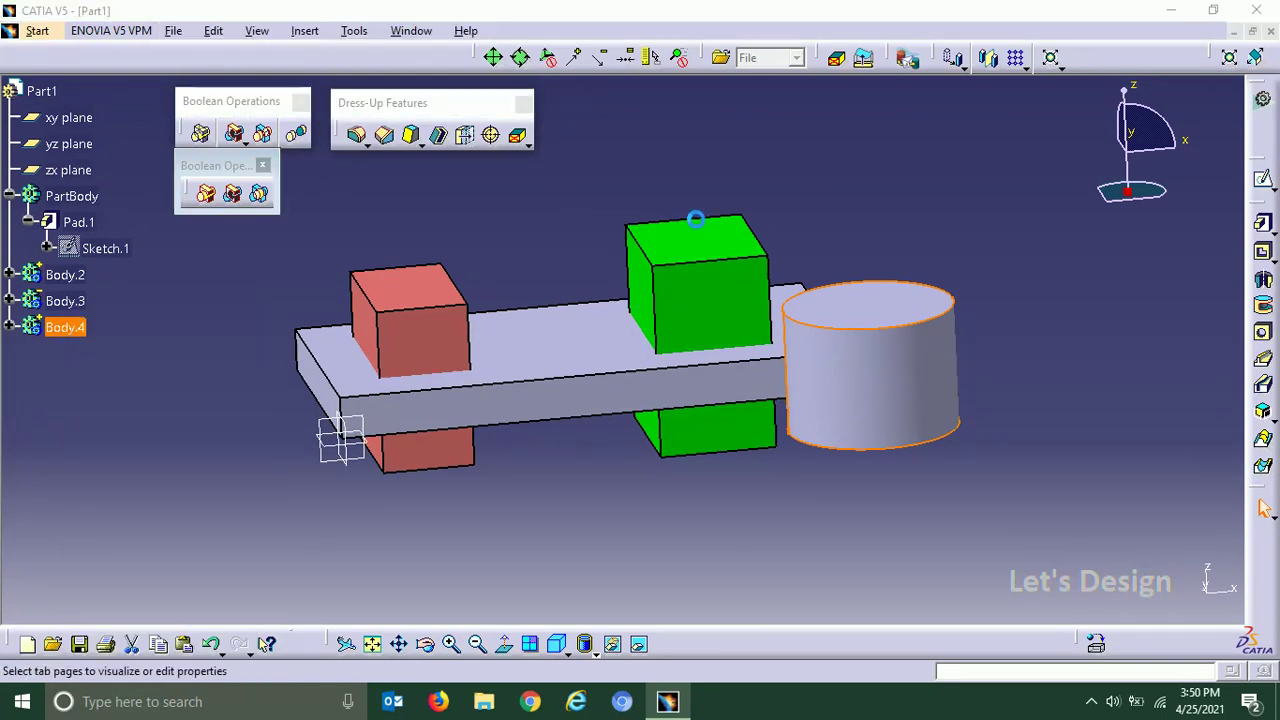
{"action": "left_click", "coordinate": [604, 220]}
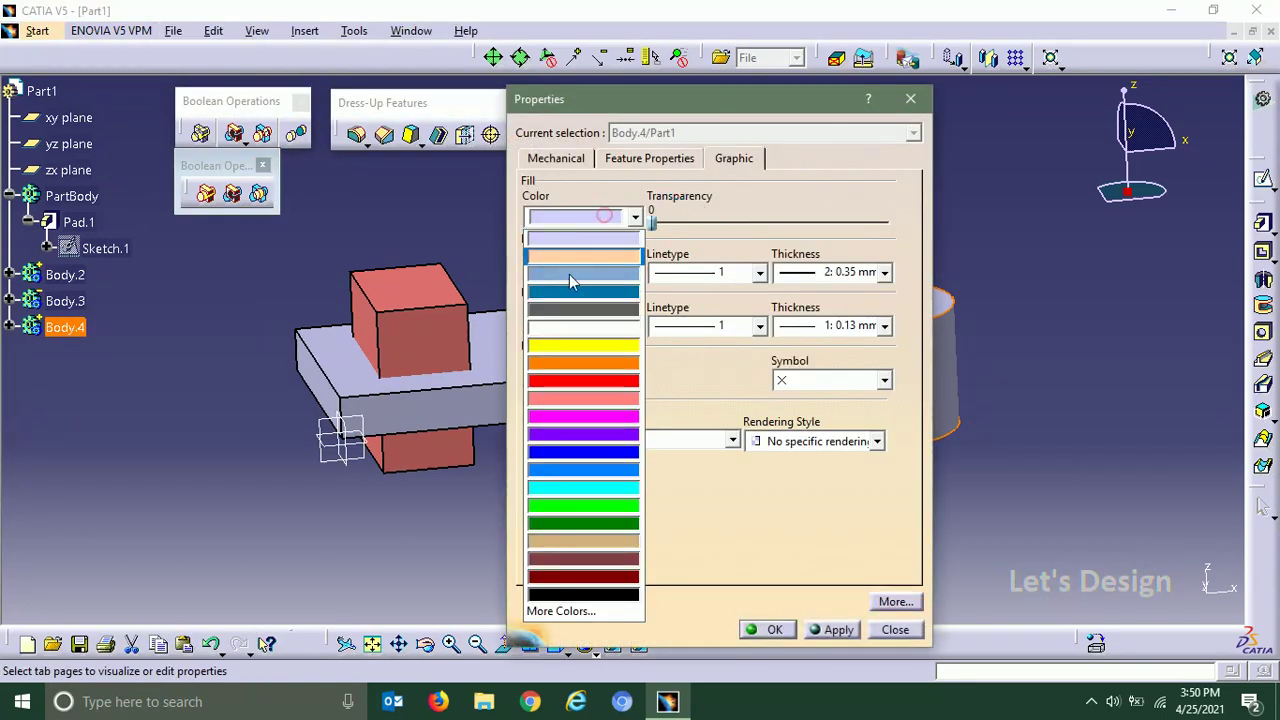
{"action": "left_click", "coordinate": [595, 470]}
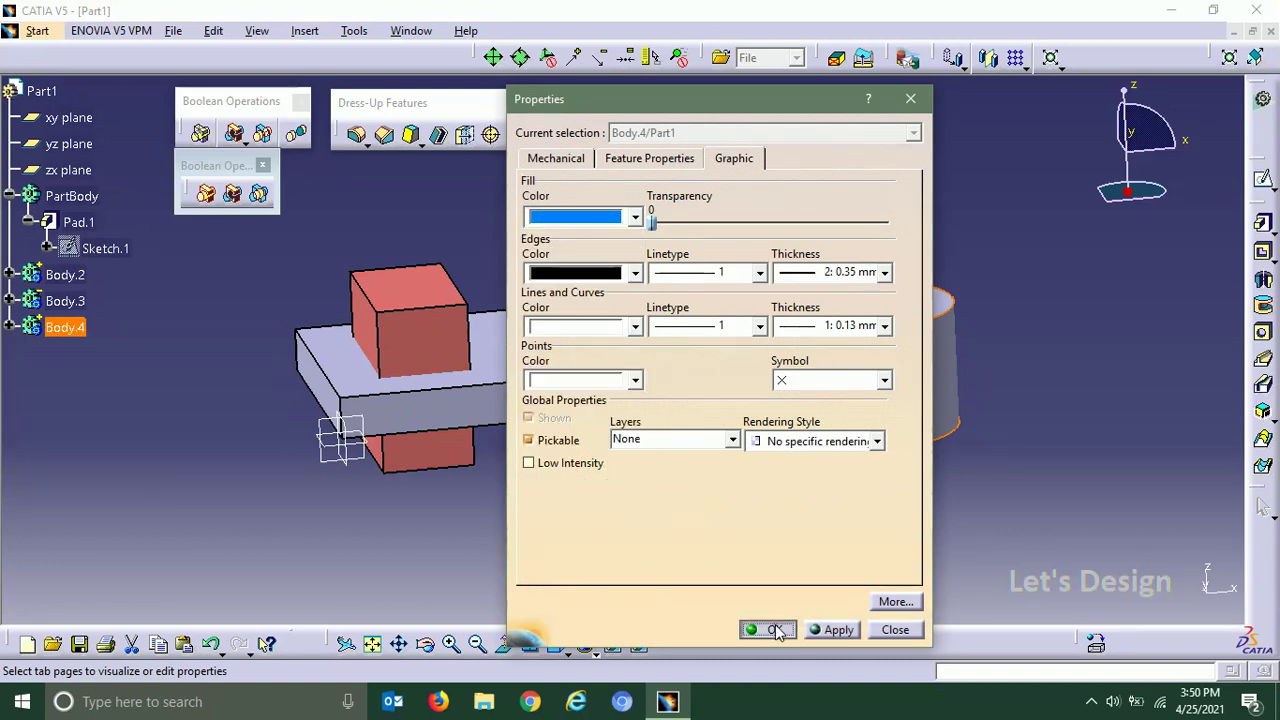
{"action": "left_click", "coordinate": [777, 630]}
{"action": "left_click", "coordinate": [663, 514]}
{"action": "middle_click_drag", "start_coordinate": [663, 514], "coordinate": [651, 403]}
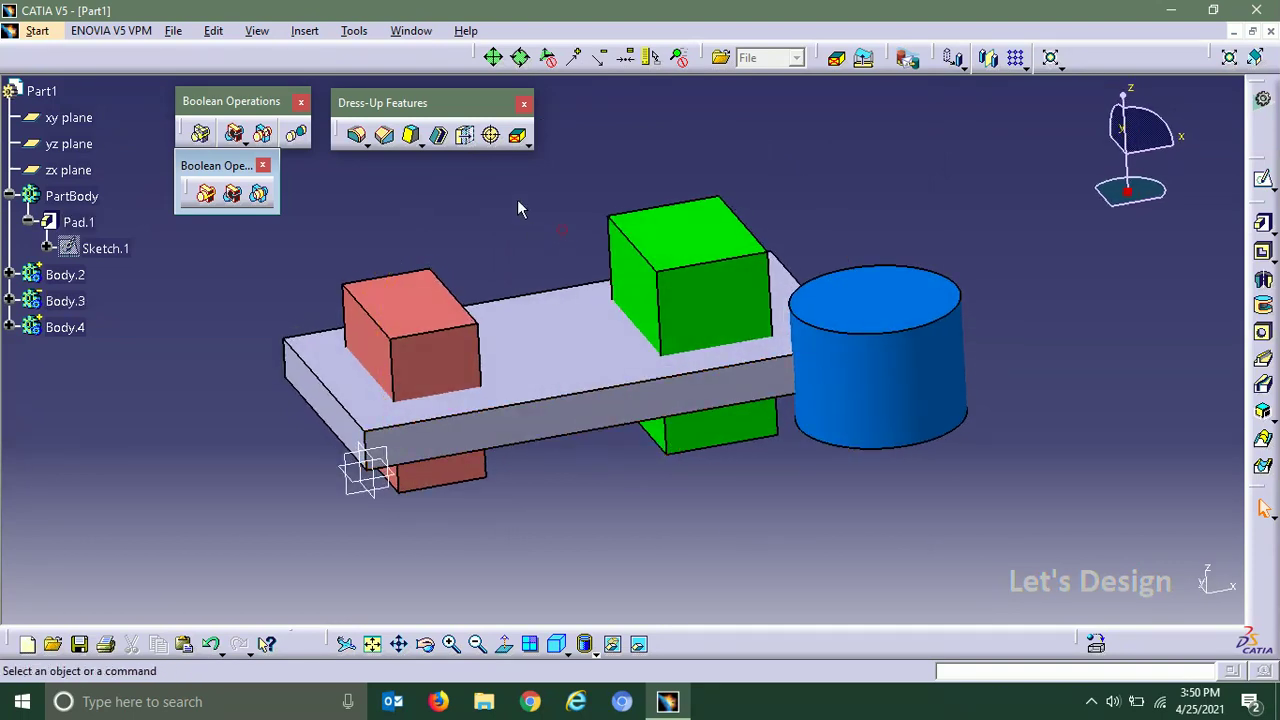
Intersect the blue cylinder Body.4 with PartBody, keeping only their common volume
{"action": "left_click", "coordinate": [260, 197]}
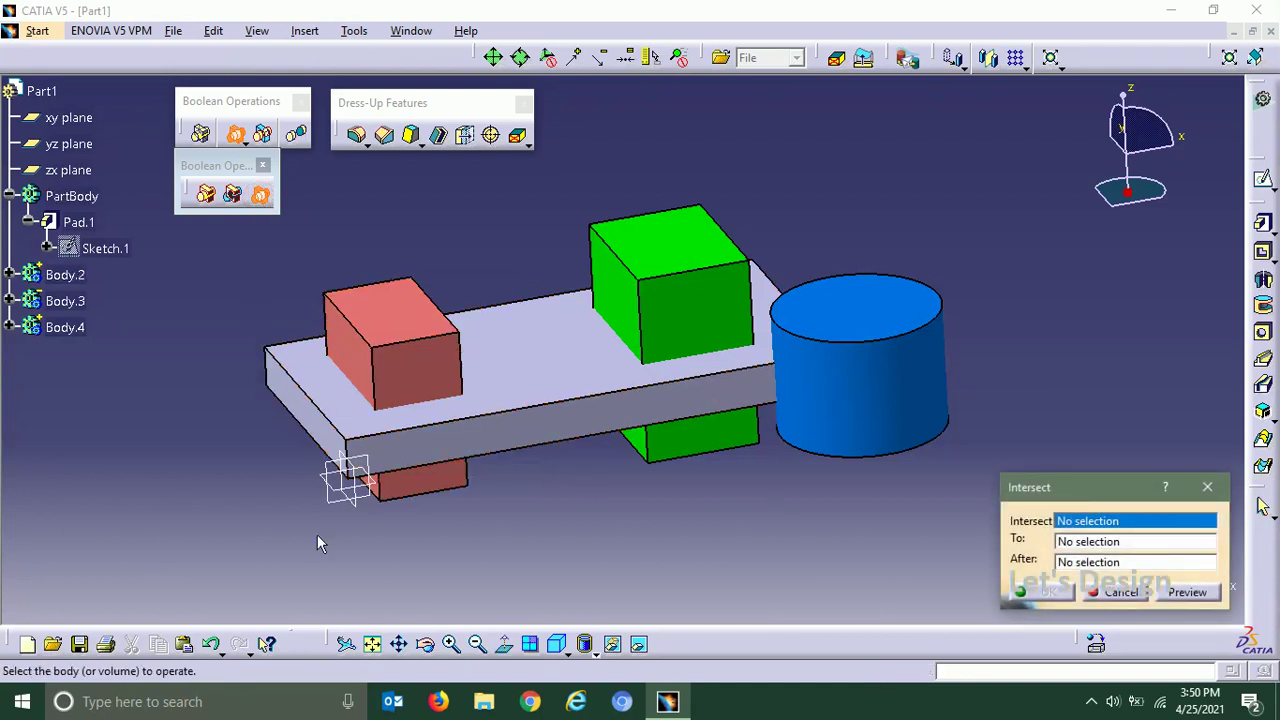
{"action": "left_click", "coordinate": [72, 328]}
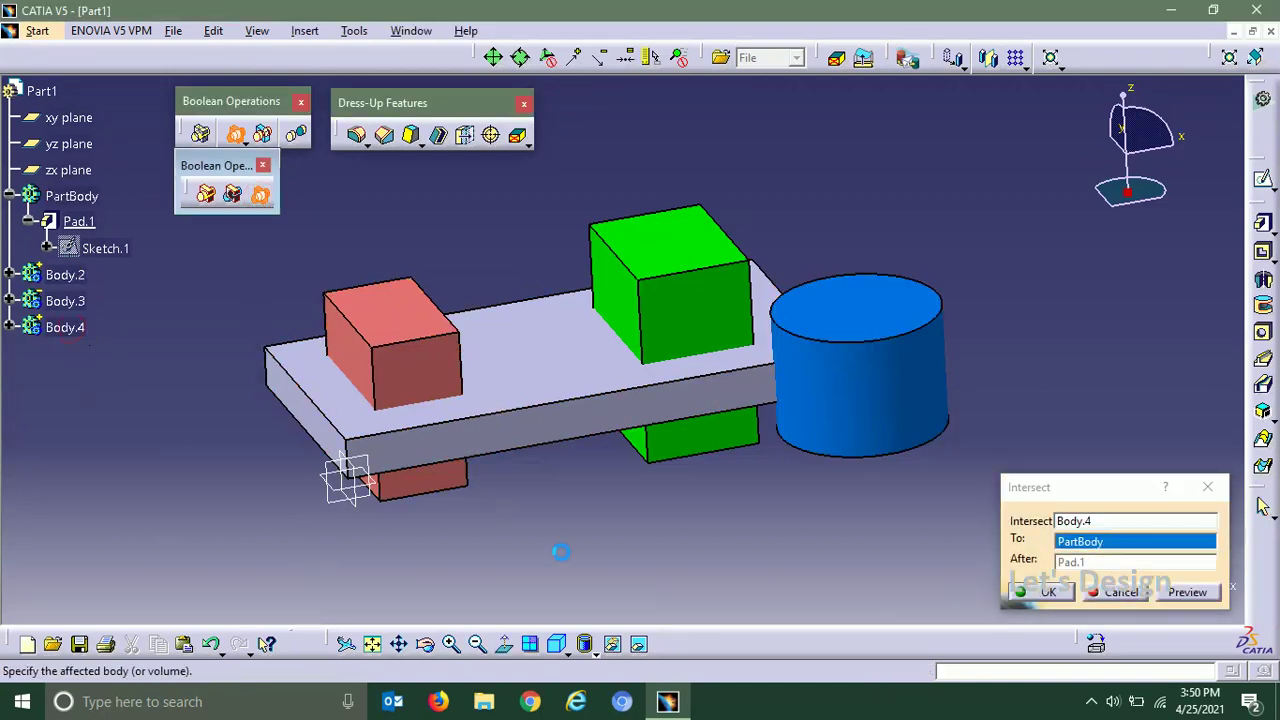
{"action": "left_click", "coordinate": [589, 440]}
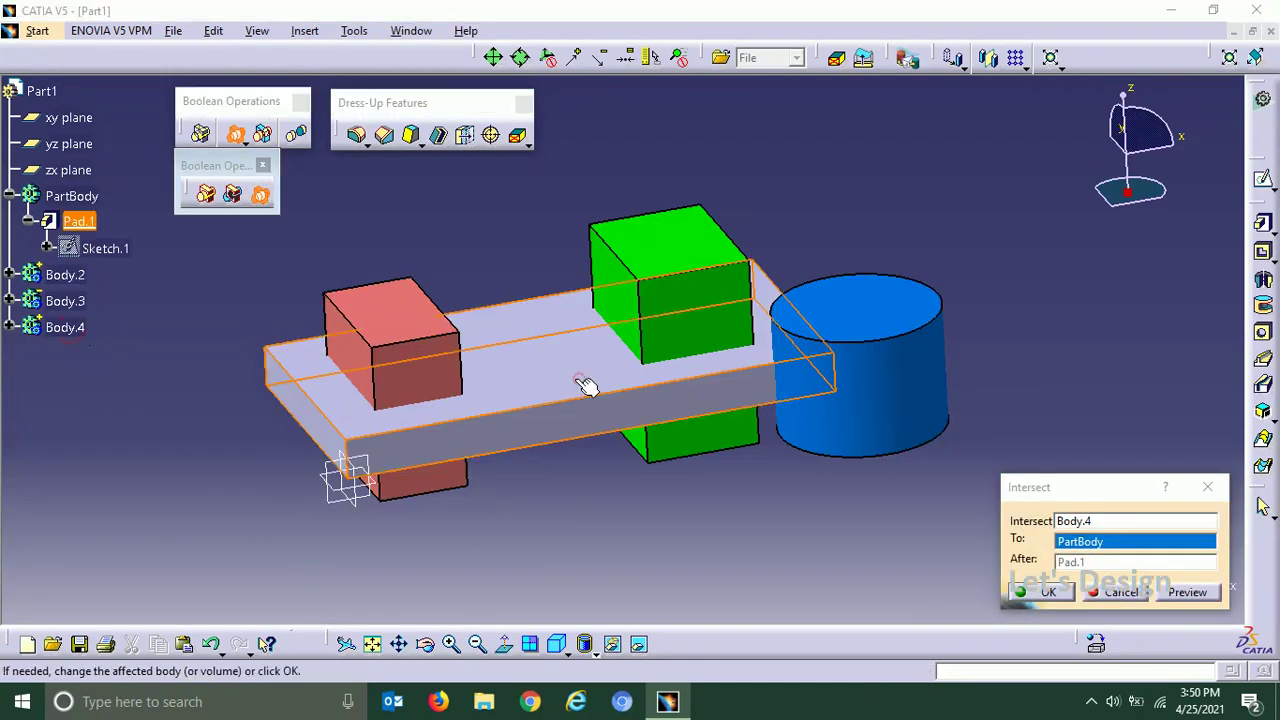
{"action": "left_click", "coordinate": [1050, 592]}
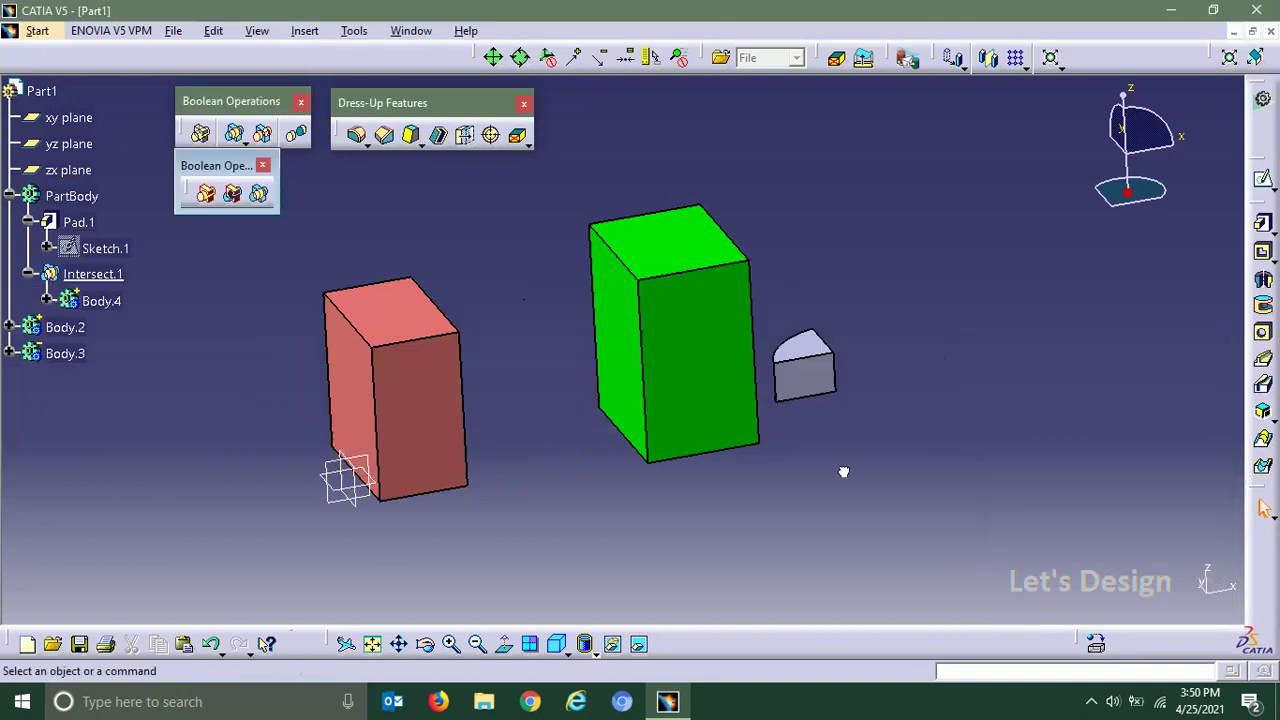
{"action": "middle_click_drag", "start_coordinate": [846, 471], "coordinate": [876, 362]}
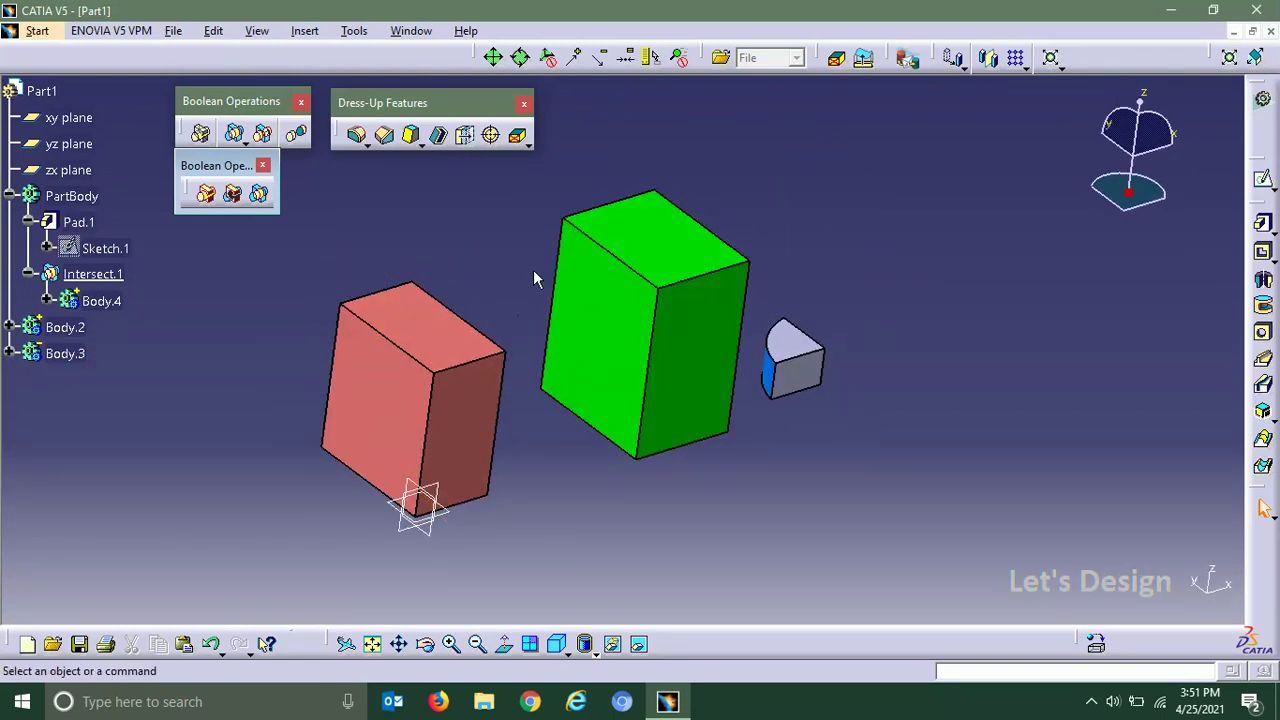
{"action": "mouse_move", "coordinate": [537, 277]}
{"action": "middle_mouse_down"}
{"action": "mouse_move", "coordinate": [504, 274]}
{"action": "mouse_move", "coordinate": [520, 285]}
{"action": "middle_mouse_up"}
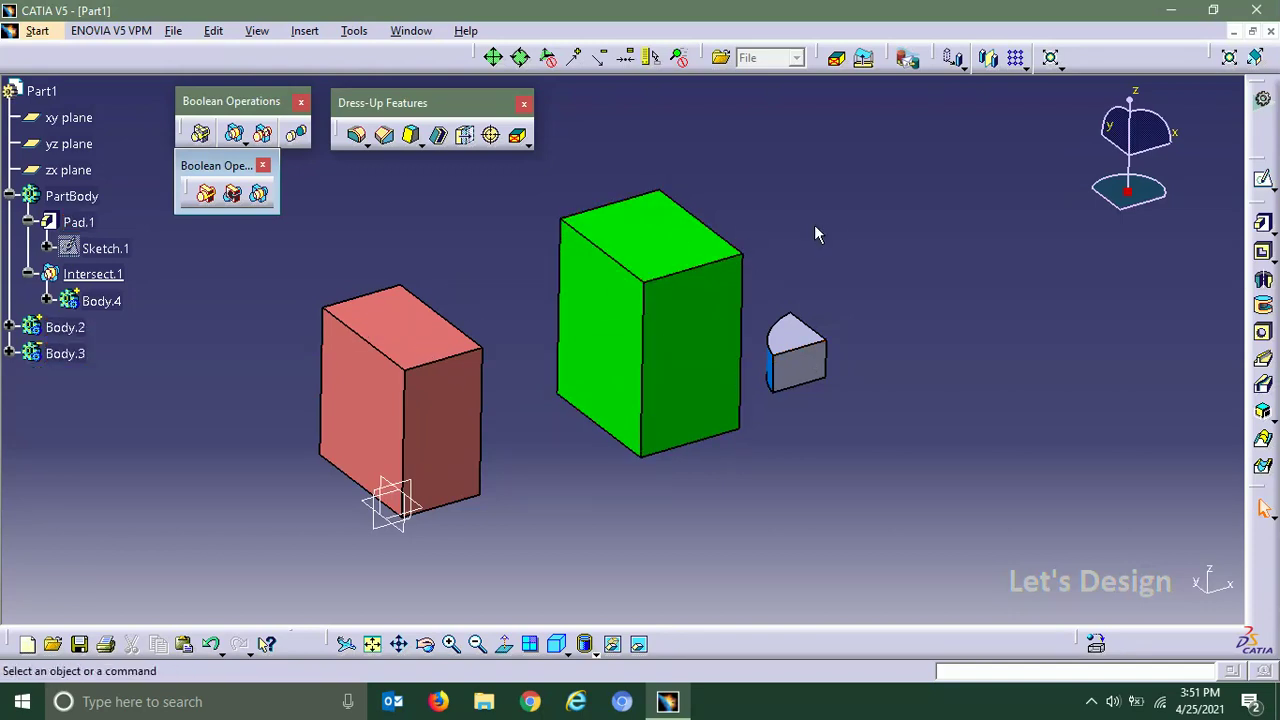
{"action": "middle_click_drag", "start_coordinate": [839, 231], "coordinate": [700, 210]}
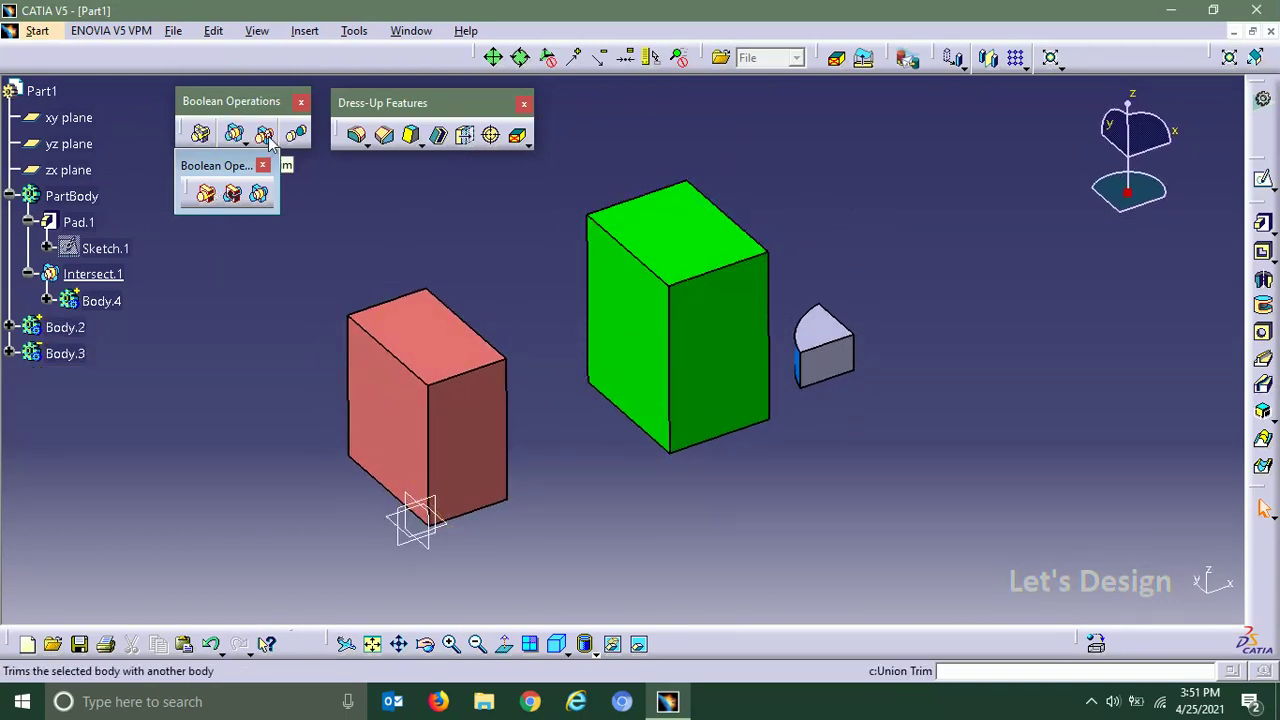
Close the current part and create a new Part Design part named Part1 with hybrid design enabled
{"action": "left_click_drag", "start_coordinate": [240, 166], "coordinate": [245, 187]}
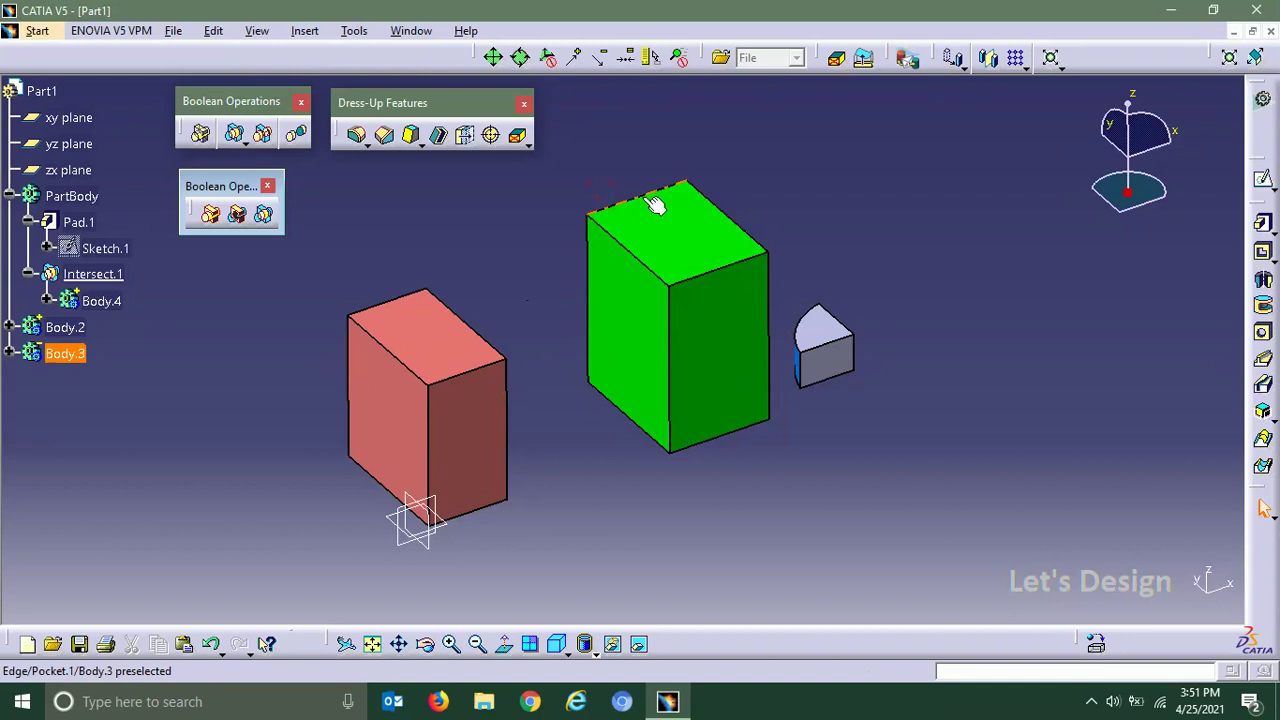
{"action": "left_click", "coordinate": [1270, 31]}
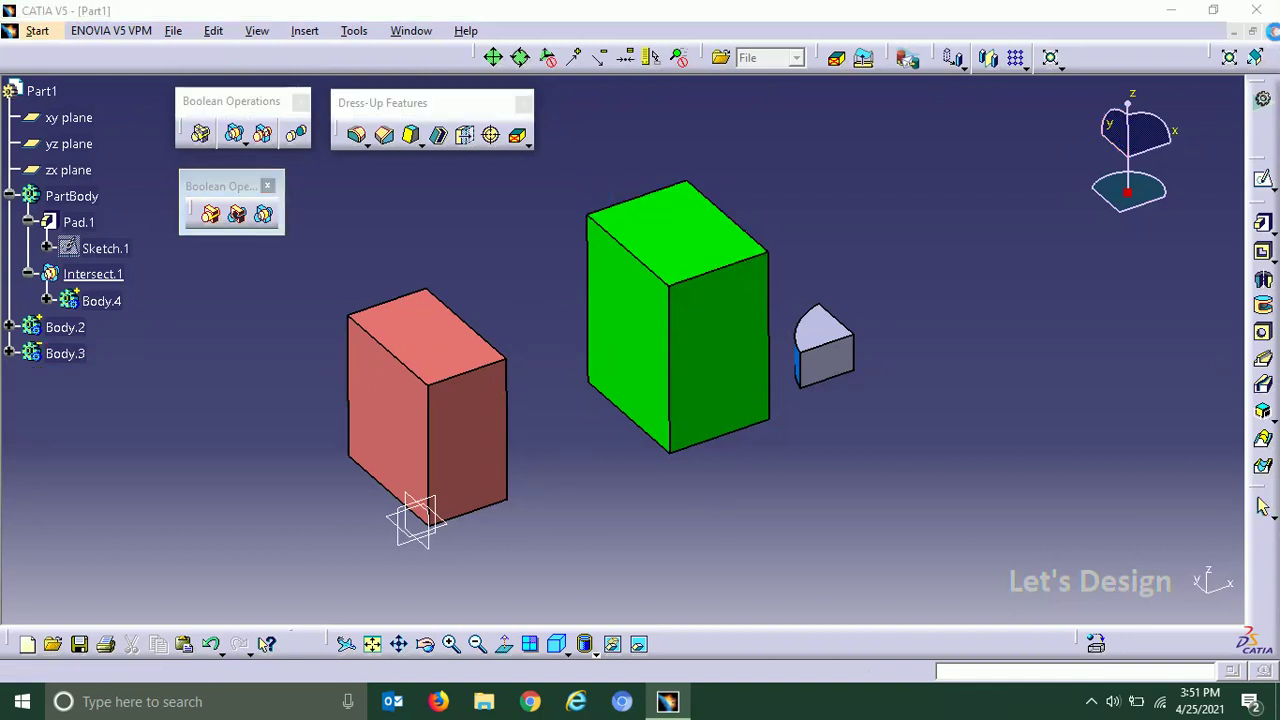
{"action": "left_click", "coordinate": [670, 392]}
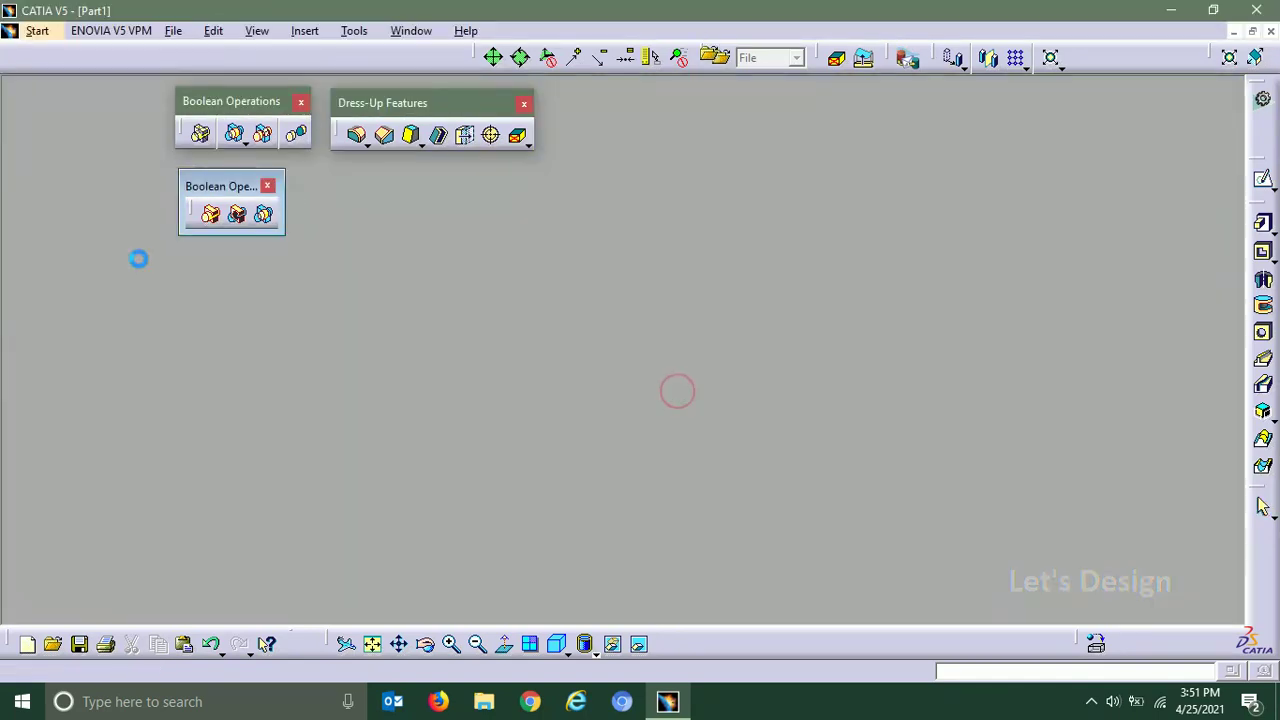
{"action": "left_click", "coordinate": [20, 31]}
{"action": "mouse_move", "coordinate": [80, 74]}
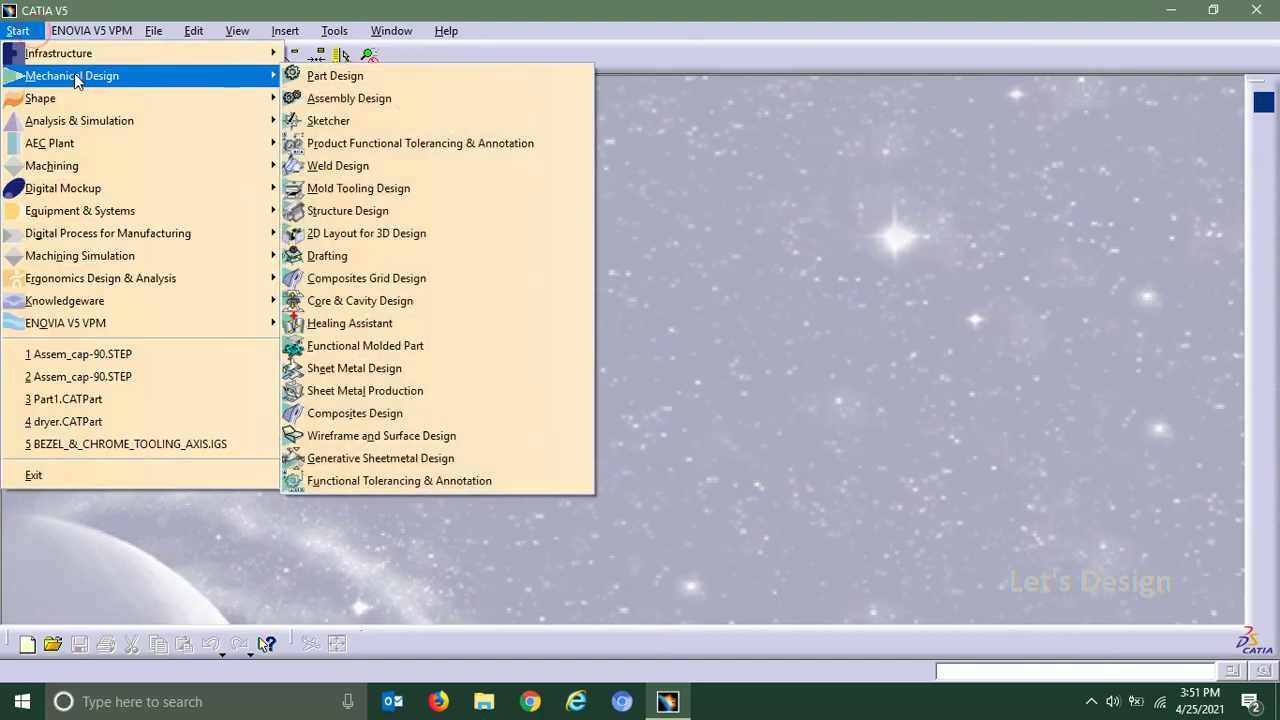
{"action": "left_click", "coordinate": [314, 72]}
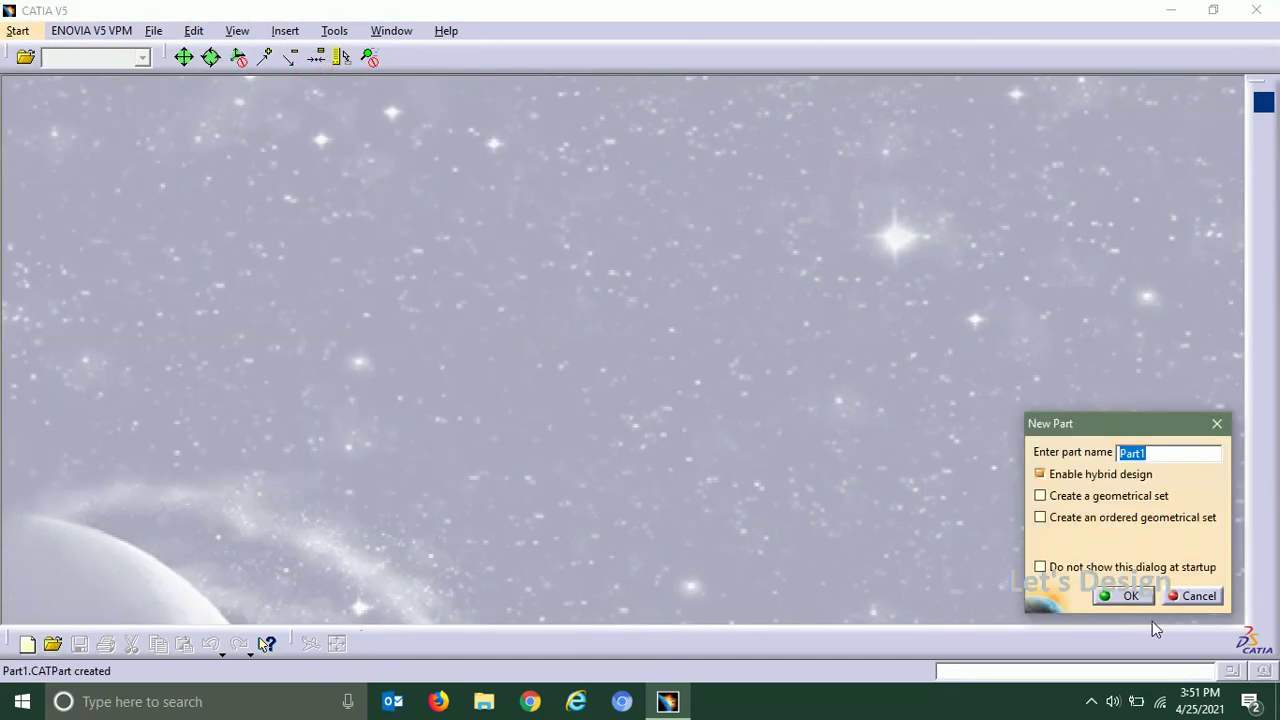
{"action": "left_click", "coordinate": [1130, 598]}
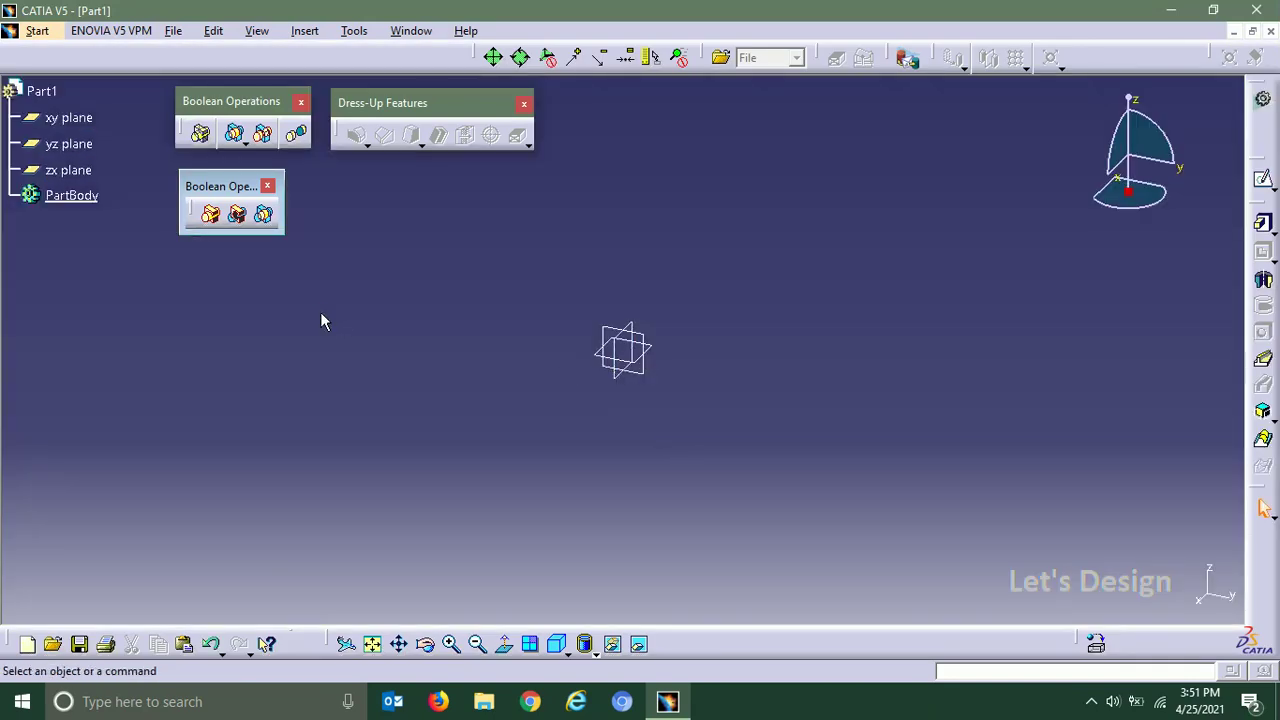
Sketch a rectangle on the xy plane with one corner at the origin and exit the sketch
{"action": "left_click", "coordinate": [1262, 182]}
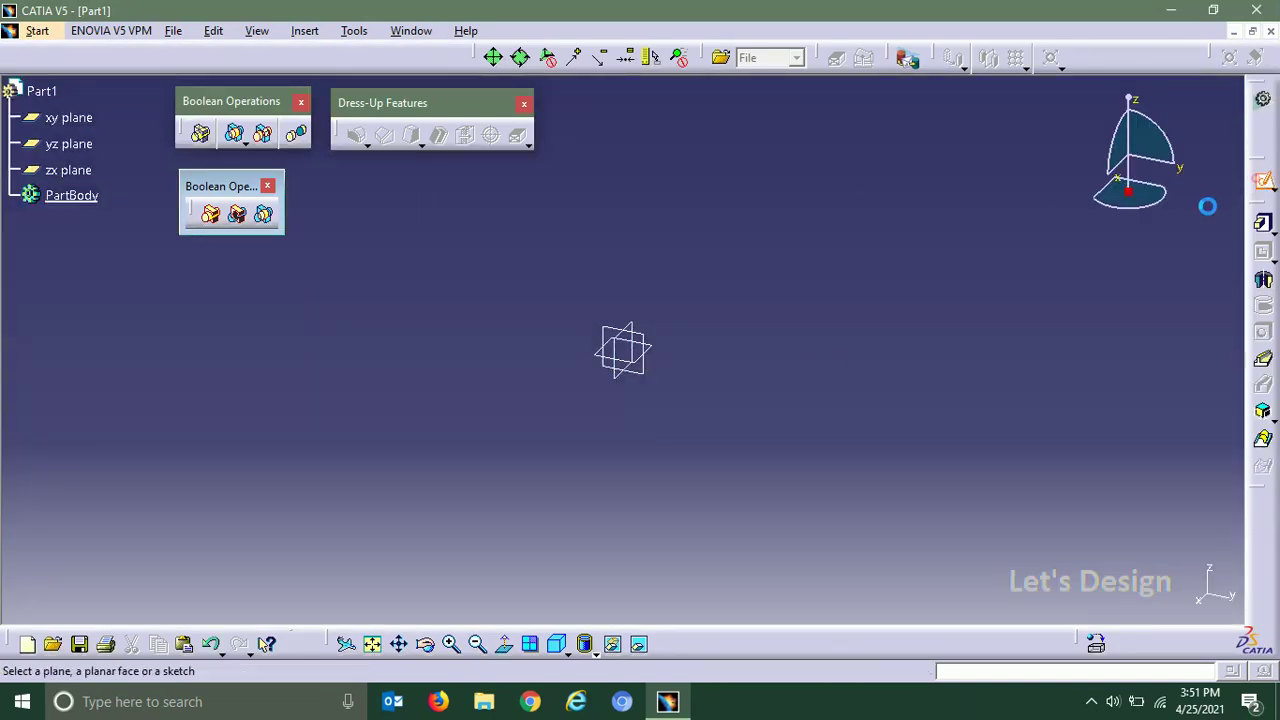
{"action": "left_click", "coordinate": [658, 352]}
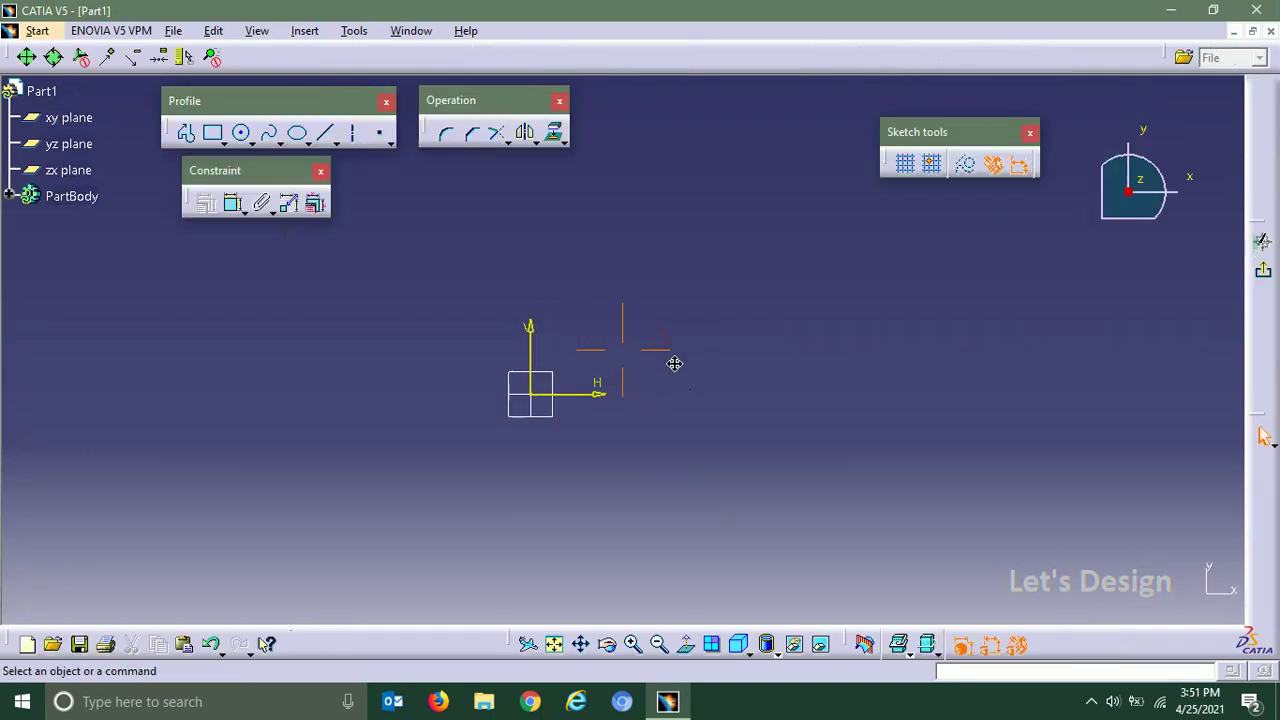
{"action": "left_click", "coordinate": [213, 133]}
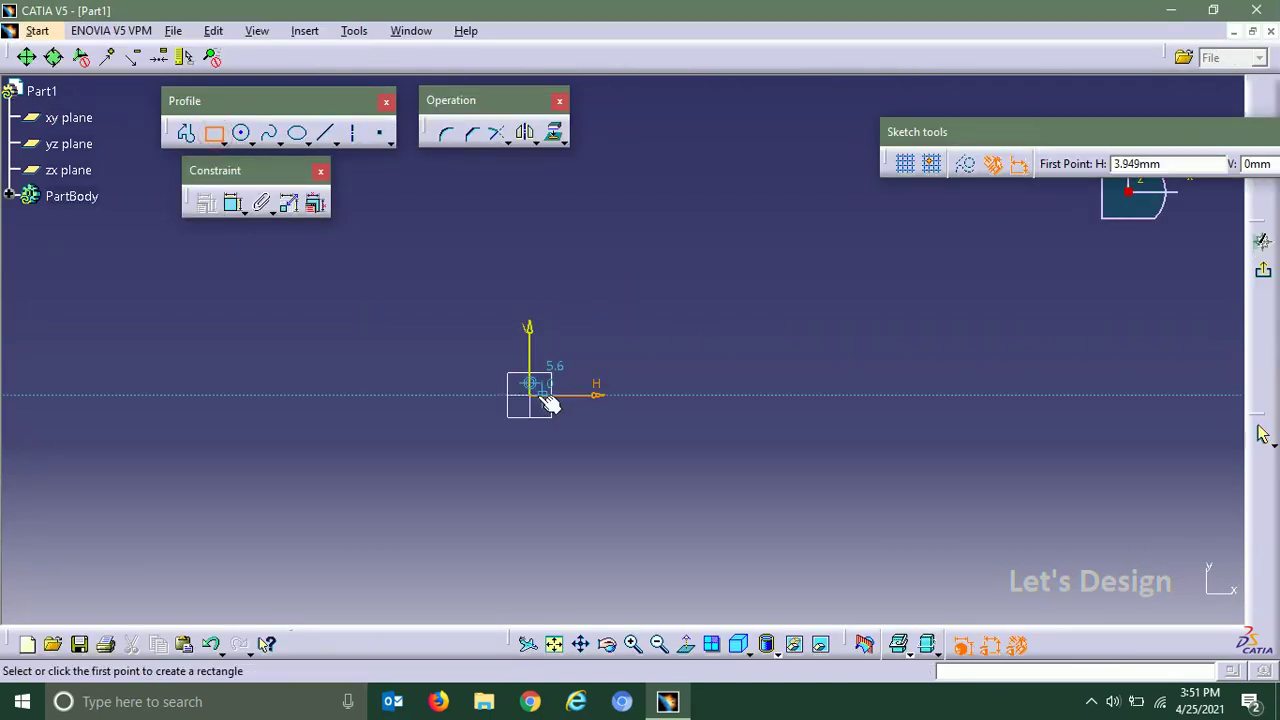
{"action": "left_click", "coordinate": [537, 397]}
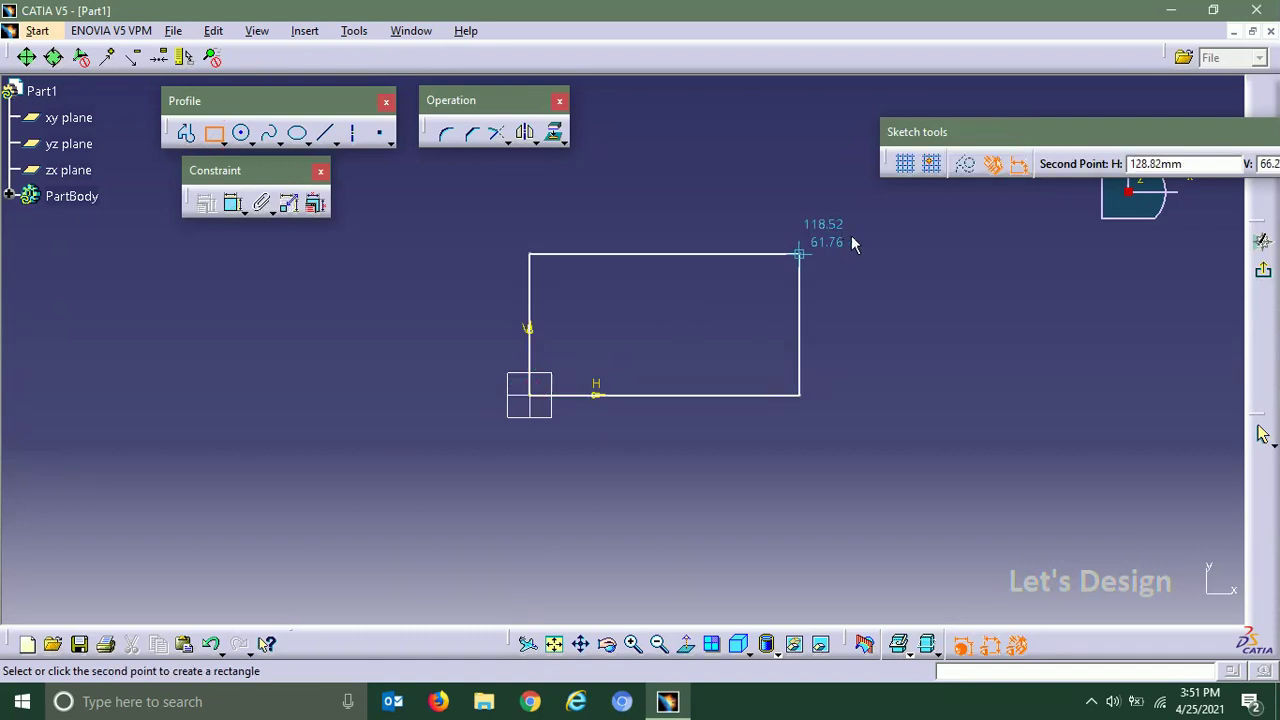
{"action": "middle_click_drag", "start_coordinate": [883, 231], "coordinate": [794, 281]}
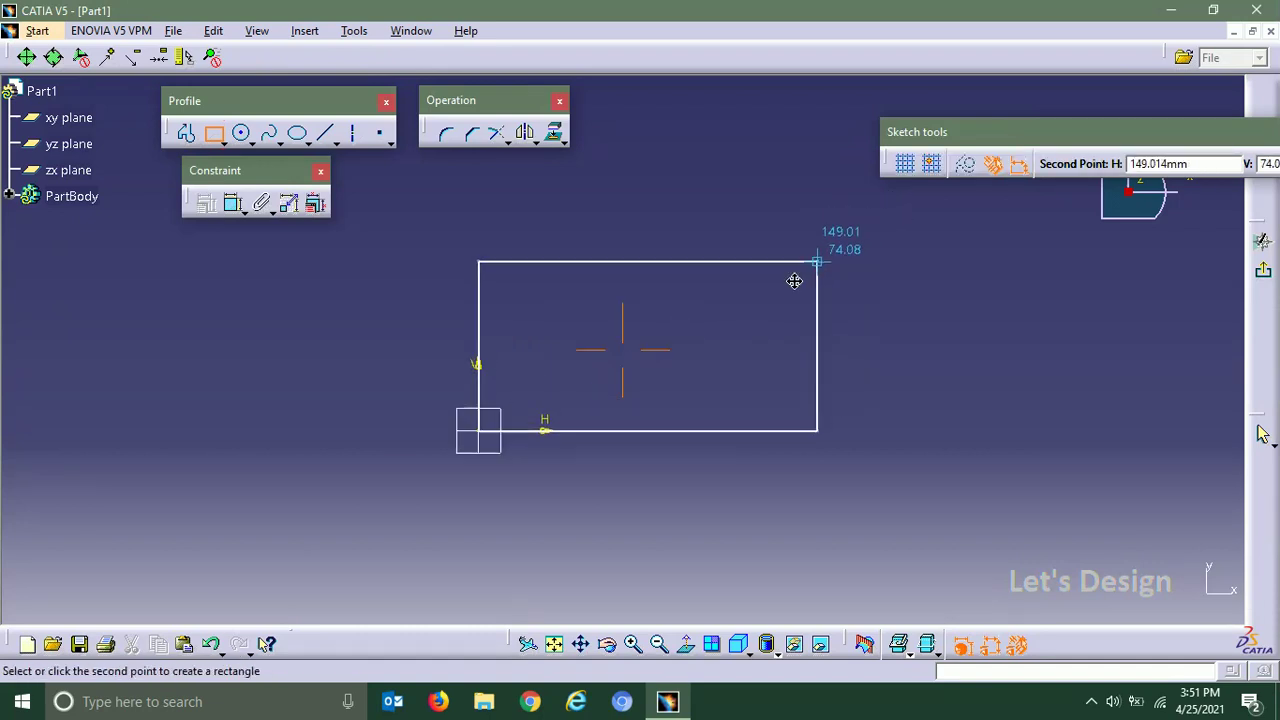
{"action": "left_click", "coordinate": [836, 237]}
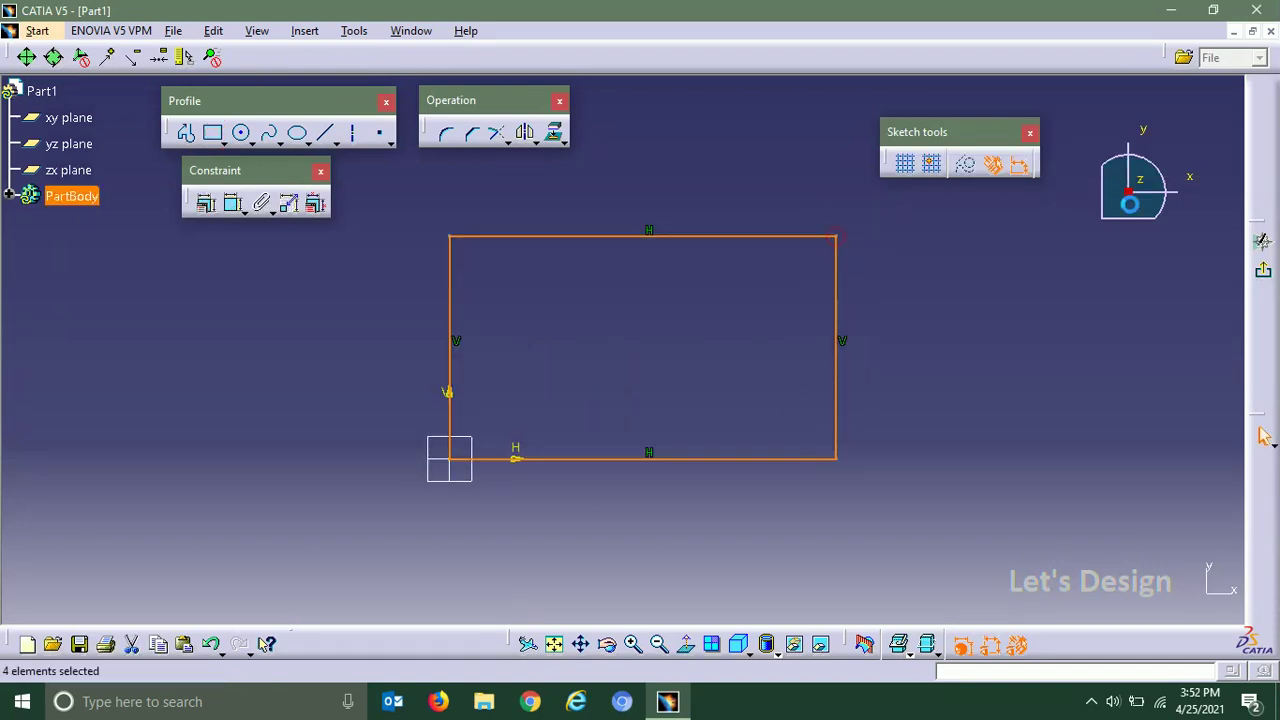
{"action": "left_click", "coordinate": [1261, 270]}
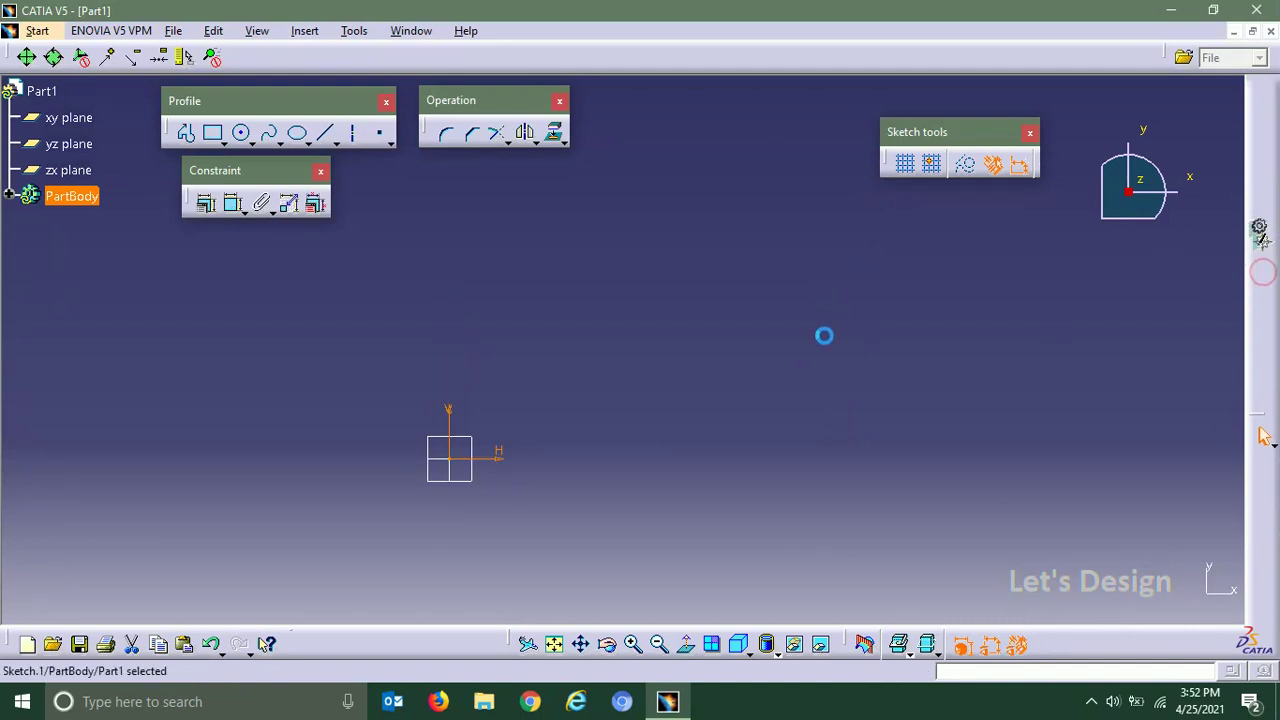
{"action": "left_click", "coordinate": [627, 344]}
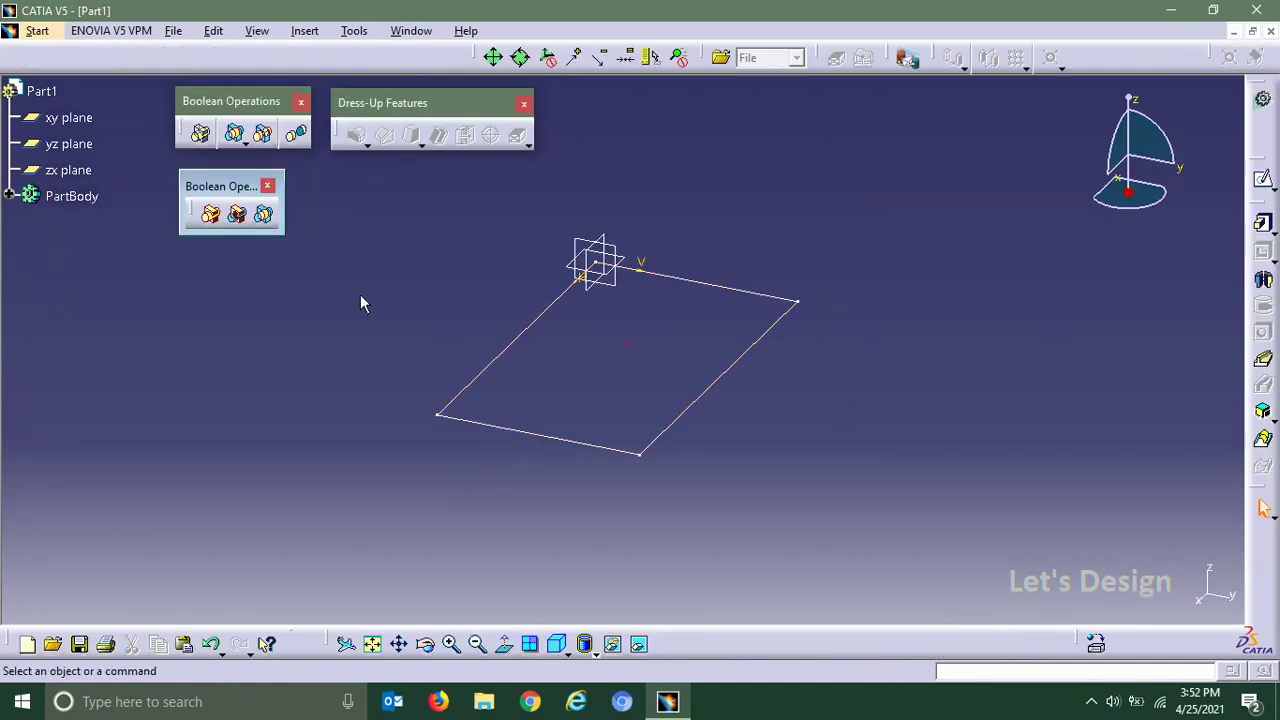
Pad the rectangle sketch to a length of 20 mm
{"action": "left_click", "coordinate": [1265, 226]}
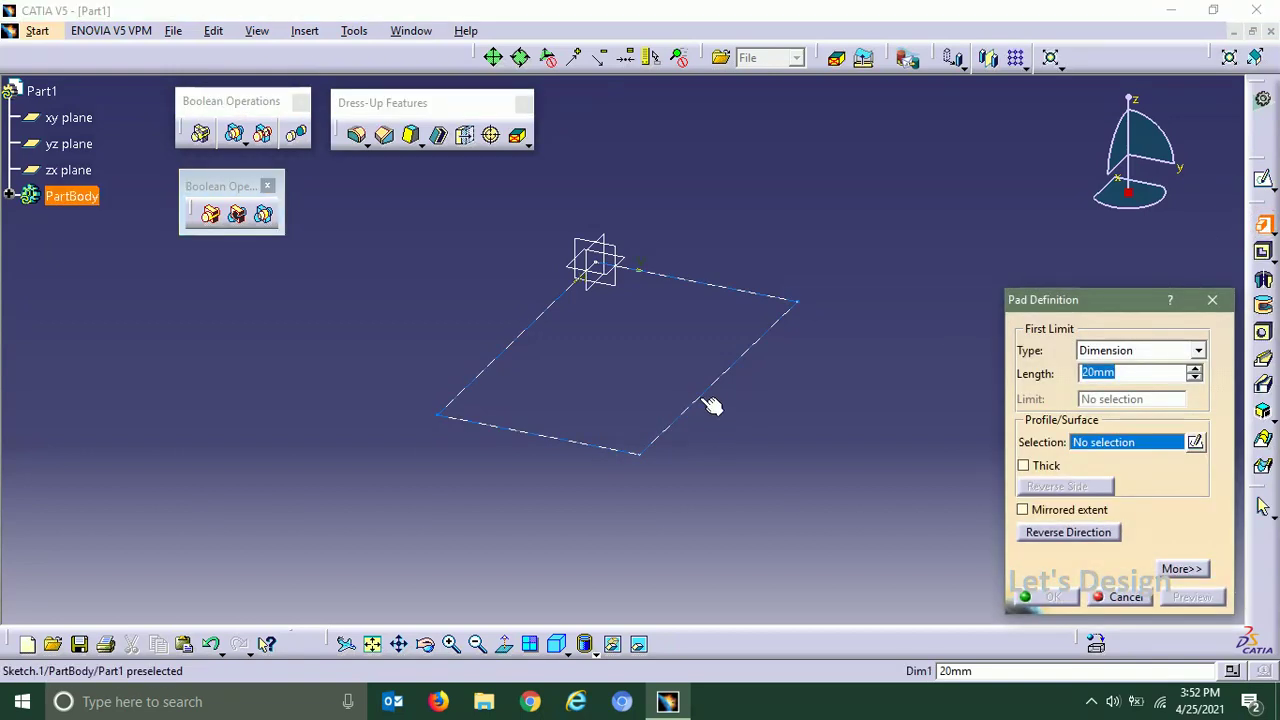
{"action": "left_click", "coordinate": [680, 437]}
{"action": "mouse_move", "coordinate": [500, 491]}
{"action": "middle_mouse_down"}
{"action": "mouse_move", "coordinate": [730, 428]}
{"action": "mouse_move", "coordinate": [834, 443]}
{"action": "mouse_move", "coordinate": [583, 480]}
{"action": "middle_mouse_up"}
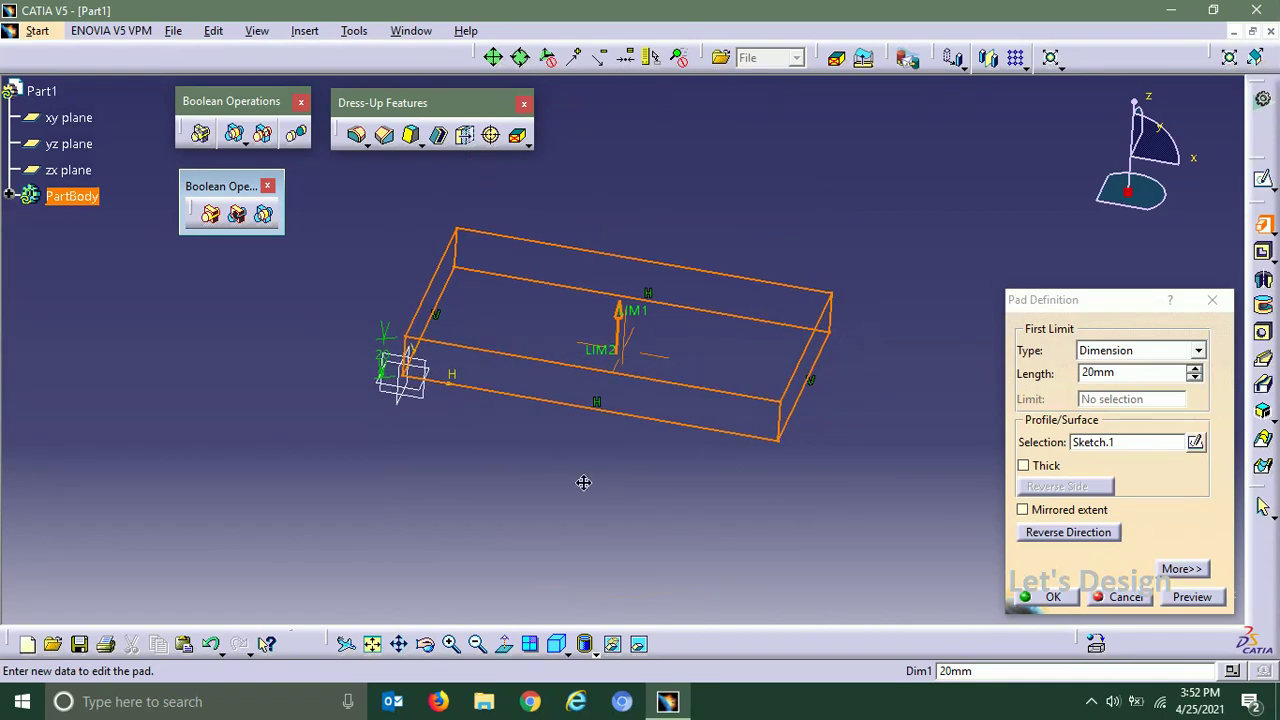
{"action": "left_click", "coordinate": [1035, 597]}
{"action": "middle_click_drag", "start_coordinate": [480, 457], "coordinate": [609, 457]}
{"action": "middle_click_drag", "start_coordinate": [591, 214], "coordinate": [472, 262]}
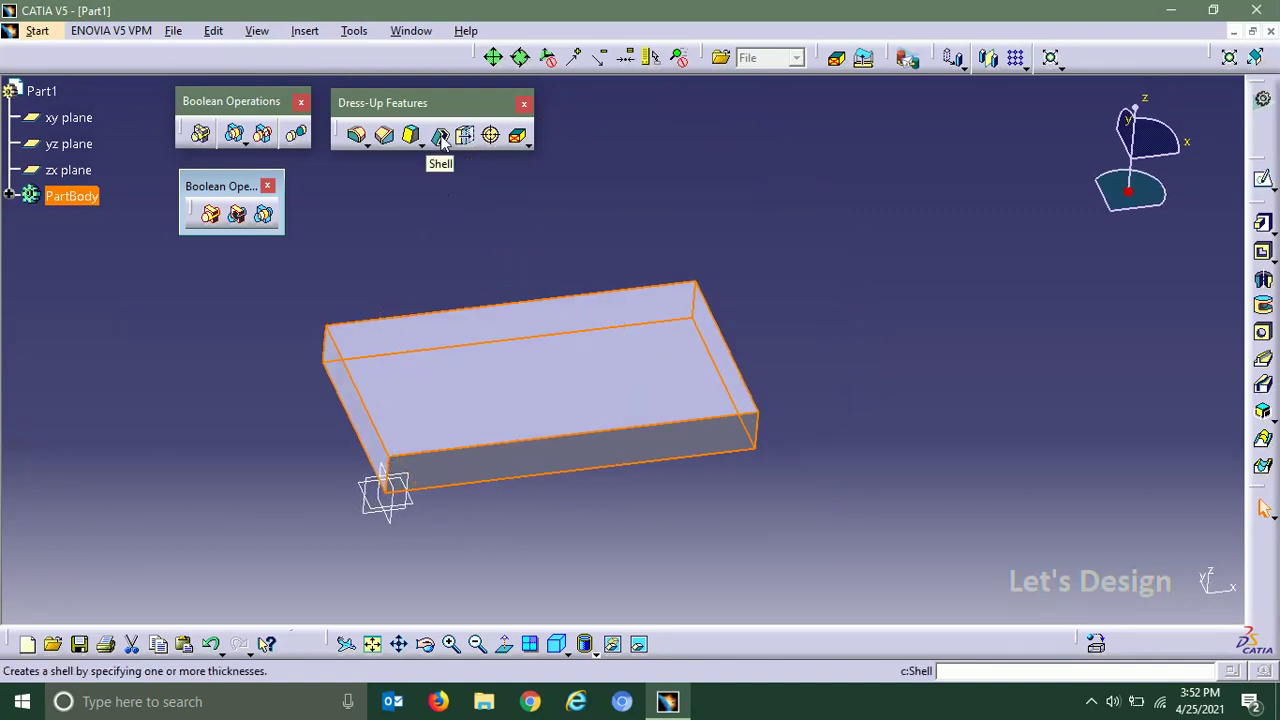
Shell the block with a 2 mm inside thickness, removing its top face
{"action": "left_click", "coordinate": [441, 138]}
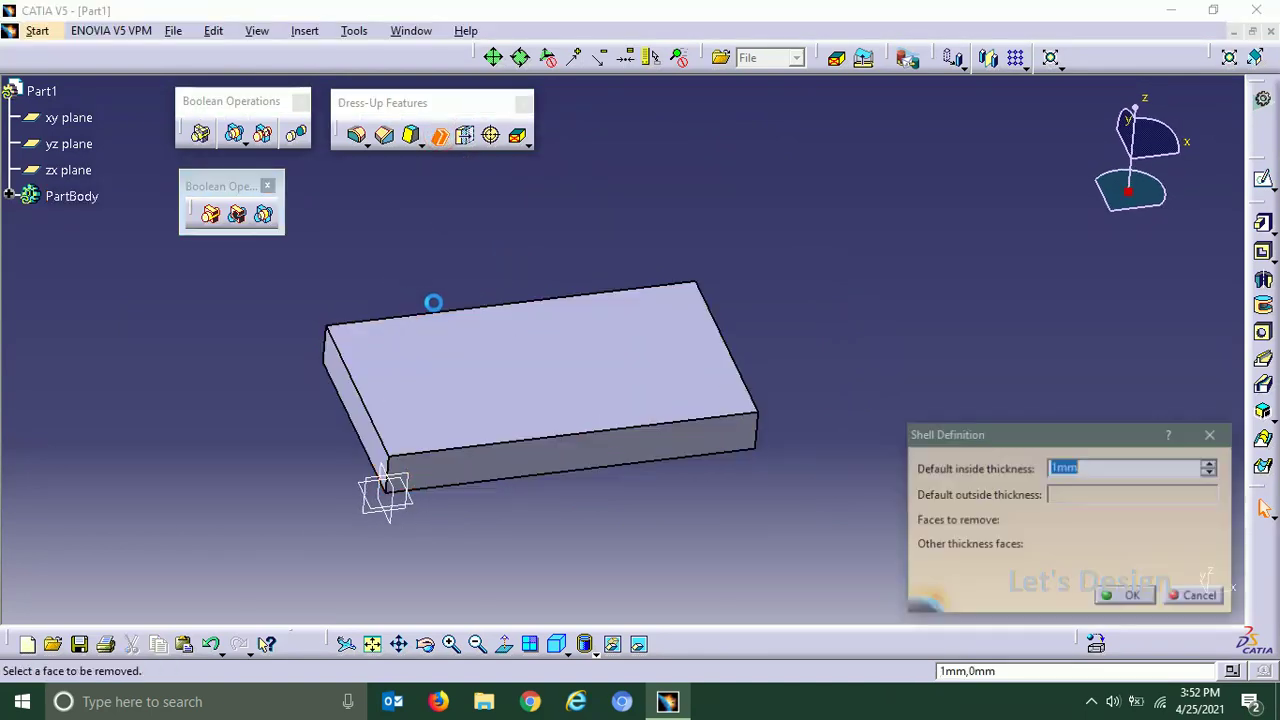
{"action": "middle_click_drag", "start_coordinate": [473, 241], "coordinate": [477, 266]}
{"action": "left_click", "coordinate": [578, 392]}
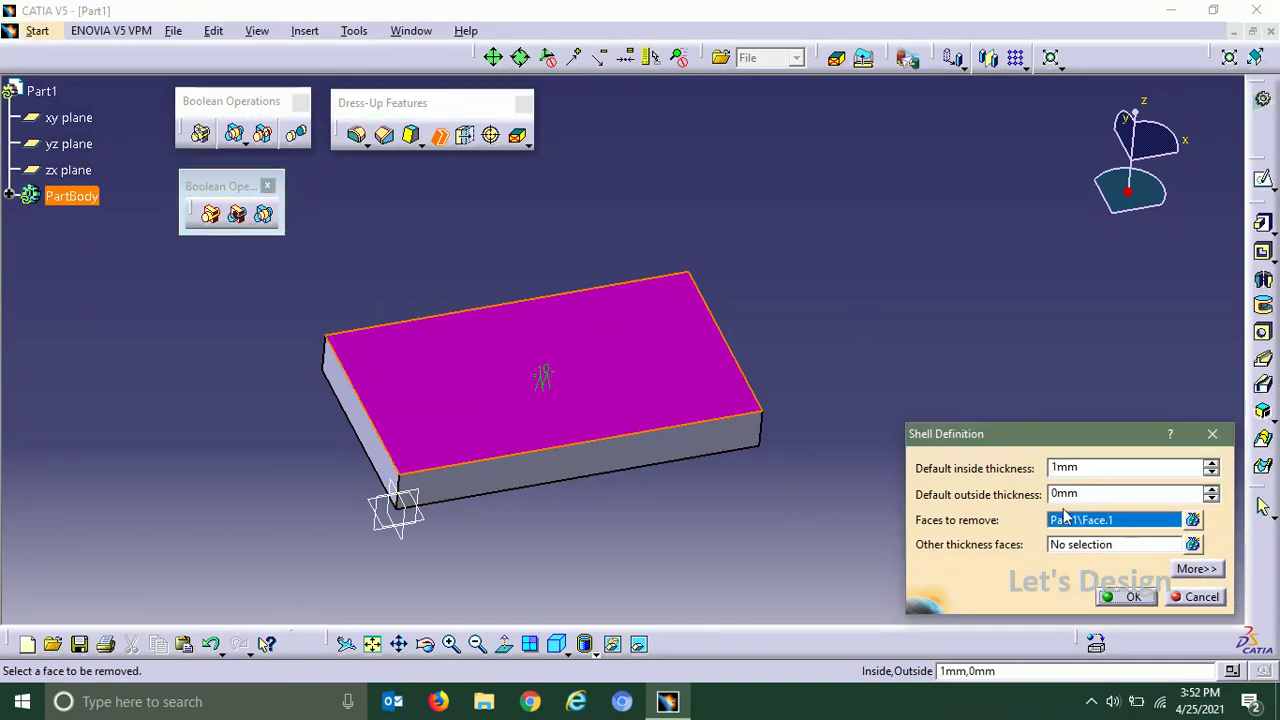
{"action": "left_click", "coordinate": [1211, 463]}
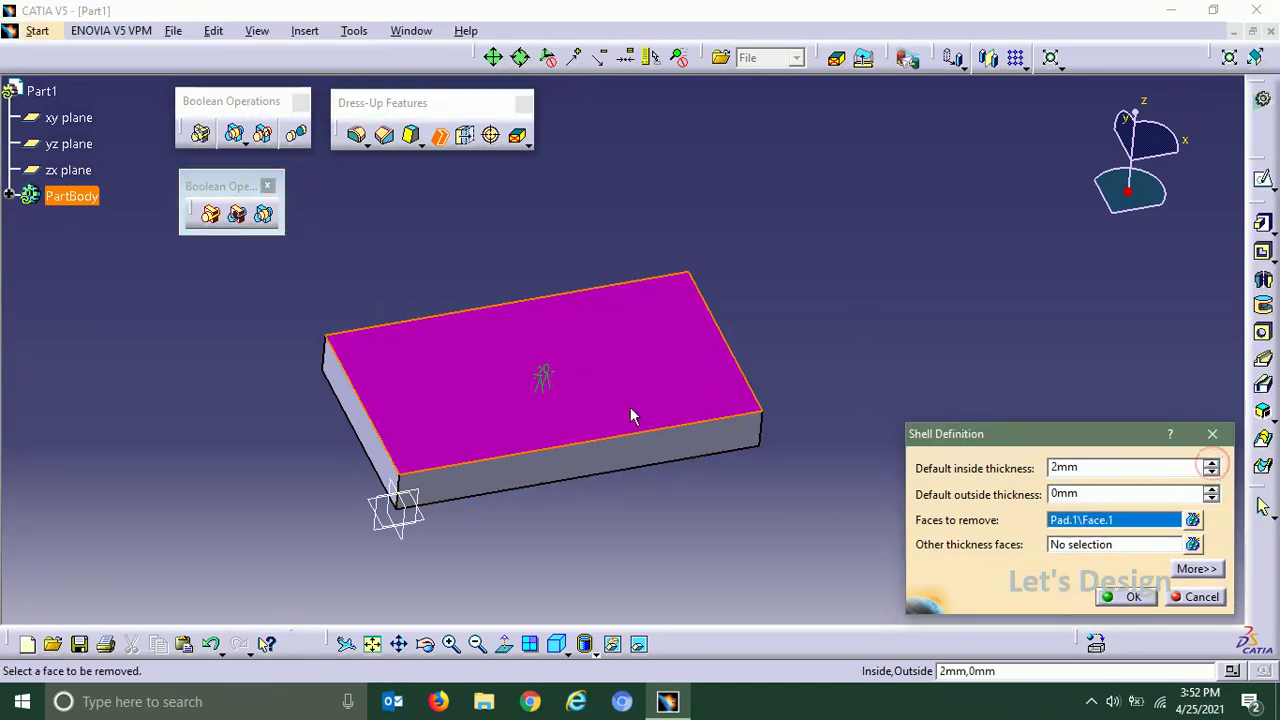
{"action": "left_click", "coordinate": [1127, 596]}
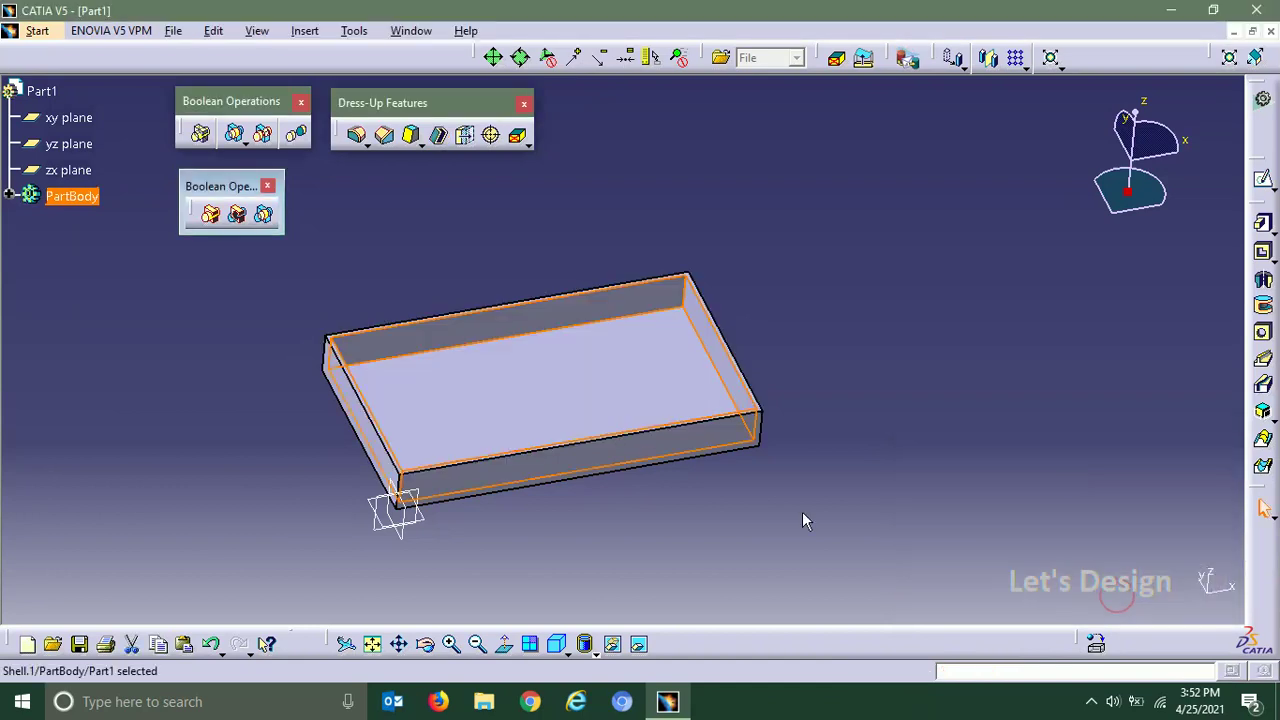
{"action": "left_click", "coordinate": [838, 348]}
{"action": "middle_click_drag", "start_coordinate": [699, 219], "coordinate": [700, 250]}
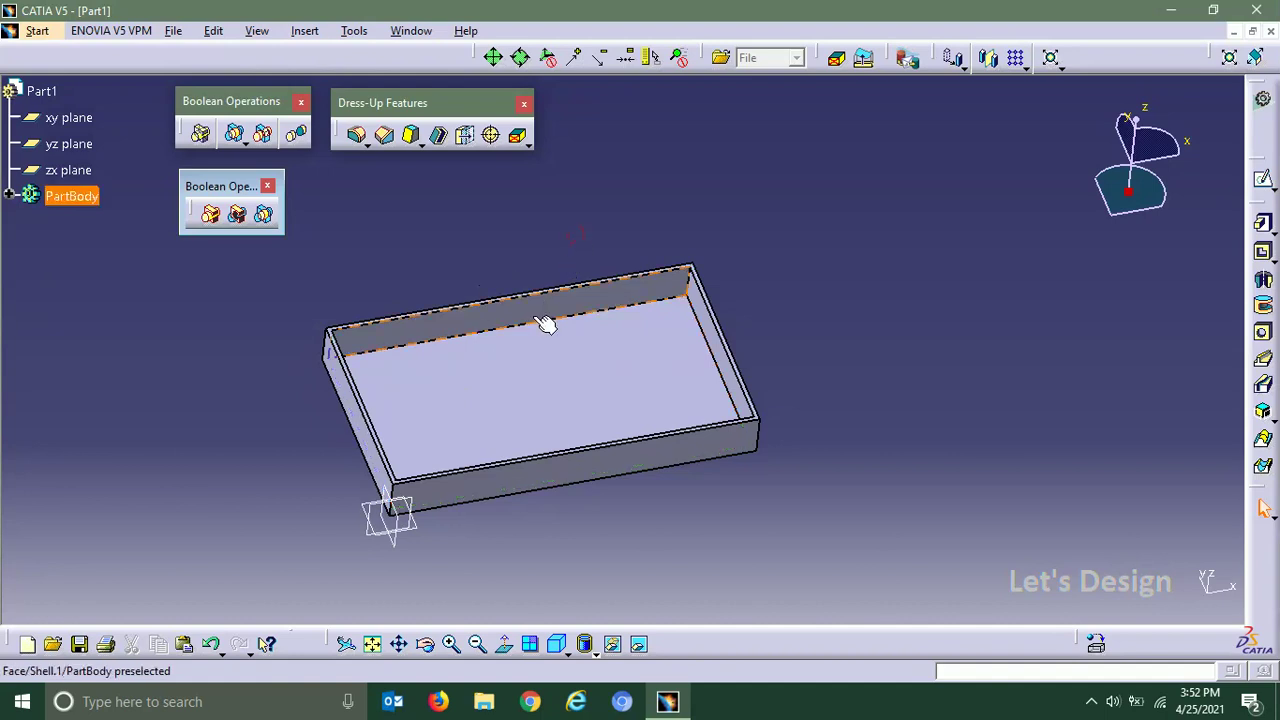
Insert a second body into the part and define it as the in-work object
{"action": "left_click", "coordinate": [308, 33]}
{"action": "left_click", "coordinate": [318, 74]}
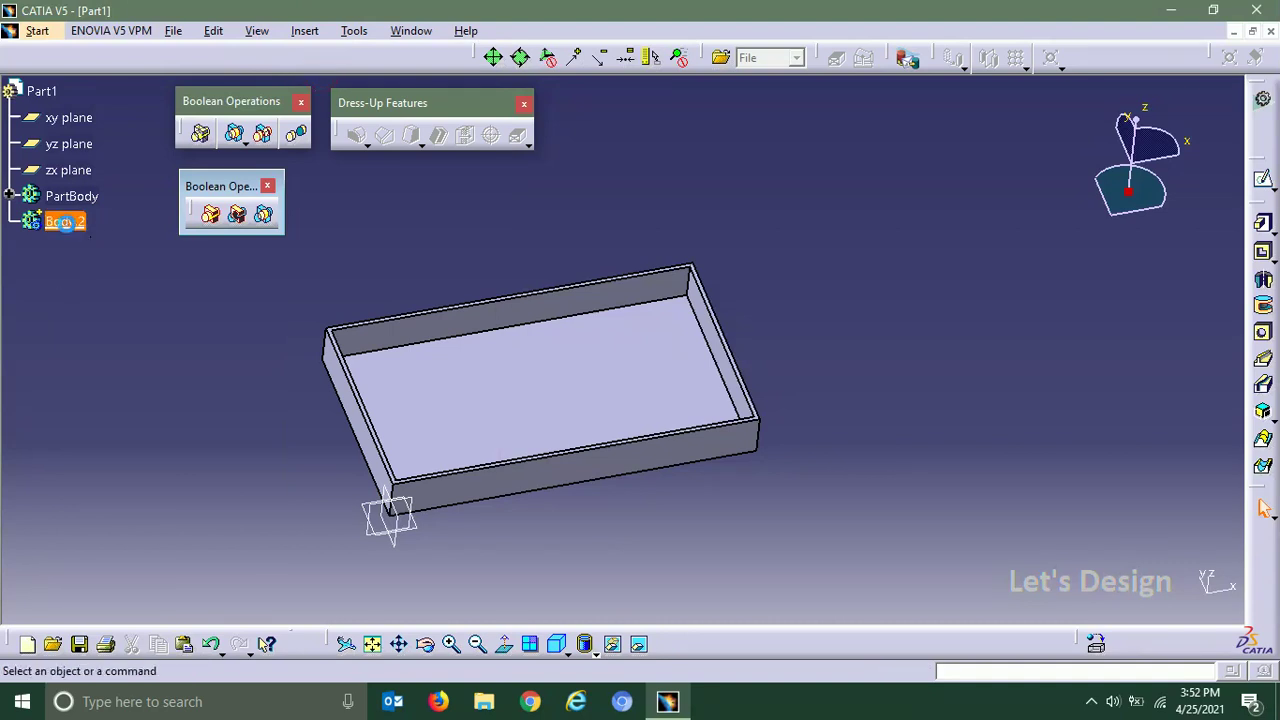
{"action": "right_click", "coordinate": [85, 229]}
{"action": "left_click", "coordinate": [110, 360]}
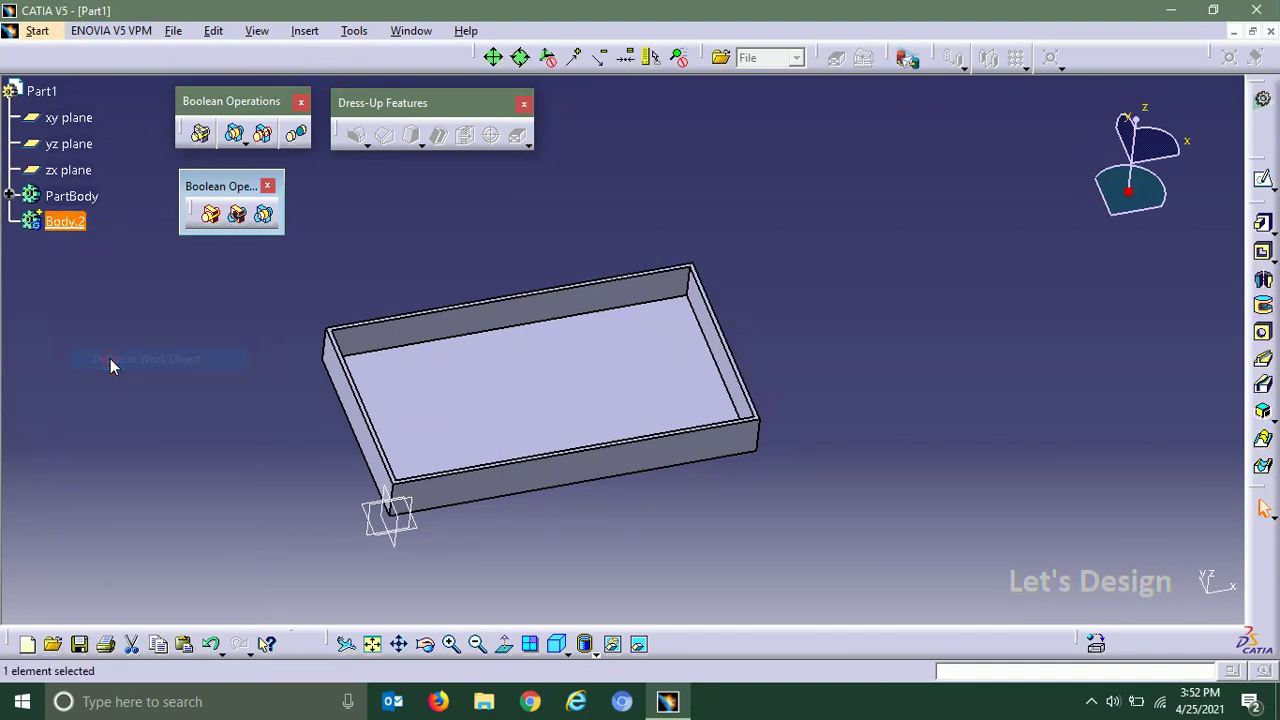
Sketch a circle on the xy plane centred at about (184.5, 108) mm, overlapping the tray's far corner, and exit the sketch
{"action": "left_click", "coordinate": [1264, 181]}
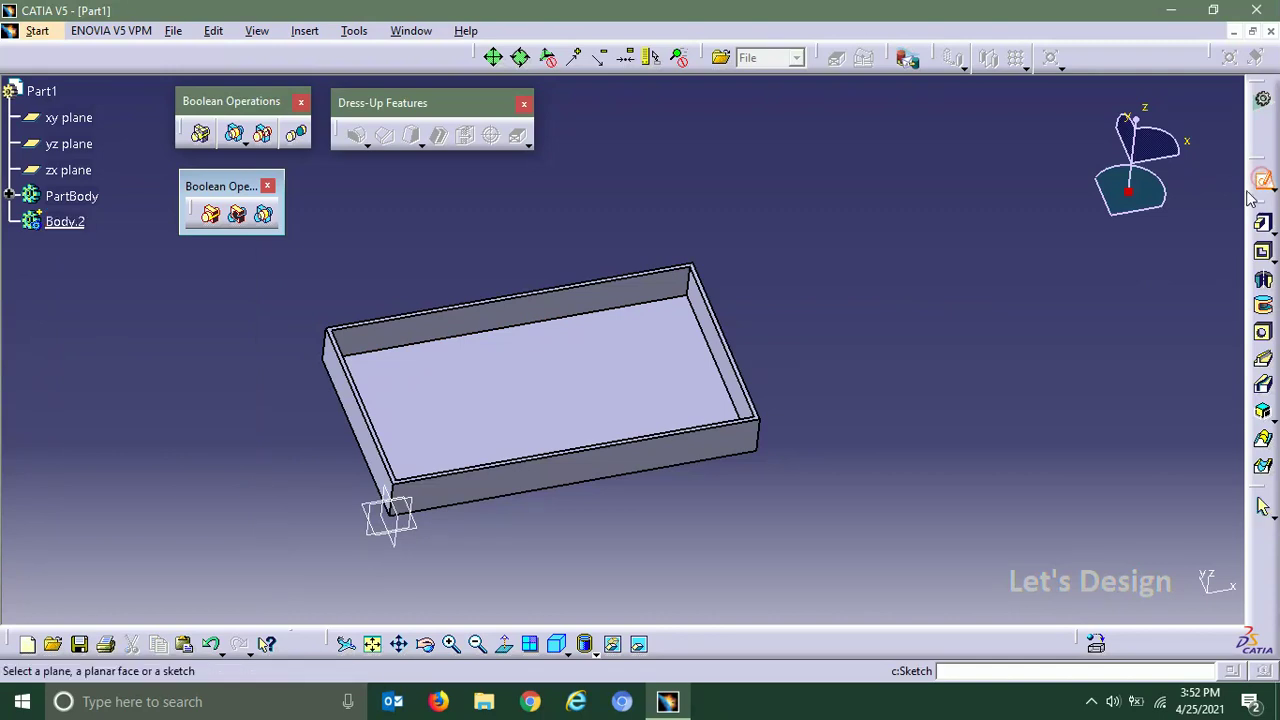
{"action": "mouse_move", "coordinate": [489, 526]}
{"action": "middle_mouse_down"}
{"action": "mouse_move", "coordinate": [474, 489]}
{"action": "mouse_move", "coordinate": [415, 478]}
{"action": "middle_mouse_up"}
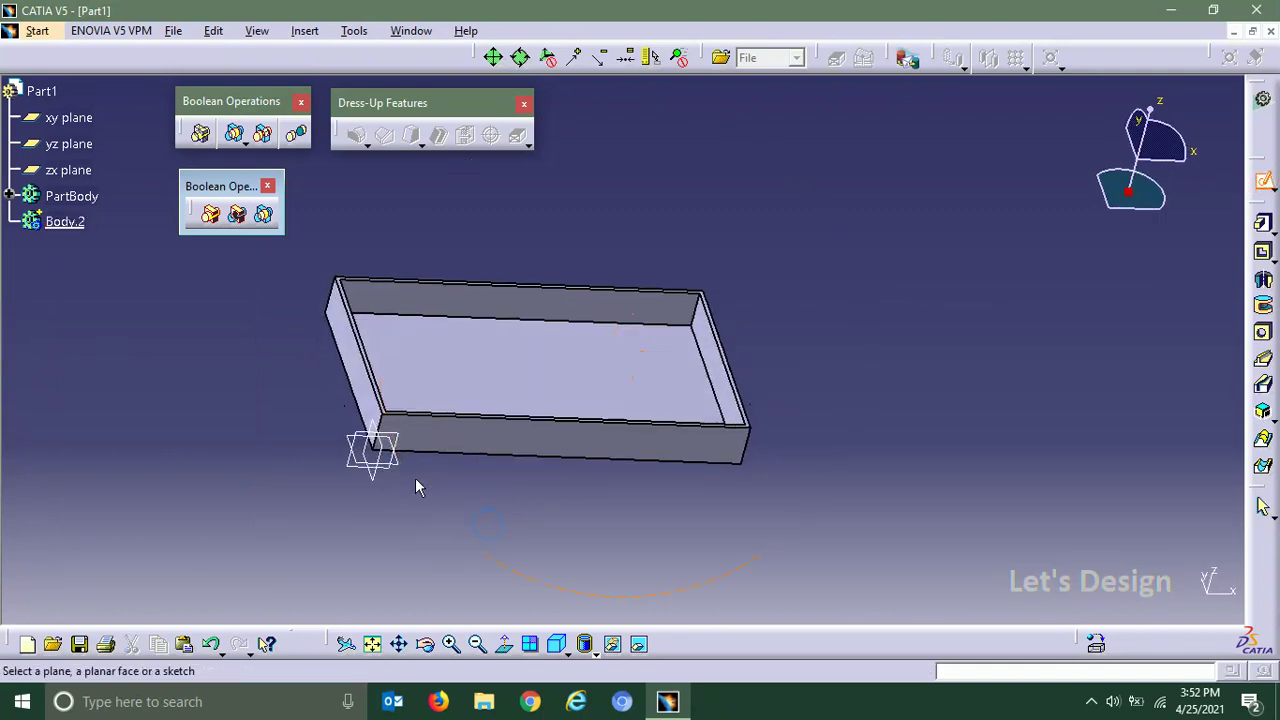
{"action": "left_click", "coordinate": [405, 460]}
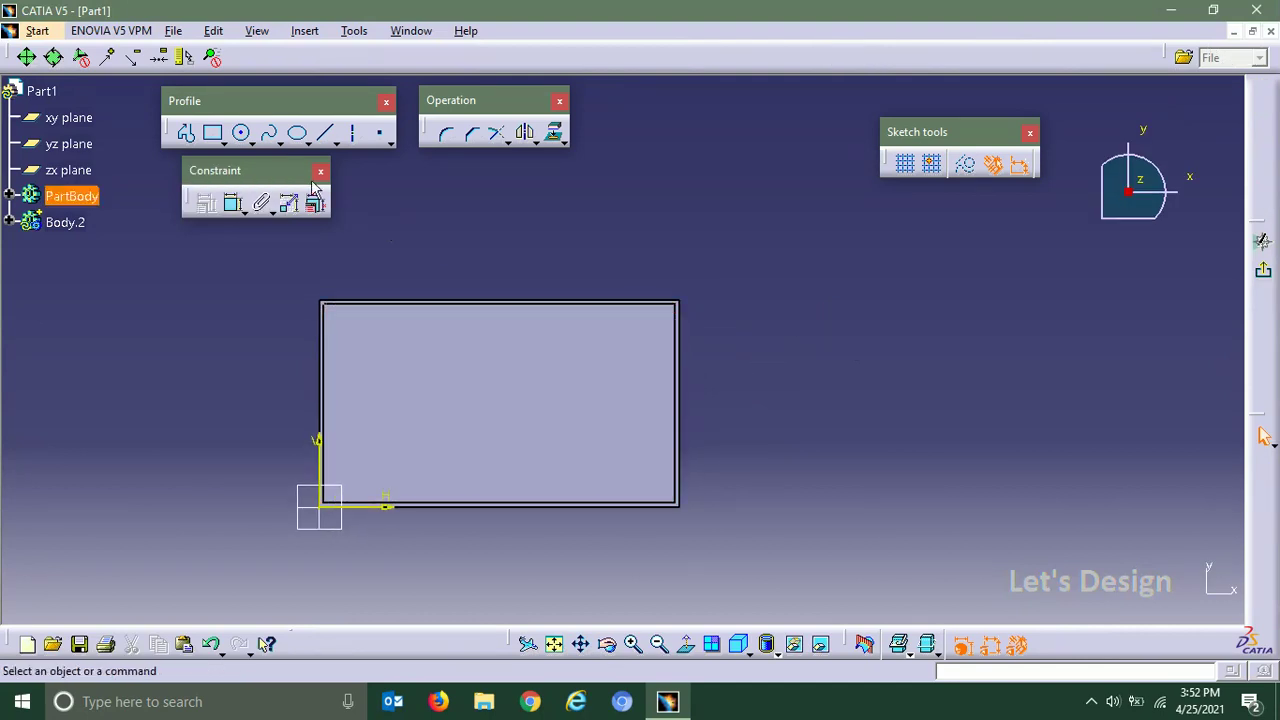
{"action": "left_click", "coordinate": [242, 133]}
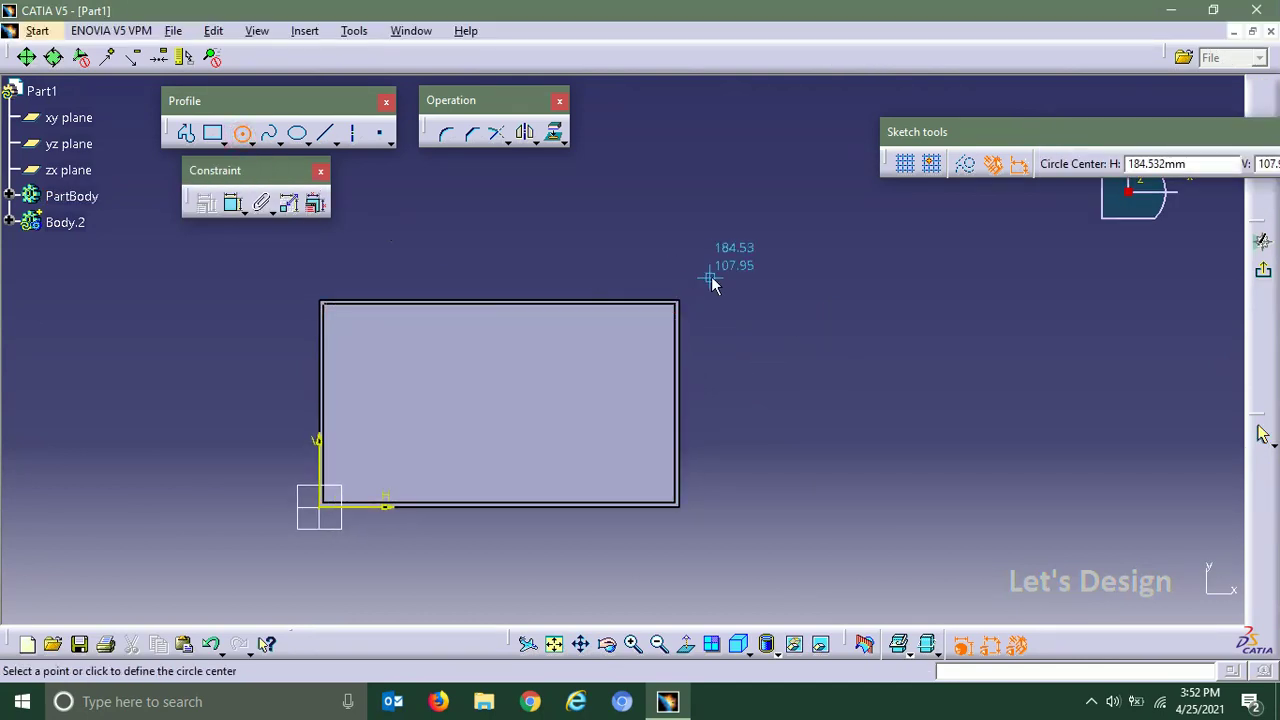
{"action": "left_click", "coordinate": [709, 278]}
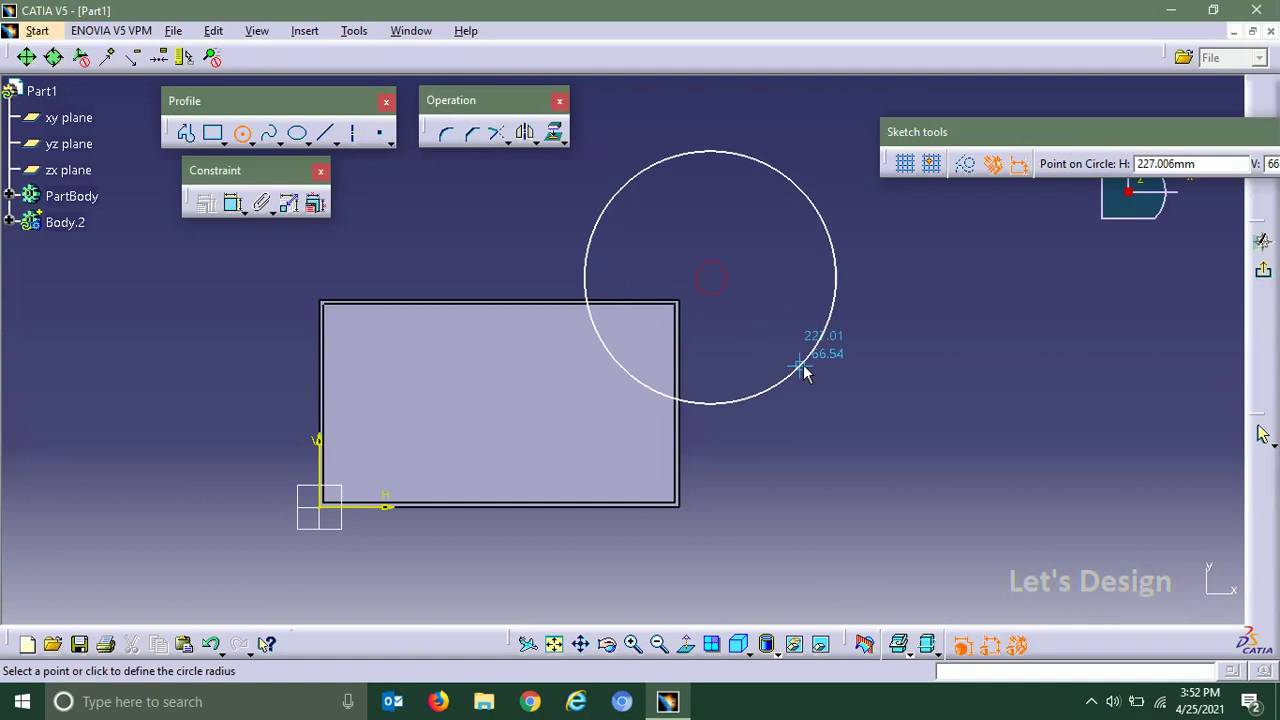
{"action": "left_click", "coordinate": [812, 372]}
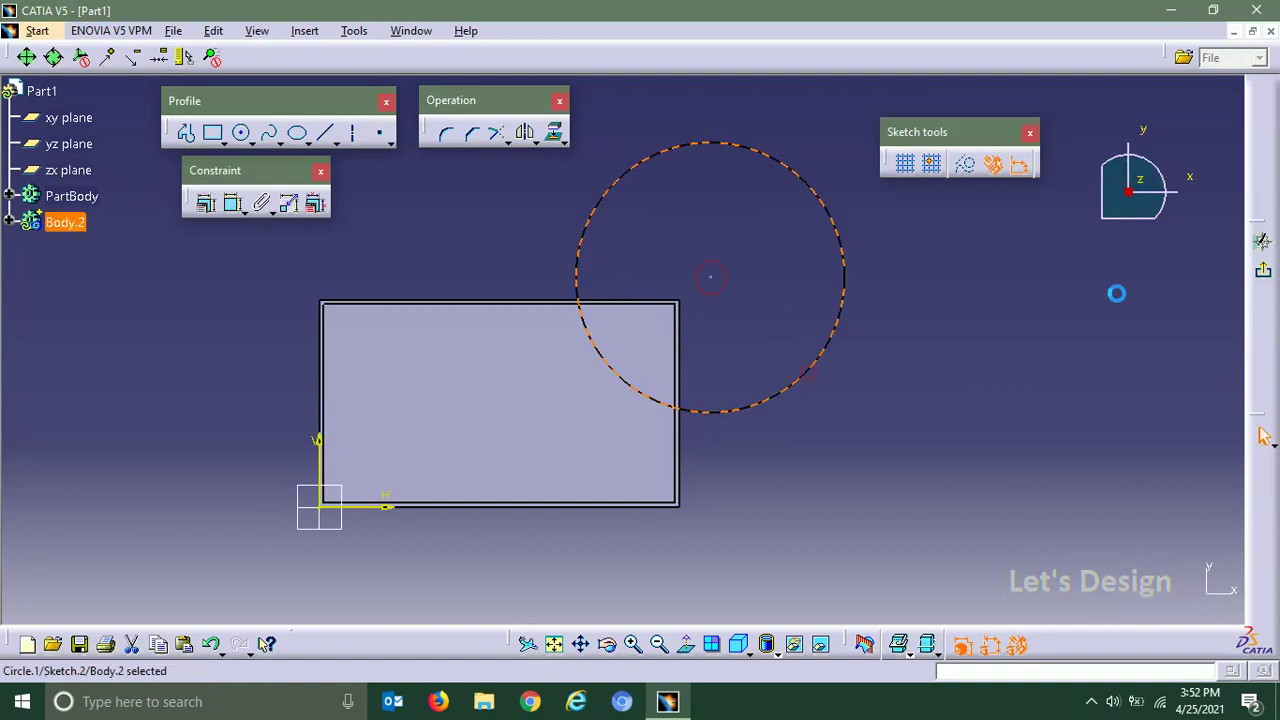
{"action": "left_click", "coordinate": [1263, 270]}
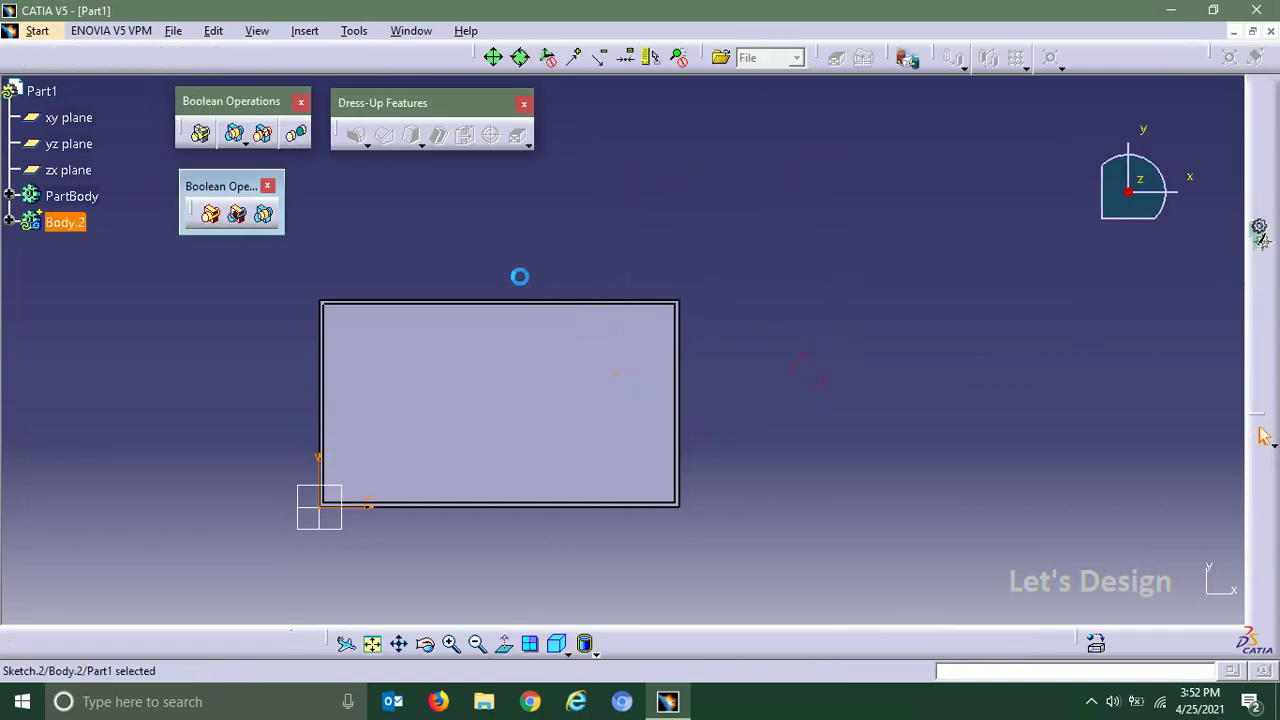
Pad the circle sketch to a length of 20 mm
{"action": "left_click", "coordinate": [1263, 224]}
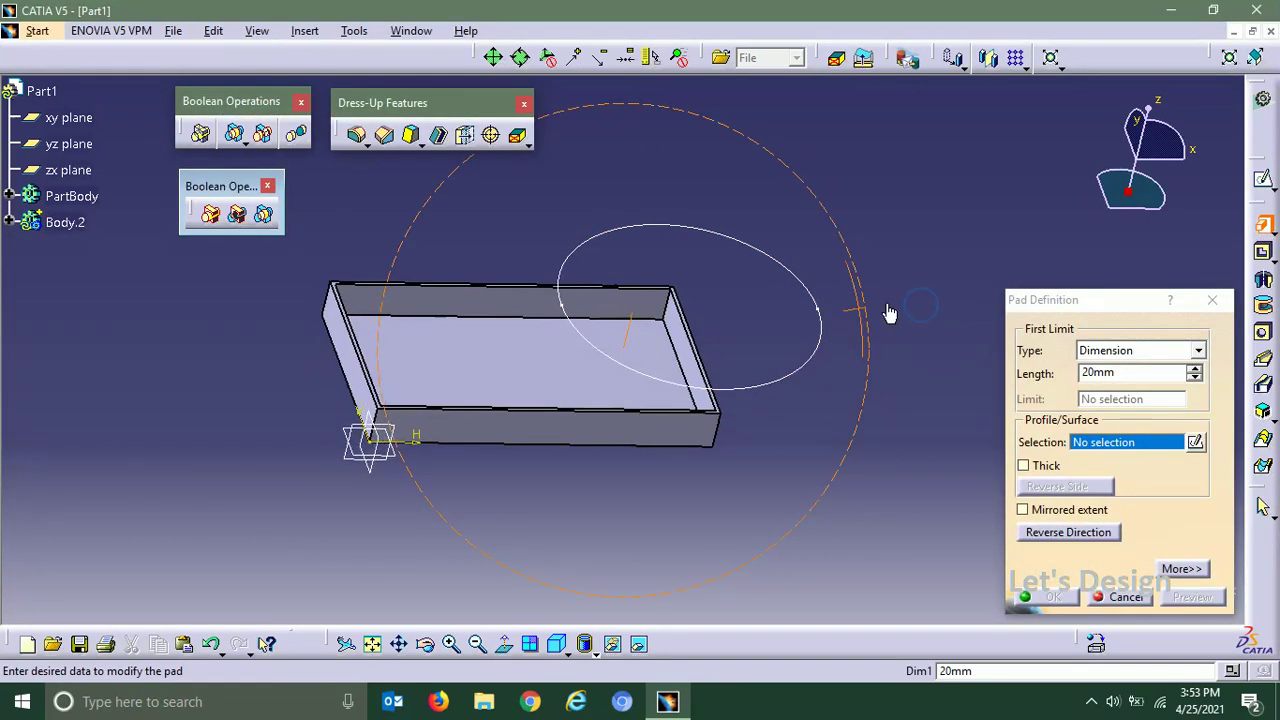
{"action": "left_click", "coordinate": [830, 346]}
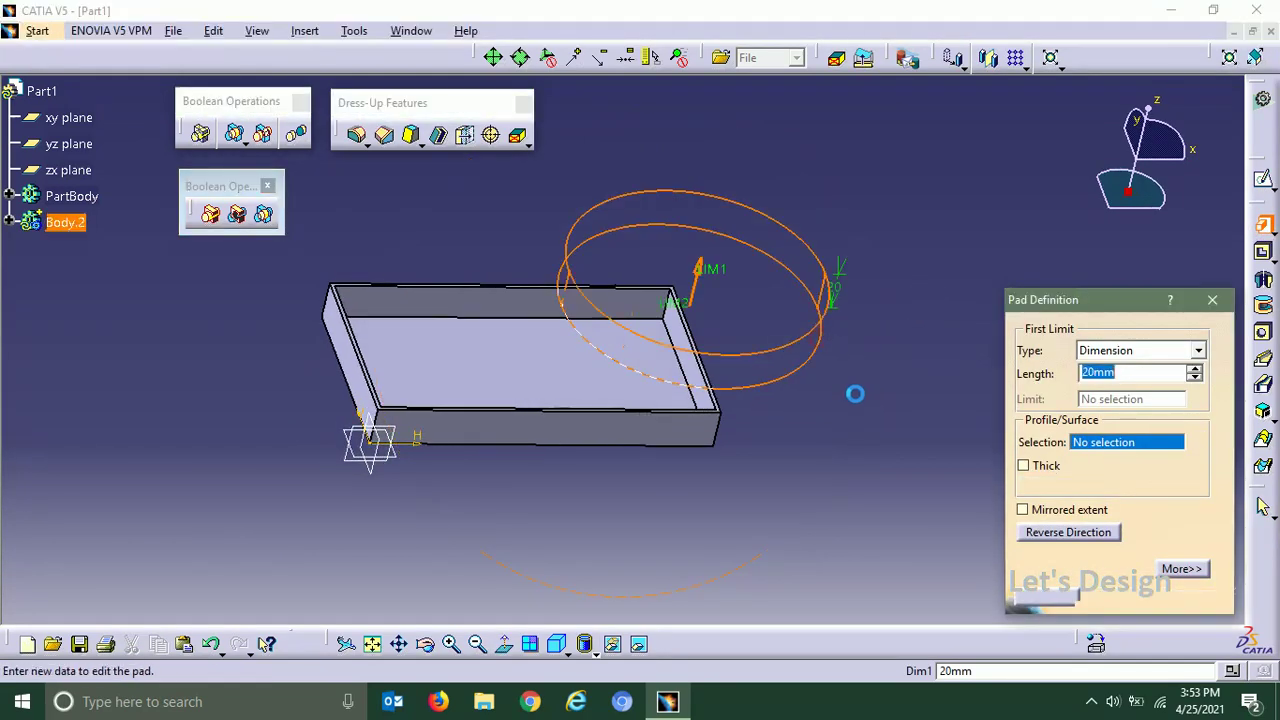
{"action": "mouse_move", "coordinate": [829, 434]}
{"action": "middle_mouse_down"}
{"action": "mouse_move", "coordinate": [705, 377]}
{"action": "mouse_move", "coordinate": [787, 489]}
{"action": "middle_mouse_up"}
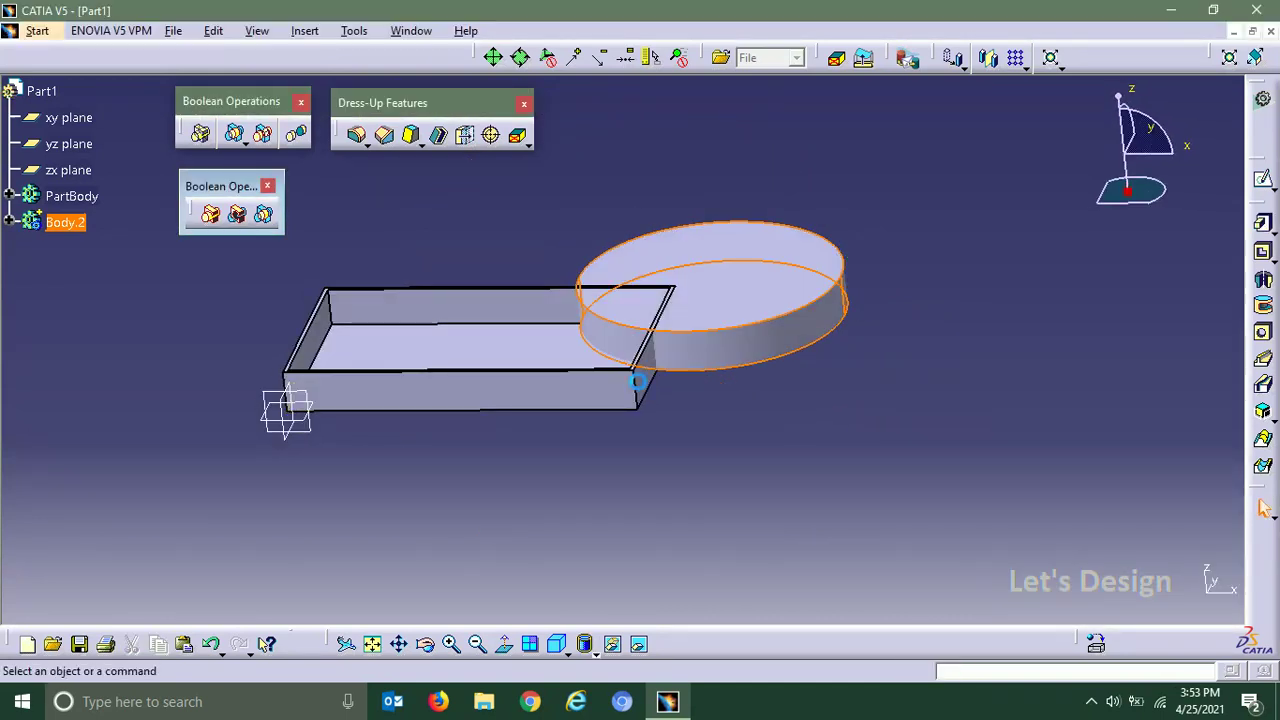
{"action": "middle_click_drag", "start_coordinate": [471, 249], "coordinate": [512, 299]}
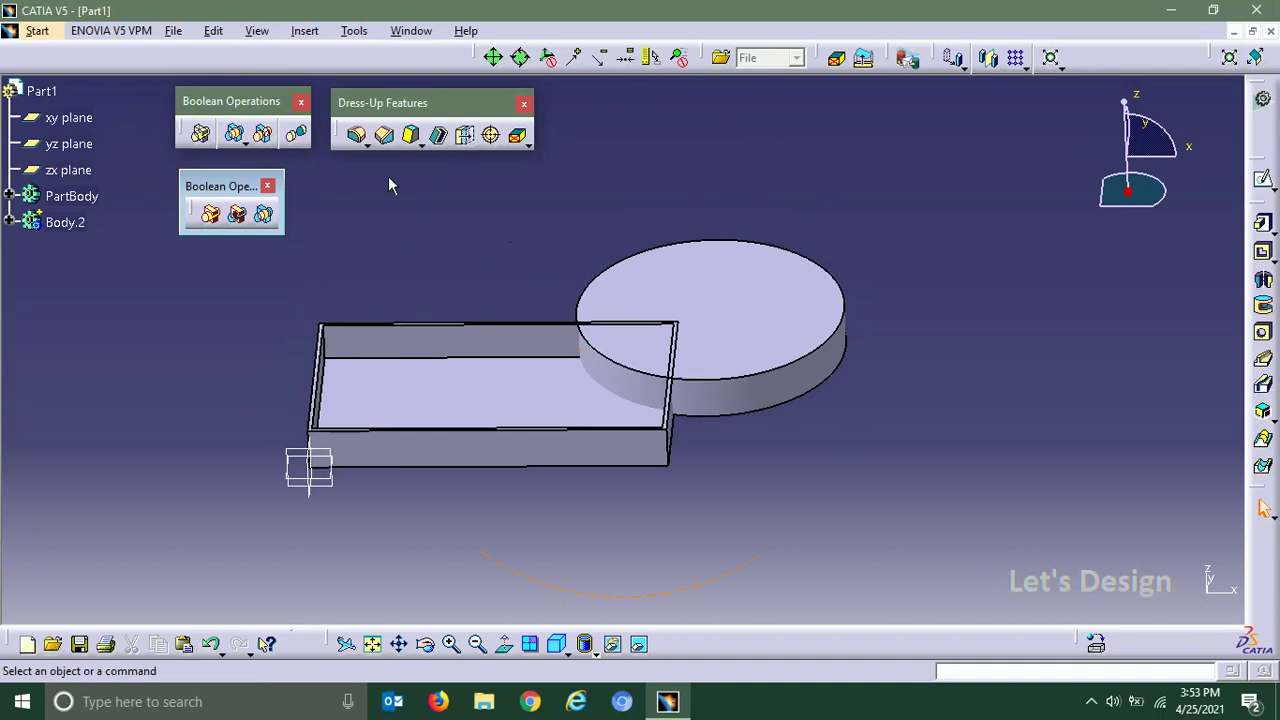
Shell the round pad with a 2 mm inside thickness, removing its top face
{"action": "left_click", "coordinate": [439, 134]}
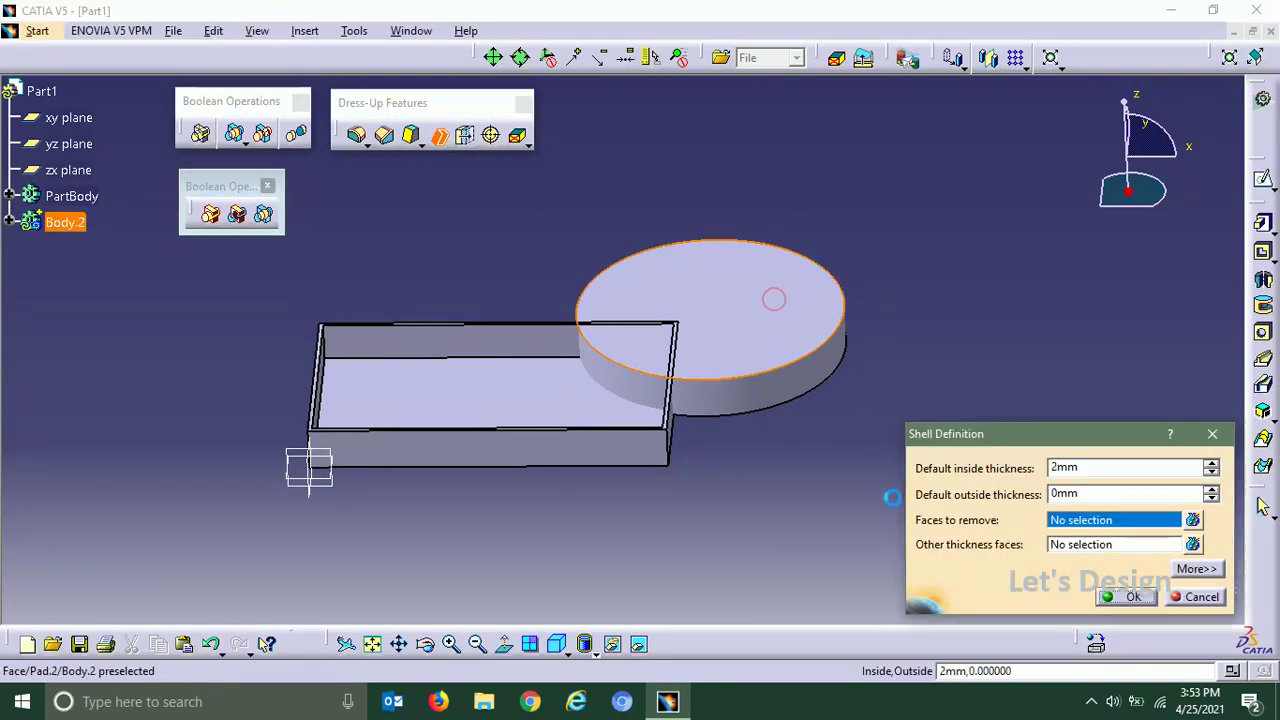
{"action": "left_click", "coordinate": [773, 298]}
{"action": "left_click", "coordinate": [1130, 597]}
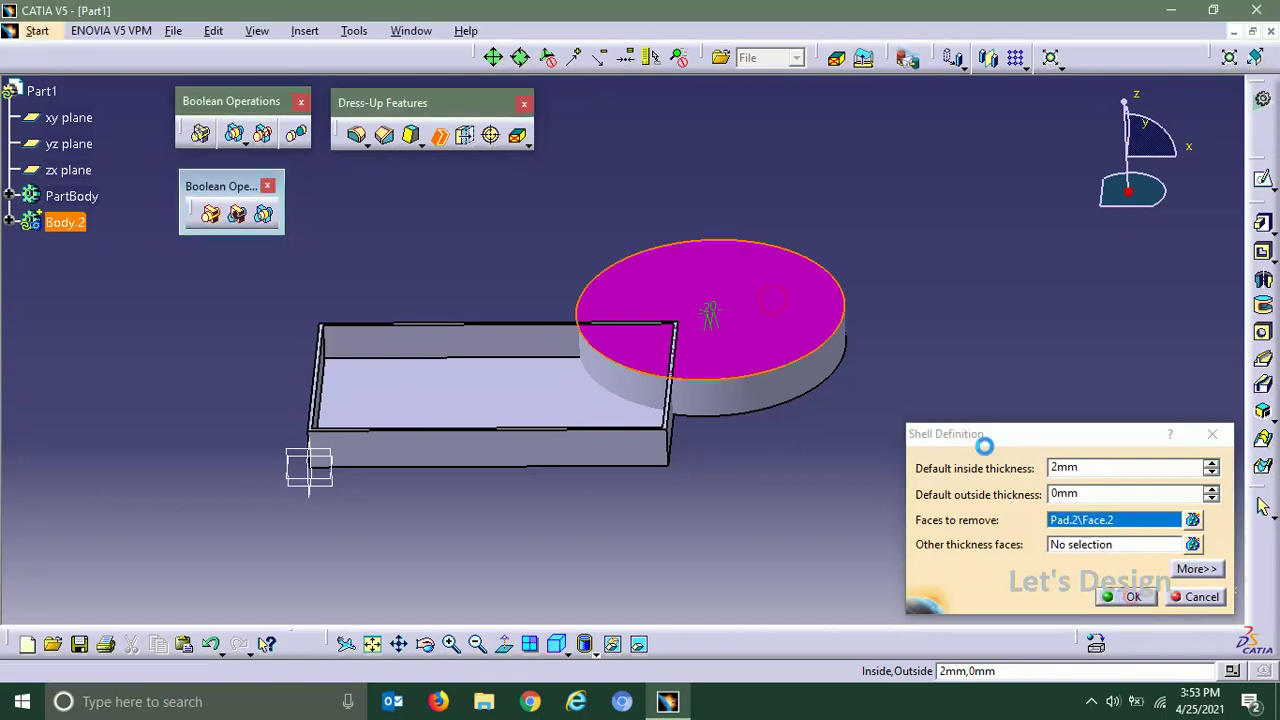
{"action": "middle_click_drag", "start_coordinate": [652, 199], "coordinate": [670, 265]}
{"action": "middle_click_drag", "start_coordinate": [934, 500], "coordinate": [560, 520]}
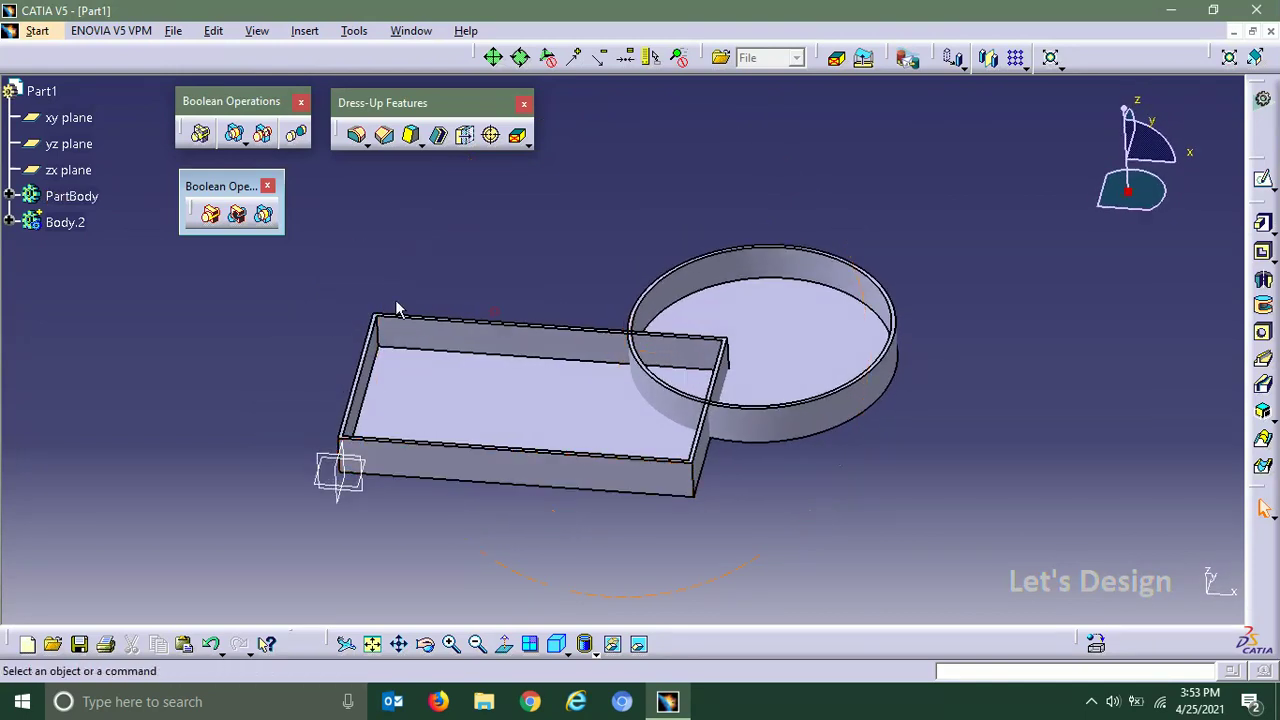
Set the fill colour of Body.2 to red
{"action": "right_click", "coordinate": [60, 223]}
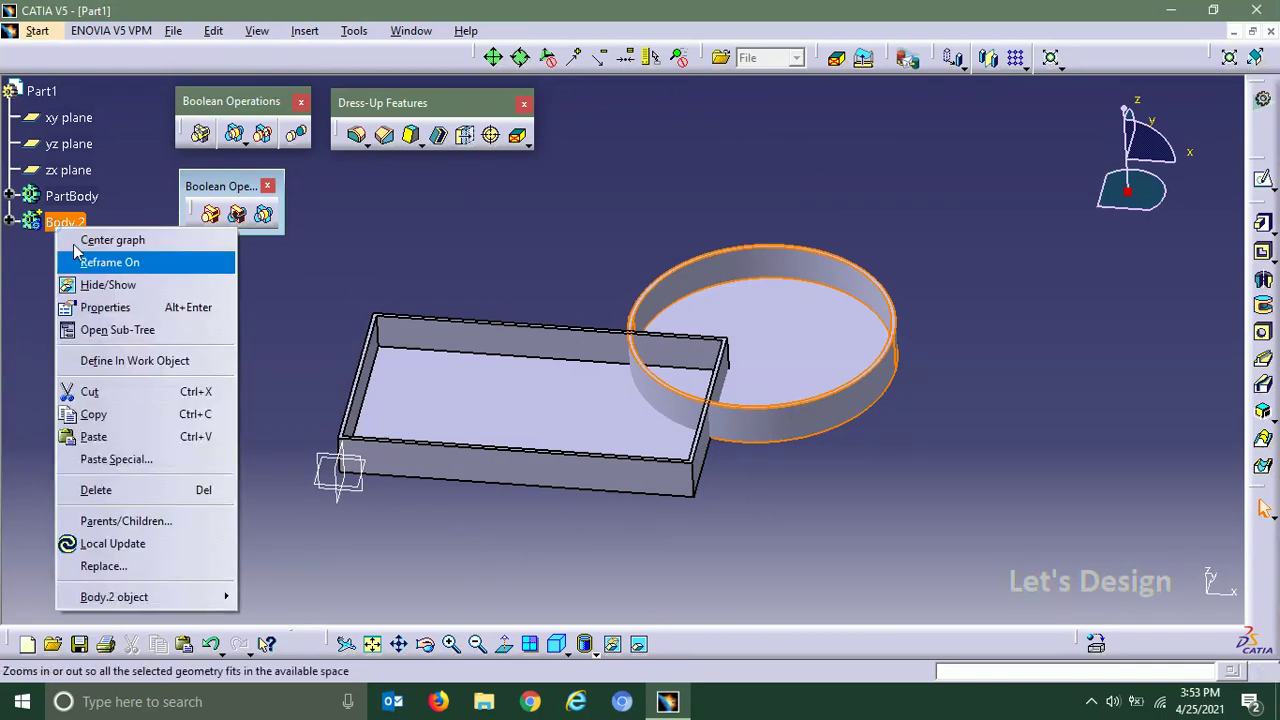
{"action": "left_click", "coordinate": [131, 310]}
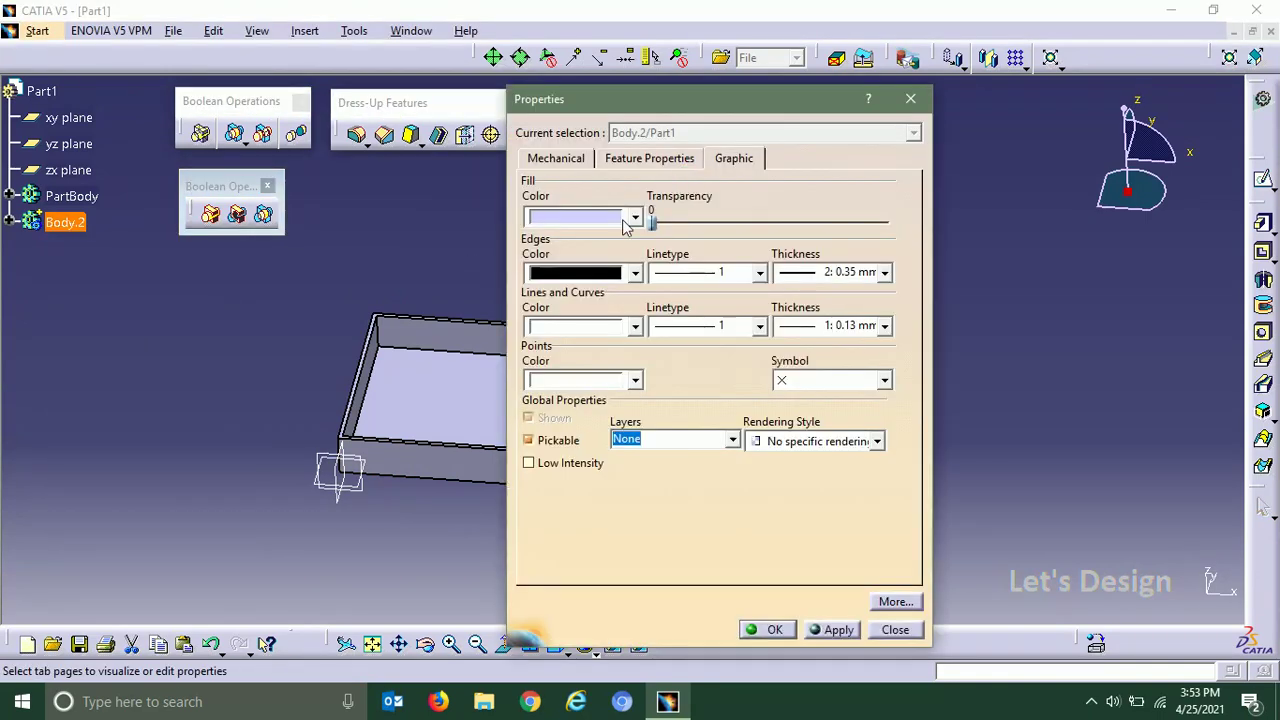
{"action": "left_click", "coordinate": [612, 218]}
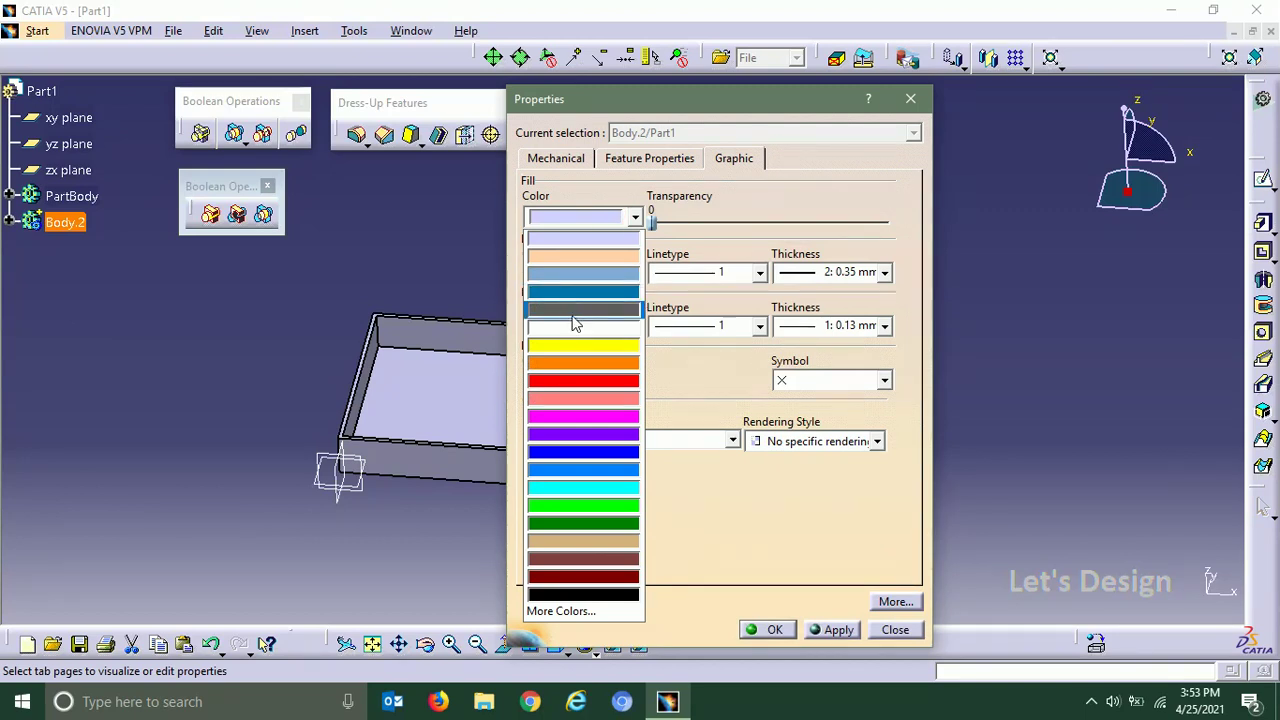
{"action": "left_click", "coordinate": [598, 381]}
{"action": "left_click", "coordinate": [766, 629]}
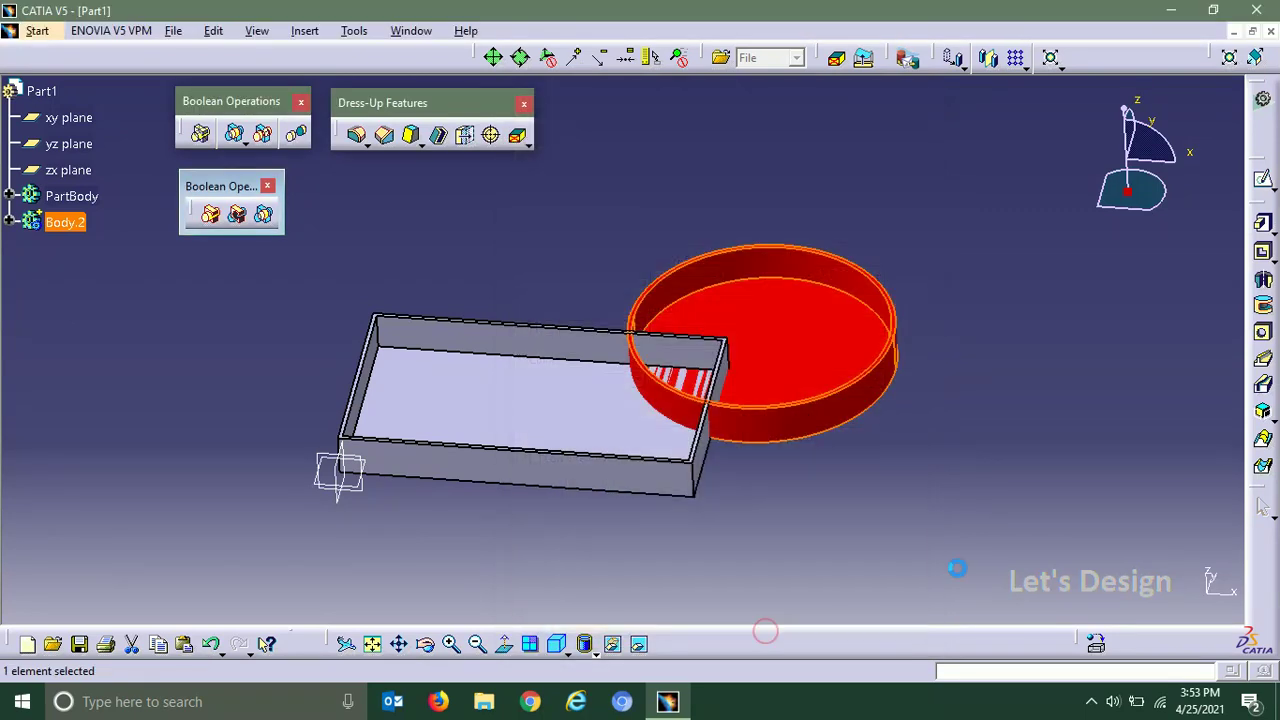
{"action": "middle_click_drag", "start_coordinate": [961, 258], "coordinate": [693, 355]}
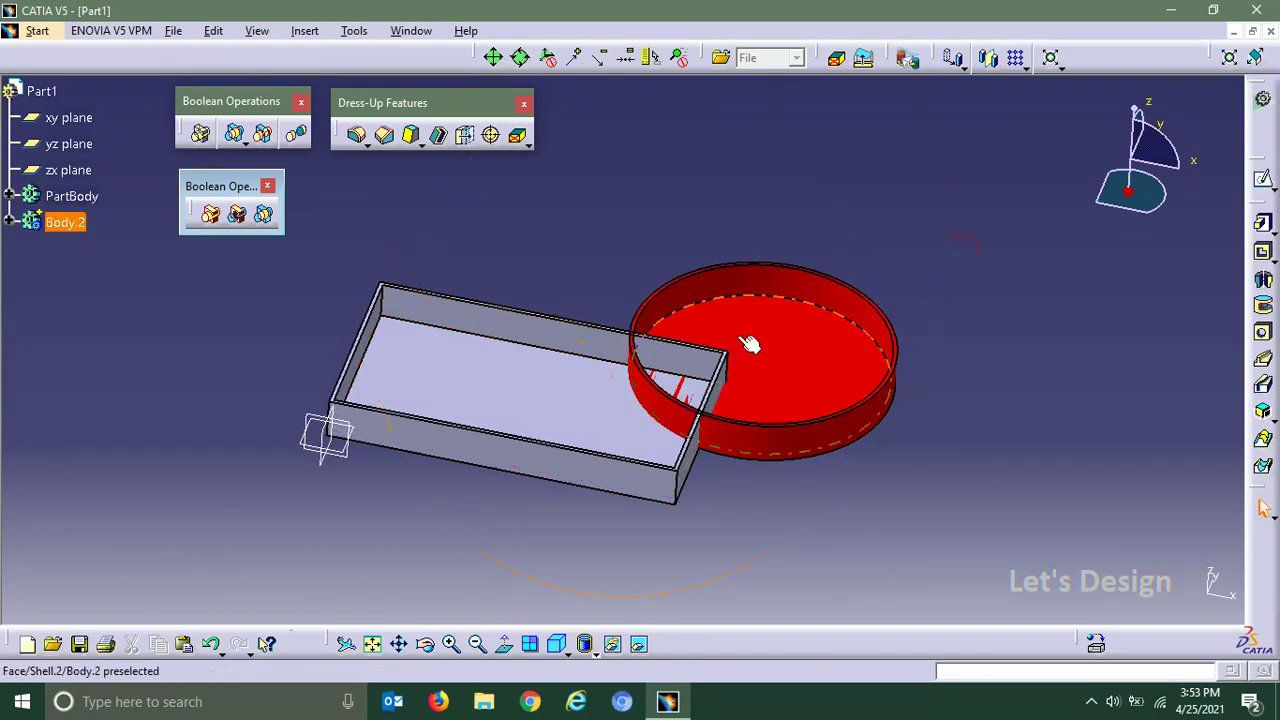
{"action": "middle_click_drag", "start_coordinate": [614, 239], "coordinate": [499, 217]}
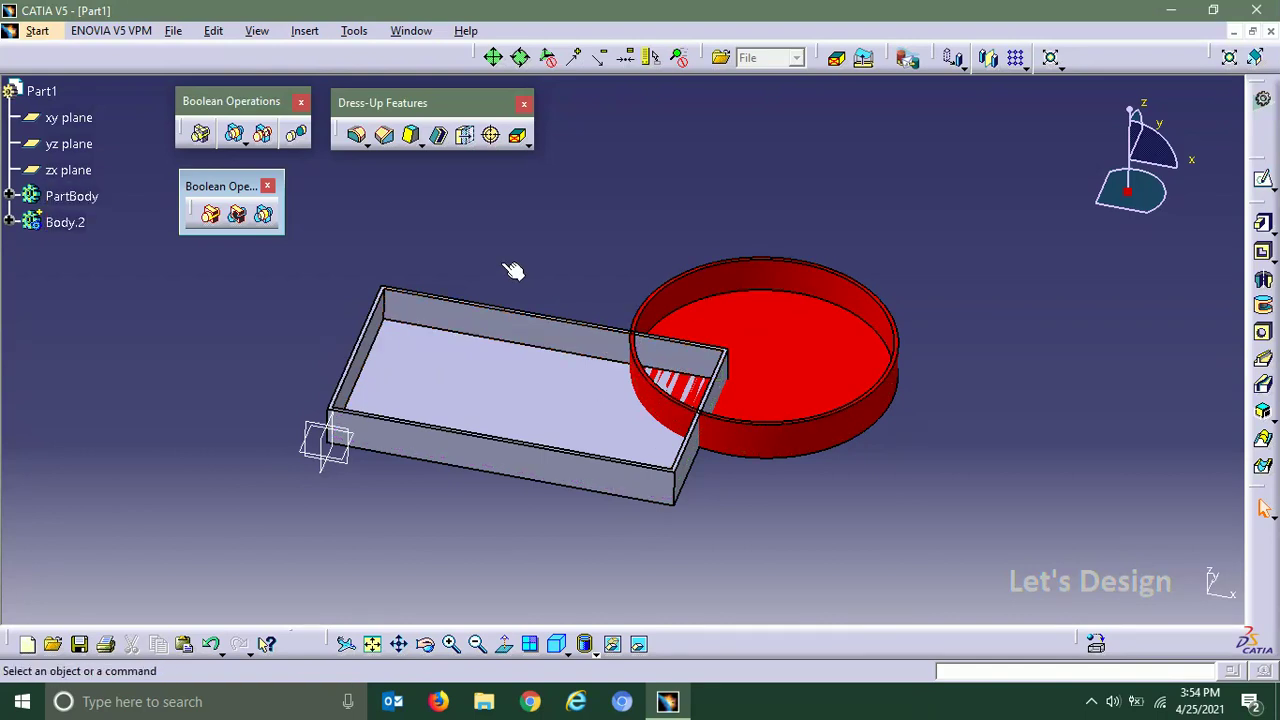
Trim Body.2 with PartBody, removing the rectangular tray's two outer wall faces that lie inside the round tray
{"action": "left_click", "coordinate": [264, 135]}
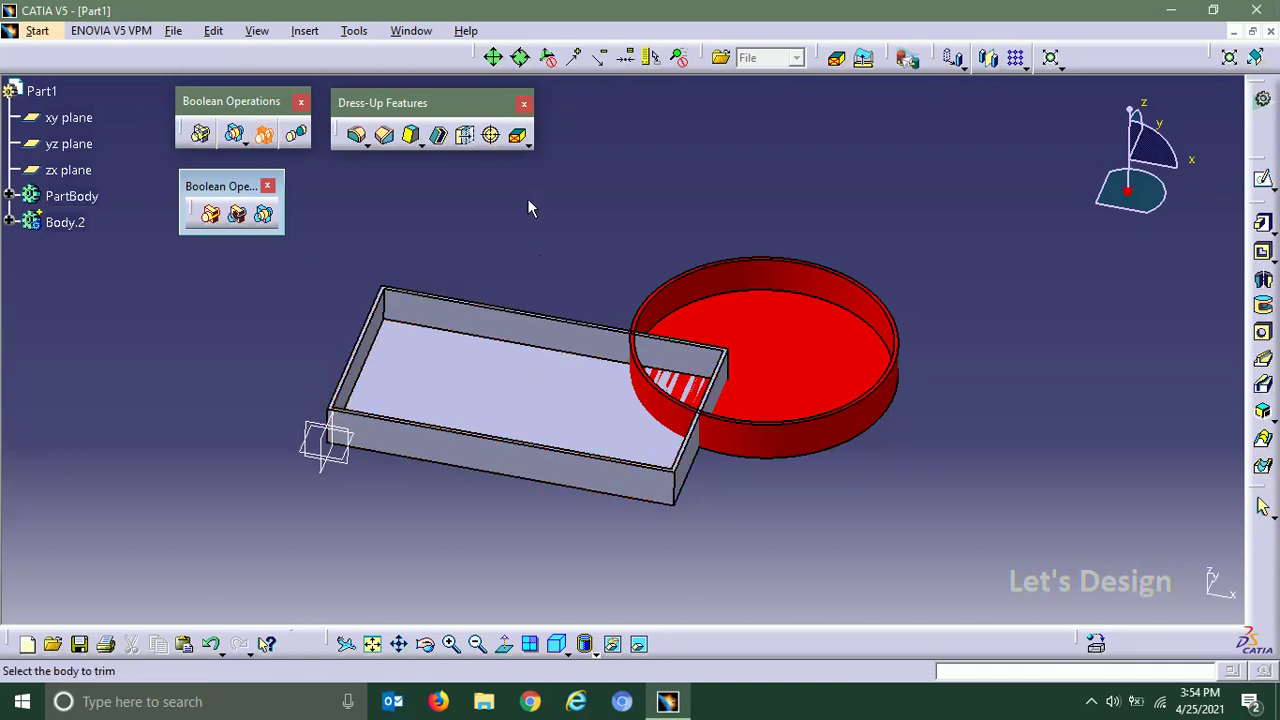
{"action": "middle_click_drag", "start_coordinate": [530, 208], "coordinate": [524, 218]}
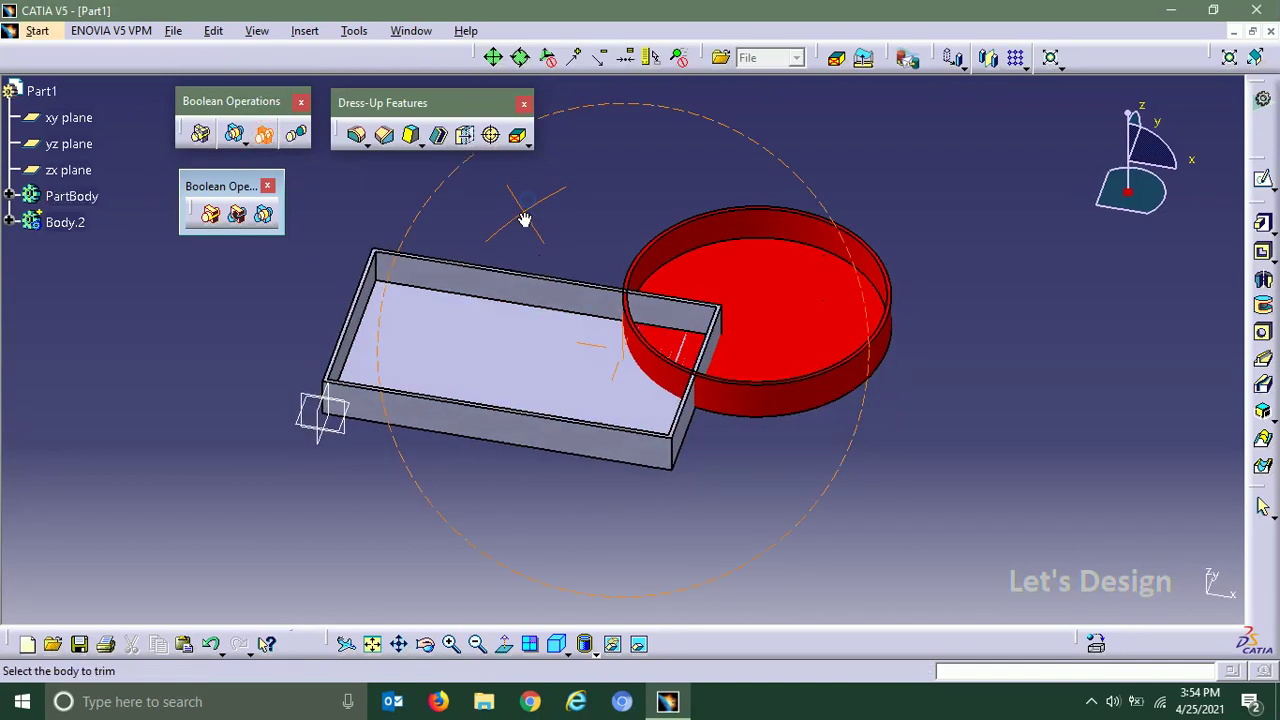
{"action": "left_click", "coordinate": [85, 229]}
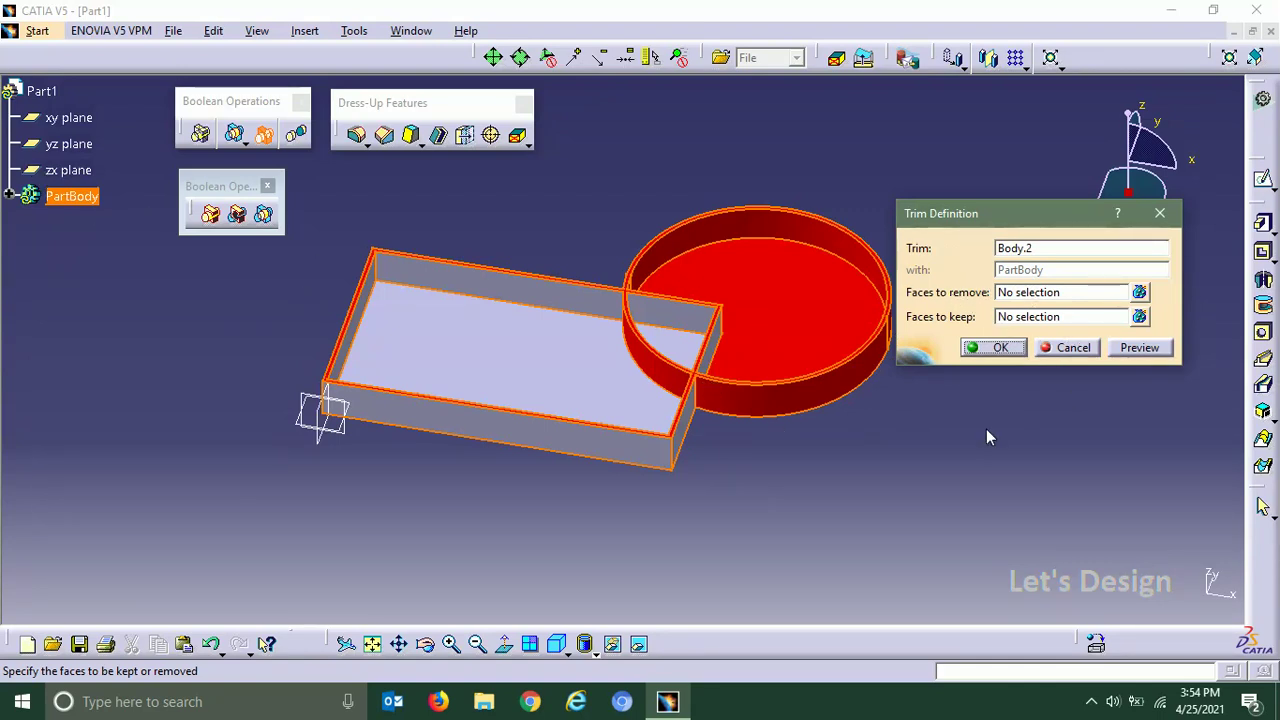
{"action": "middle_click_drag", "start_coordinate": [915, 433], "coordinate": [673, 405]}
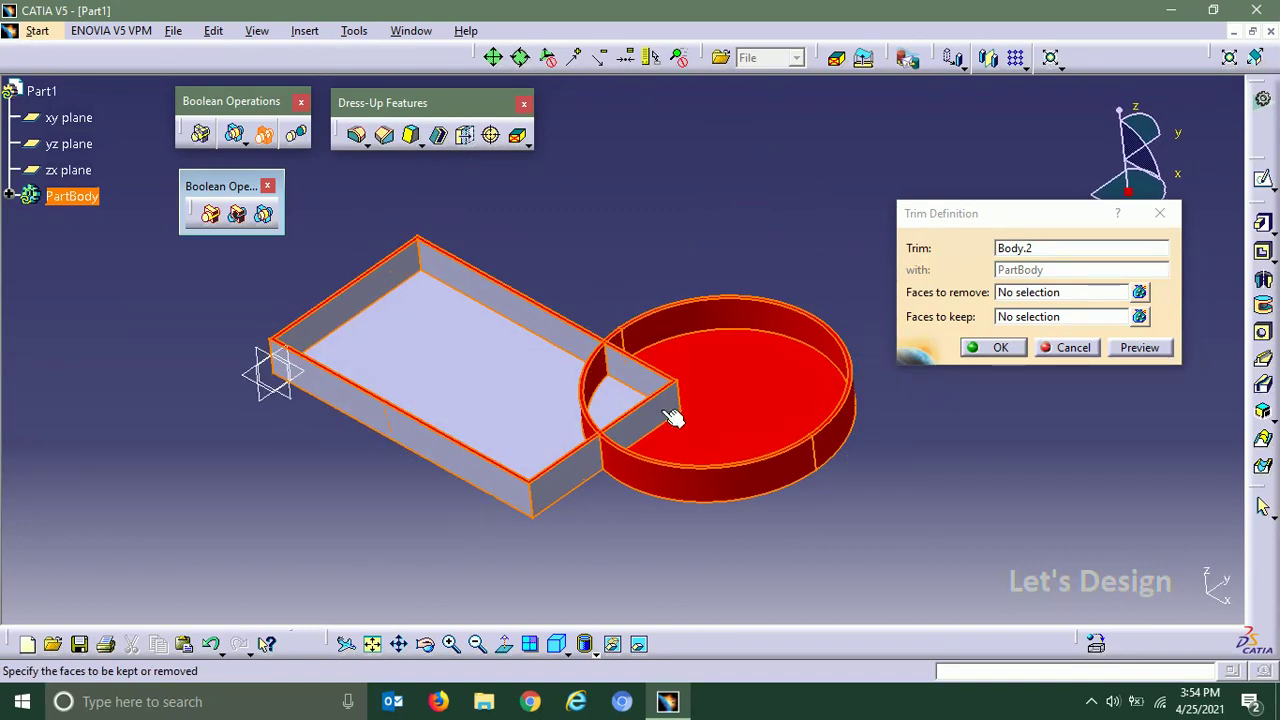
{"action": "left_click", "coordinate": [1093, 292]}
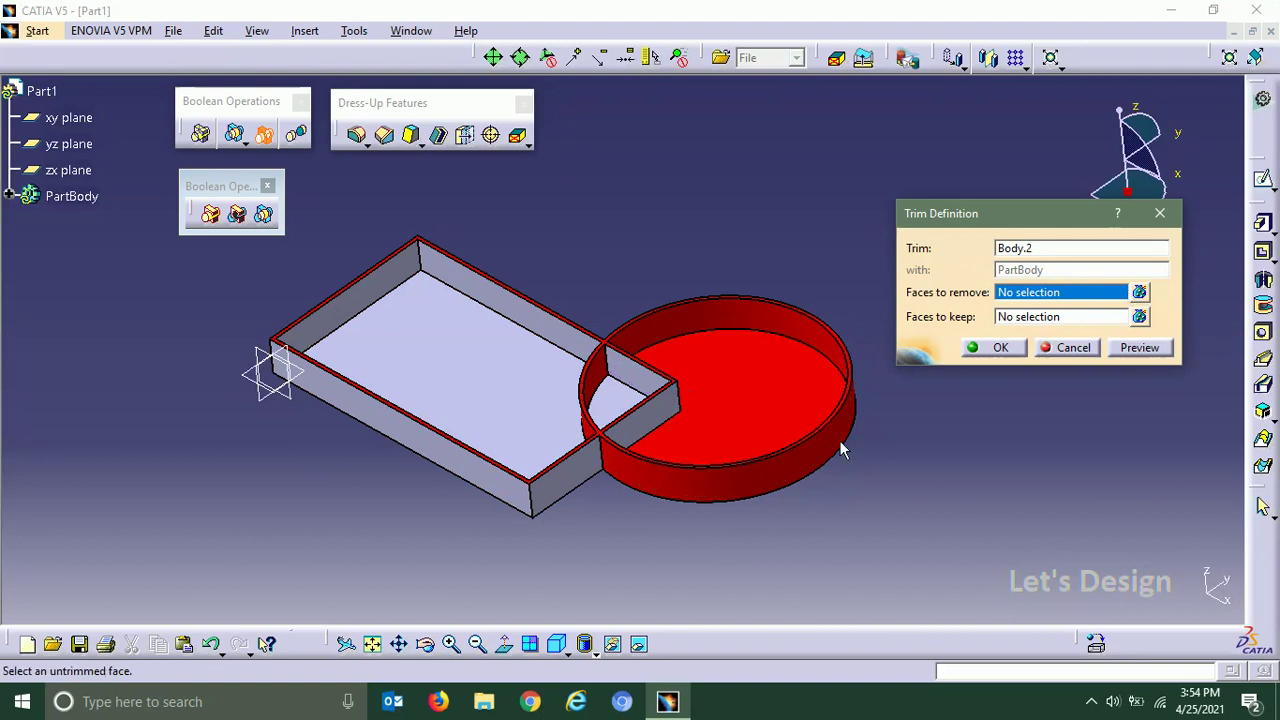
{"action": "left_click", "coordinate": [670, 425]}
{"action": "middle_click_drag", "start_coordinate": [828, 273], "coordinate": [695, 387]}
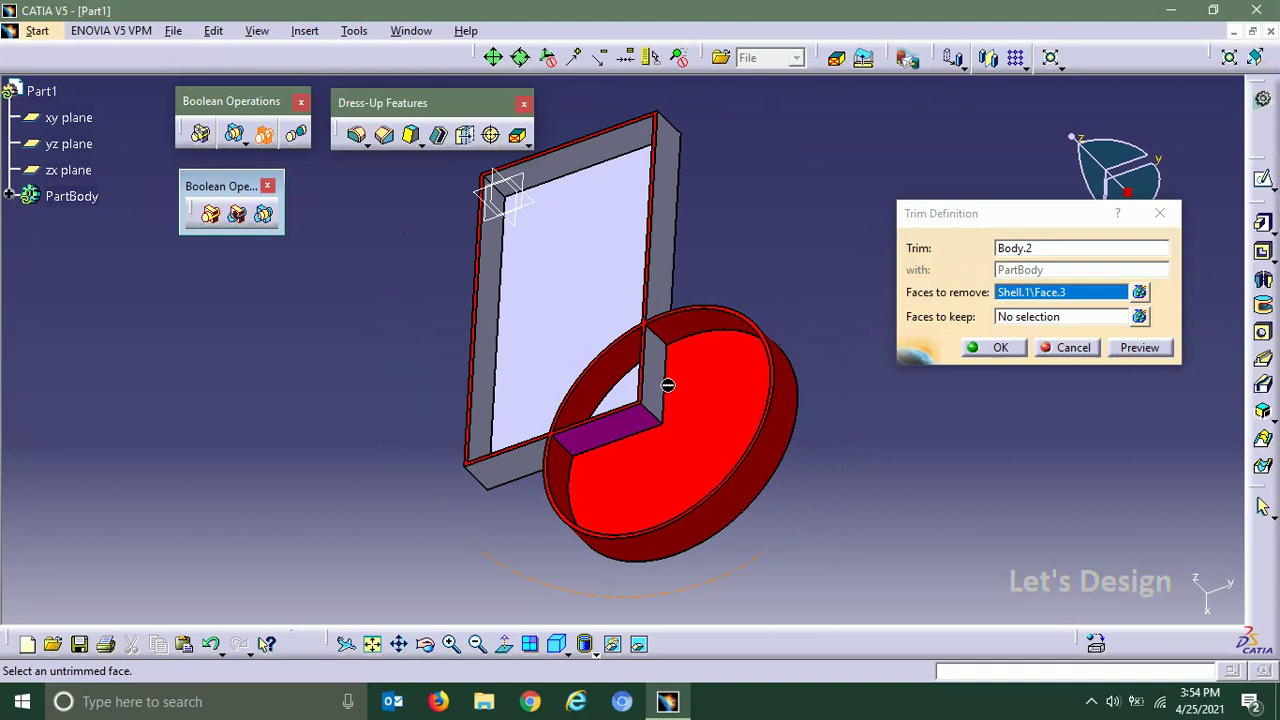
{"action": "left_click", "coordinate": [667, 386]}
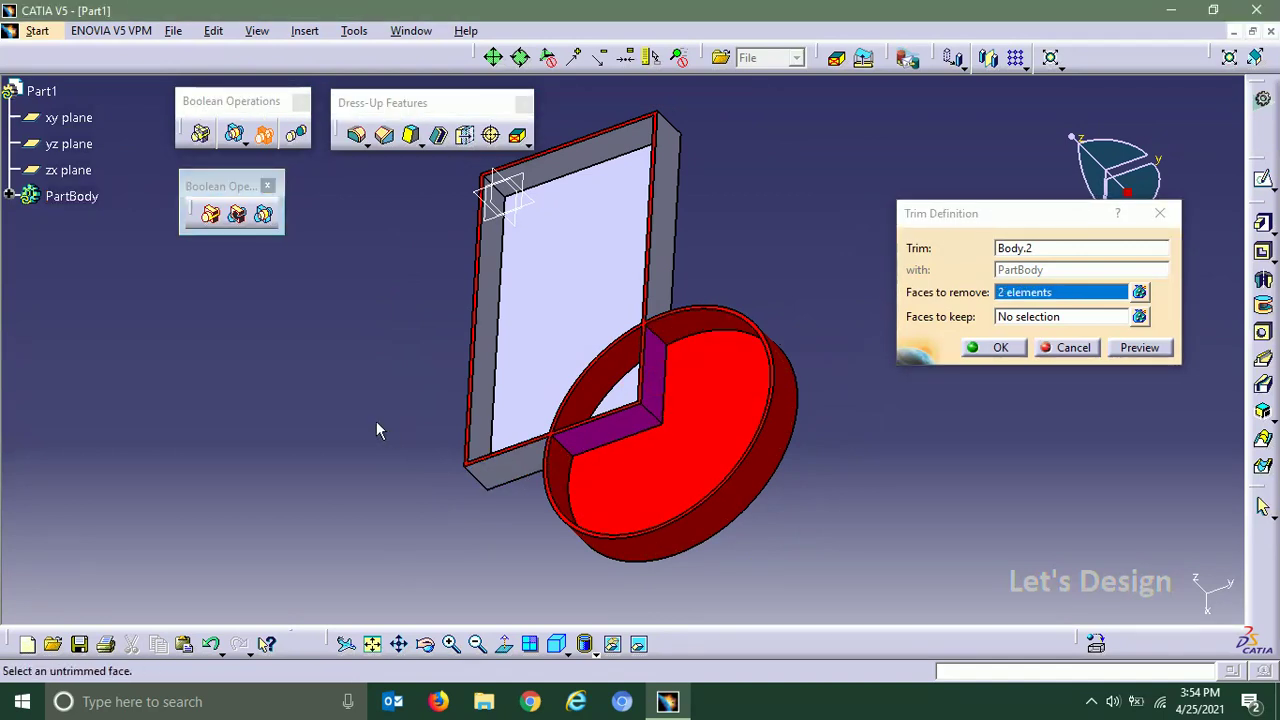
{"action": "middle_click_drag", "start_coordinate": [376, 430], "coordinate": [520, 409]}
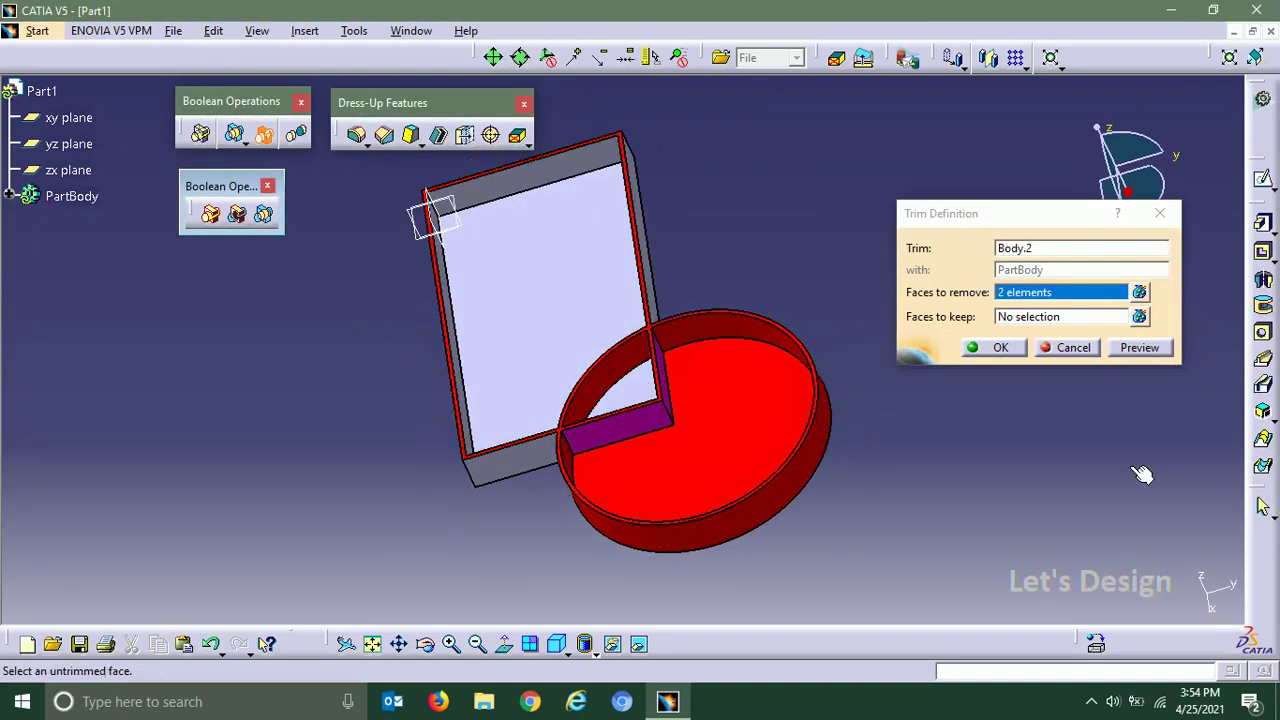
{"action": "left_click", "coordinate": [1145, 350]}
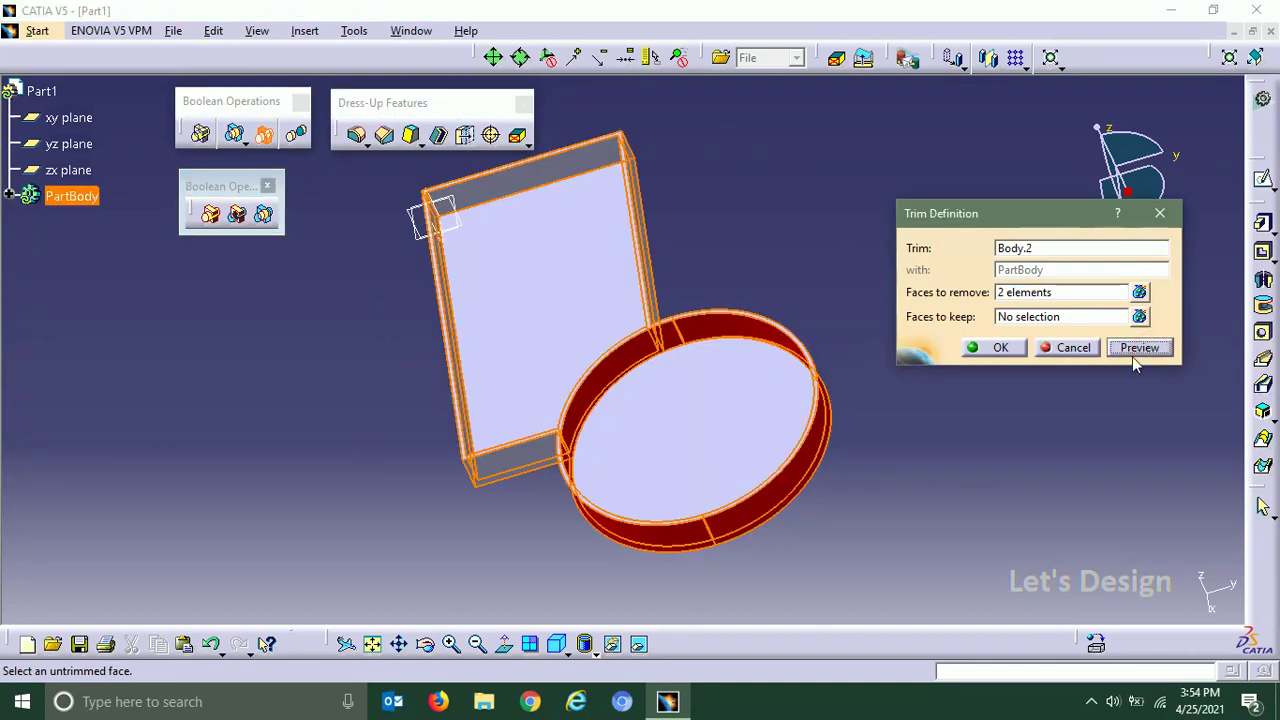
{"action": "middle_click_drag", "start_coordinate": [330, 453], "coordinate": [557, 449]}
{"action": "left_click", "coordinate": [997, 347]}
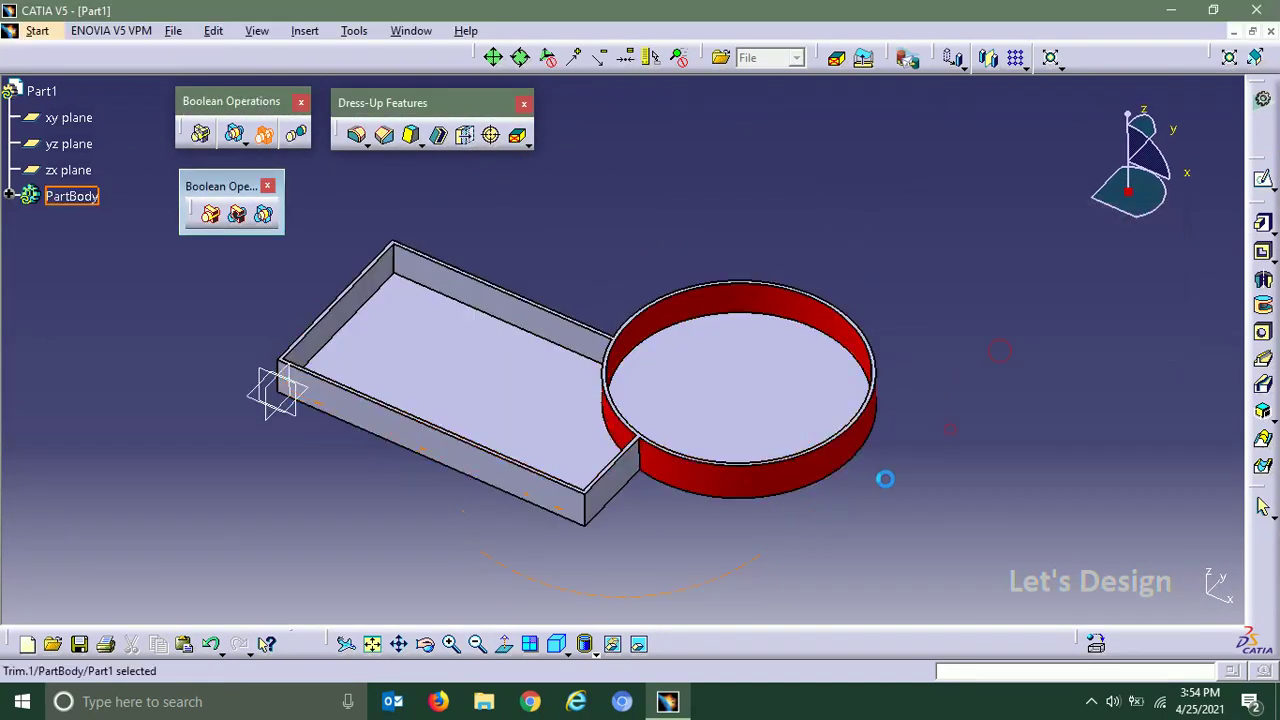
{"action": "middle_click_drag", "start_coordinate": [886, 480], "coordinate": [965, 455]}
{"action": "left_click", "coordinate": [560, 457]}
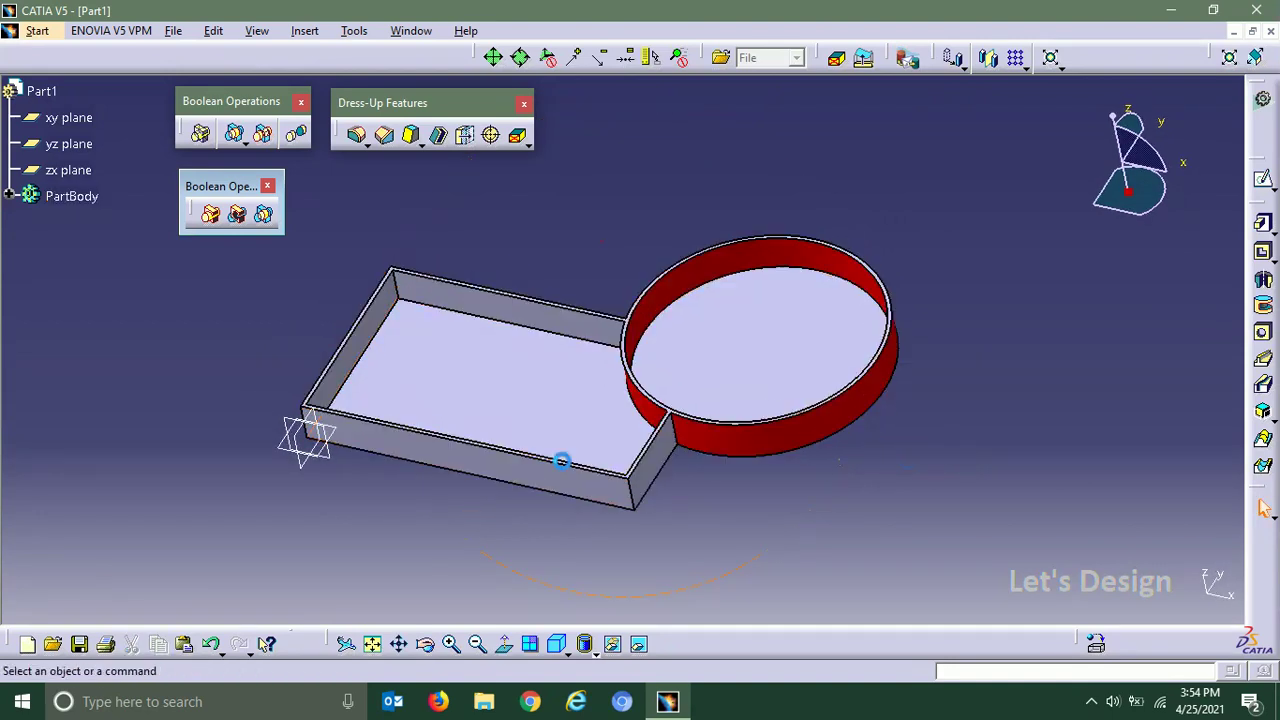
{"action": "middle_click_drag", "start_coordinate": [560, 527], "coordinate": [670, 491]}
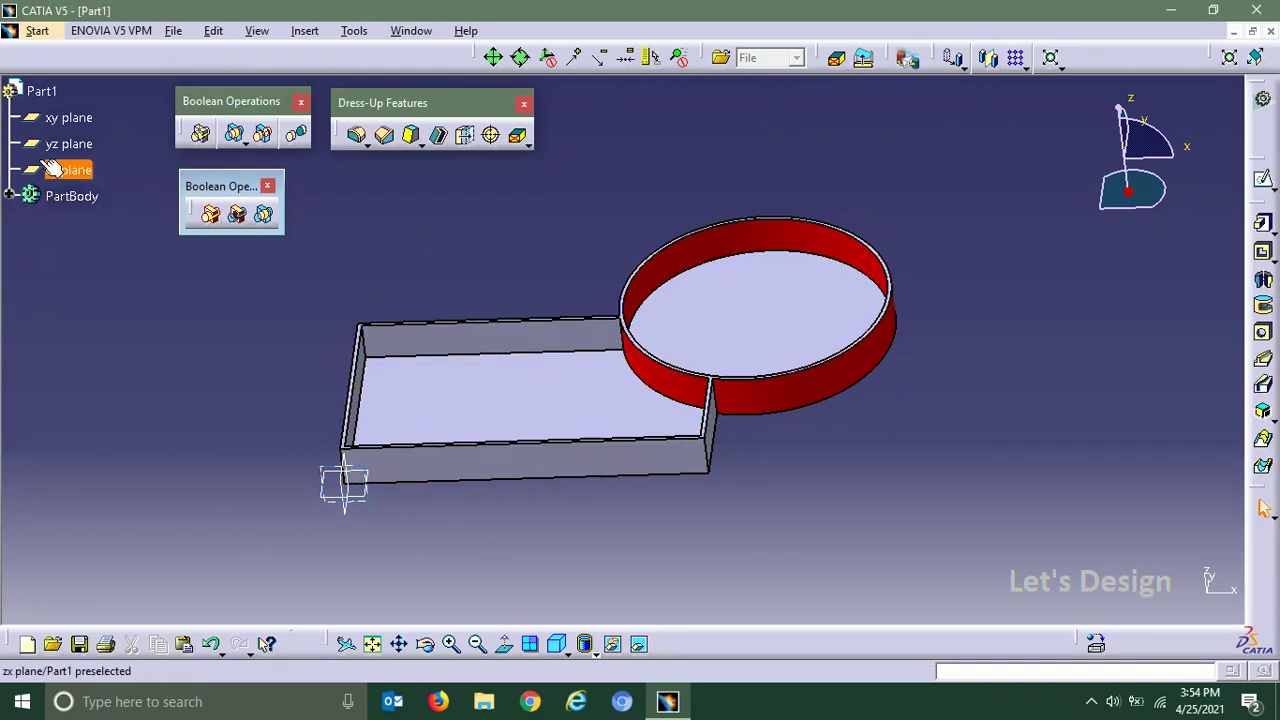
Edit the trim so it also removes the round tray's outer wall face that lies inside the rectangular tray
{"action": "left_click", "coordinate": [8, 196]}
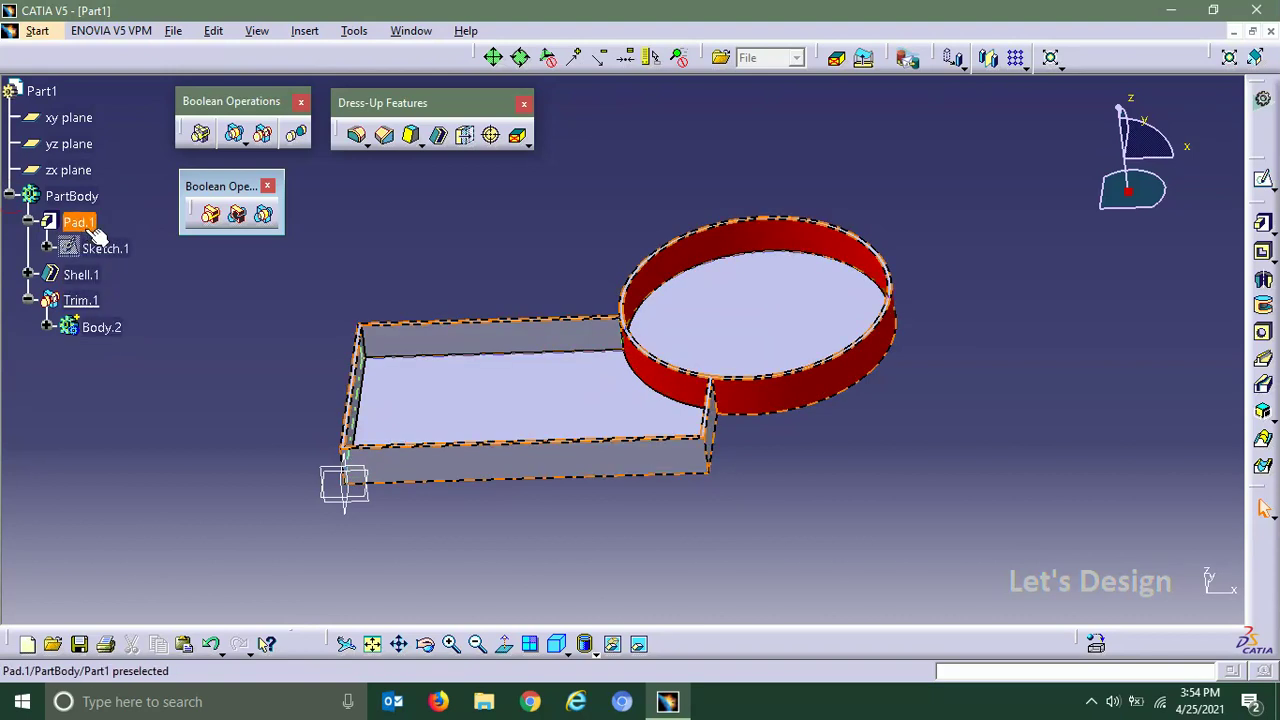
{"action": "double_click", "coordinate": [80, 301]}
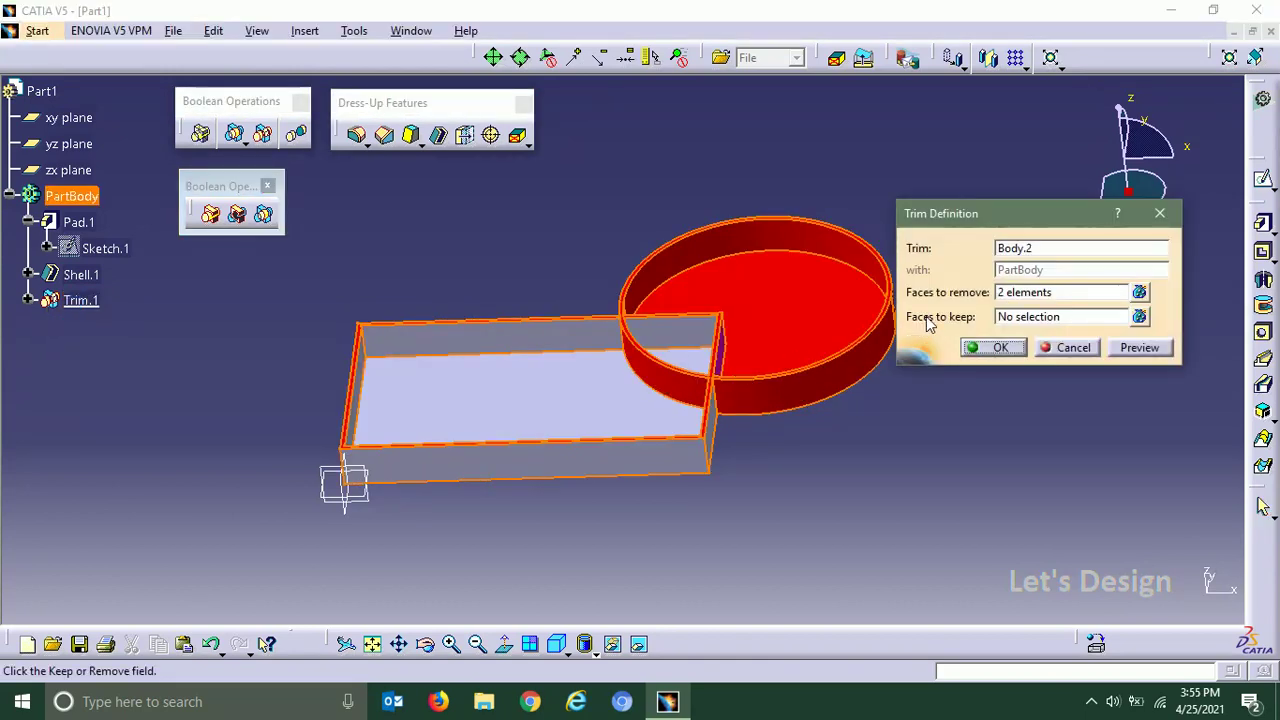
{"action": "left_click", "coordinate": [1139, 292]}
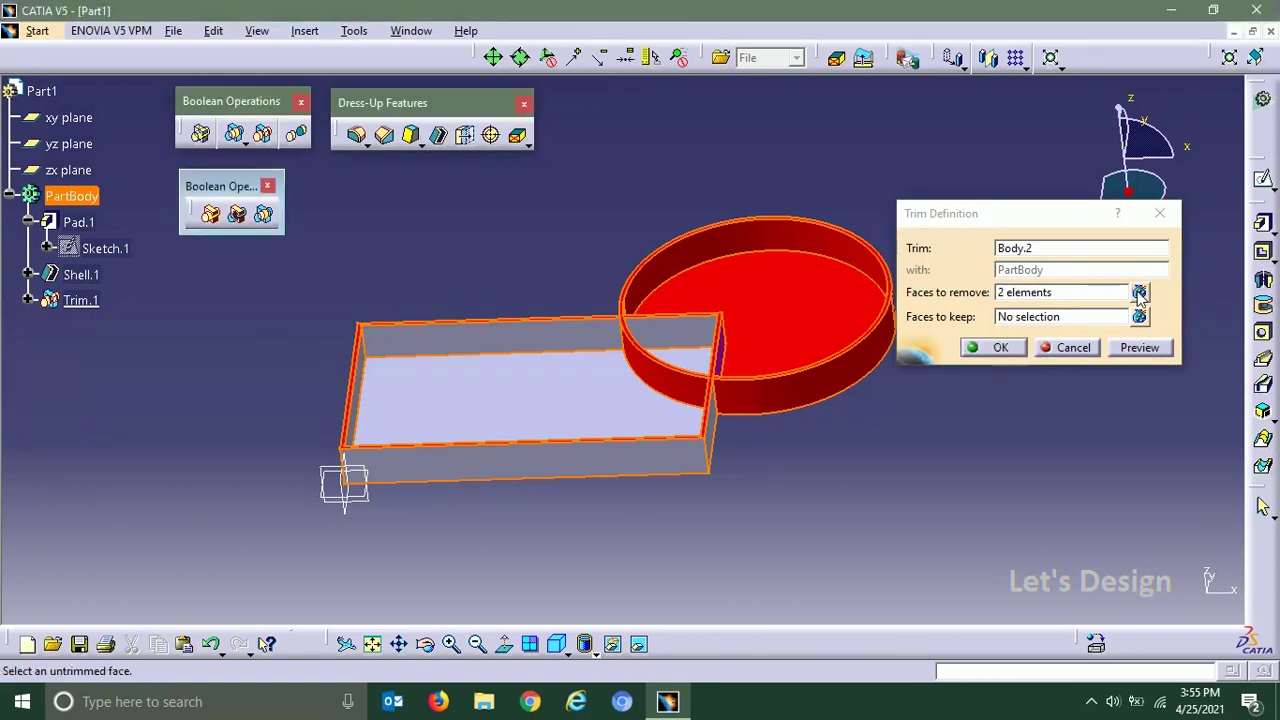
{"action": "left_click", "coordinate": [672, 392]}
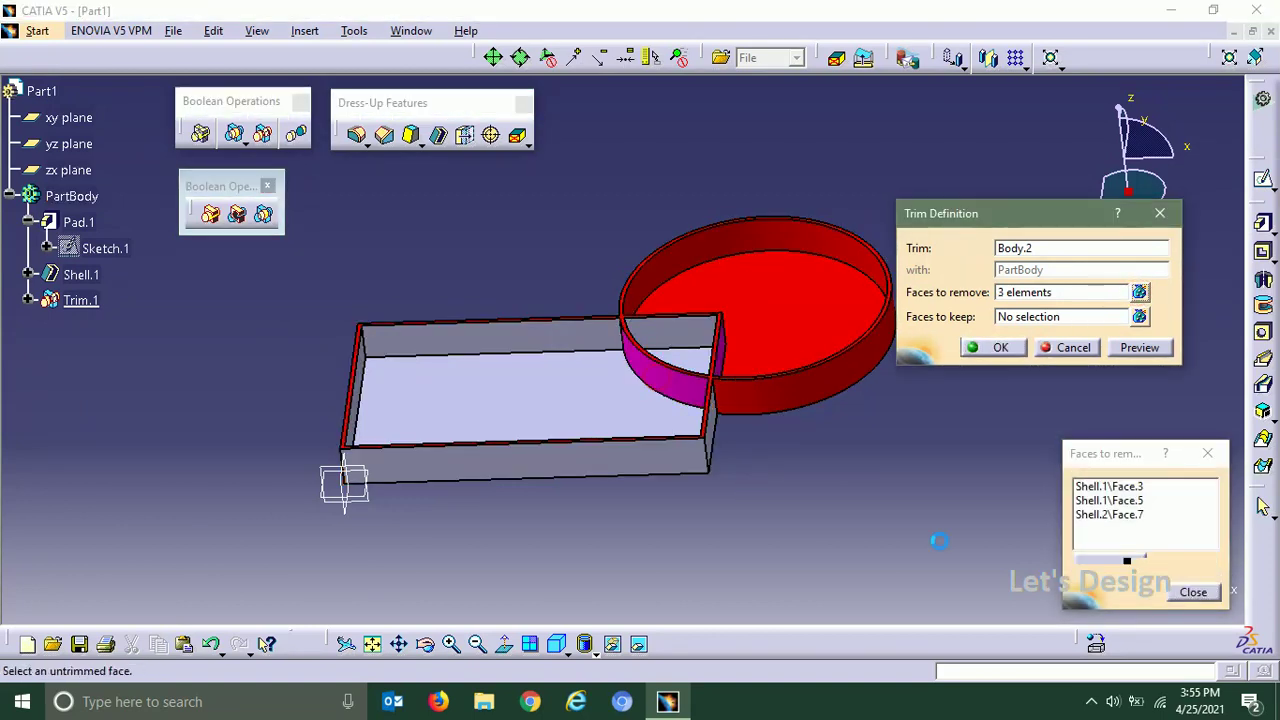
{"action": "left_click", "coordinate": [1193, 593]}
{"action": "left_click", "coordinate": [1138, 348]}
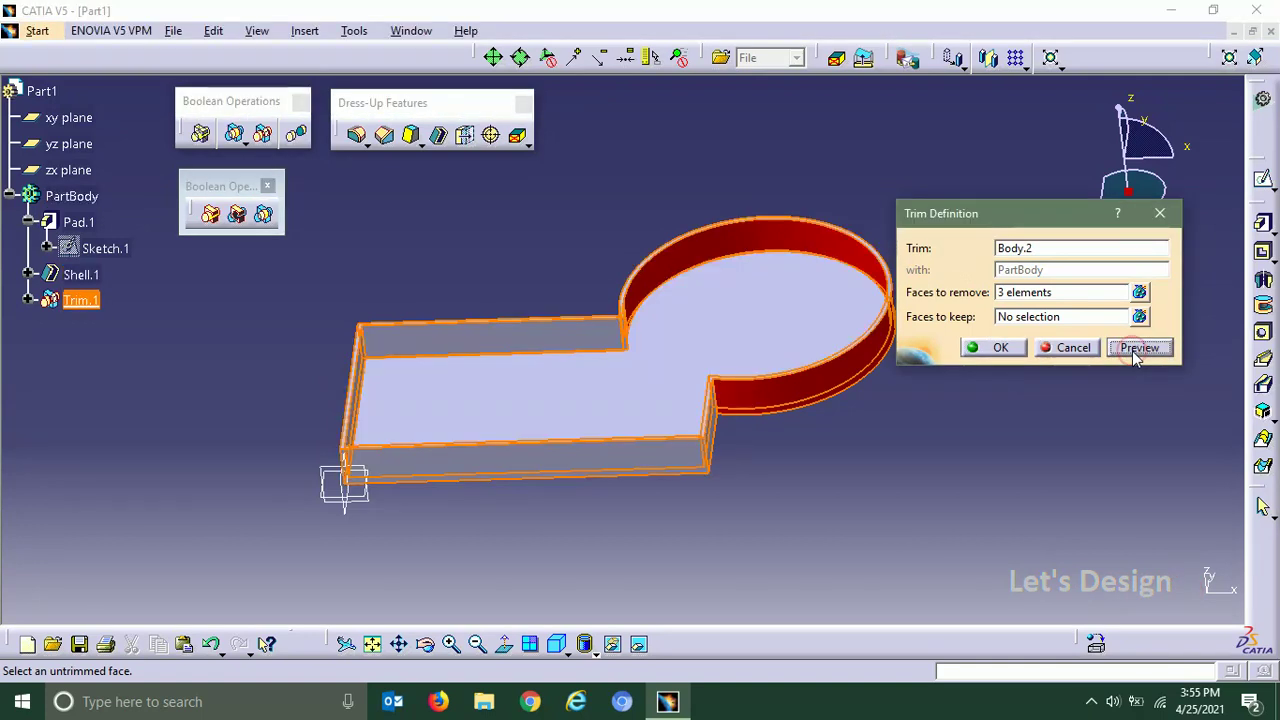
{"action": "left_click", "coordinate": [972, 347]}
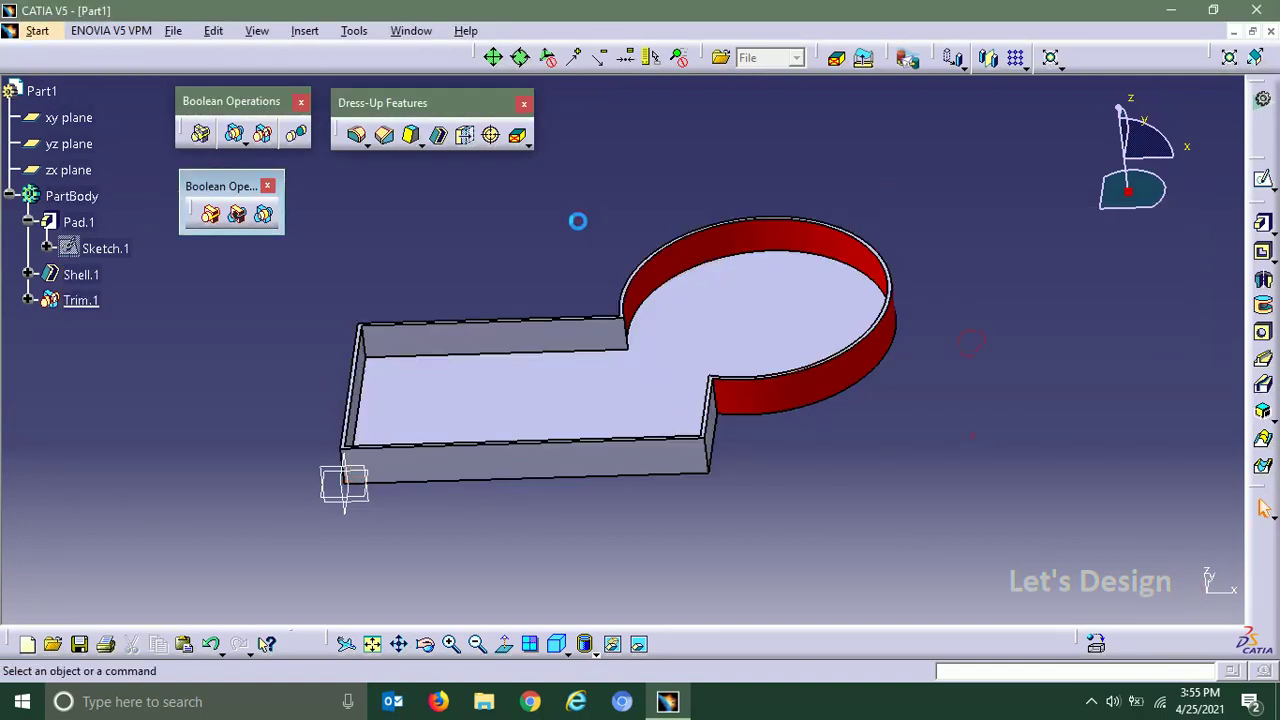
{"action": "middle_click_drag", "start_coordinate": [580, 220], "coordinate": [623, 297]}
{"action": "middle_click_drag", "start_coordinate": [824, 448], "coordinate": [898, 476]}
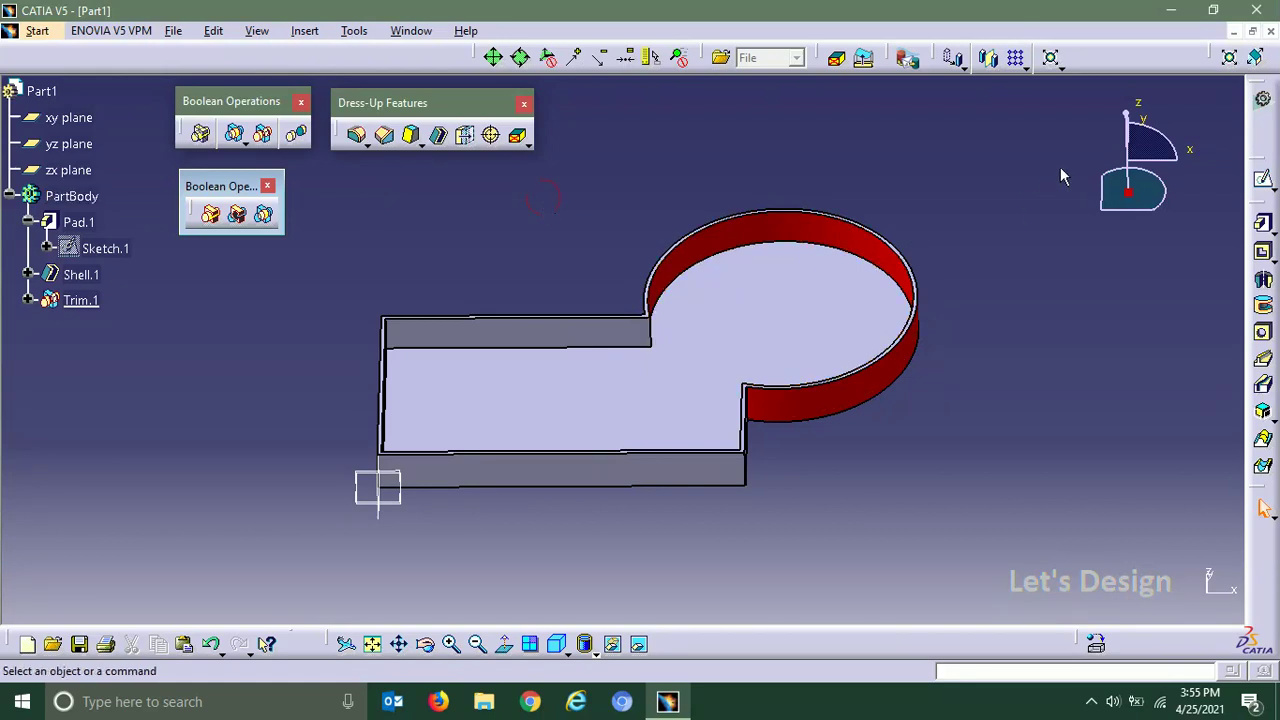
Close the current part and create a new part in the Part Design workbench
{"action": "left_click", "coordinate": [1270, 31]}
{"action": "left_click", "coordinate": [692, 391]}
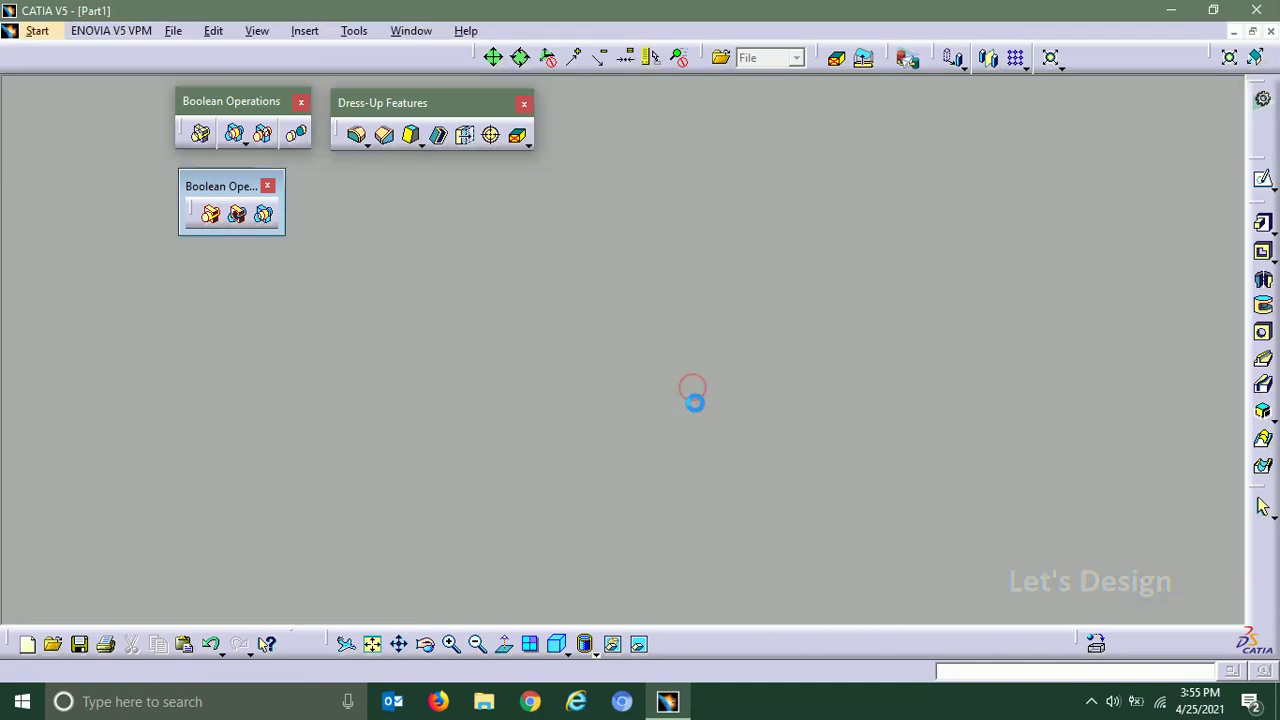
{"action": "left_click", "coordinate": [18, 31]}
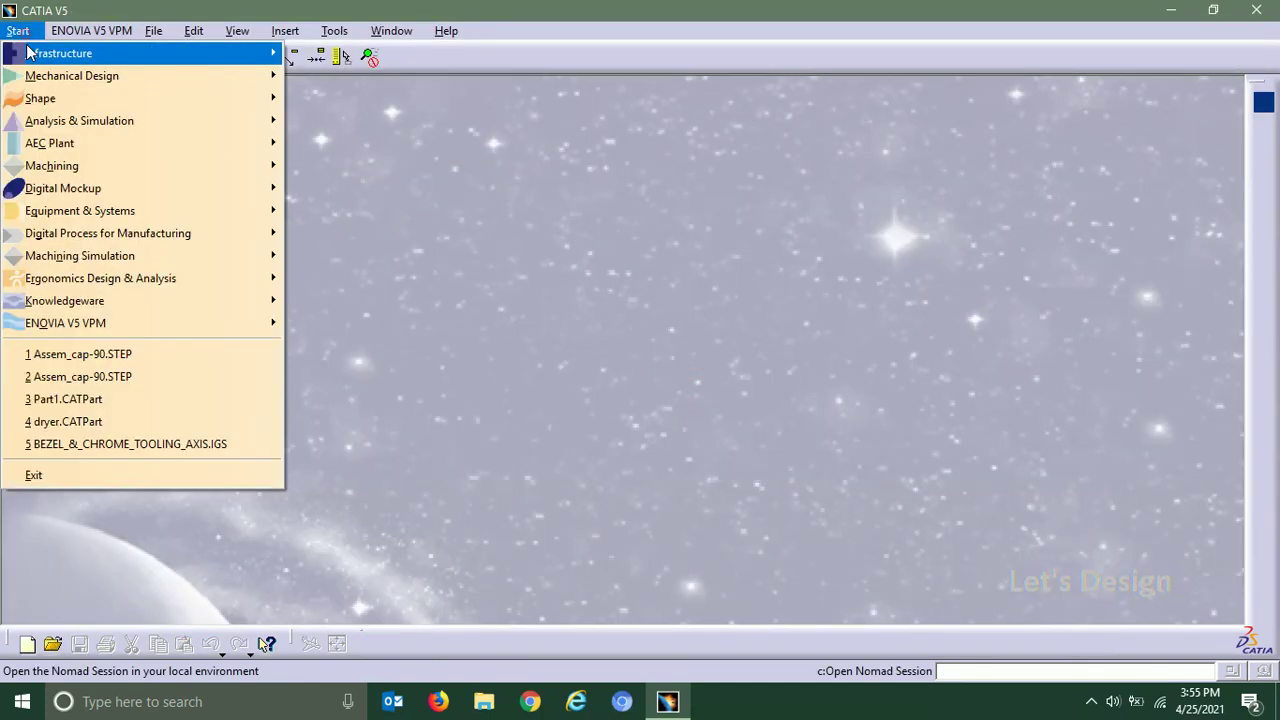
{"action": "mouse_move", "coordinate": [220, 79]}
{"action": "left_click", "coordinate": [326, 76]}
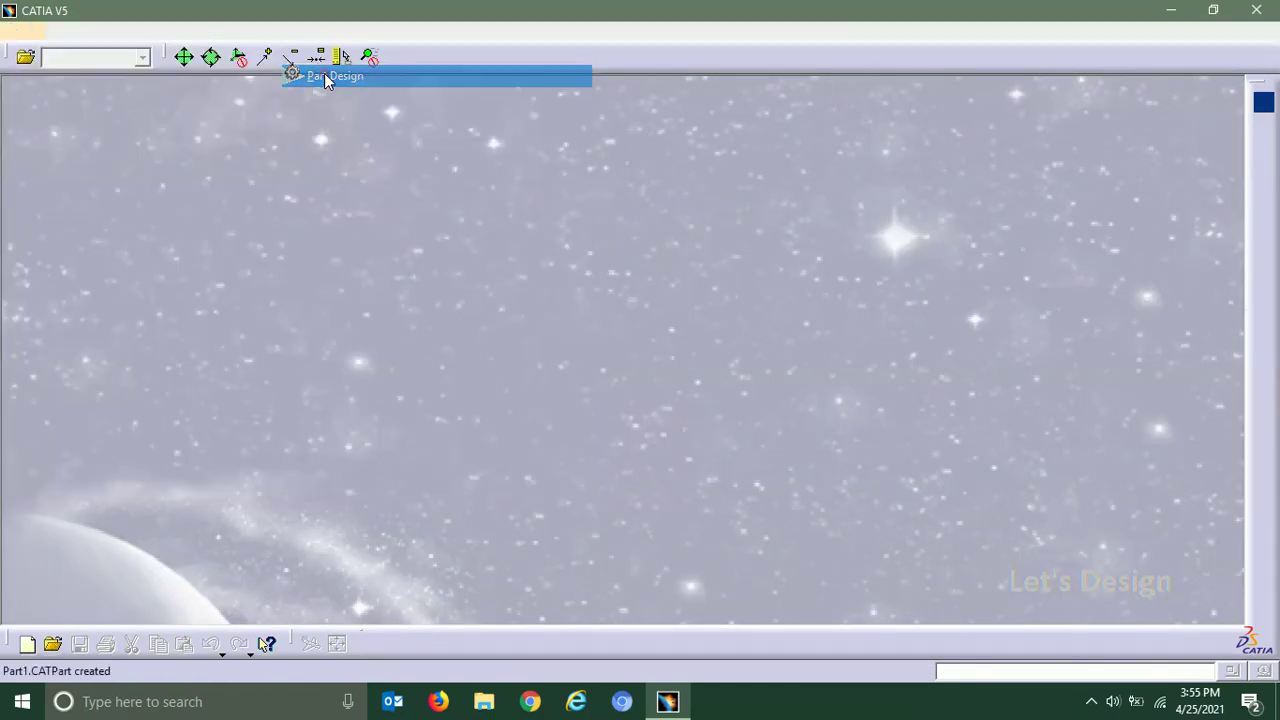
{"action": "left_click", "coordinate": [1118, 598]}
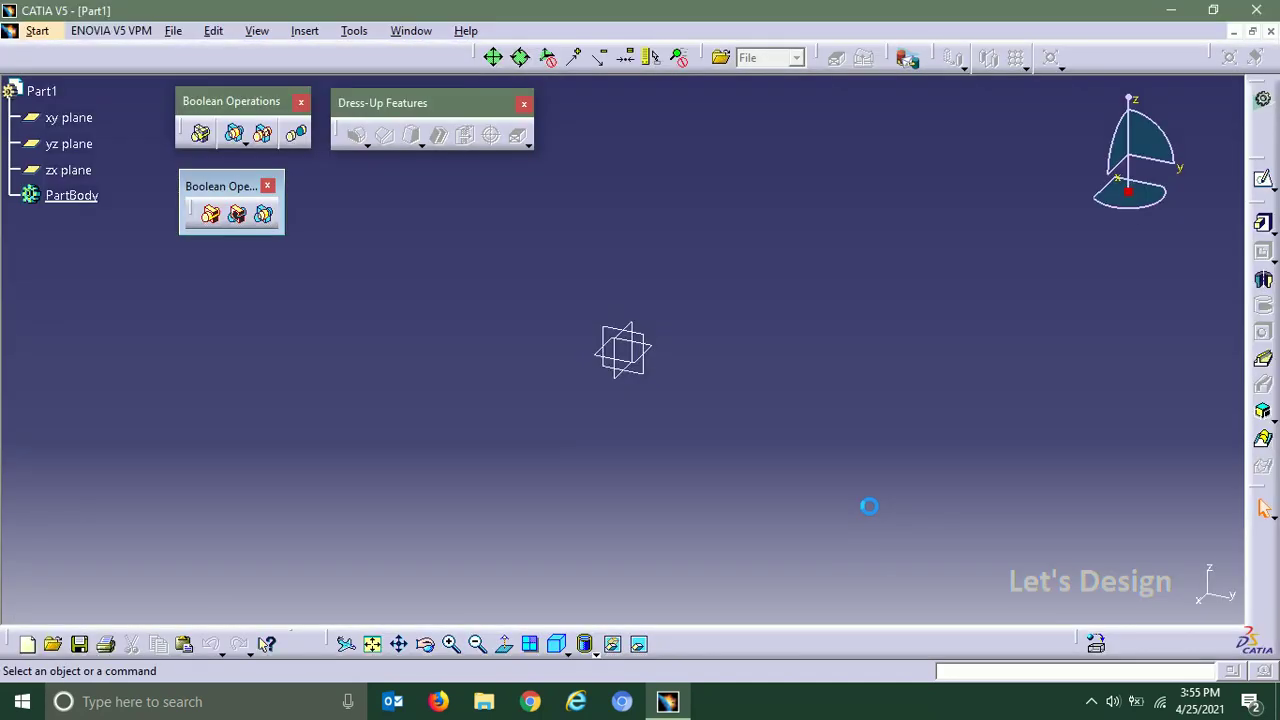
Sketch a circle centred on the origin on the xy plane and exit the sketch
{"action": "left_click", "coordinate": [649, 357]}
{"action": "left_click", "coordinate": [1263, 180]}
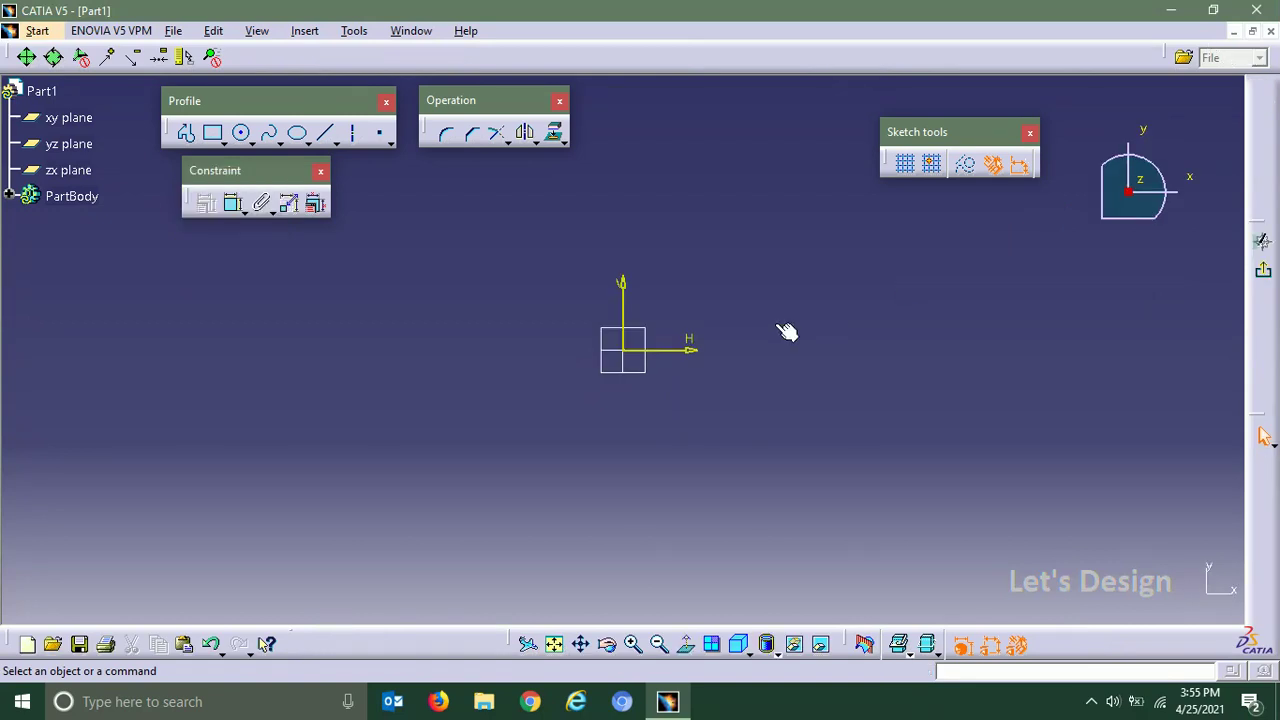
{"action": "left_click", "coordinate": [241, 133]}
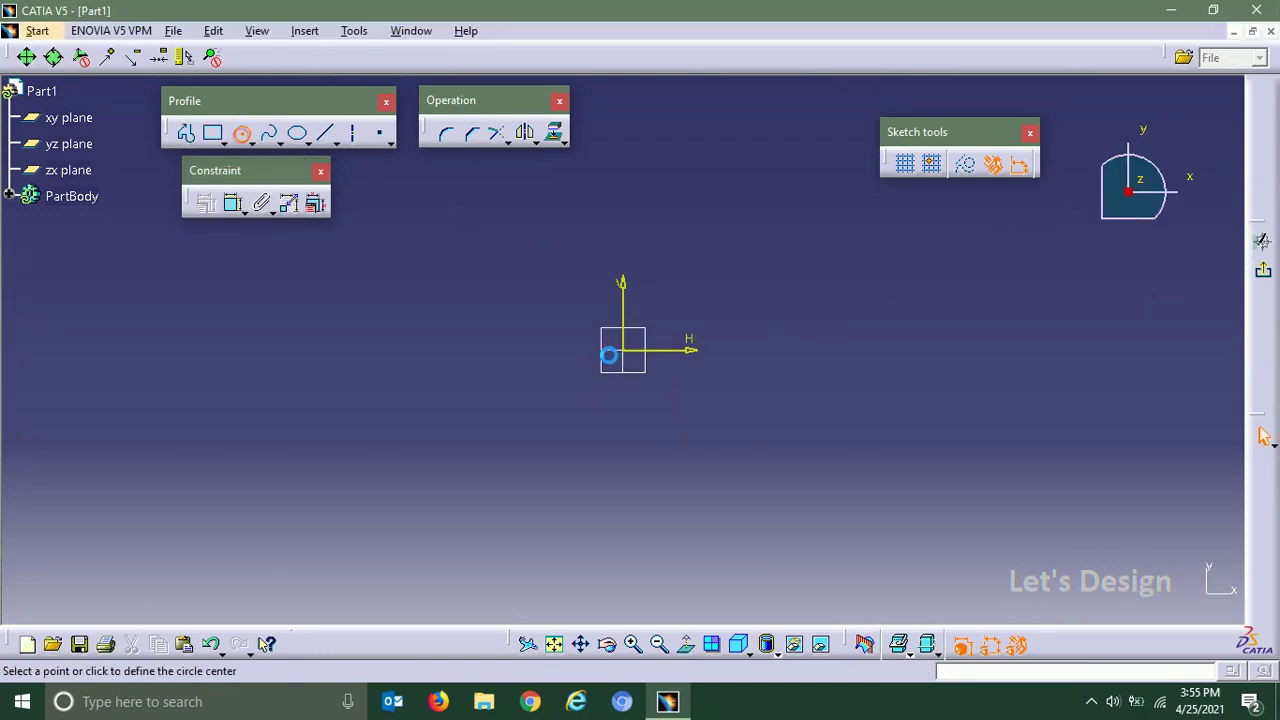
{"action": "left_click", "coordinate": [625, 355]}
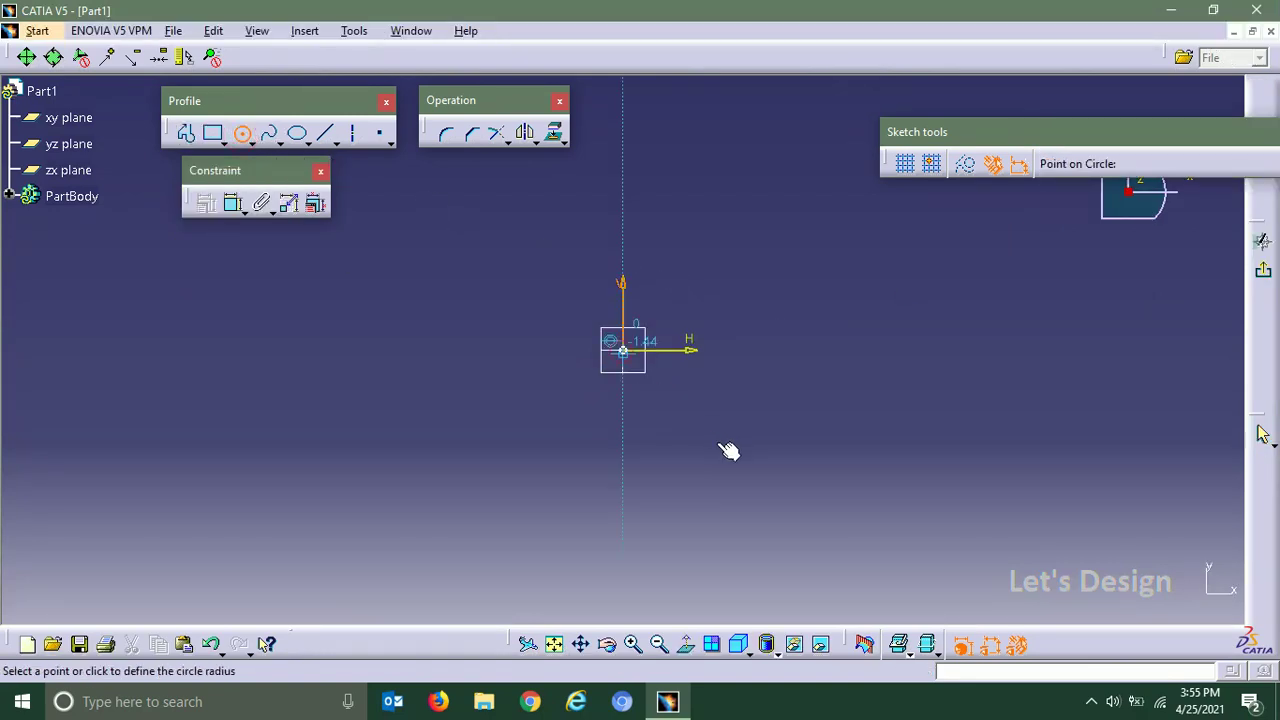
{"action": "left_click", "coordinate": [743, 457]}
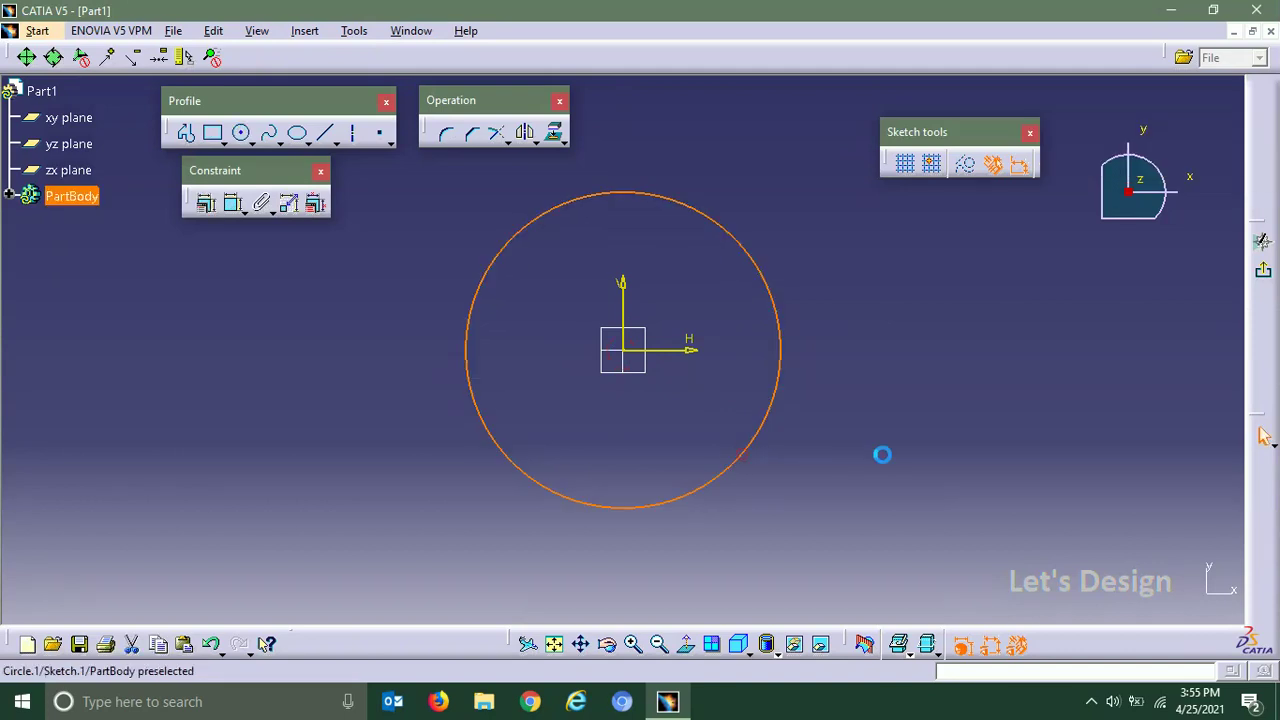
{"action": "left_click", "coordinate": [1265, 275]}
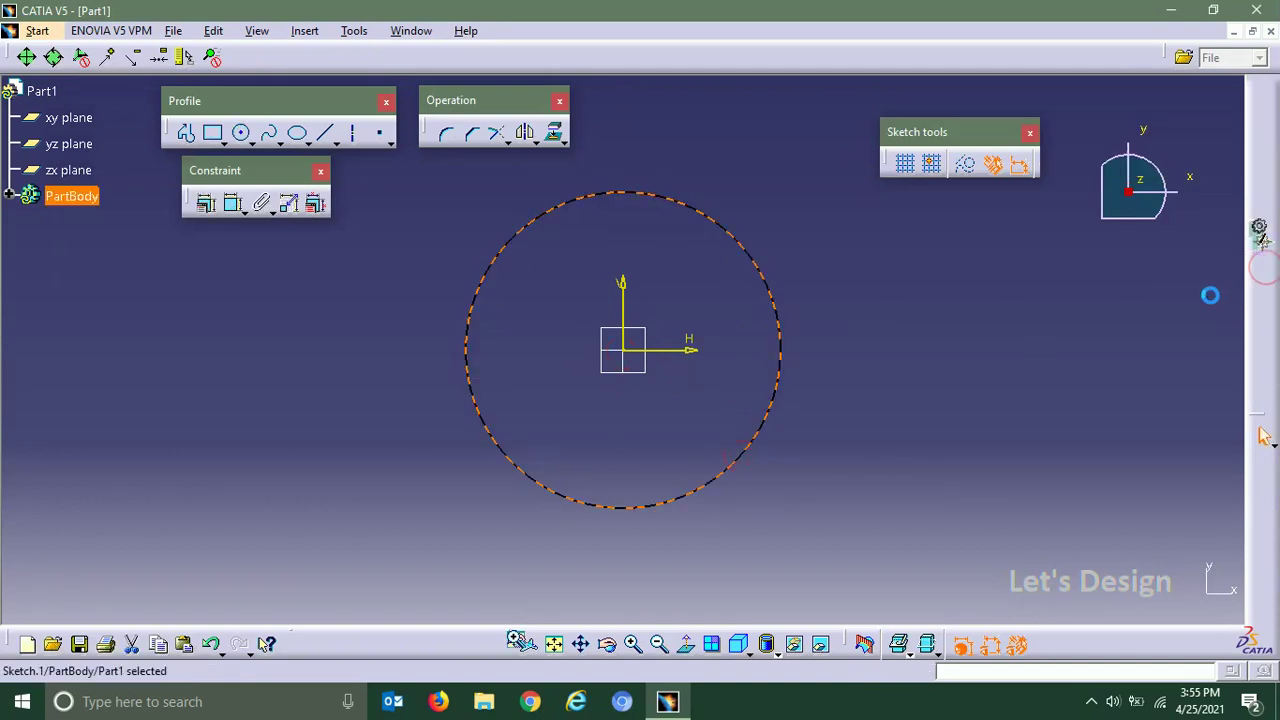
{"action": "left_click", "coordinate": [990, 303]}
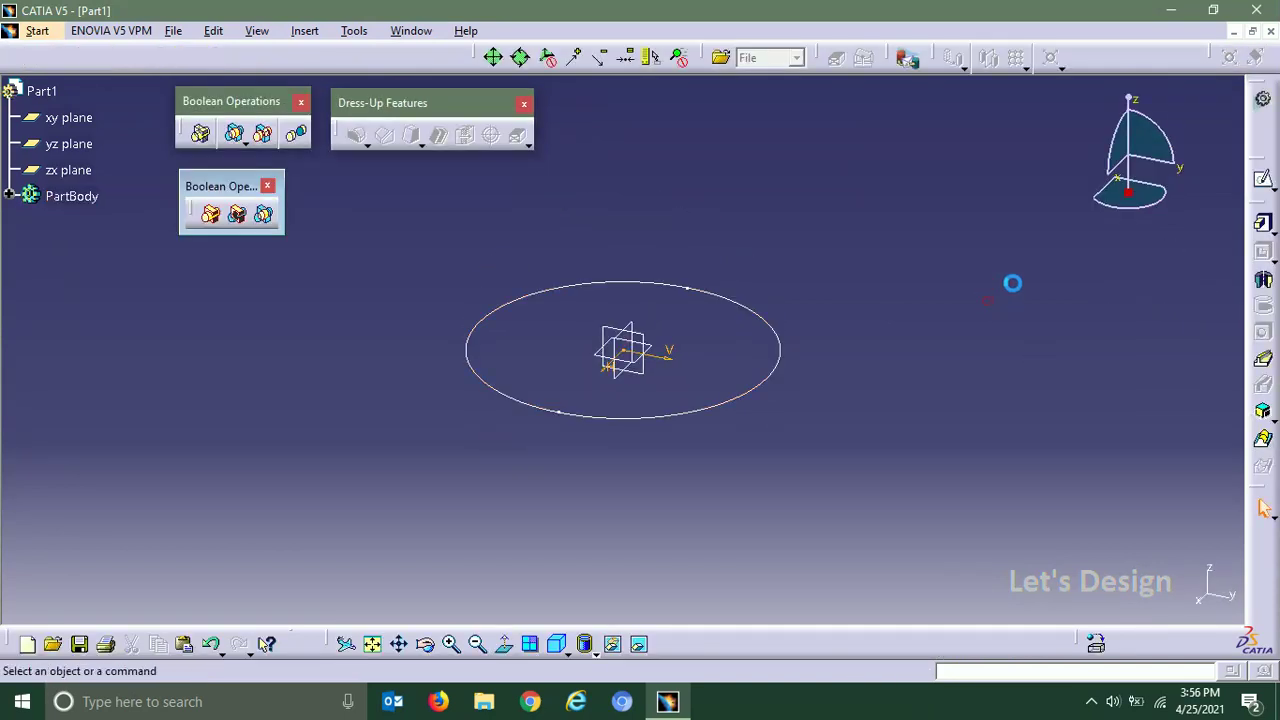
Pad the circle with mirrored extent, stretching its limit to about 35 mm on each side to form a solid cylinder
{"action": "left_click", "coordinate": [1263, 226]}
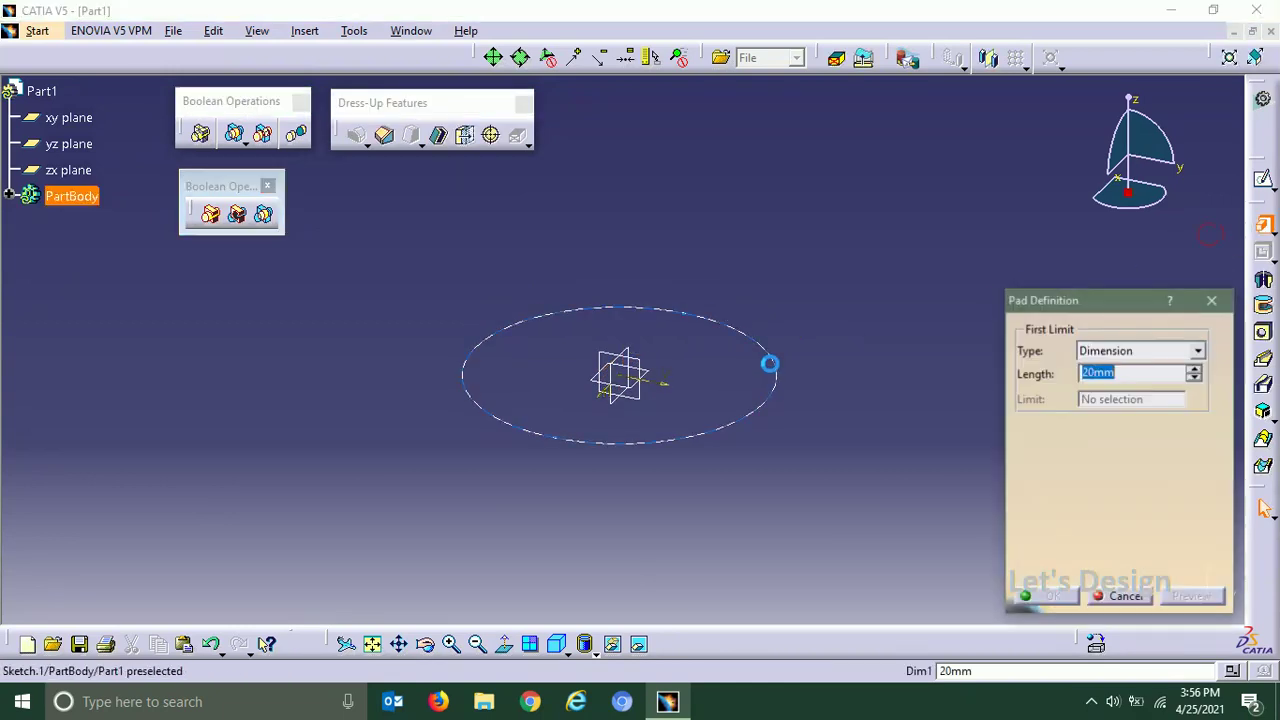
{"action": "left_click", "coordinate": [783, 370]}
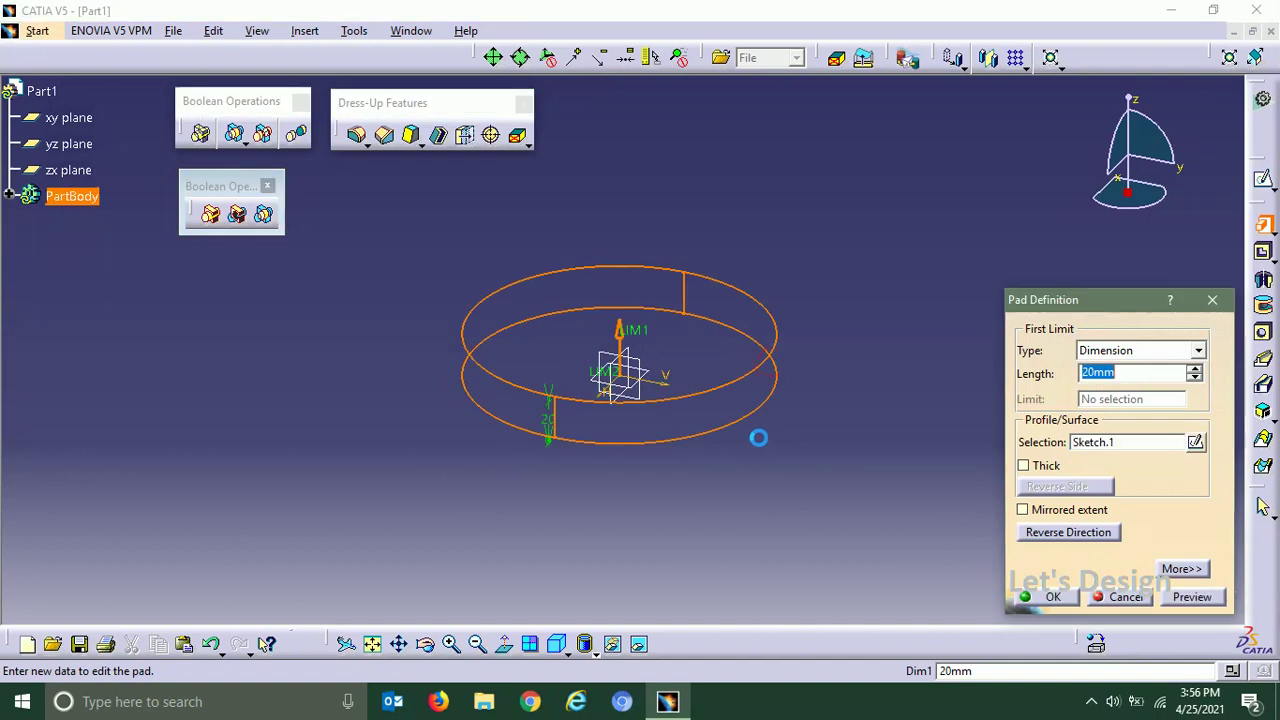
{"action": "left_click", "coordinate": [1023, 511]}
{"action": "left_click_drag", "start_coordinate": [652, 340], "coordinate": [646, 298]}
{"action": "left_click", "coordinate": [1046, 598]}
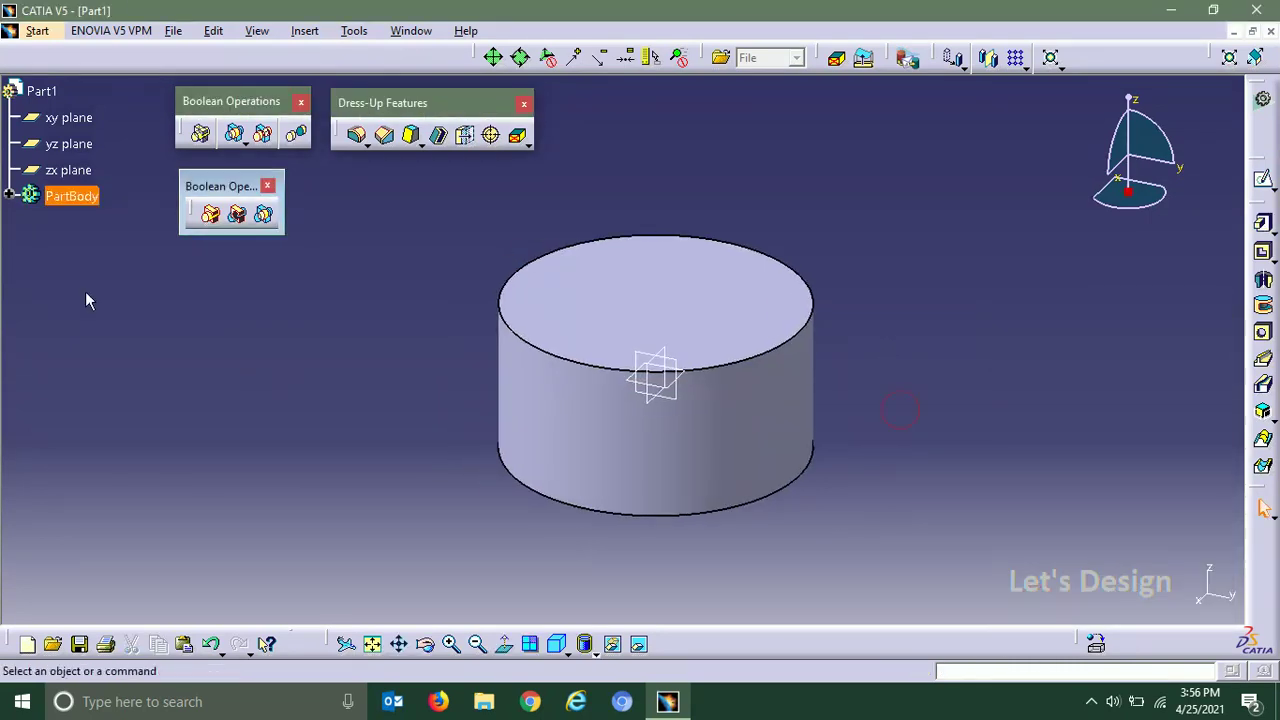
Insert a new body beside PartBody and define it as the in-work object
{"action": "right_click", "coordinate": [66, 198]}
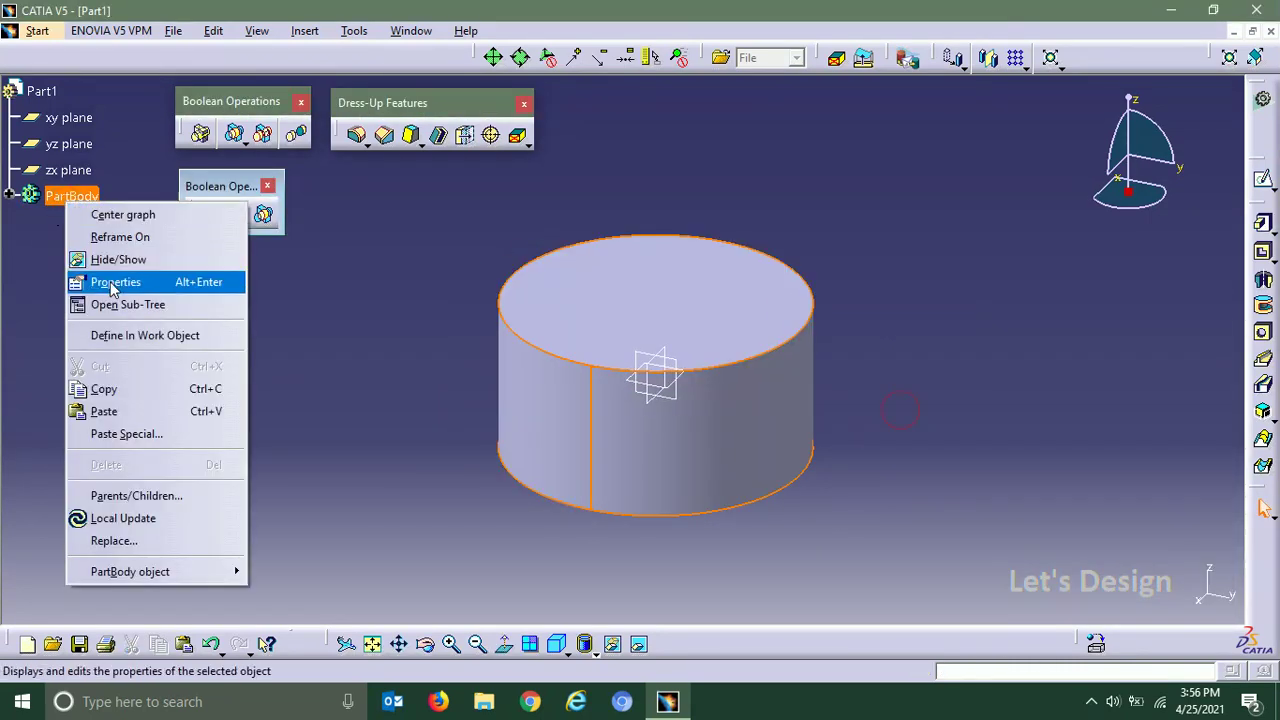
{"action": "left_click", "coordinate": [229, 335]}
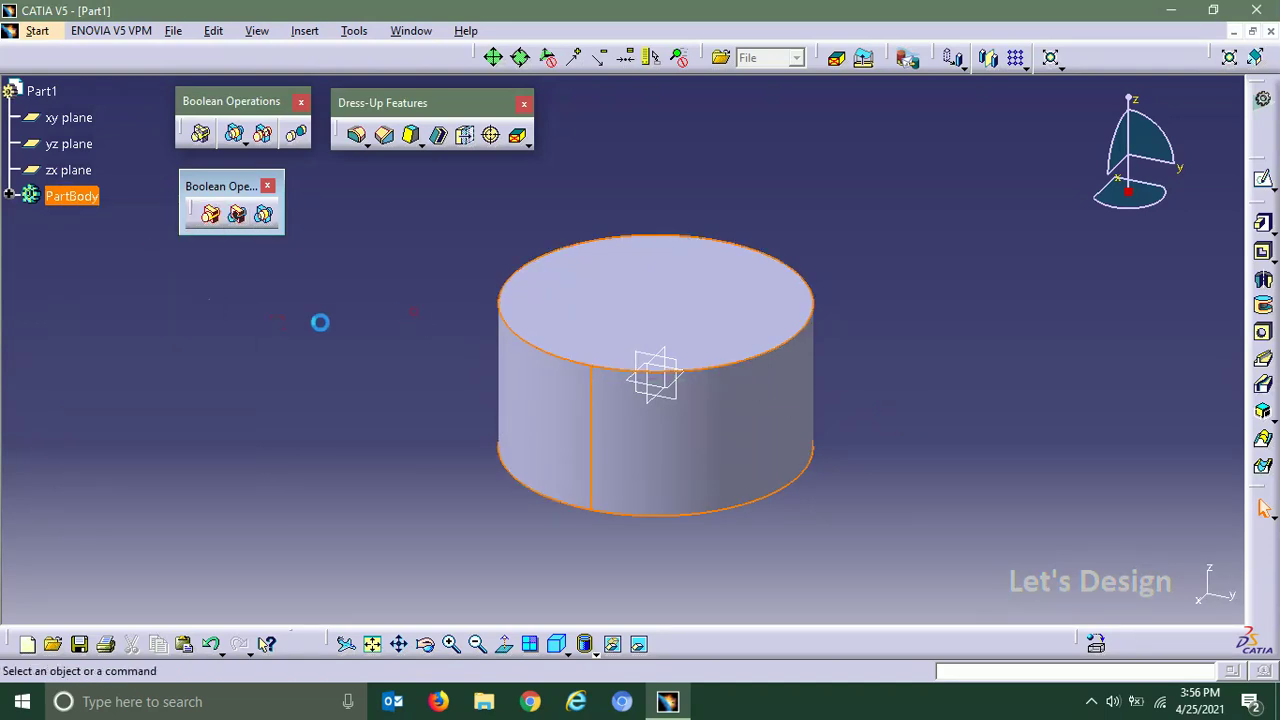
{"action": "middle_click_drag", "start_coordinate": [320, 320], "coordinate": [437, 266]}
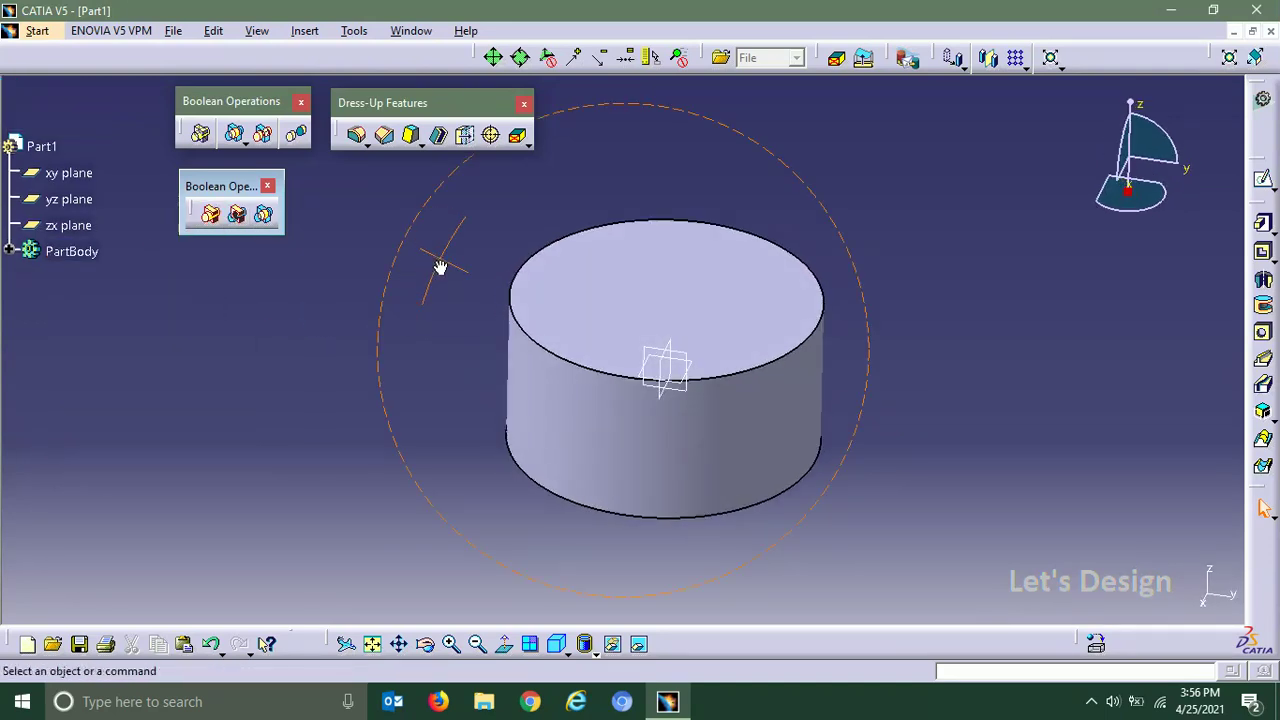
{"action": "left_click", "coordinate": [304, 31]}
{"action": "left_click", "coordinate": [320, 78]}
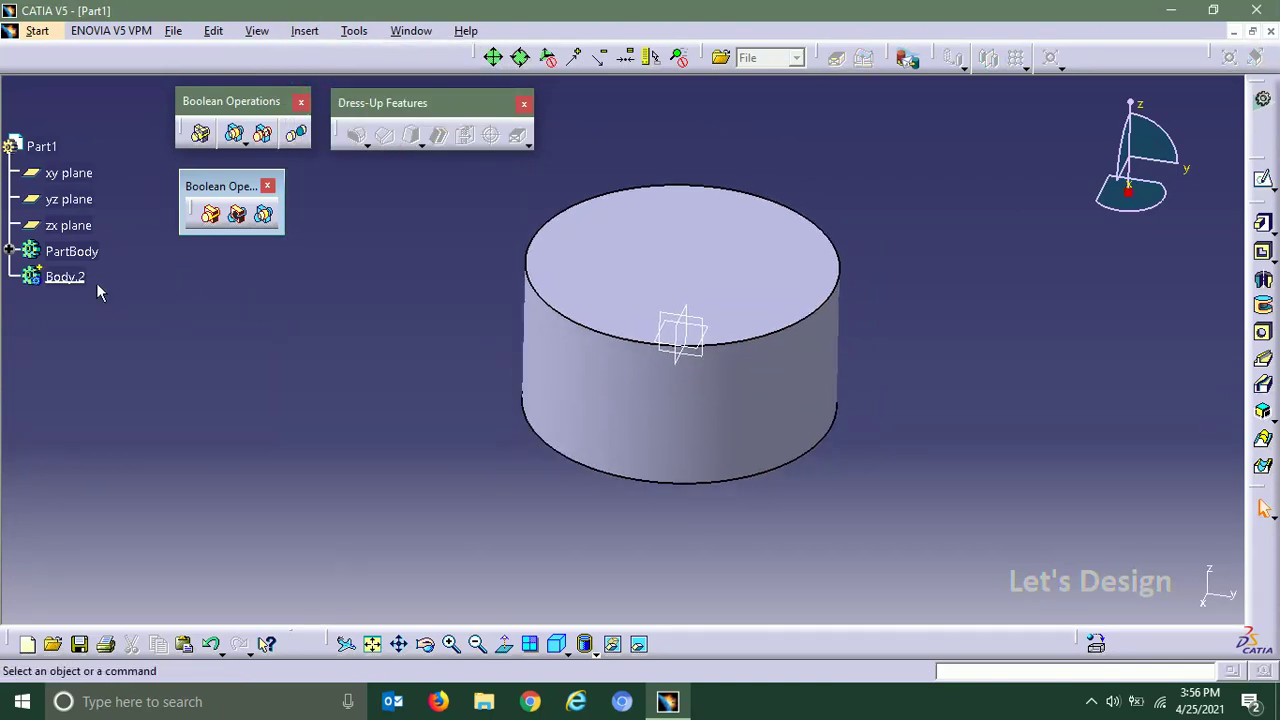
{"action": "right_click", "coordinate": [80, 224]}
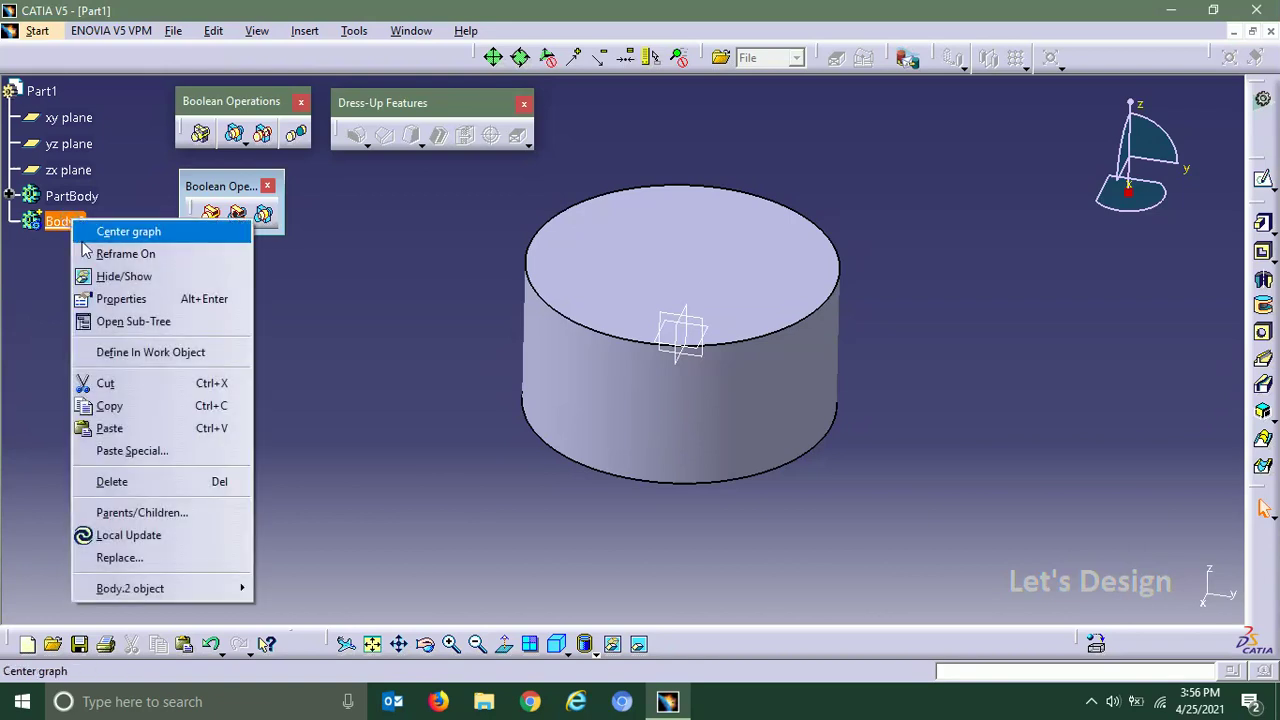
{"action": "left_click", "coordinate": [130, 354]}
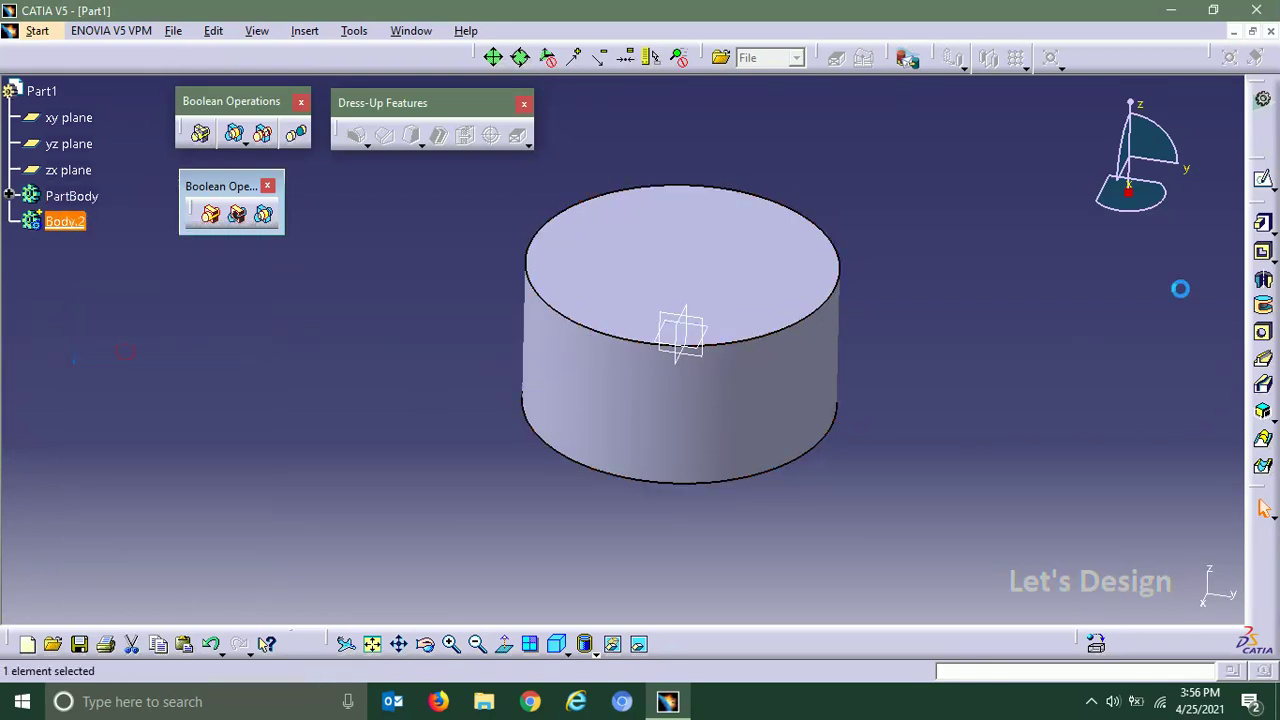
Sketch two concentric circles centred on the origin on the xy plane in Body.2, both smaller than the cylinder
{"action": "left_click", "coordinate": [1263, 178]}
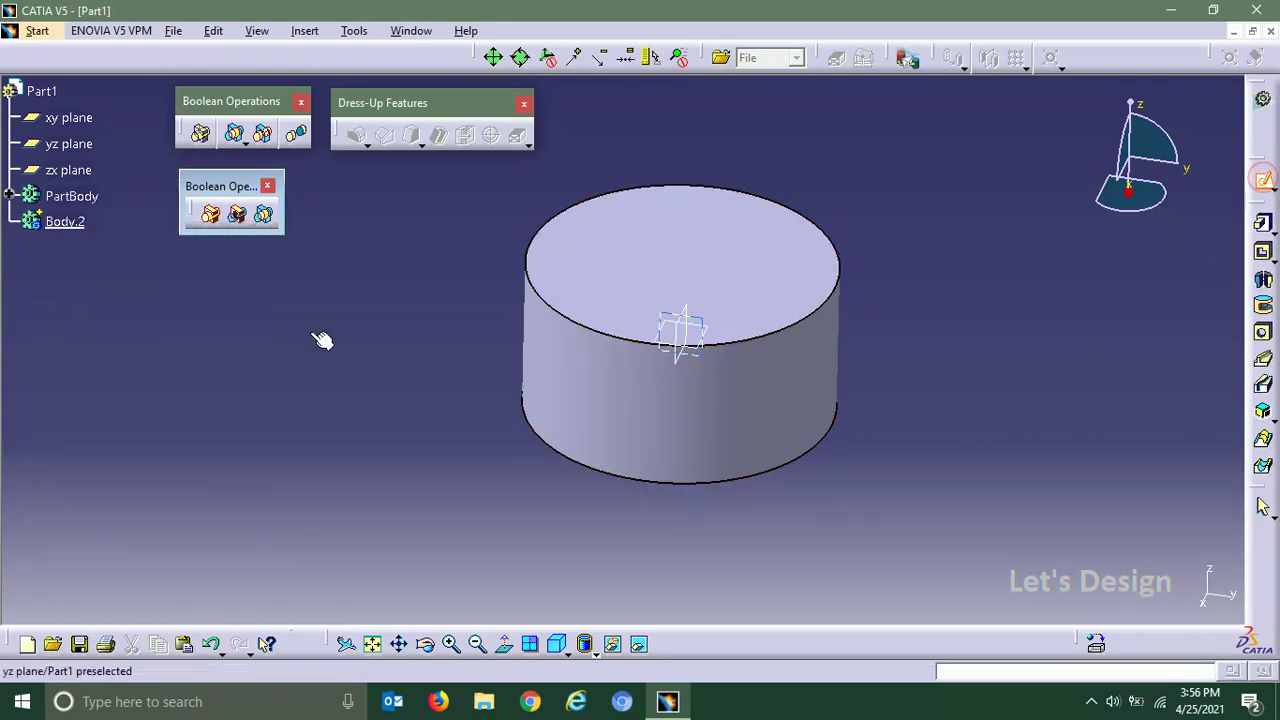
{"action": "left_click", "coordinate": [722, 334]}
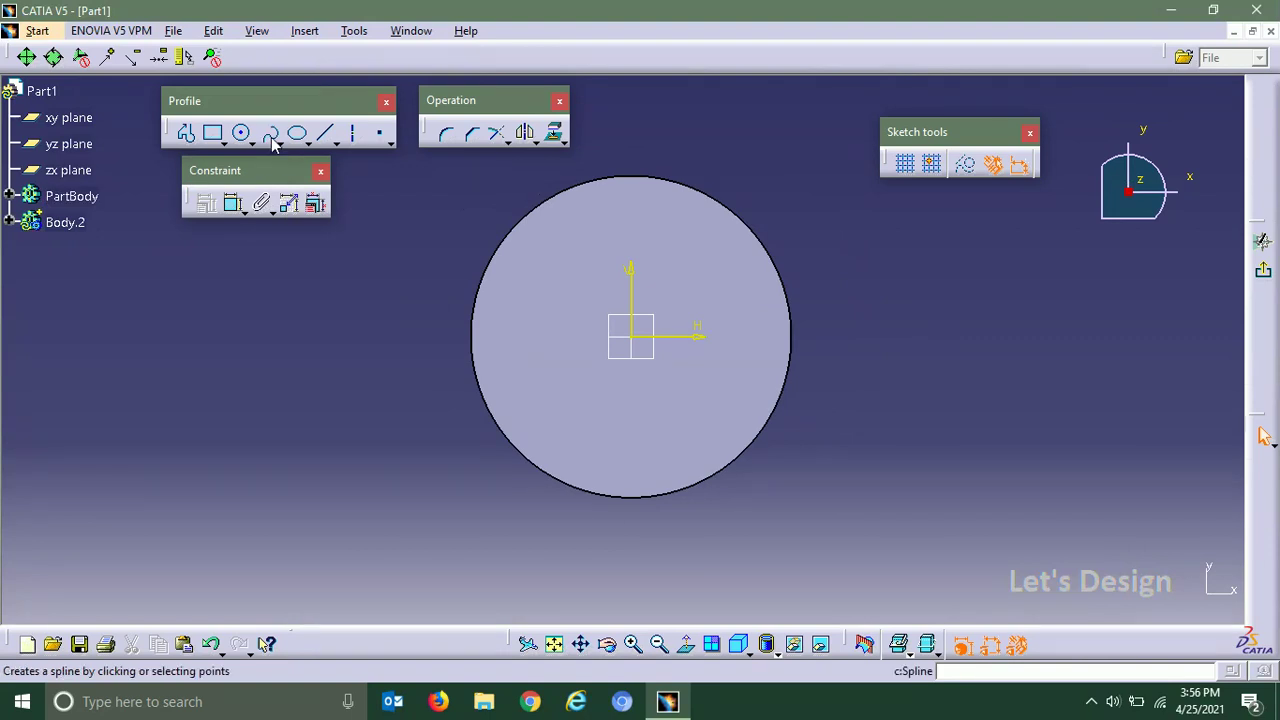
{"action": "left_click", "coordinate": [242, 133]}
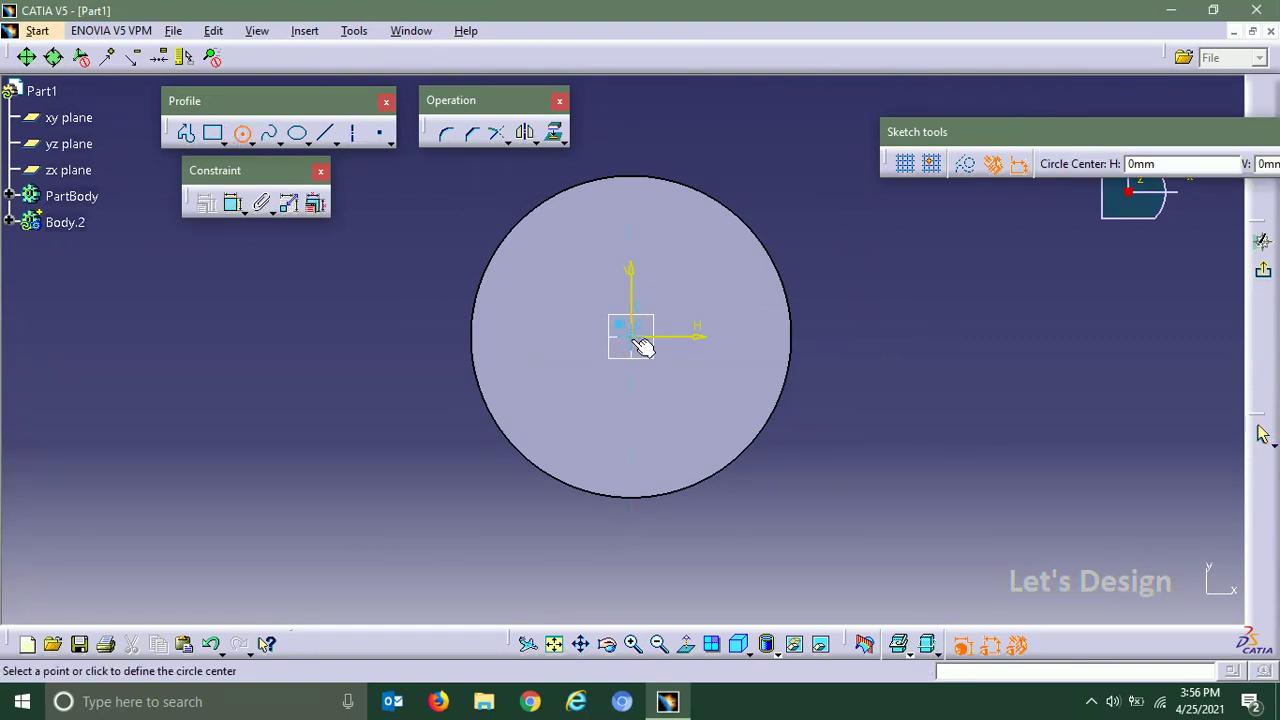
{"action": "left_click", "coordinate": [693, 417]}
{"action": "left_click", "coordinate": [242, 133]}
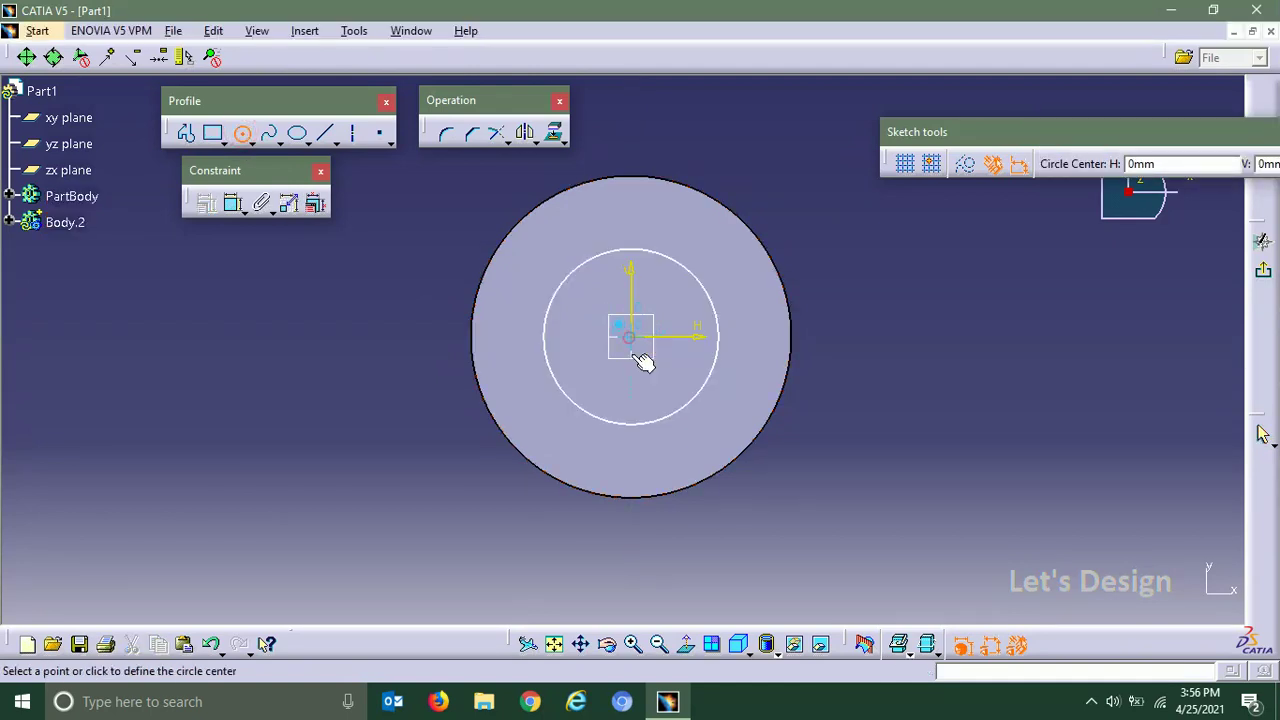
{"action": "left_click", "coordinate": [641, 346]}
{"action": "left_click", "coordinate": [646, 396]}
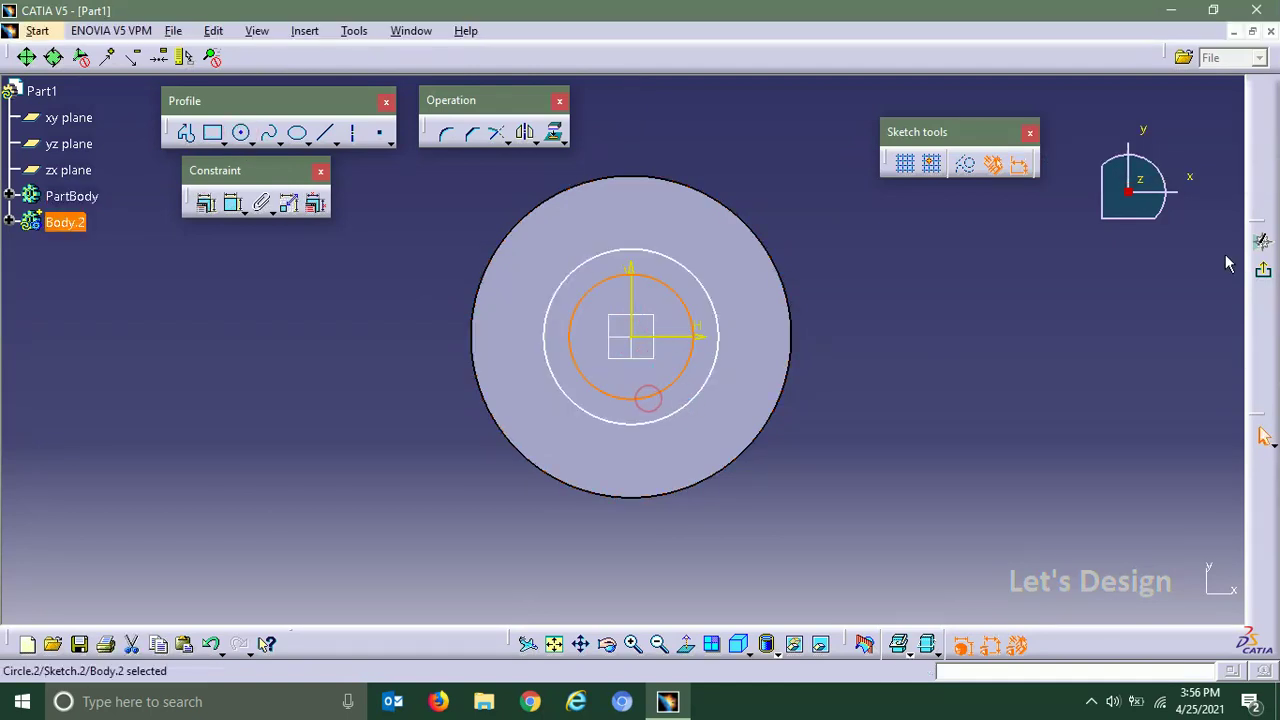
{"action": "left_click", "coordinate": [1263, 271]}
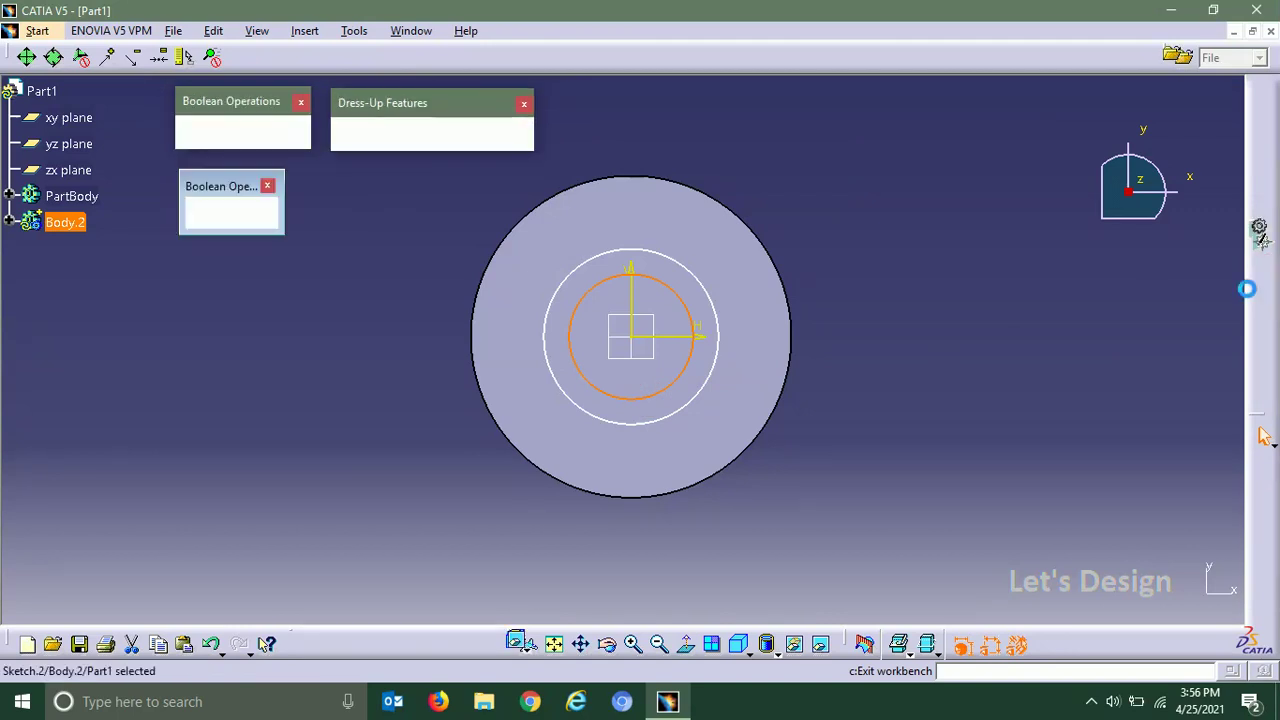
Pad the two-circle sketch of Body.2 by 65 mm with mirrored extent to form a ring through the cylinder
{"action": "middle_click_drag", "start_coordinate": [908, 423], "coordinate": [869, 376]}
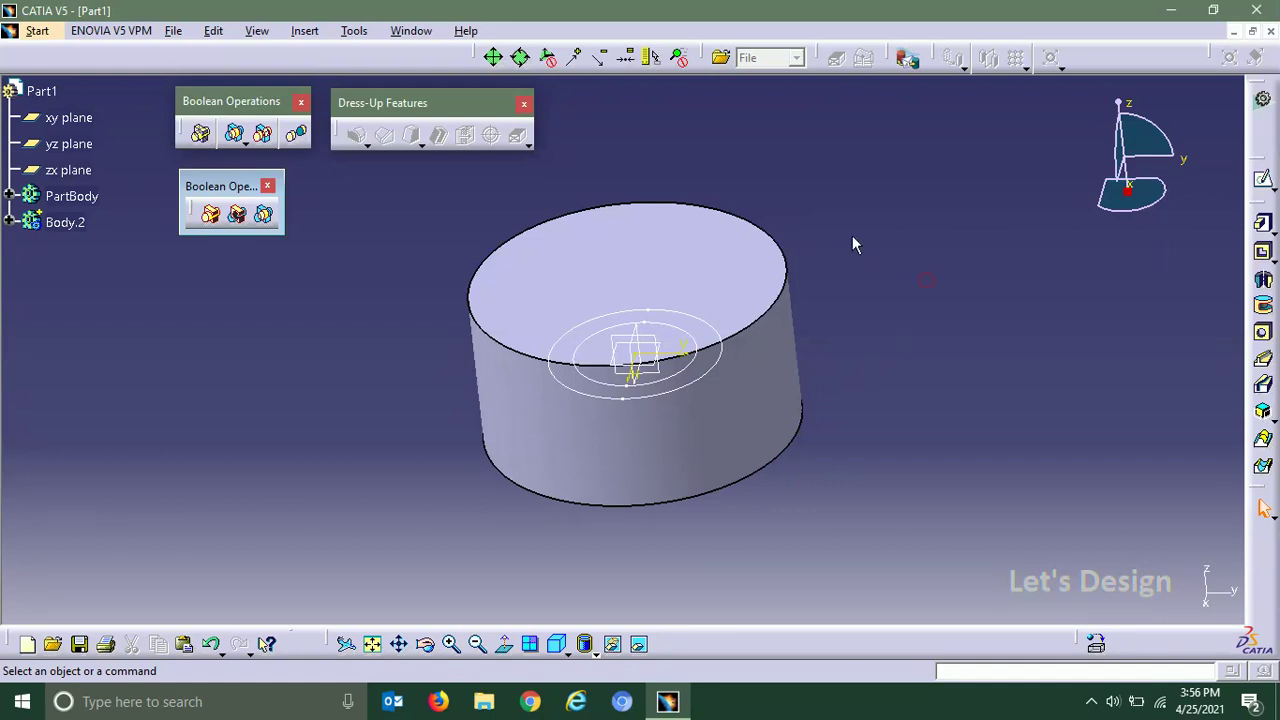
{"action": "middle_click_drag", "start_coordinate": [851, 243], "coordinate": [800, 285]}
{"action": "double_click", "coordinate": [718, 313]}
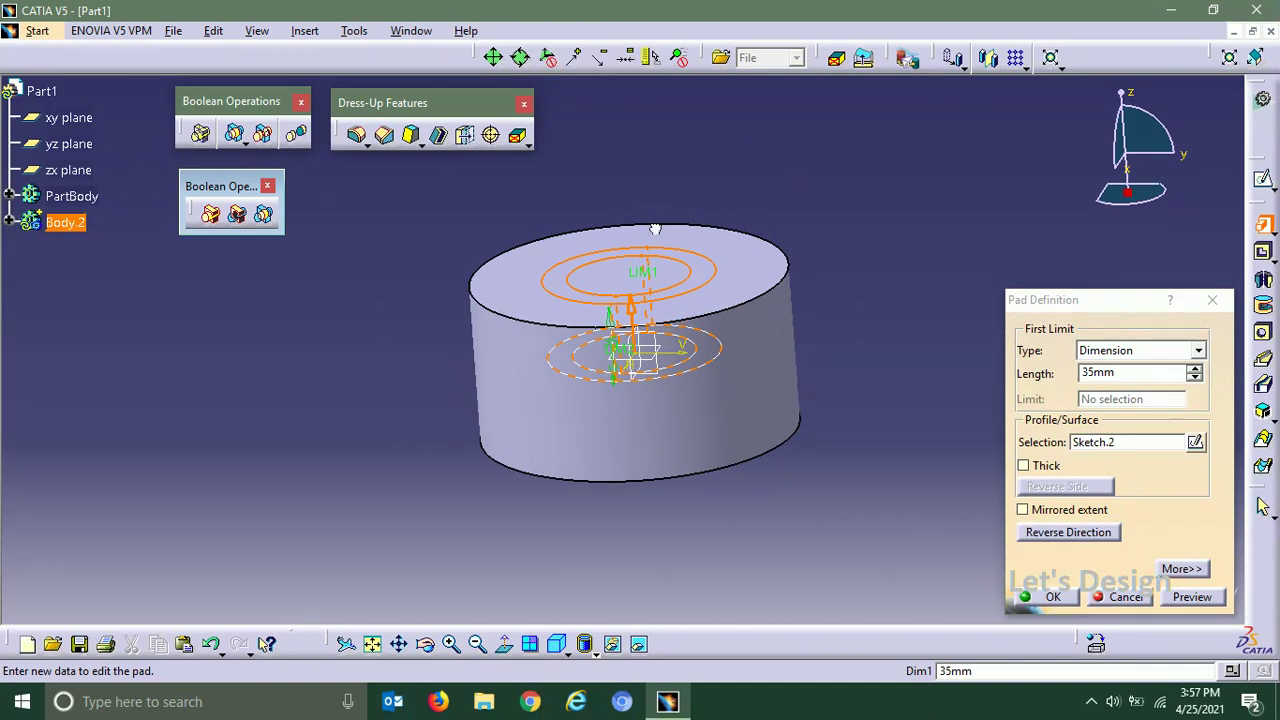
{"action": "middle_click_drag", "start_coordinate": [655, 229], "coordinate": [715, 282]}
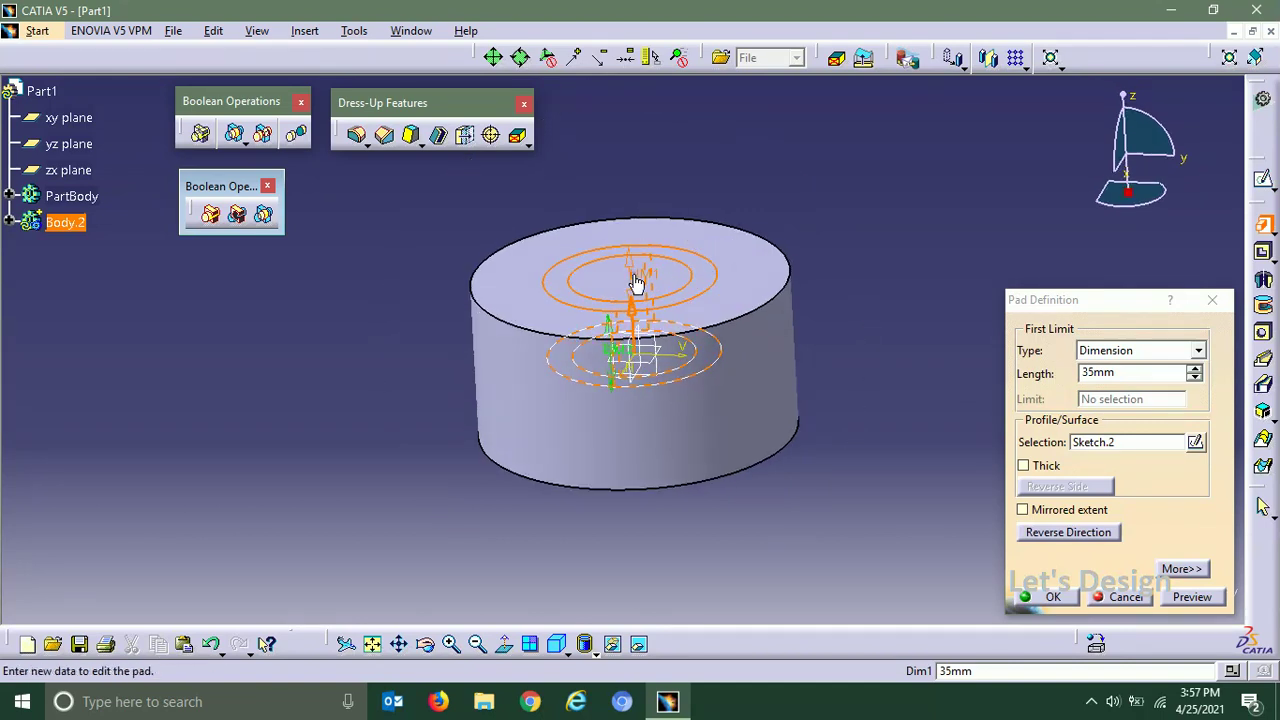
{"action": "left_click_drag", "start_coordinate": [636, 284], "coordinate": [636, 205]}
{"action": "middle_click_drag", "start_coordinate": [625, 360], "coordinate": [645, 389]}
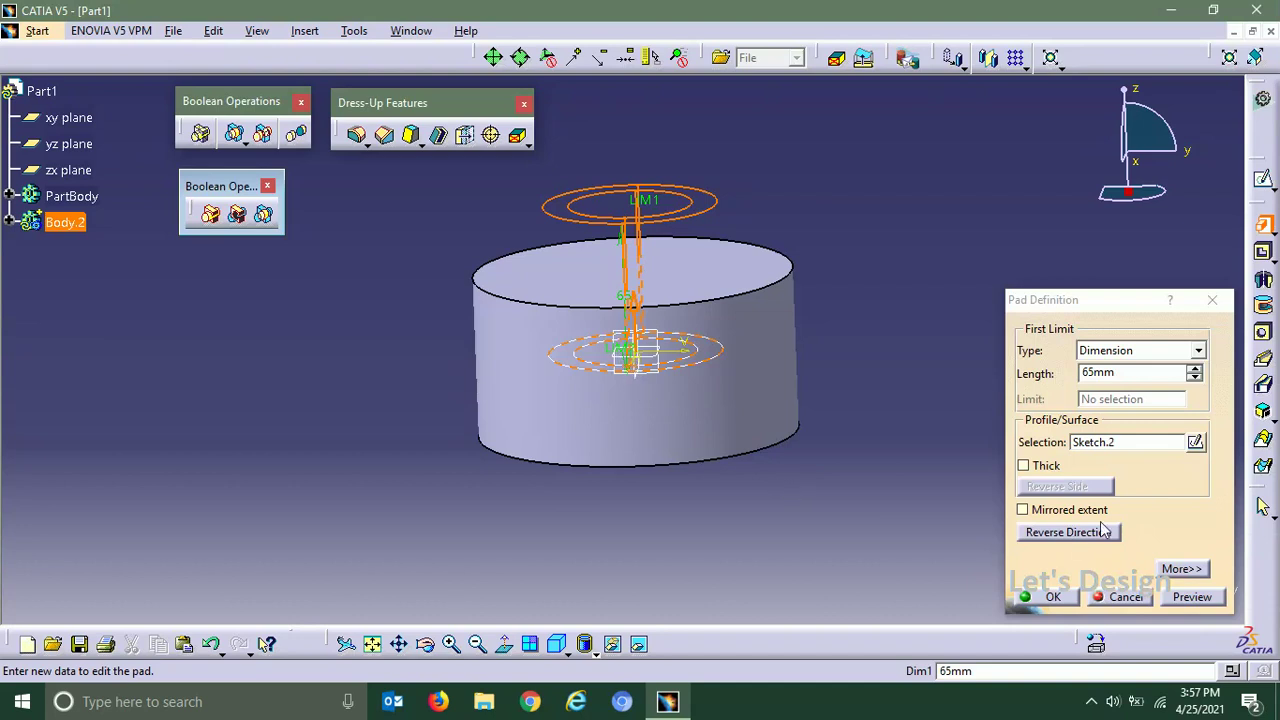
{"action": "left_click", "coordinate": [1024, 510]}
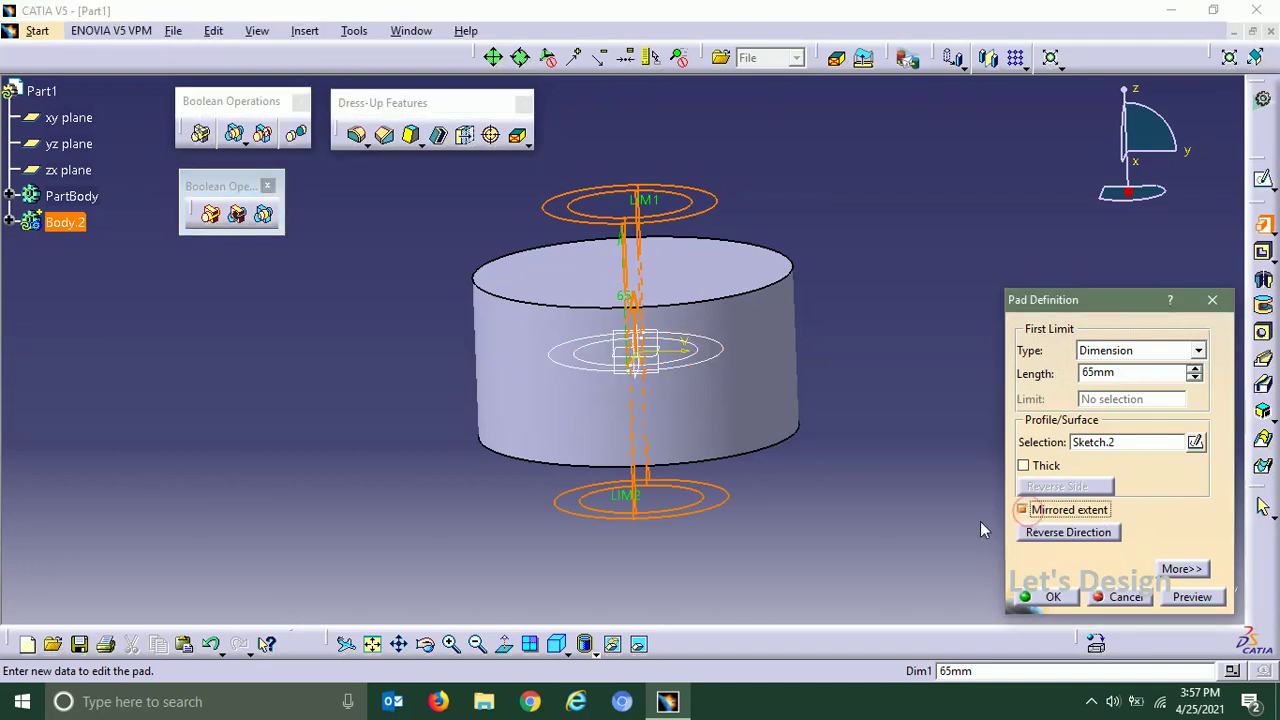
{"action": "left_click", "coordinate": [1052, 597]}
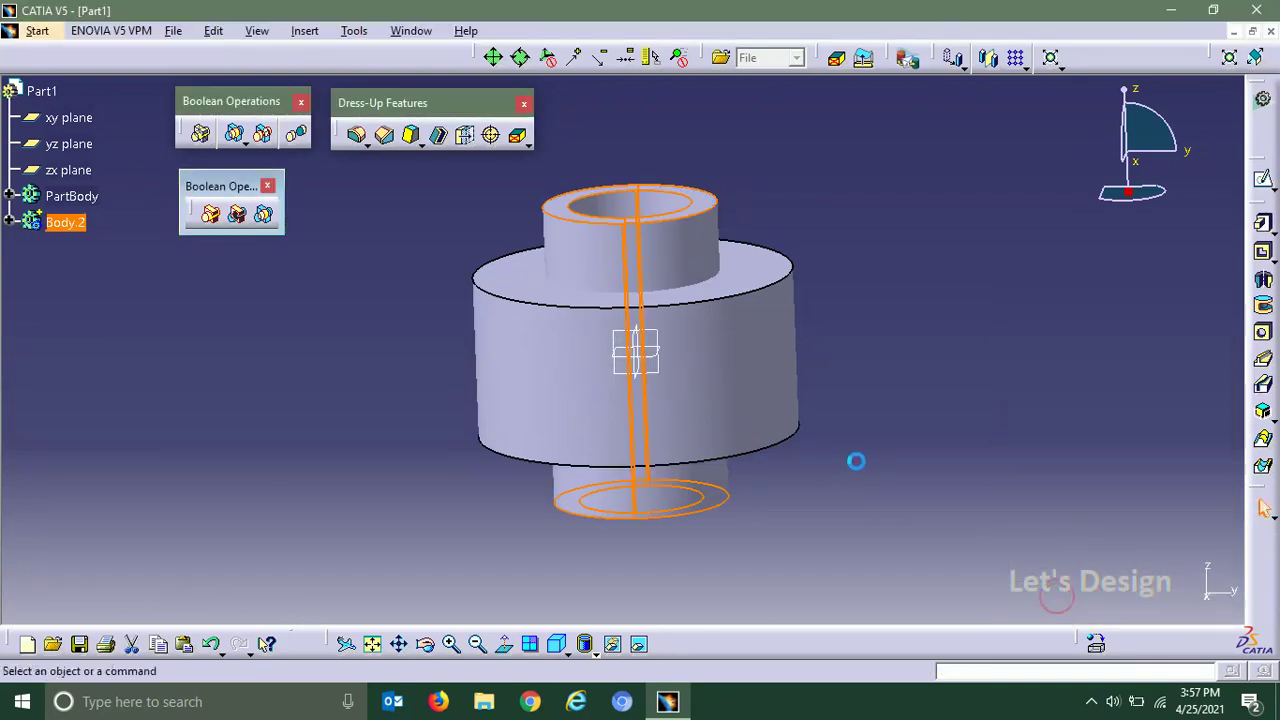
Change the fill colour of Body.2 to light brown in its graphic properties
{"action": "middle_click_drag", "start_coordinate": [801, 234], "coordinate": [779, 315]}
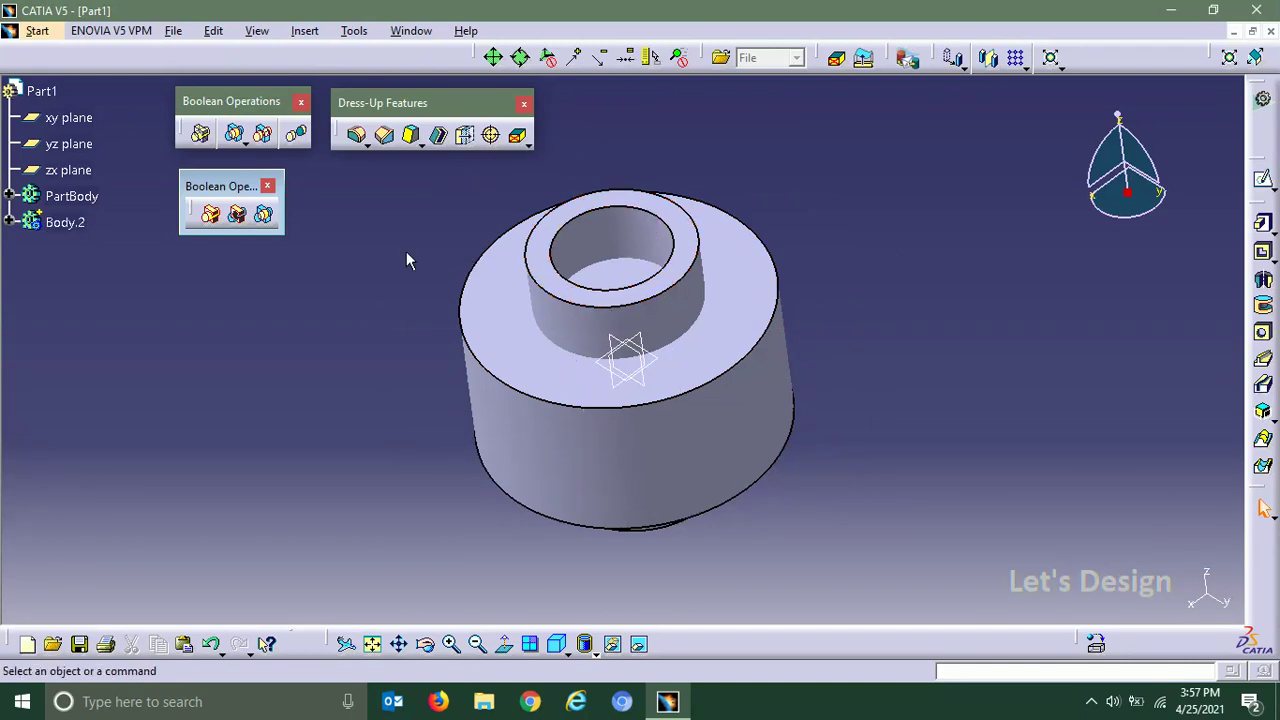
{"action": "middle_click_drag", "start_coordinate": [406, 255], "coordinate": [410, 291]}
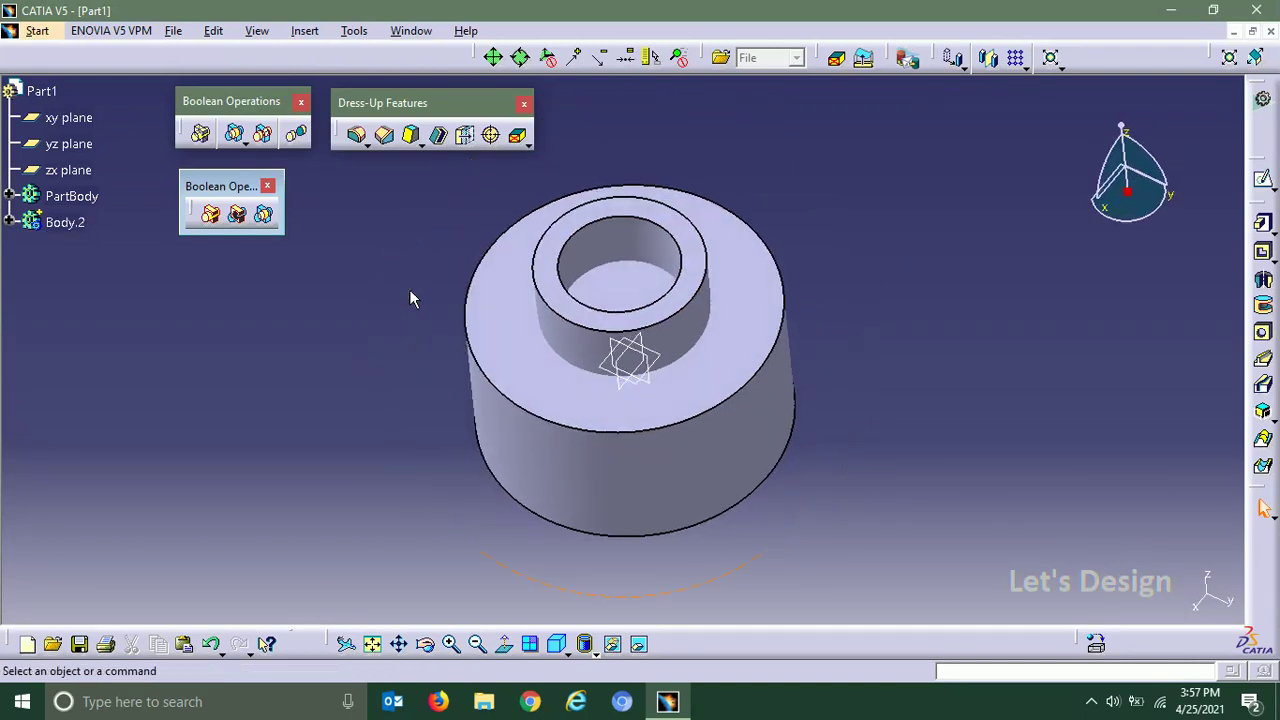
{"action": "right_click", "coordinate": [58, 225]}
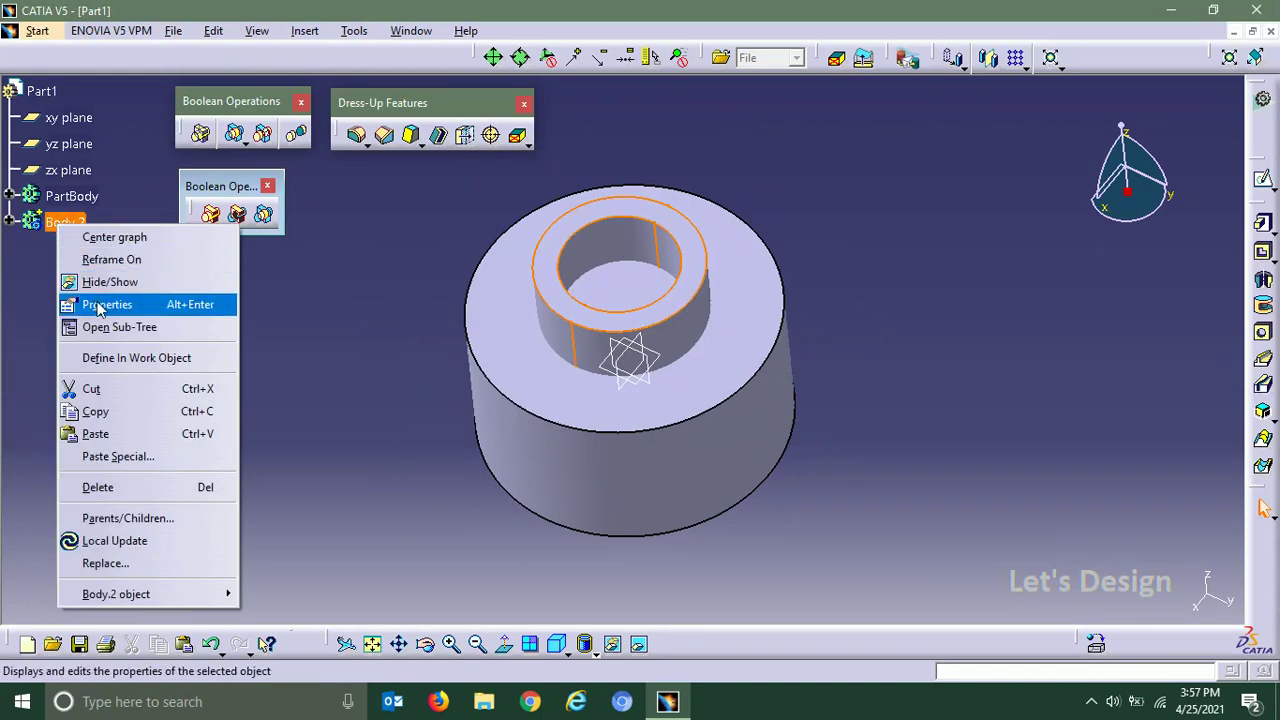
{"action": "left_click", "coordinate": [96, 303]}
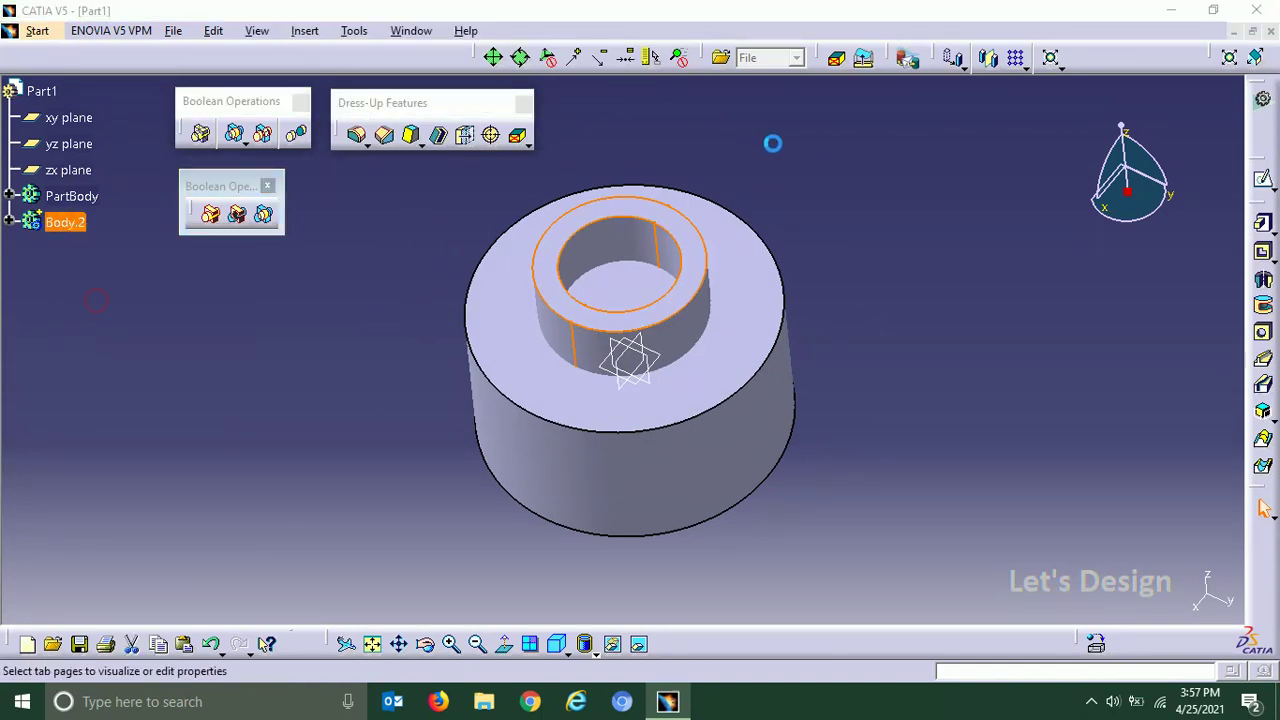
{"action": "left_click", "coordinate": [632, 218]}
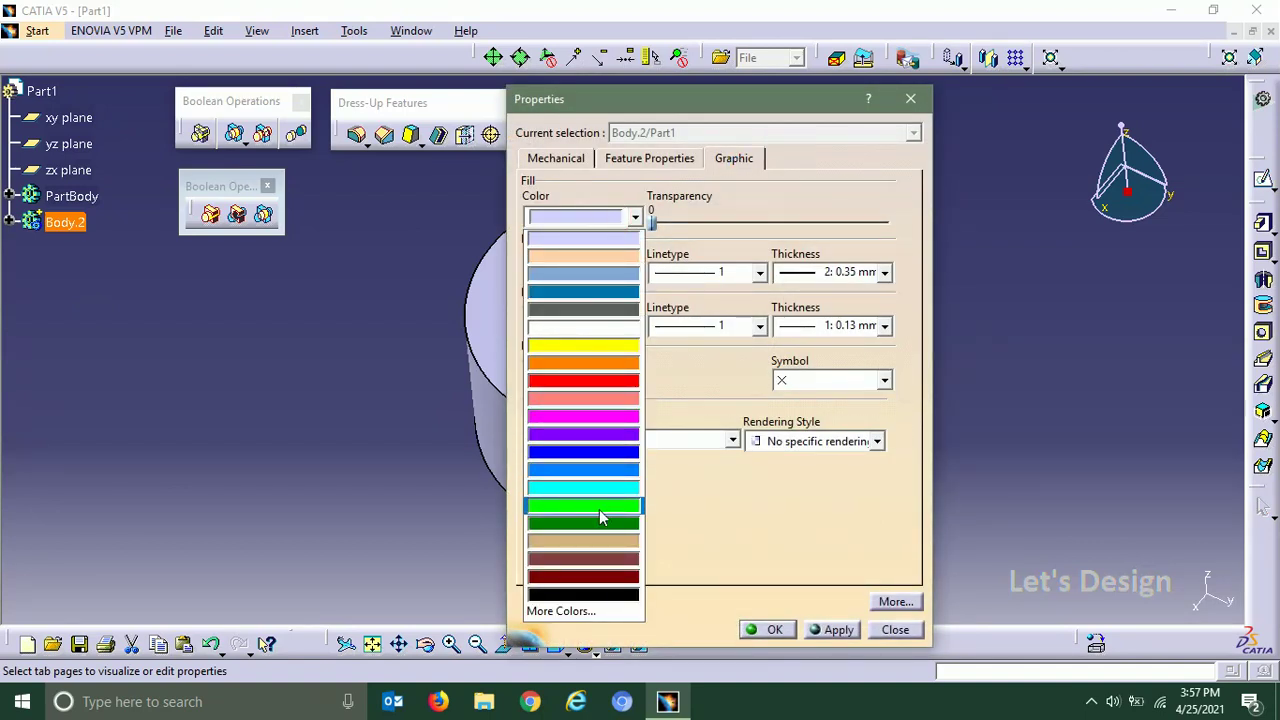
{"action": "left_click", "coordinate": [599, 540]}
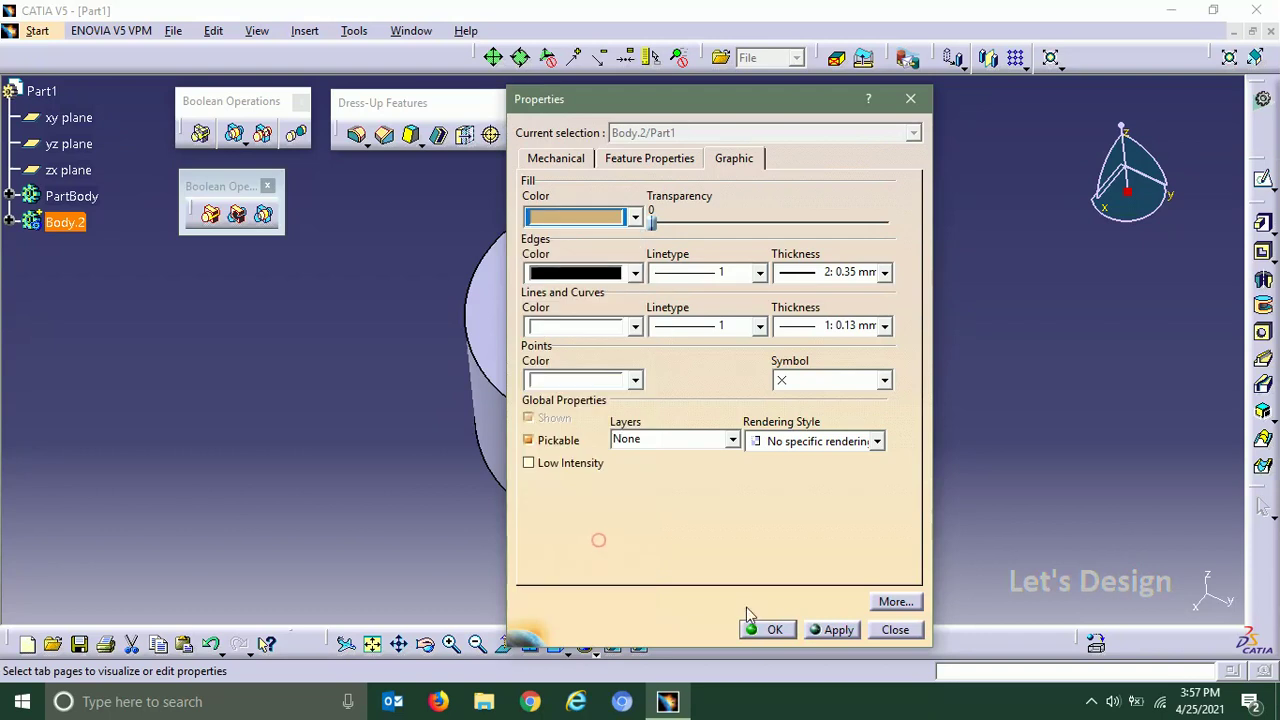
{"action": "left_click", "coordinate": [775, 631]}
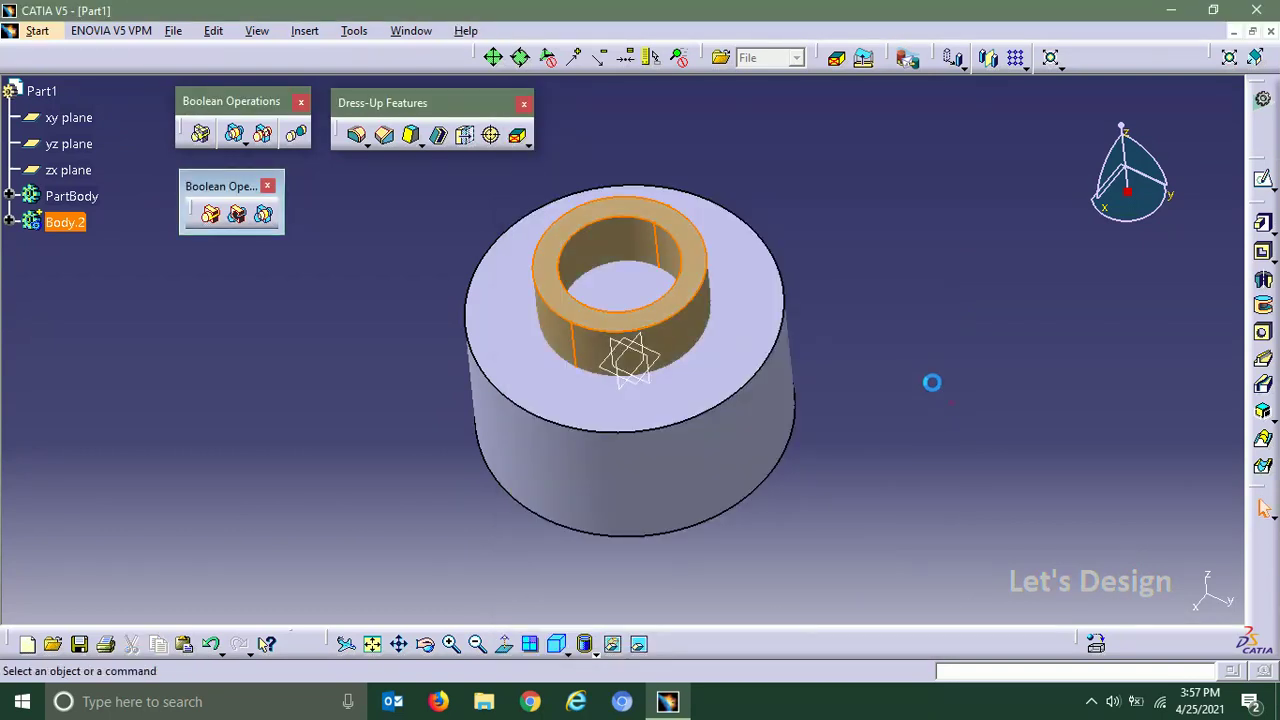
Try Remove Lump on Body.2 without specifying any faces to remove or keep
{"action": "middle_click_drag", "start_coordinate": [406, 429], "coordinate": [475, 210]}
{"action": "middle_click_drag", "start_coordinate": [655, 146], "coordinate": [655, 146]}
{"action": "middle_click_drag", "start_coordinate": [619, 200], "coordinate": [486, 229]}
{"action": "middle_click", "coordinate": [469, 229]}
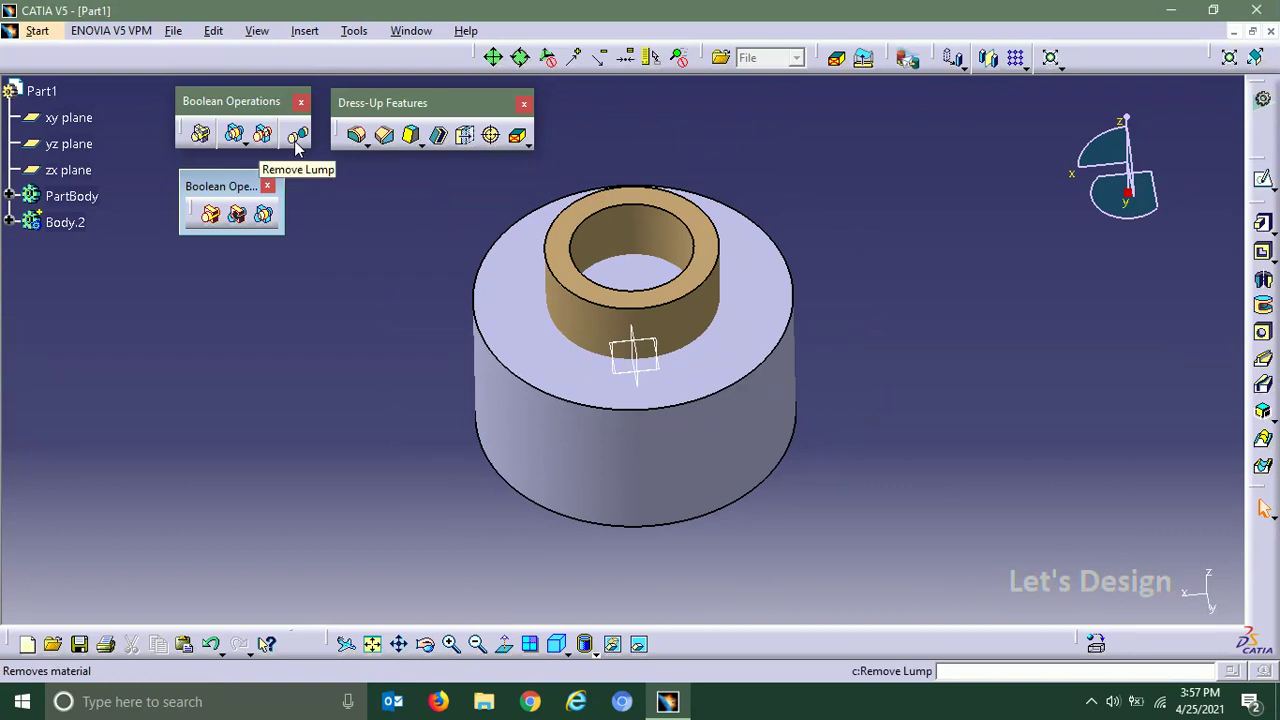
{"action": "middle_click_drag", "start_coordinate": [349, 337], "coordinate": [352, 347]}
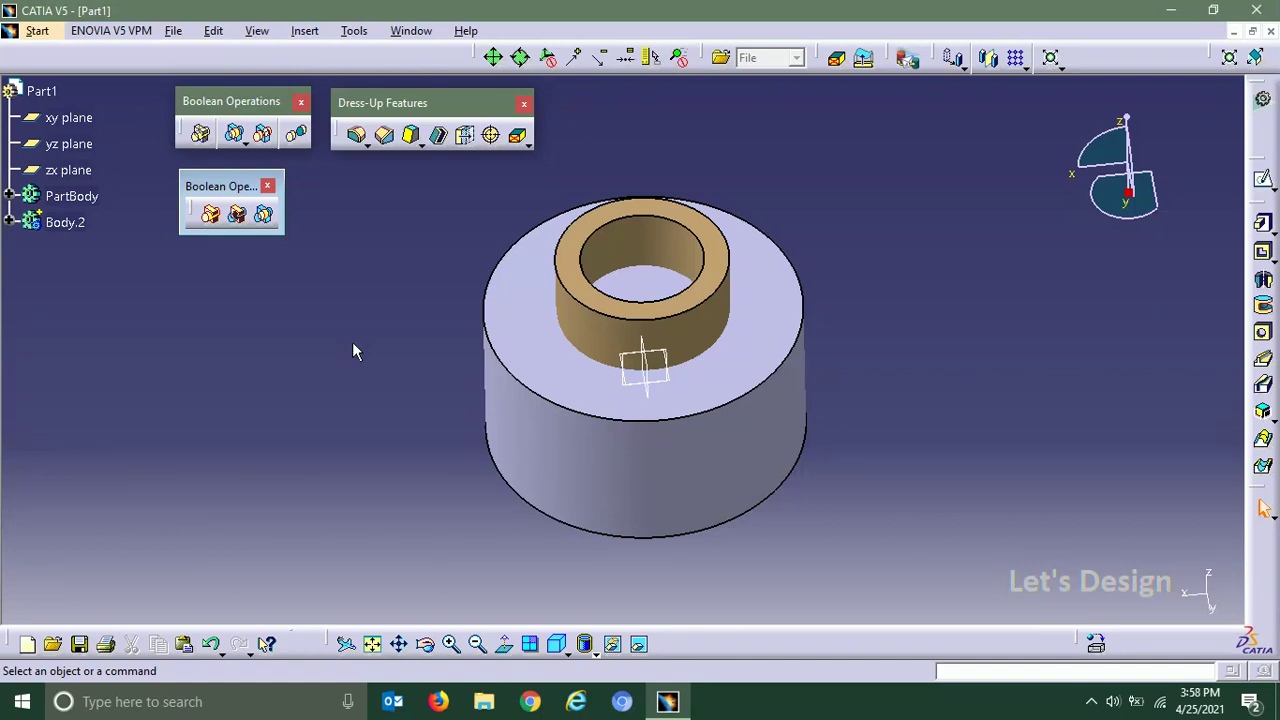
{"action": "left_click", "coordinate": [297, 140]}
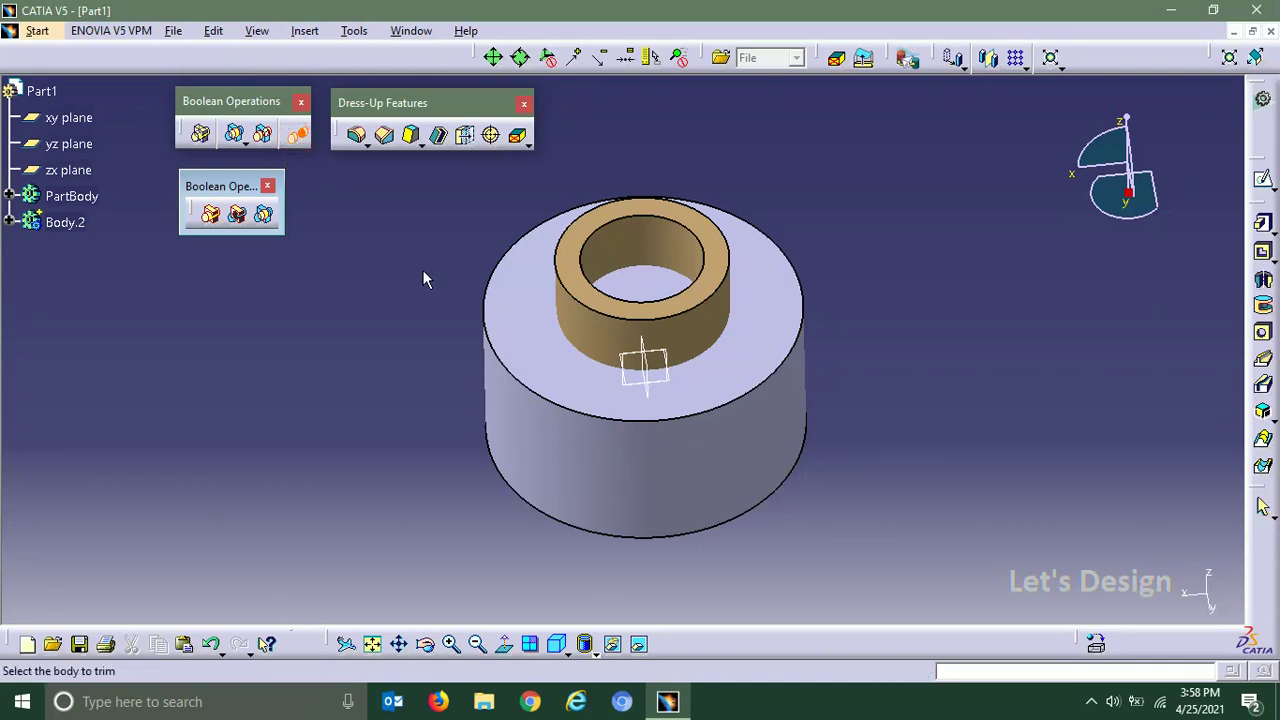
{"action": "left_click", "coordinate": [62, 222]}
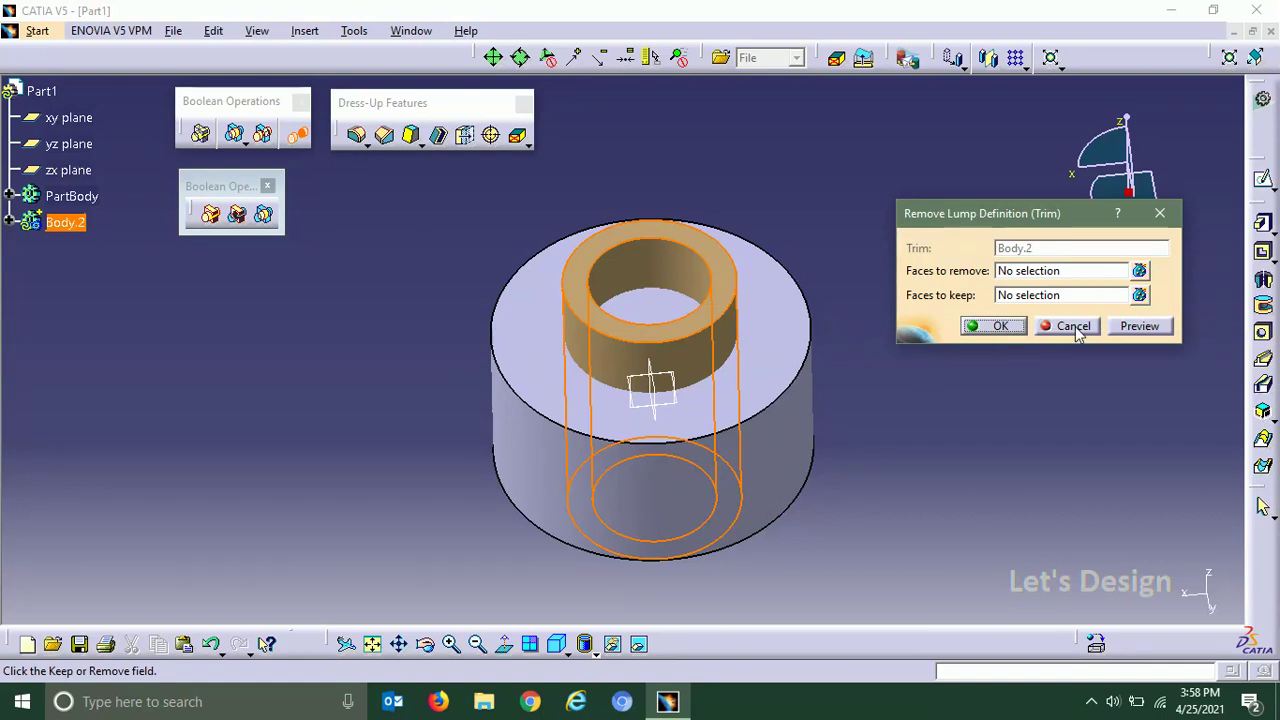
{"action": "left_click", "coordinate": [1137, 326]}
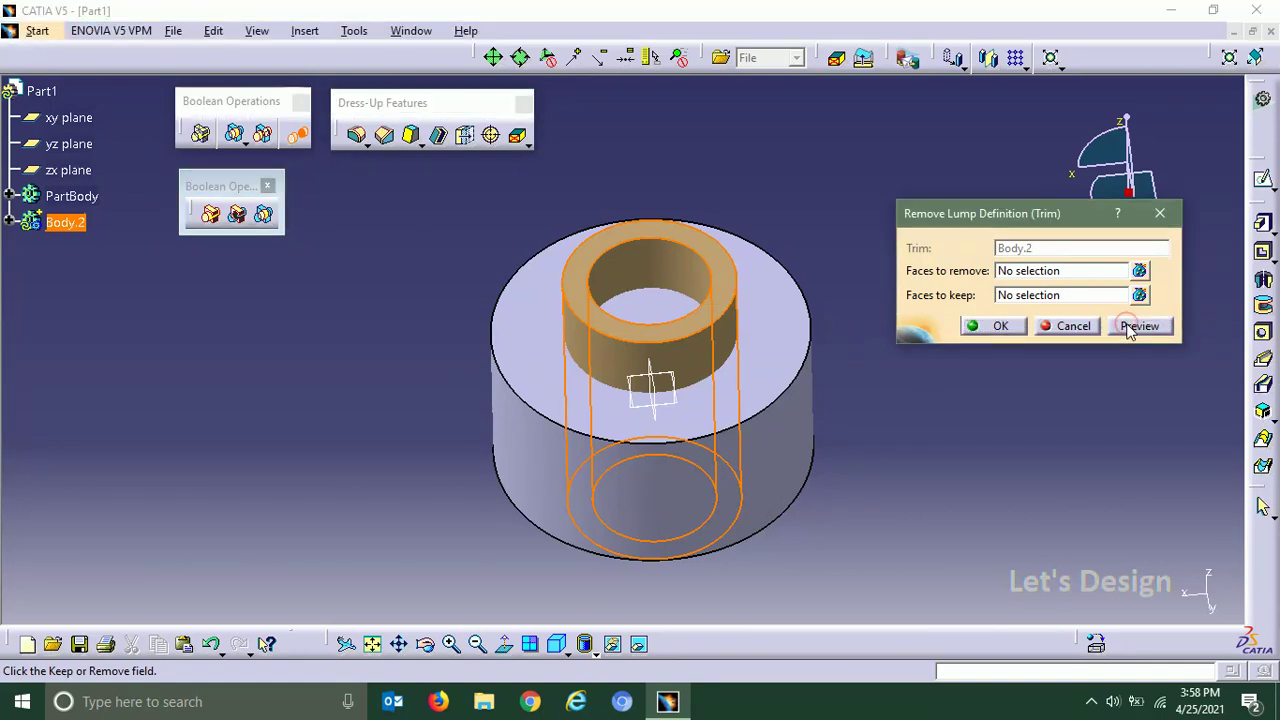
{"action": "left_click", "coordinate": [1000, 327]}
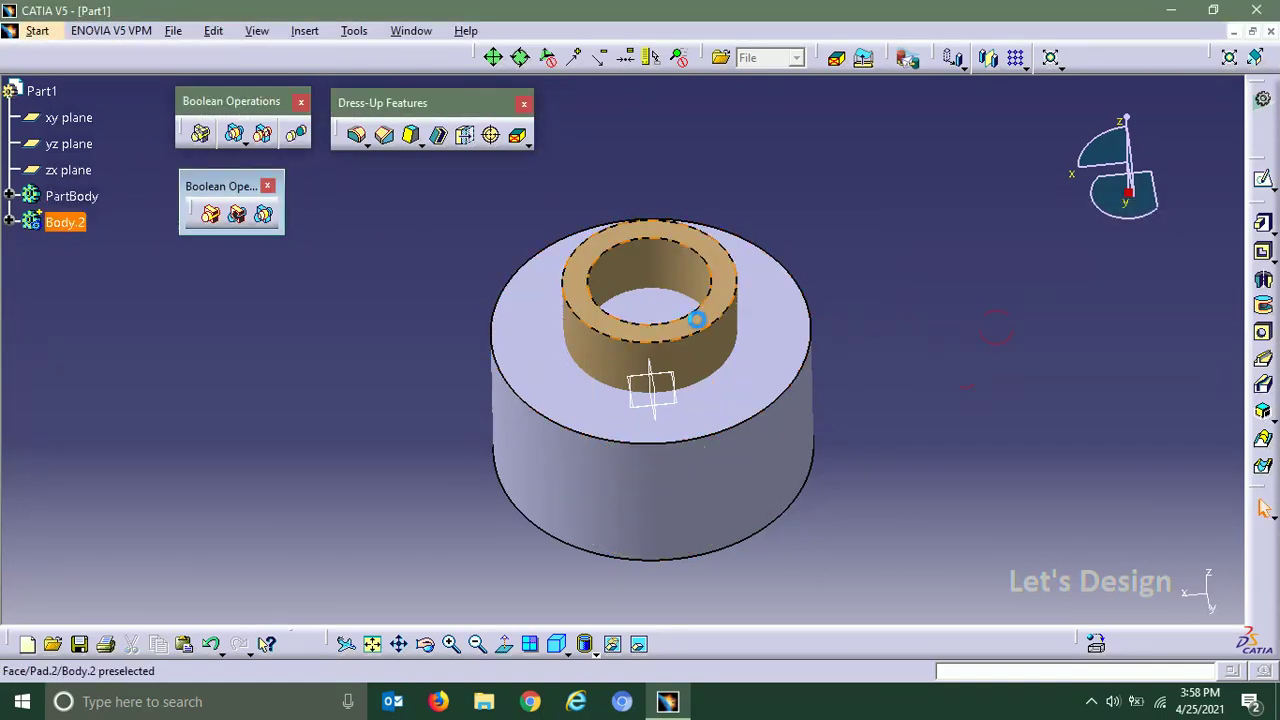
{"action": "left_click", "coordinate": [516, 215]}
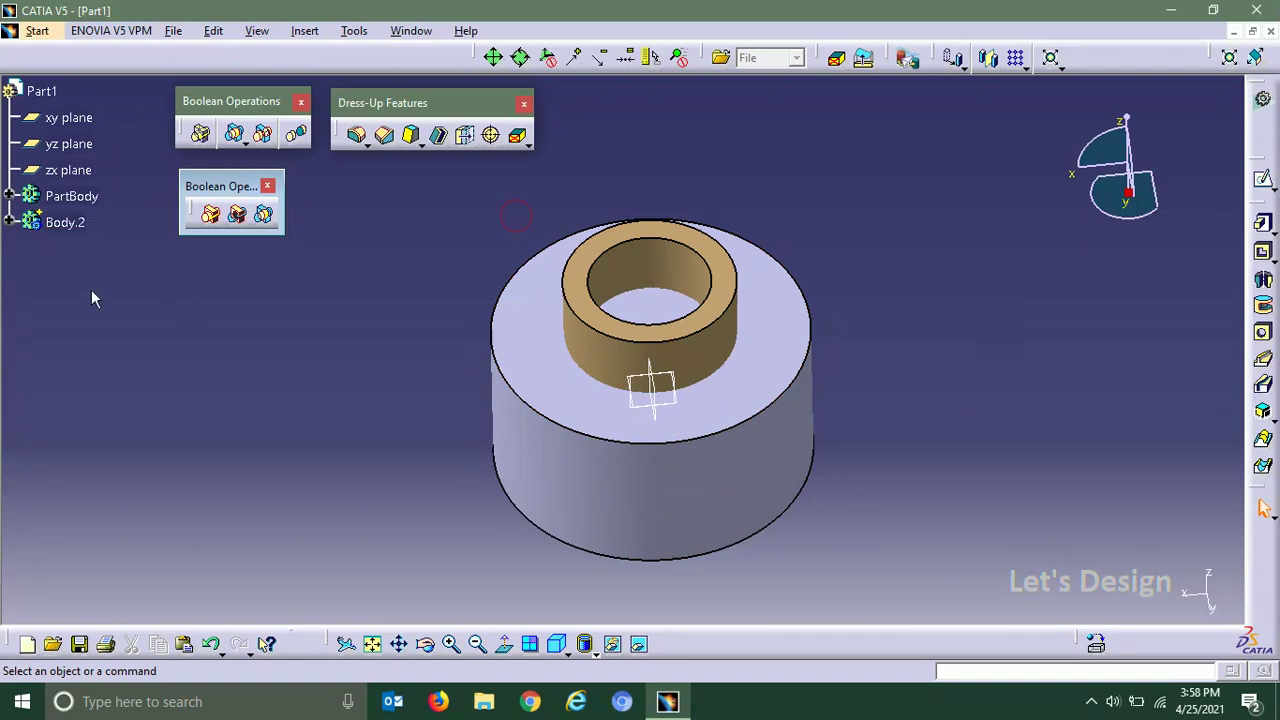
Delete the trim feature under Body.2 in the specification tree
{"action": "left_click", "coordinate": [9, 222]}
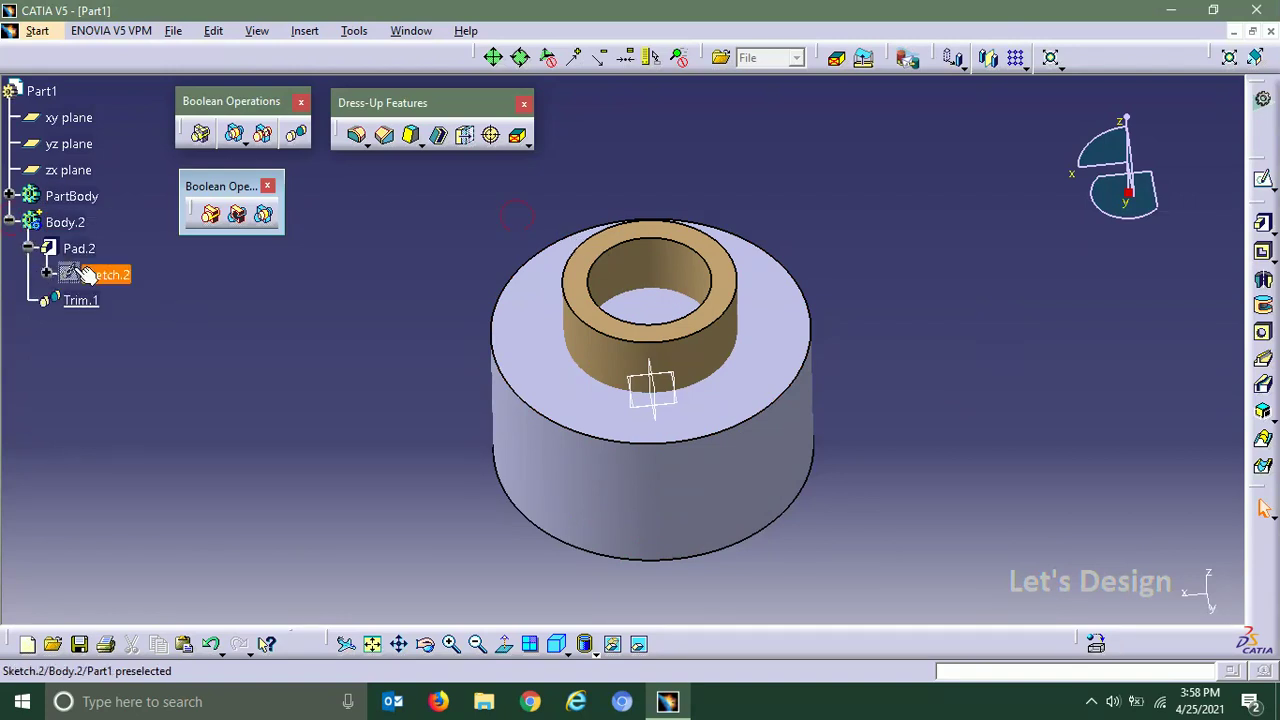
{"action": "right_click", "coordinate": [88, 304]}
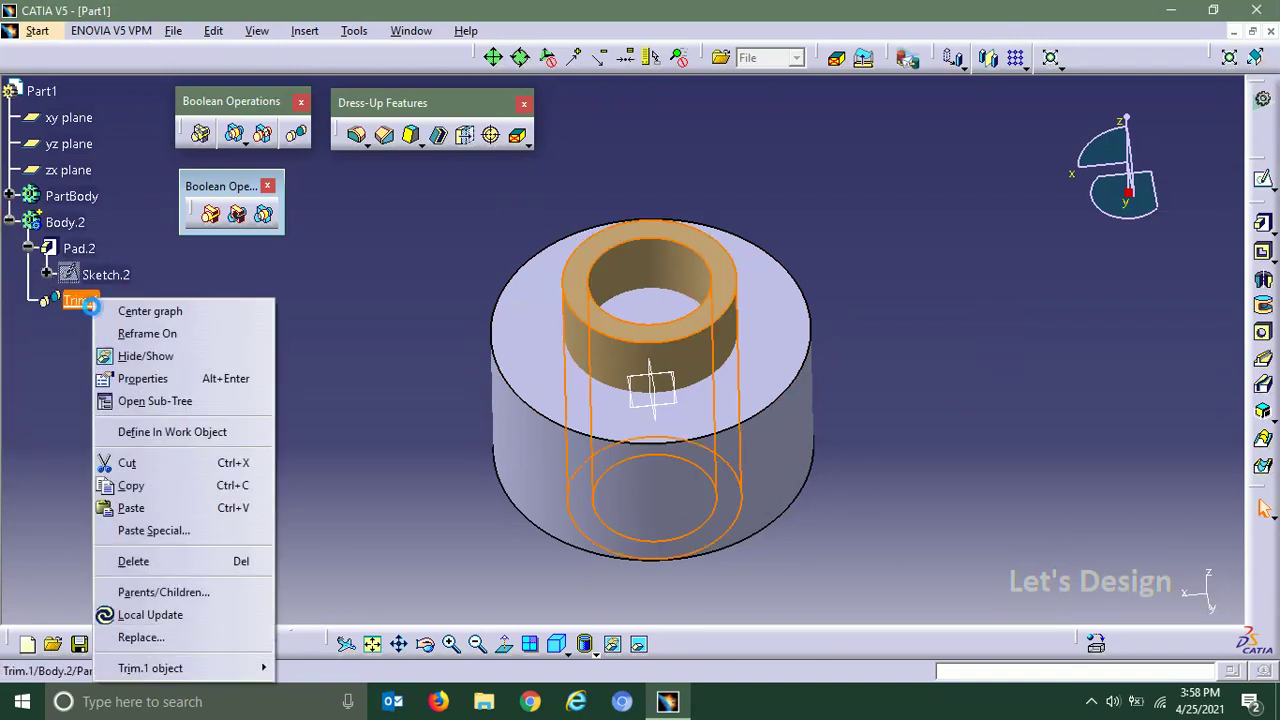
{"action": "left_click", "coordinate": [160, 561]}
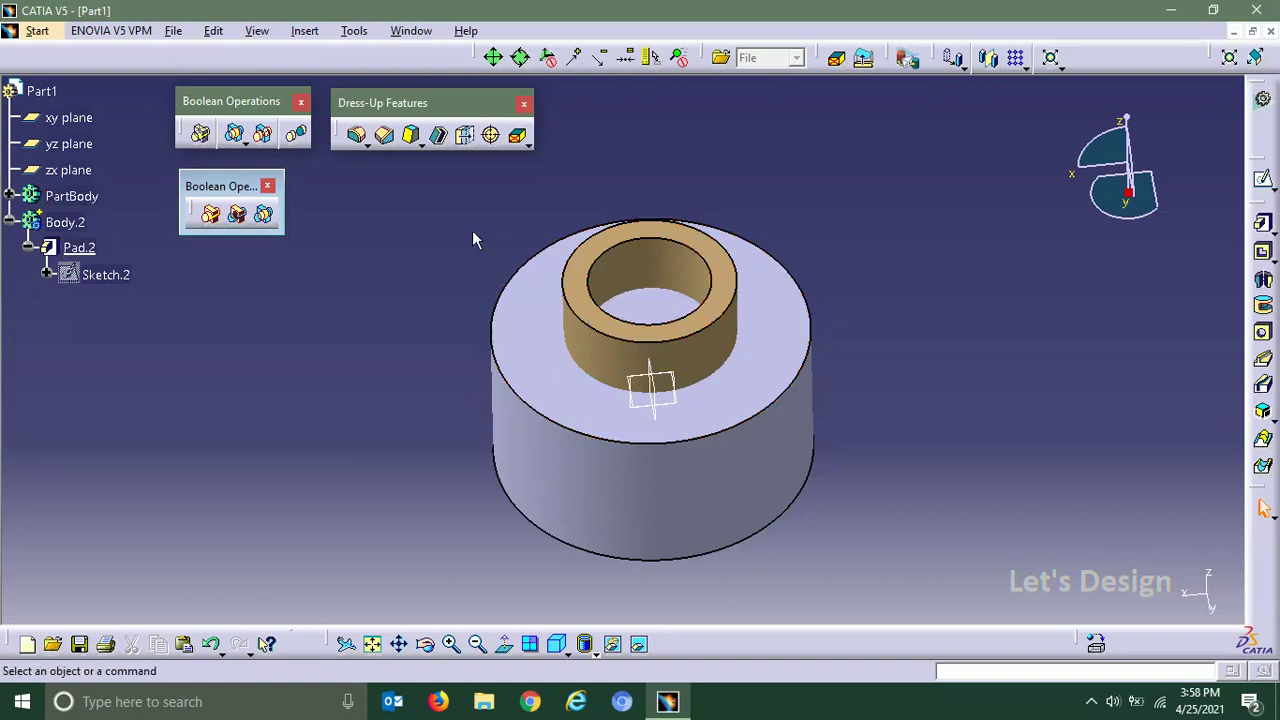
Remove Body.2 from PartBody with the Boolean Remove operation to cut a ring-shaped gap through the cylinder
{"action": "middle_click_drag", "start_coordinate": [441, 222], "coordinate": [445, 232]}
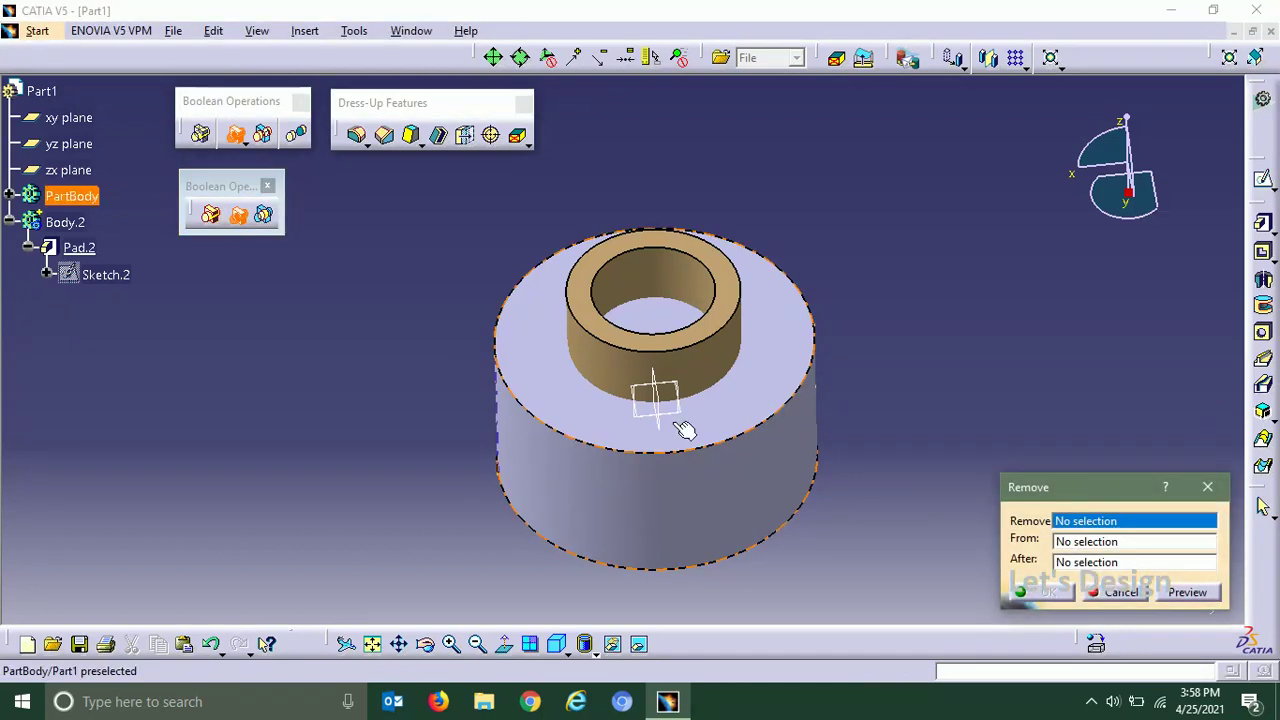
{"action": "left_click", "coordinate": [65, 222]}
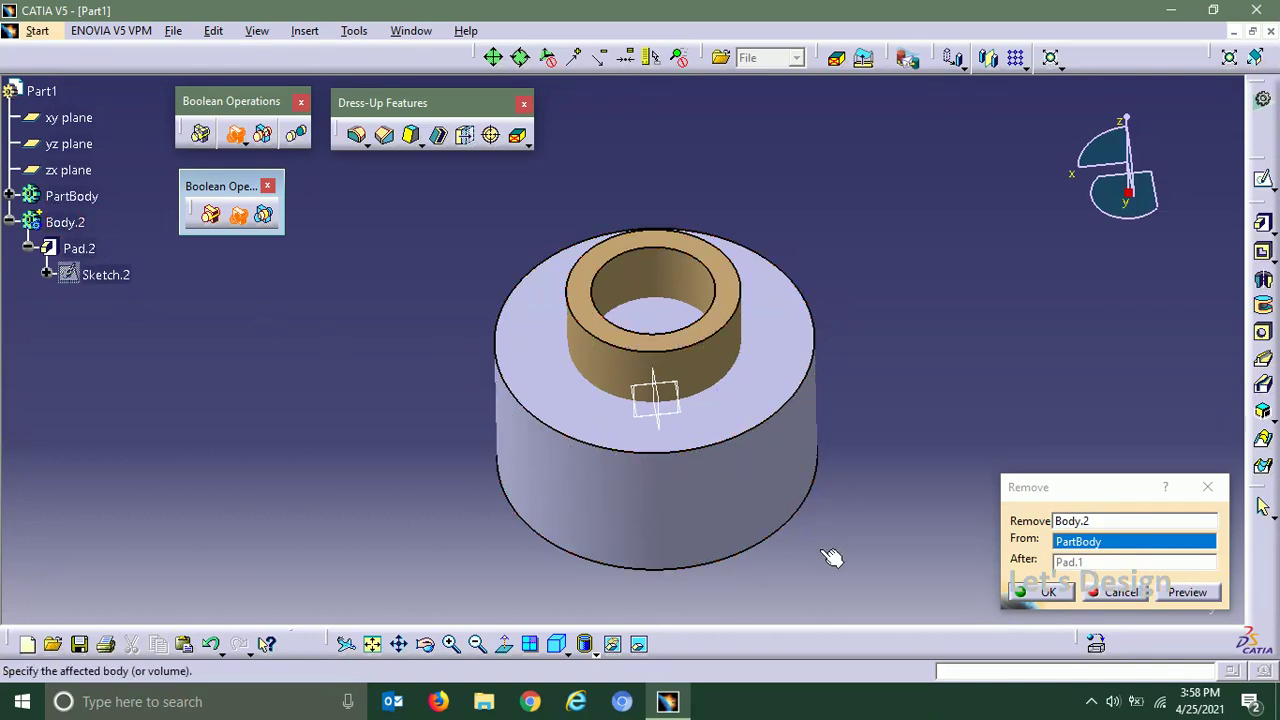
{"action": "left_click", "coordinate": [1047, 592]}
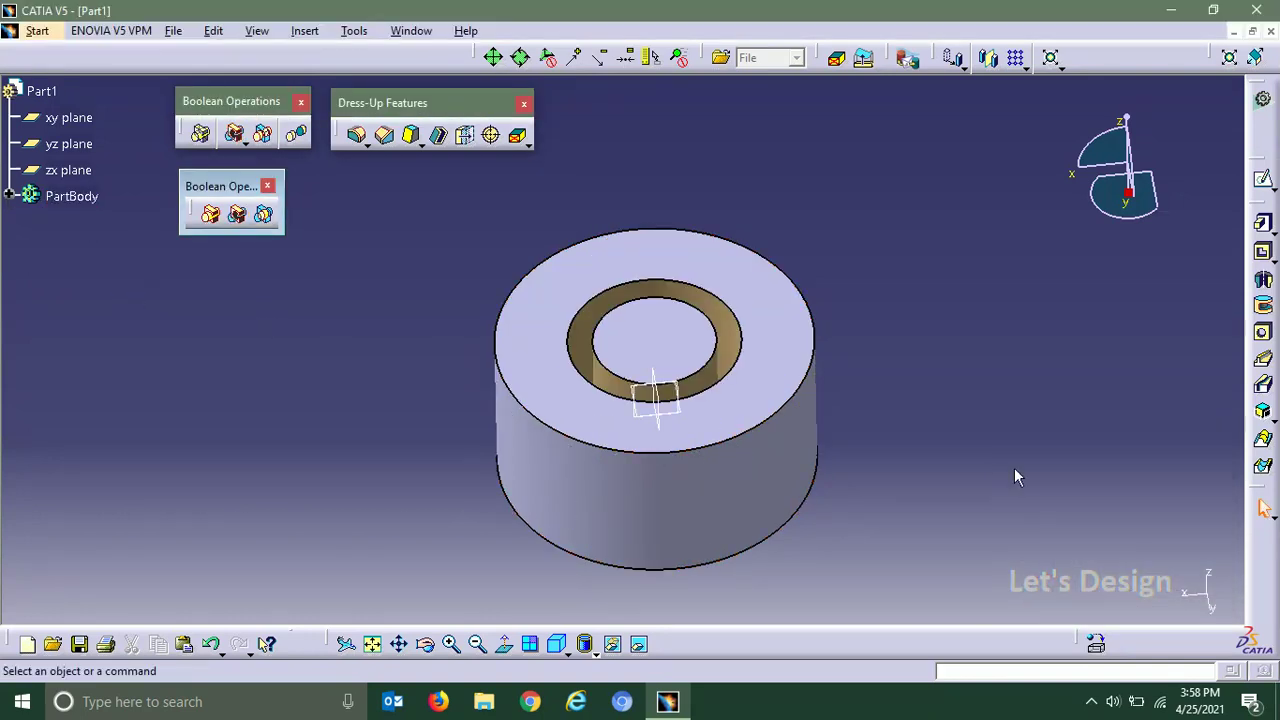
Apply Remove Lump to PartBody, choosing the side face of the detached inner core as the face to remove
{"action": "middle_click_drag", "start_coordinate": [735, 195], "coordinate": [586, 320]}
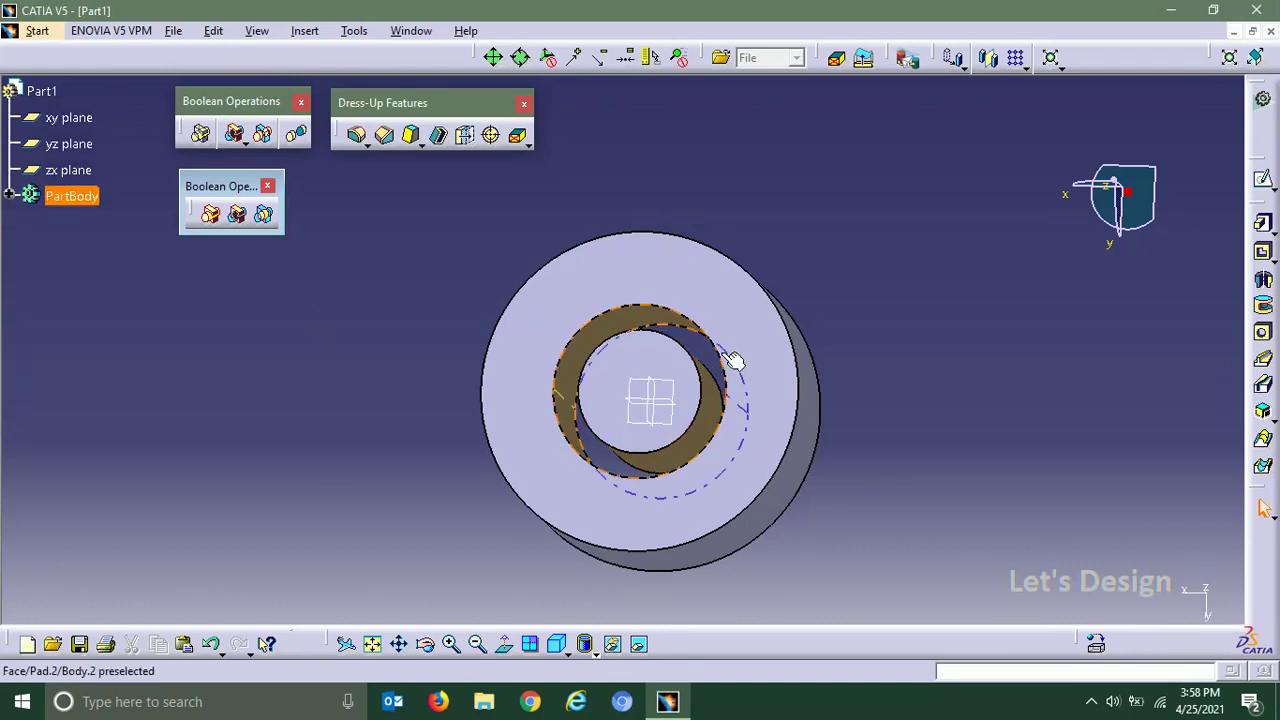
{"action": "mouse_move", "coordinate": [840, 362]}
{"action": "middle_mouse_down"}
{"action": "mouse_move", "coordinate": [862, 305]}
{"action": "mouse_move", "coordinate": [834, 314]}
{"action": "mouse_move", "coordinate": [840, 368]}
{"action": "middle_mouse_up"}
{"action": "middle_click_drag", "start_coordinate": [891, 443], "coordinate": [902, 316]}
{"action": "left_click", "coordinate": [429, 336]}
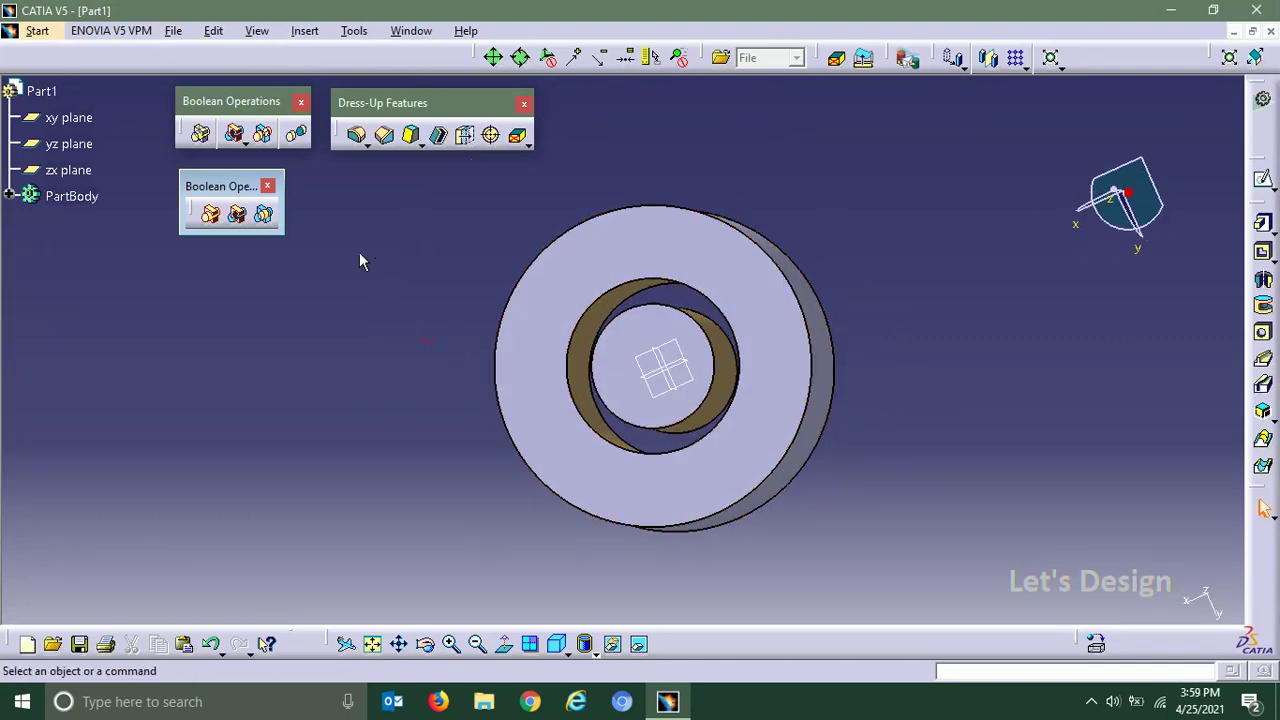
{"action": "left_click", "coordinate": [302, 138]}
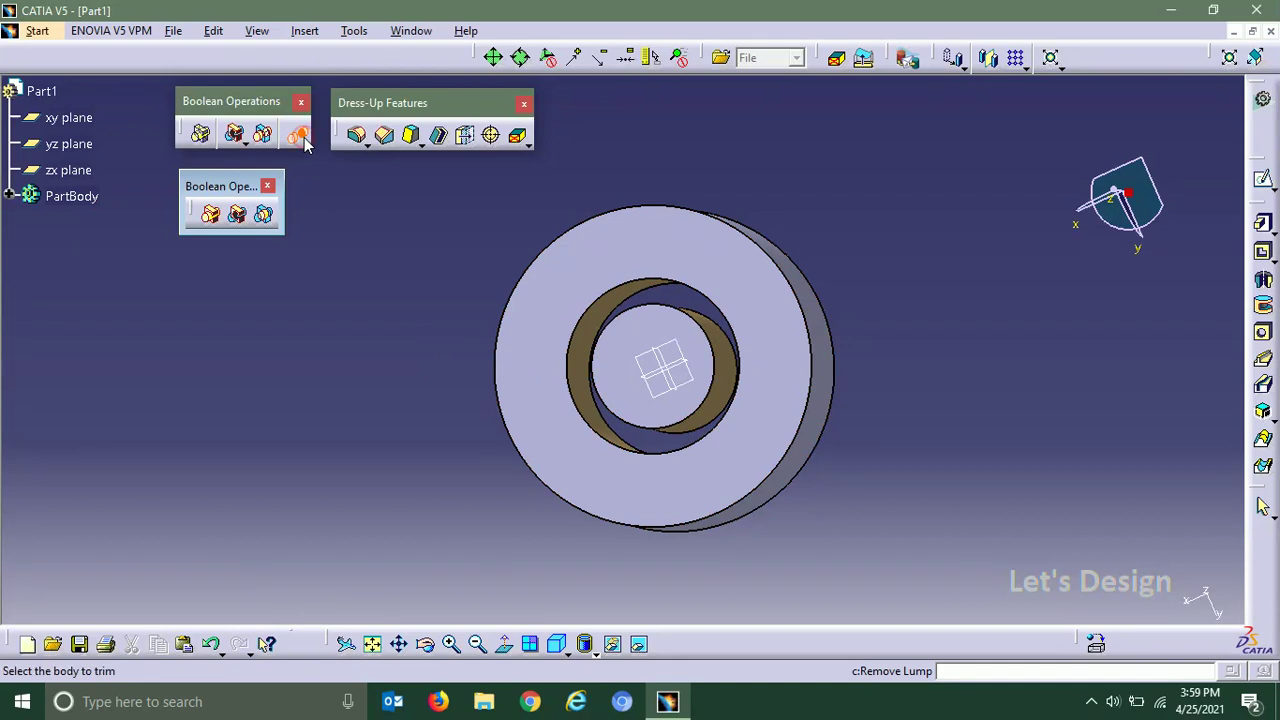
{"action": "middle_click_drag", "start_coordinate": [418, 301], "coordinate": [432, 333]}
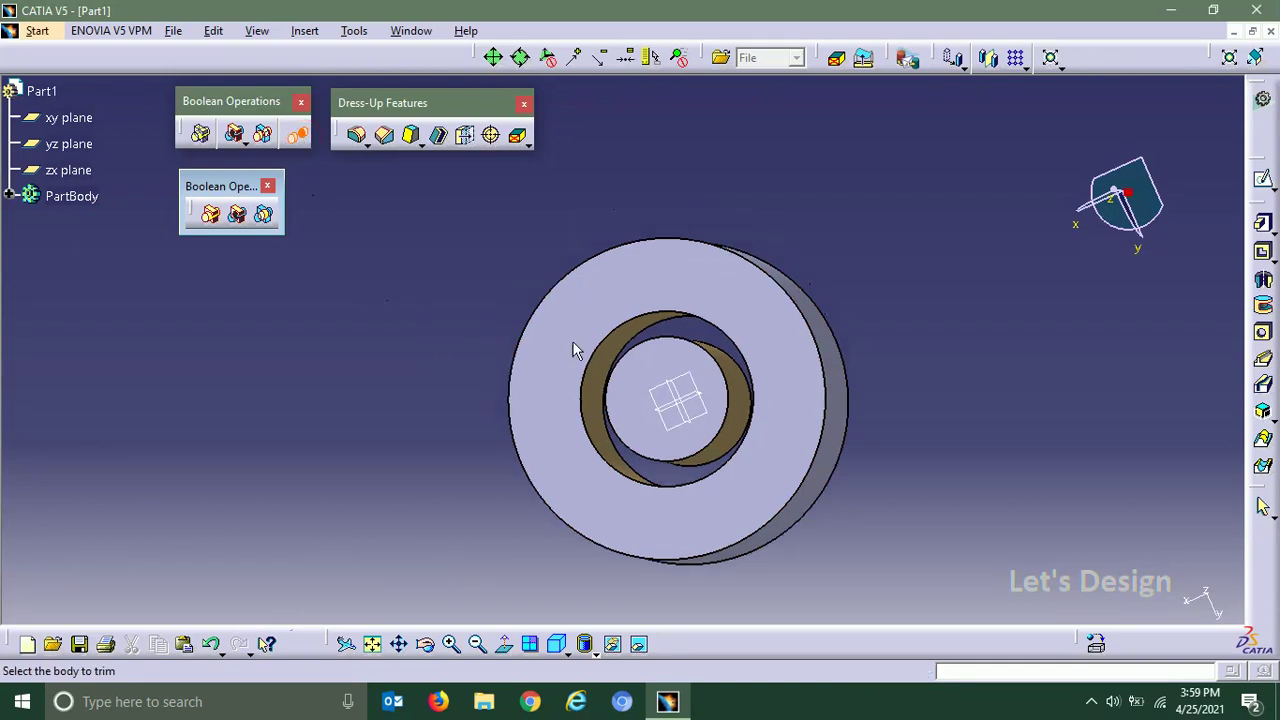
{"action": "left_click", "coordinate": [747, 394]}
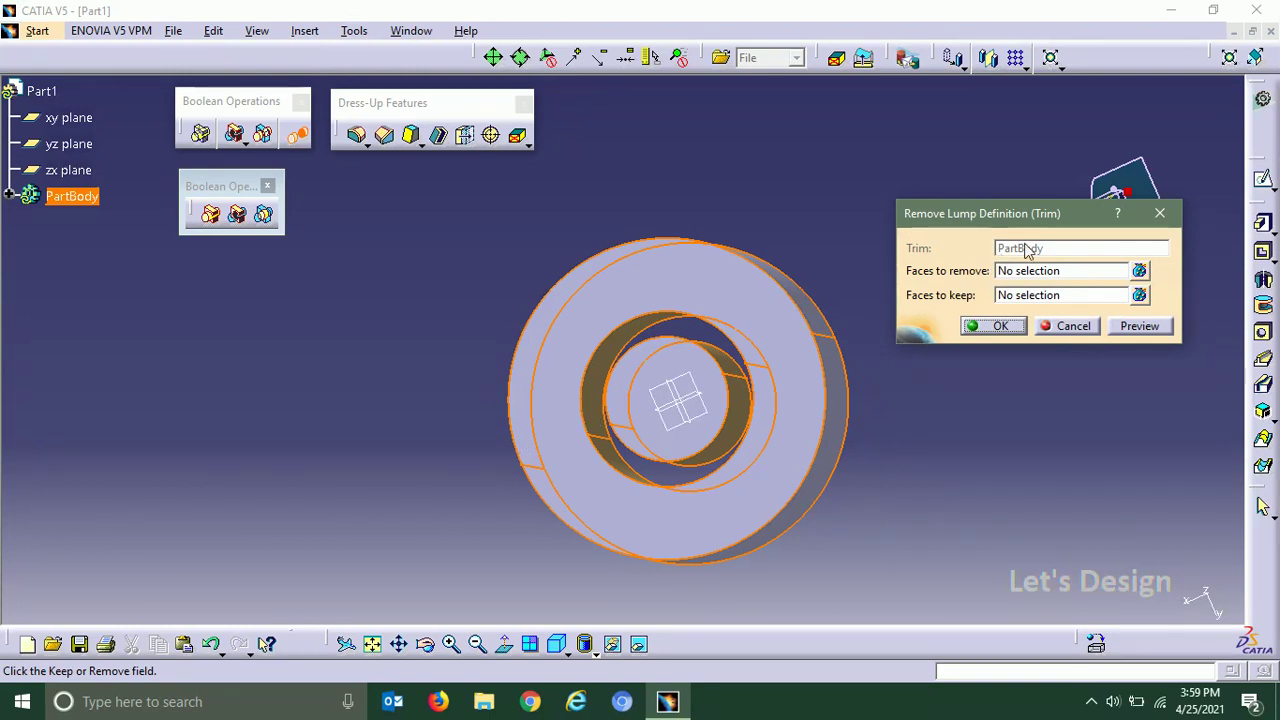
{"action": "middle_click_drag", "start_coordinate": [486, 357], "coordinate": [496, 315]}
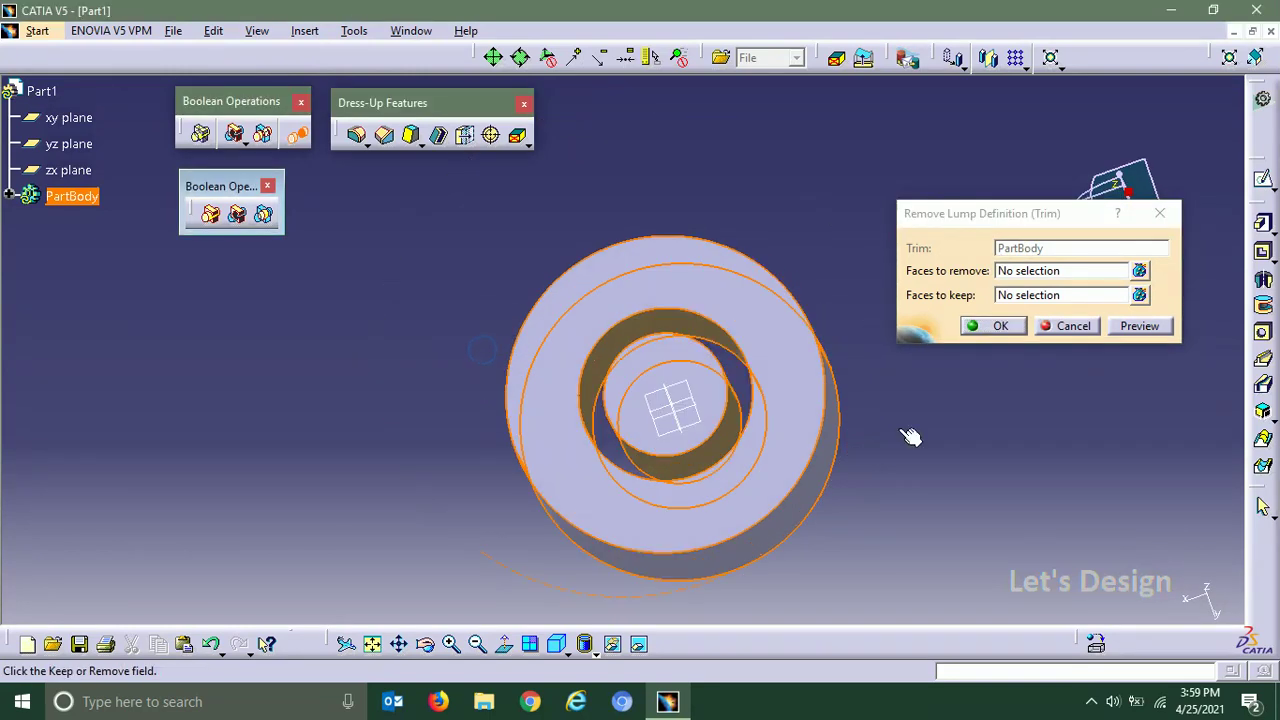
{"action": "left_click", "coordinate": [1028, 271]}
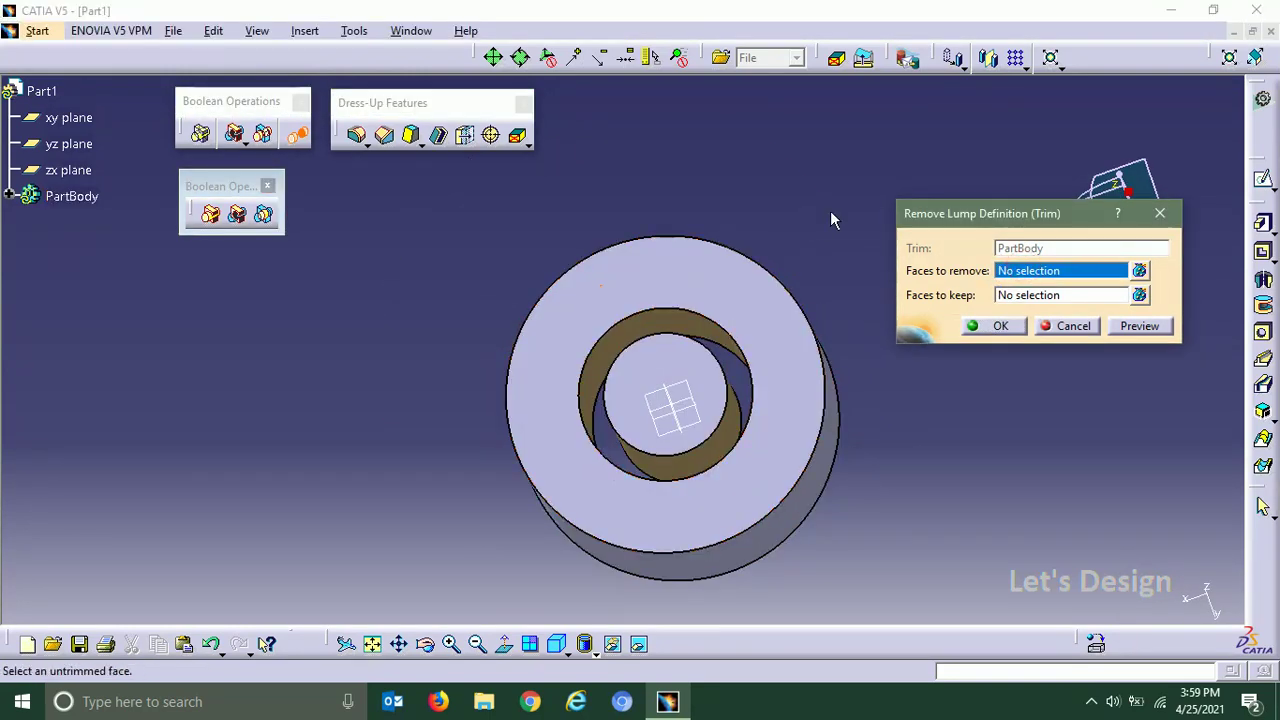
{"action": "middle_click_drag", "start_coordinate": [830, 210], "coordinate": [810, 242]}
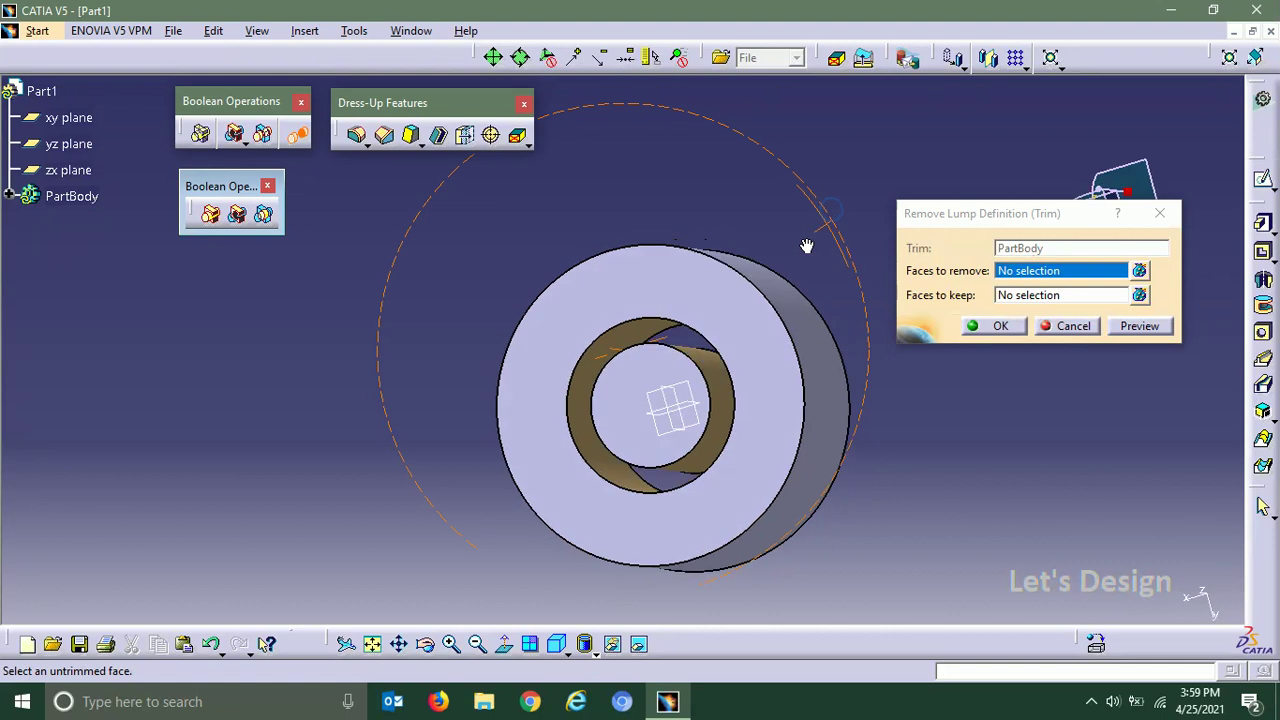
{"action": "left_click", "coordinate": [716, 368]}
{"action": "middle_click_drag", "start_coordinate": [435, 477], "coordinate": [487, 378]}
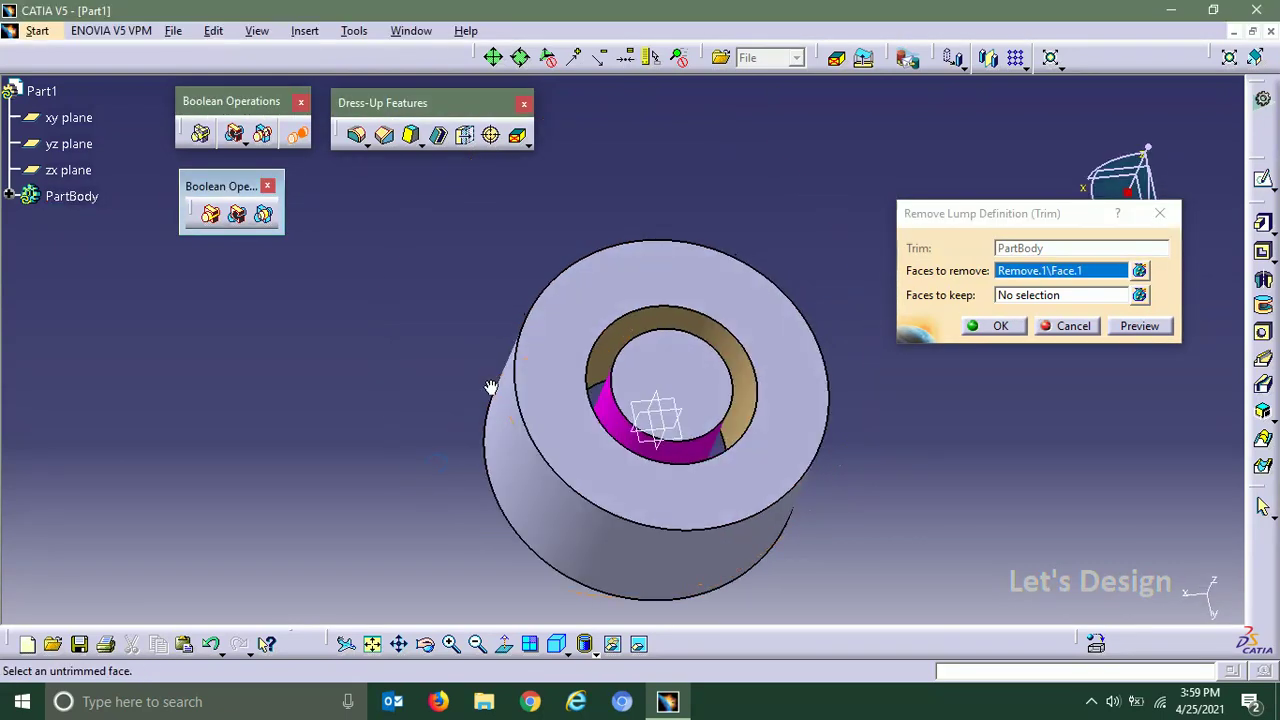
{"action": "left_click", "coordinate": [1140, 328]}
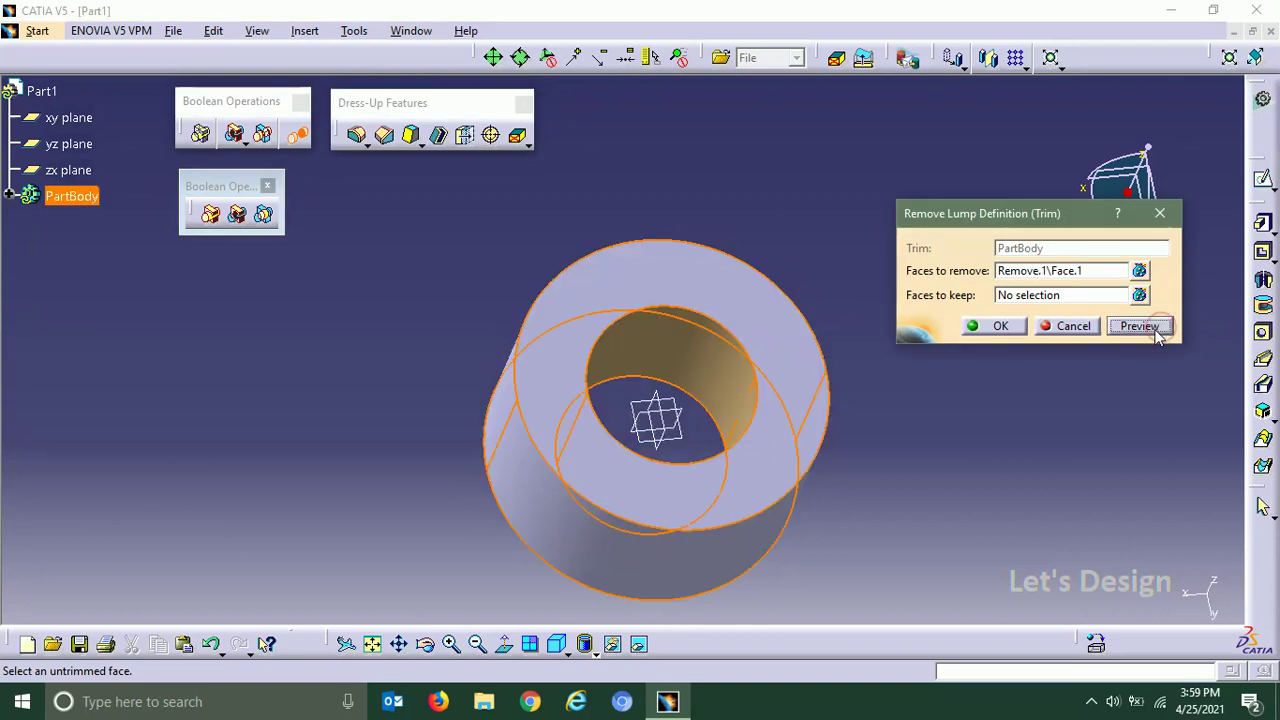
{"action": "left_click", "coordinate": [1003, 328]}
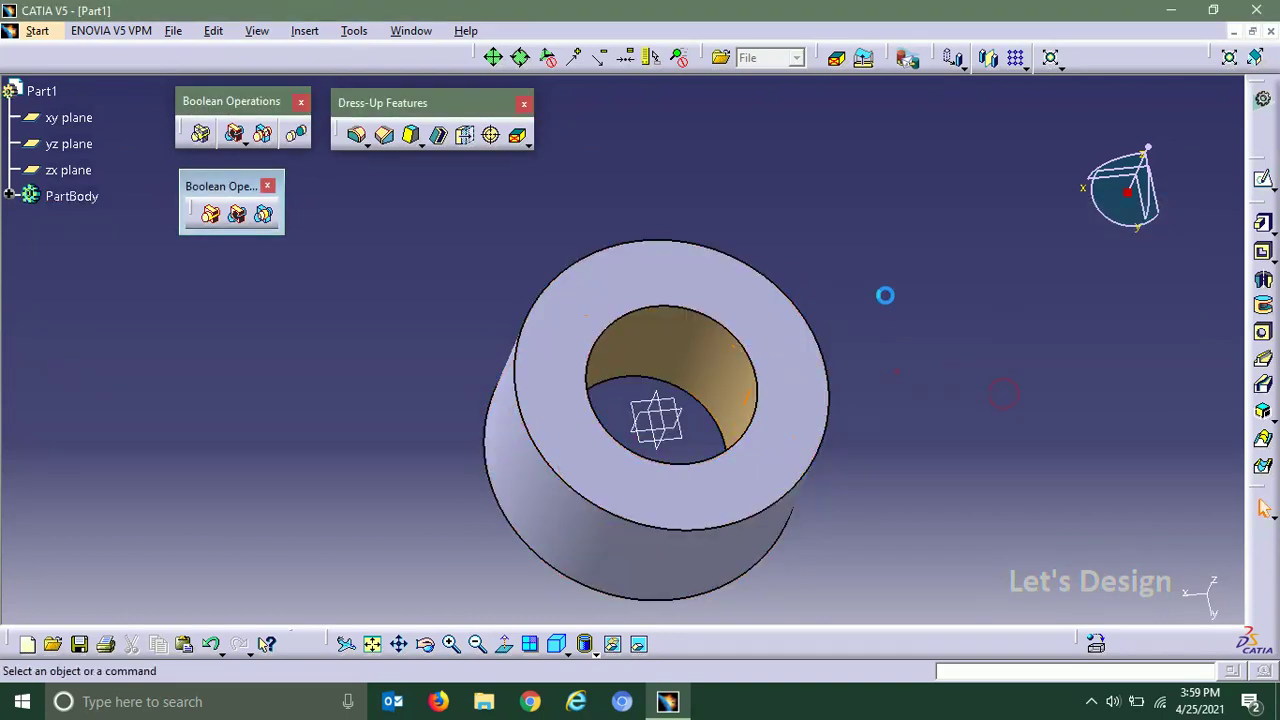
{"action": "middle_click_drag", "start_coordinate": [880, 263], "coordinate": [763, 206]}
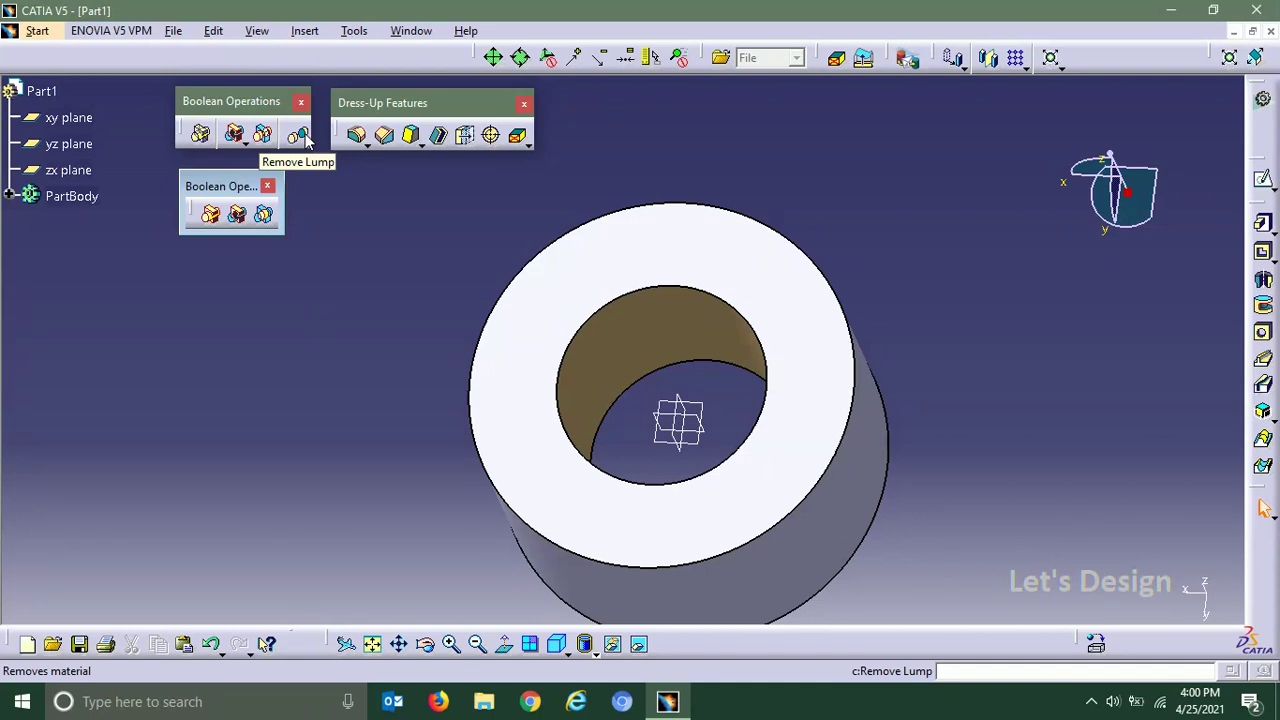
{"action": "left_click", "coordinate": [298, 136]}
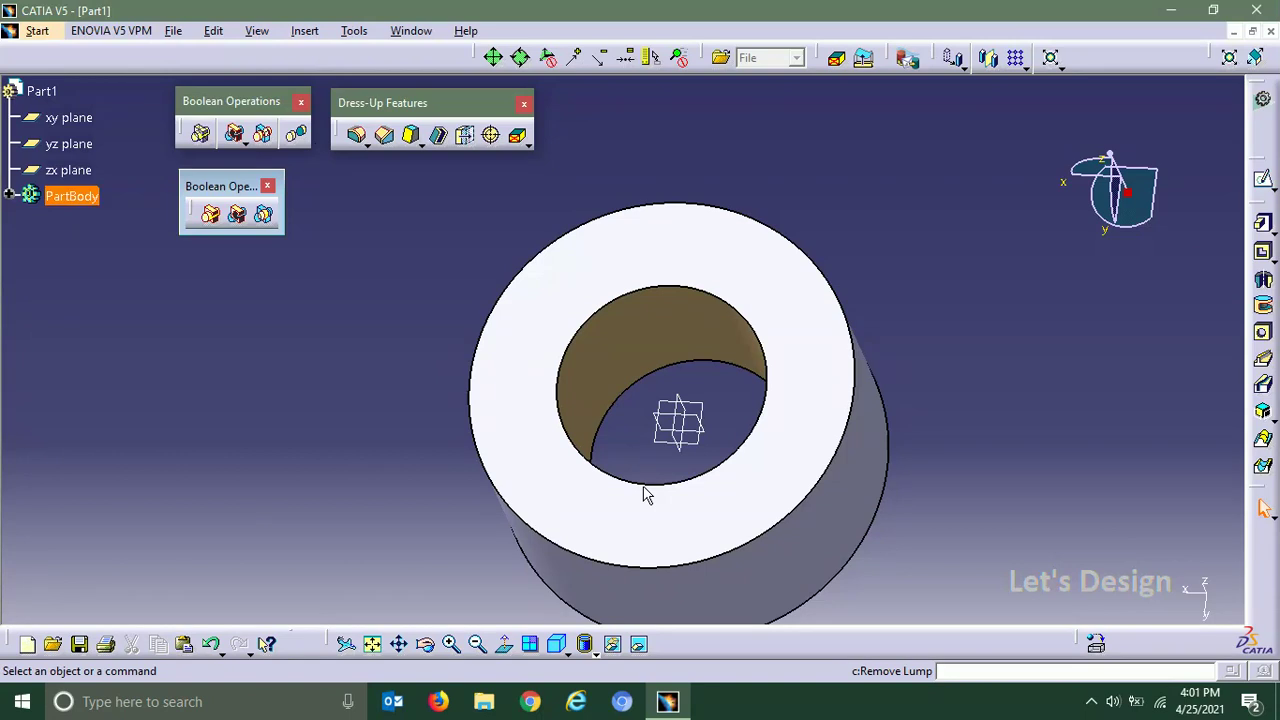
{"action": "left_click", "coordinate": [1090, 701]}
{"action": "left_click", "coordinate": [1054, 663]}
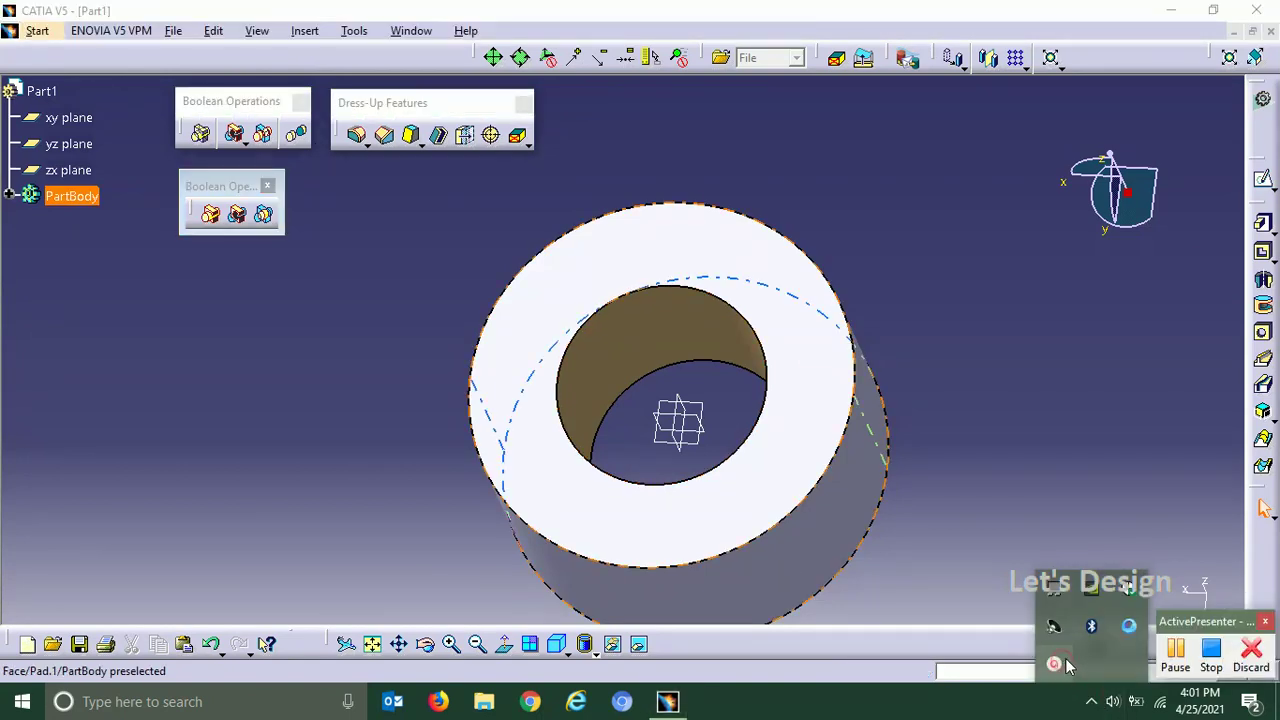